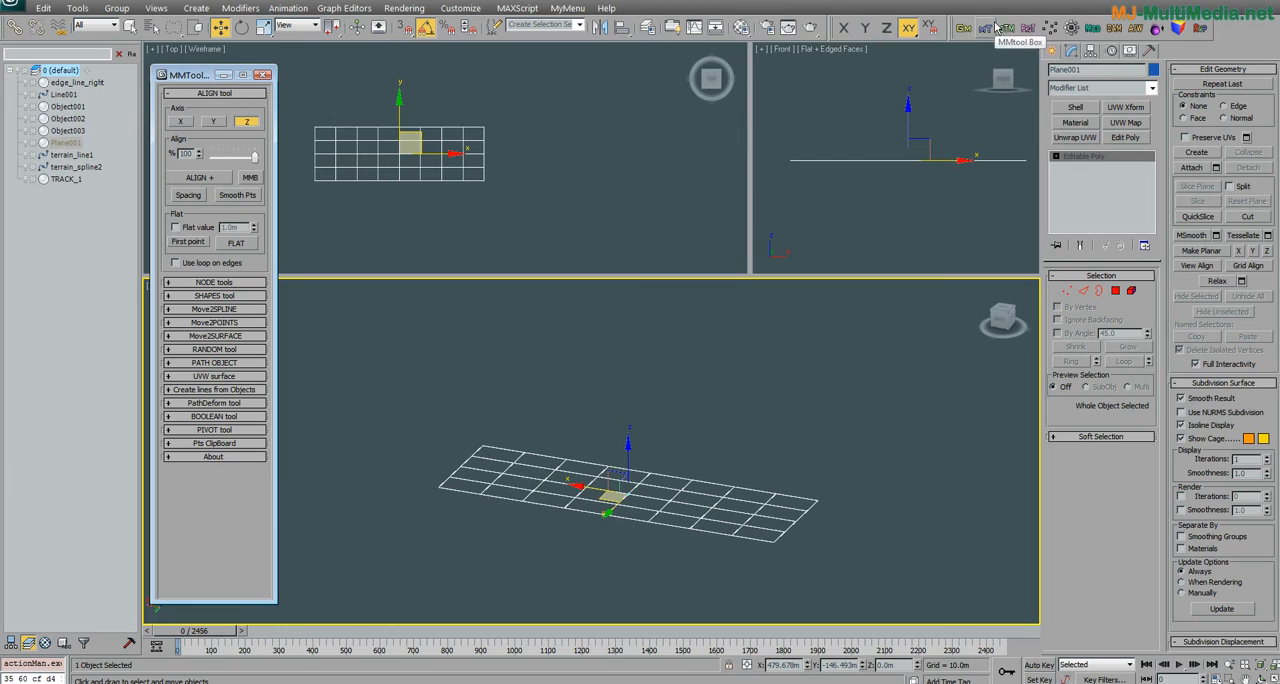
Step: Reposition the MMTool Box window beside the views, then enter vertex editing on Plane001
left_click_drag(222, 68, 203, 89)
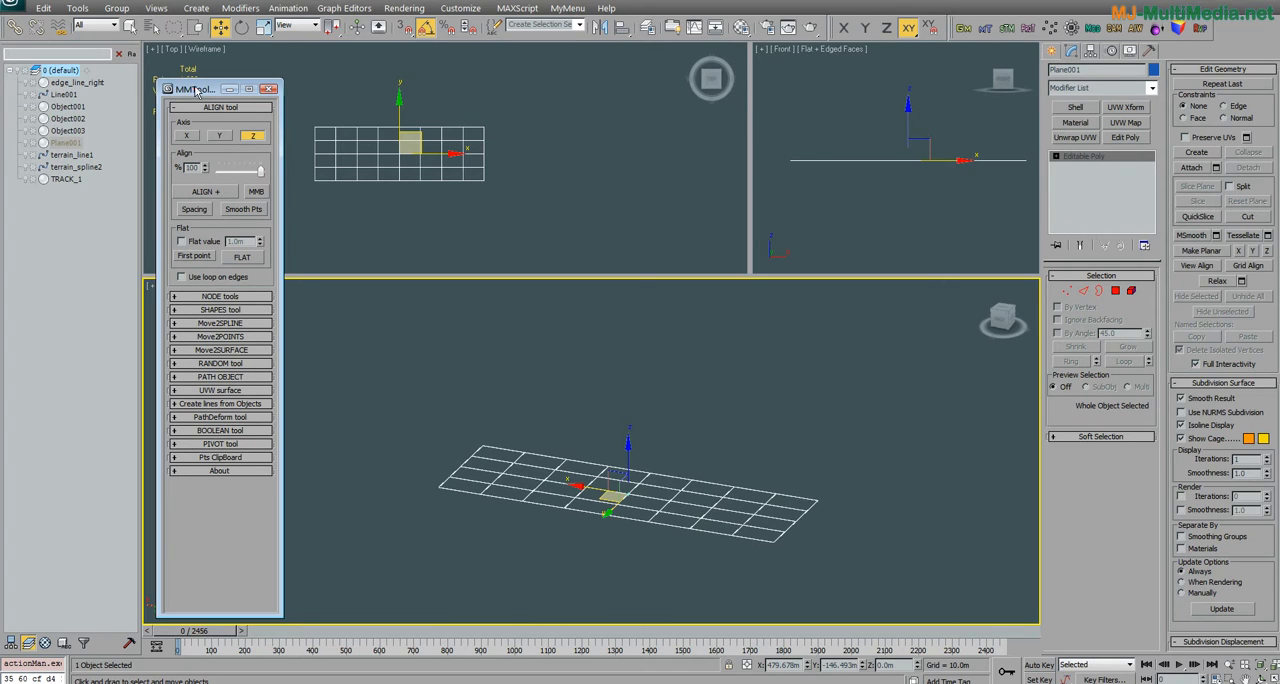
left_click_drag(196, 90, 187, 90)
middle_click_drag(411, 160, 526, 170)
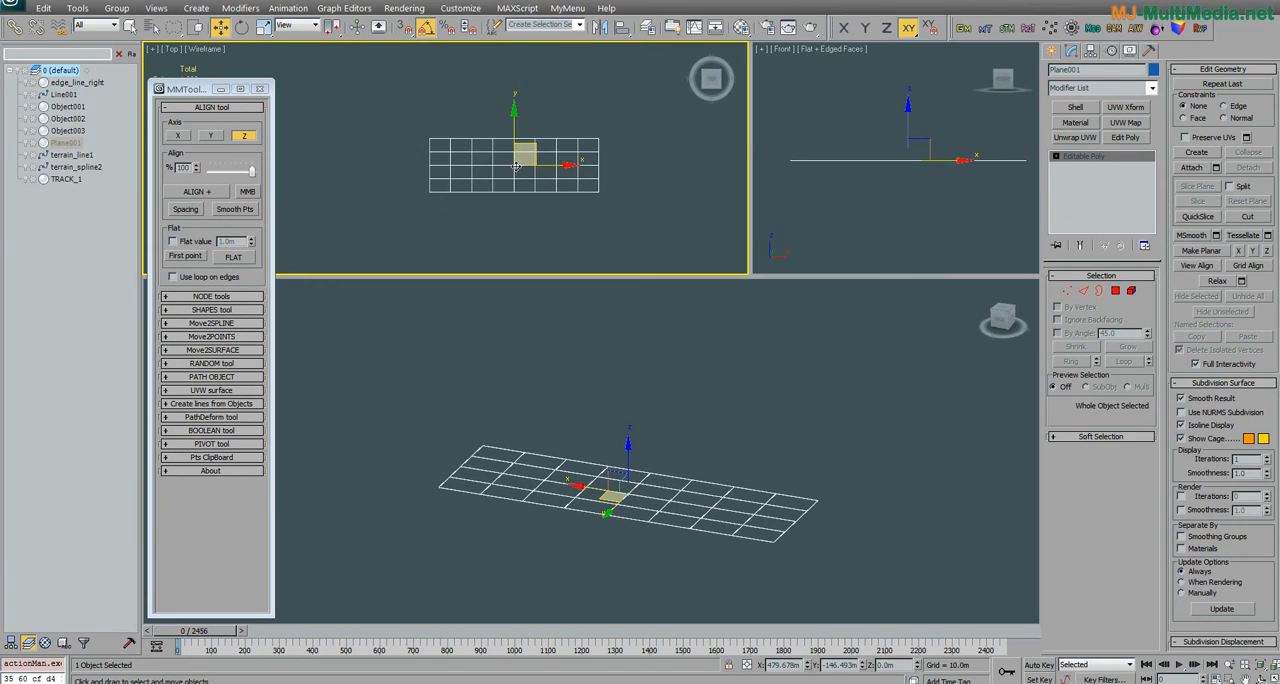
scroll(515, 165, "up", 3)
left_click(1067, 290)
scroll(505, 464, "up", 4)
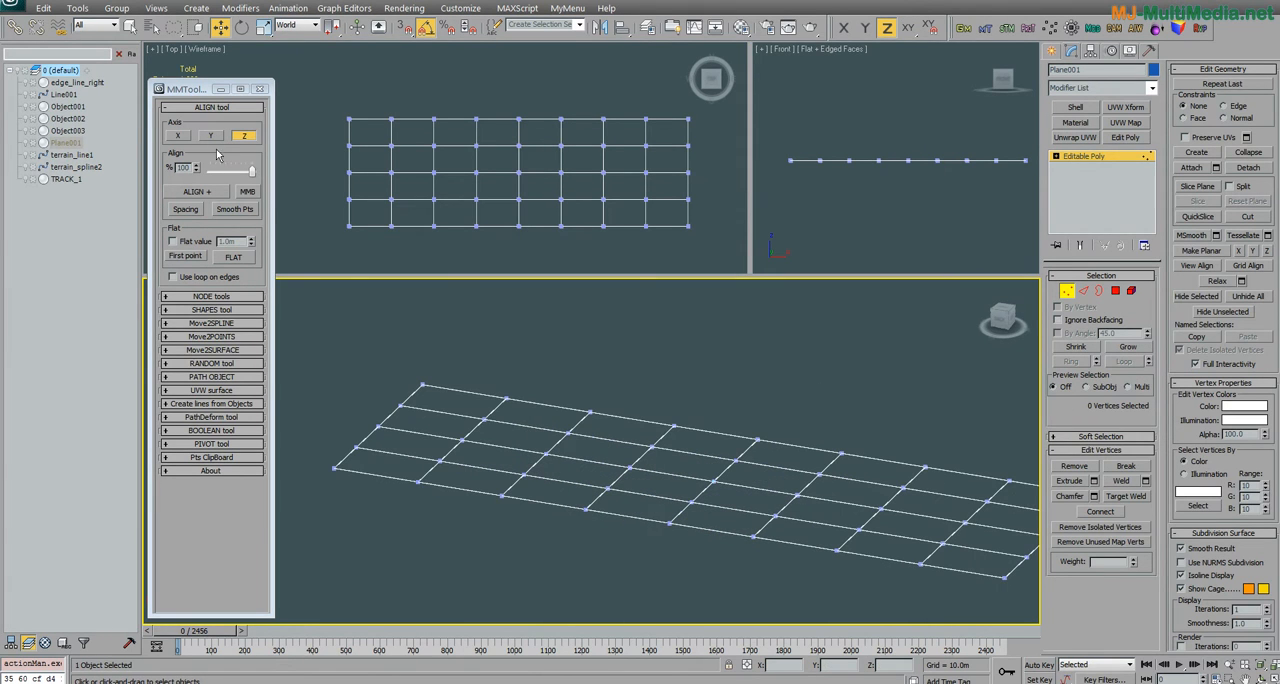
Step: Raise one corner vertex of the plane along Z and select all five vertices of that short end row
left_click_drag(437, 347, 431, 405)
mouse_move(430, 411)
middle_mouse_down()
mouse_move(520, 448)
mouse_move(484, 459)
mouse_move(493, 446)
middle_mouse_up()
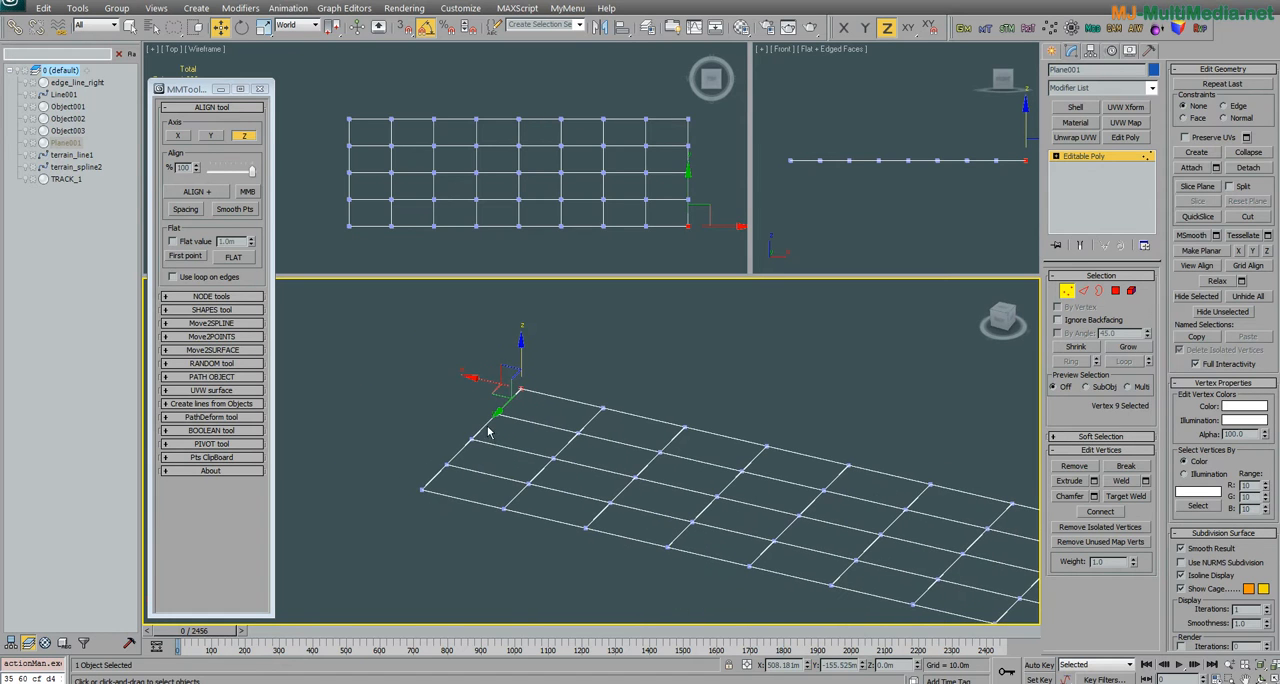
middle_click_drag(521, 368, 528, 387)
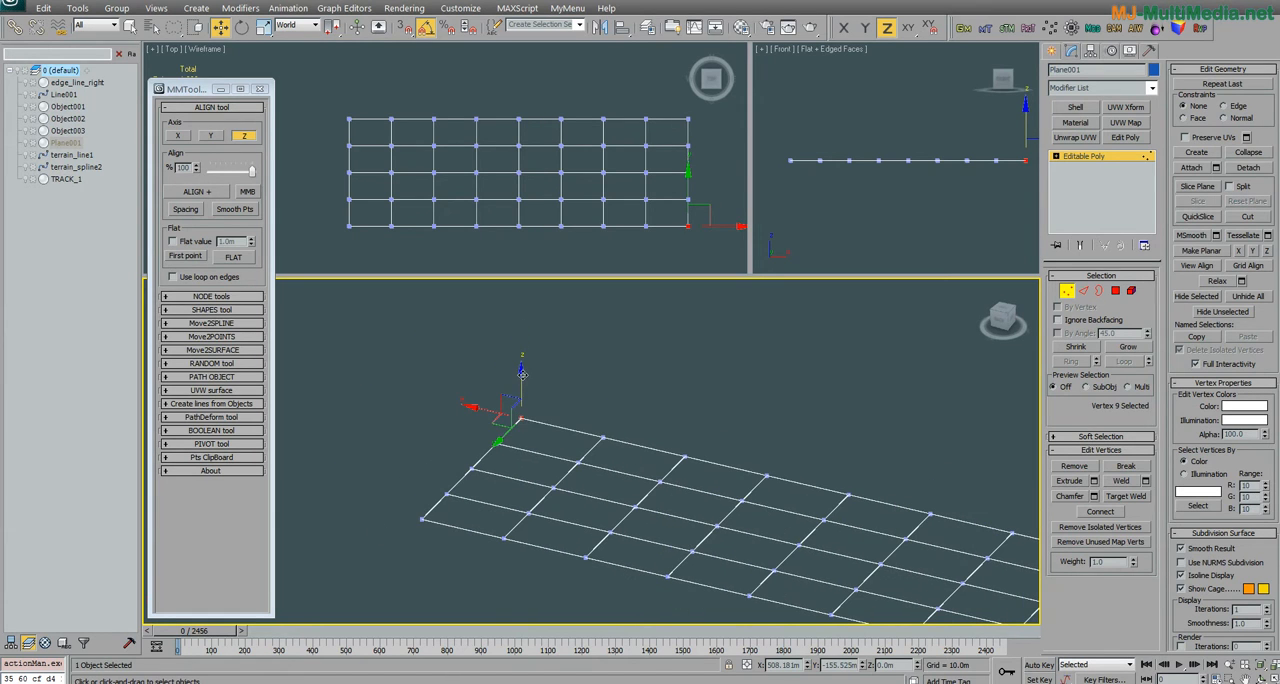
left_click_drag(518, 380, 520, 345)
mouse_move(500, 385)
middle_mouse_down("alt")
mouse_move(452, 424)
mouse_move(489, 410)
mouse_move(498, 425)
middle_mouse_up("alt")
mouse_move(464, 398)
left_mouse_down()
mouse_move(341, 541)
mouse_move(580, 327)
mouse_move(484, 352)
left_mouse_up()
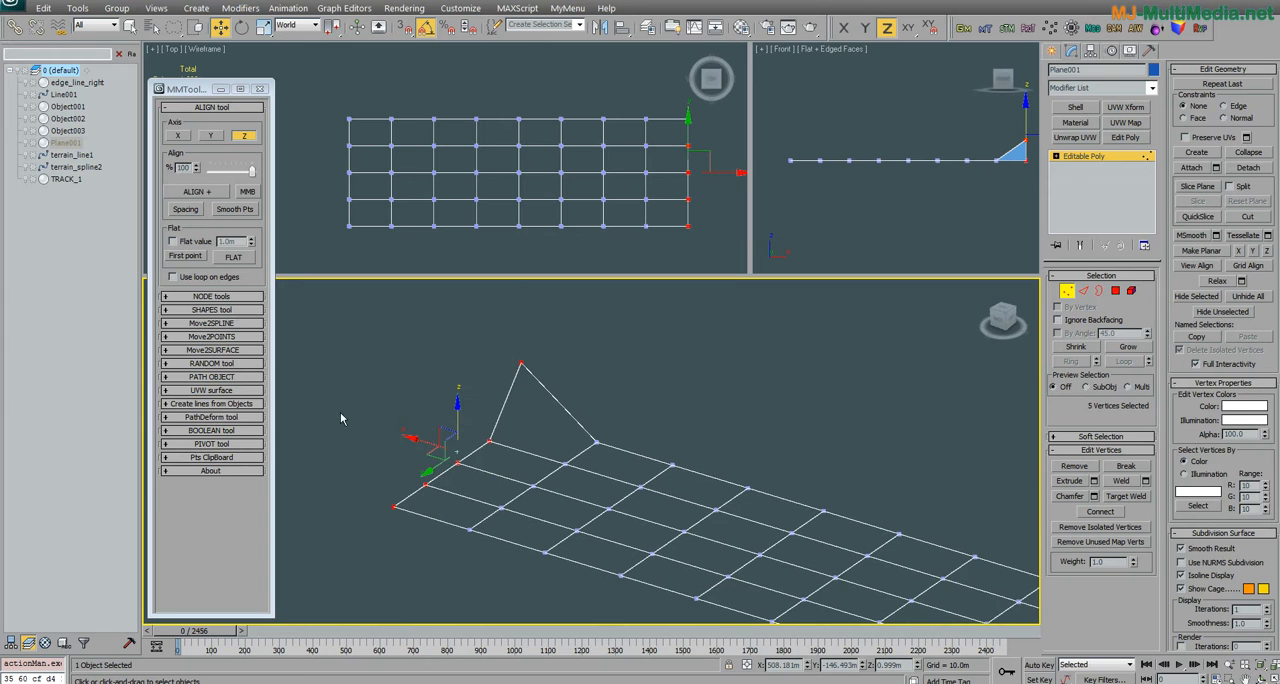
Step: Try aligning the five end-row vertices along Z at 100% strength, and undo the alignment
left_click(218, 197)
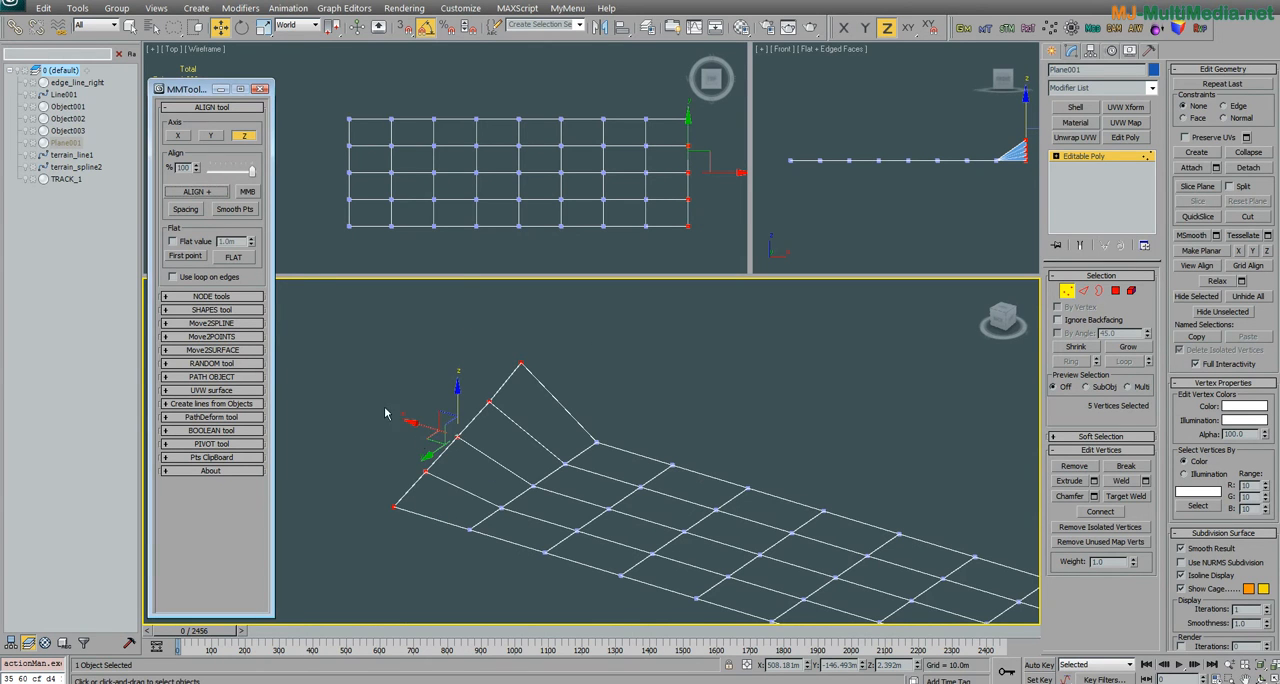
middle_click_drag(466, 415, 474, 440, "alt")
key("ctrl+z")
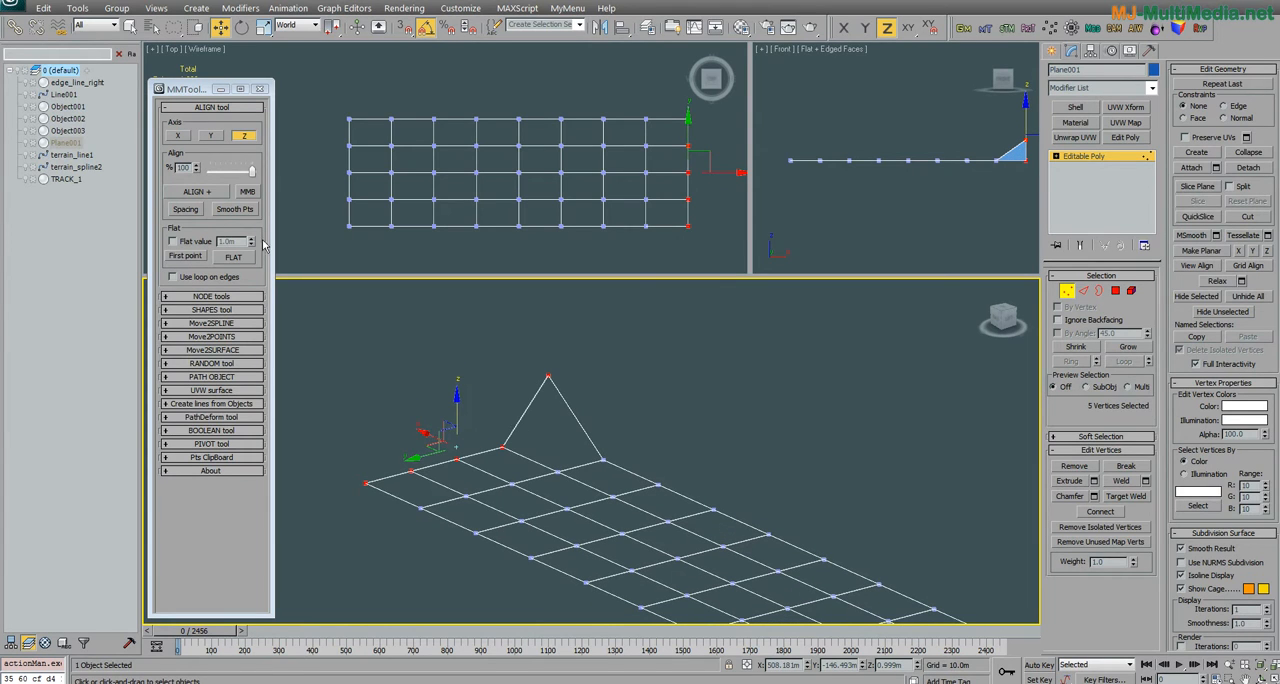
Step: Try aligning the five end-row vertices along Z at 47% strength, and undo the alignment
left_click_drag(249, 173, 229, 174)
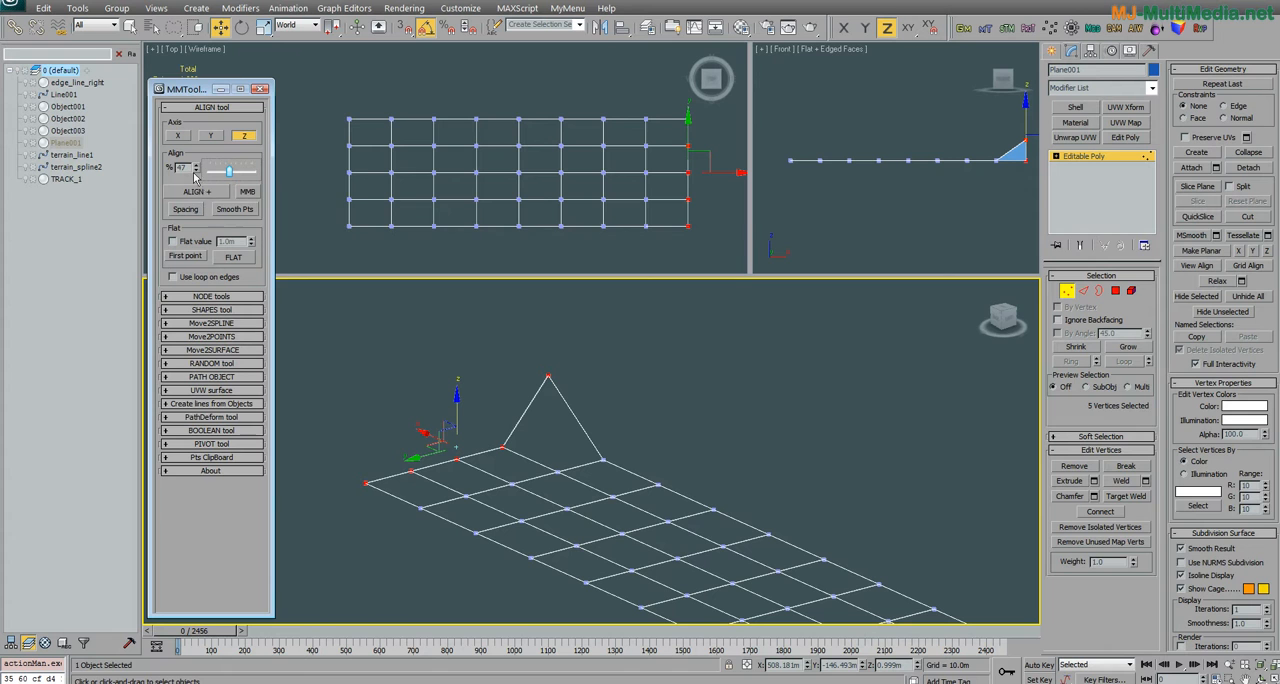
left_click(199, 191)
middle_click_drag(420, 390, 540, 404, "alt")
key("ctrl+z")
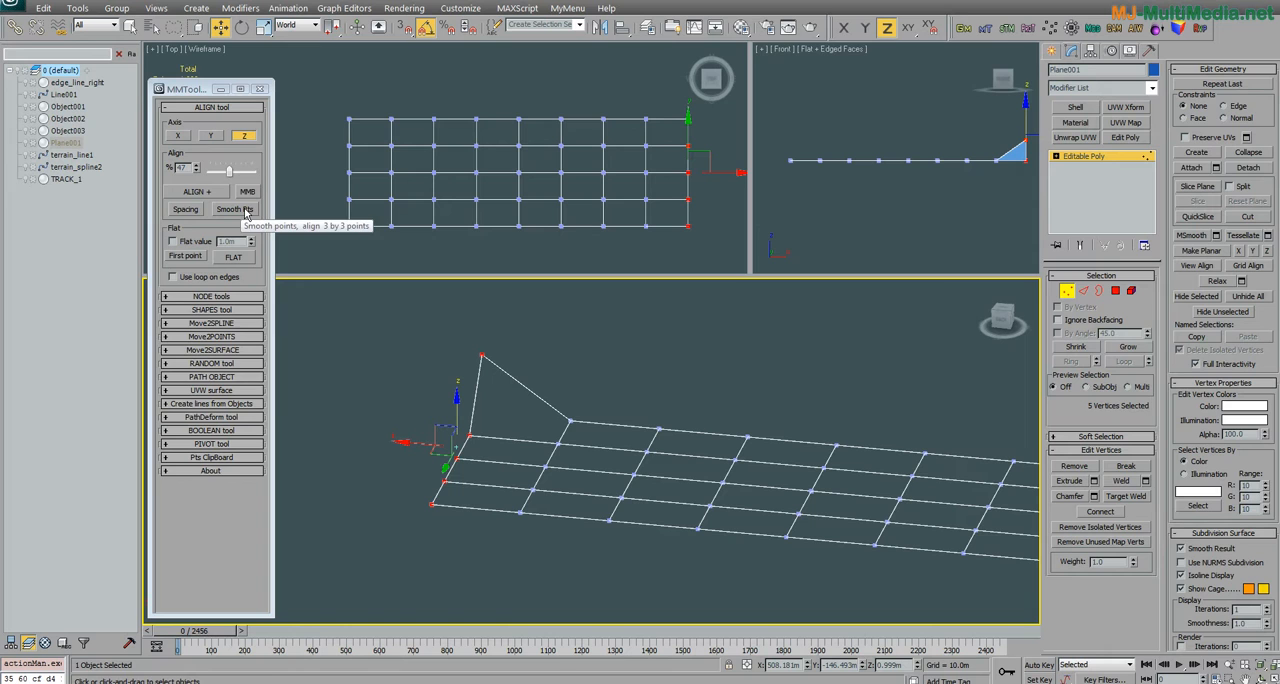
Step: Set the align strength to 100% and smooth the five end-row vertices along Z with repeated Smooth Pts passes
left_click_drag(229, 170, 252, 178)
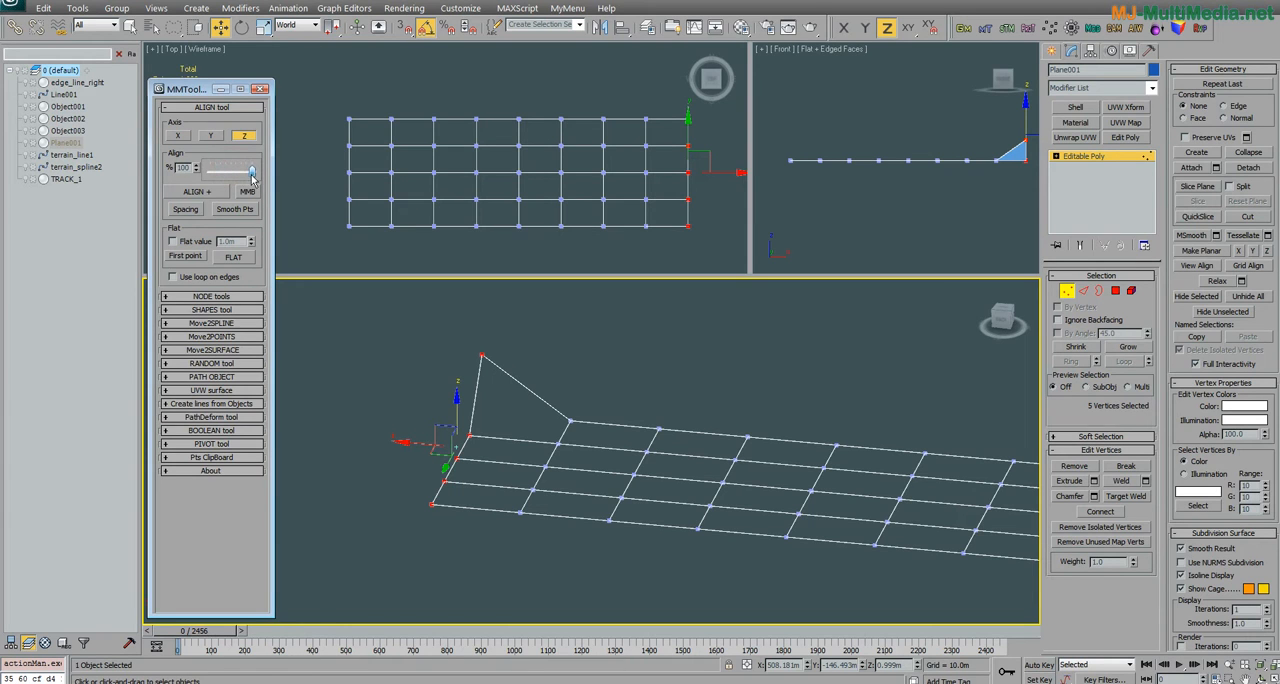
left_click(236, 210)
middle_click_drag(468, 490, 524, 472, "alt")
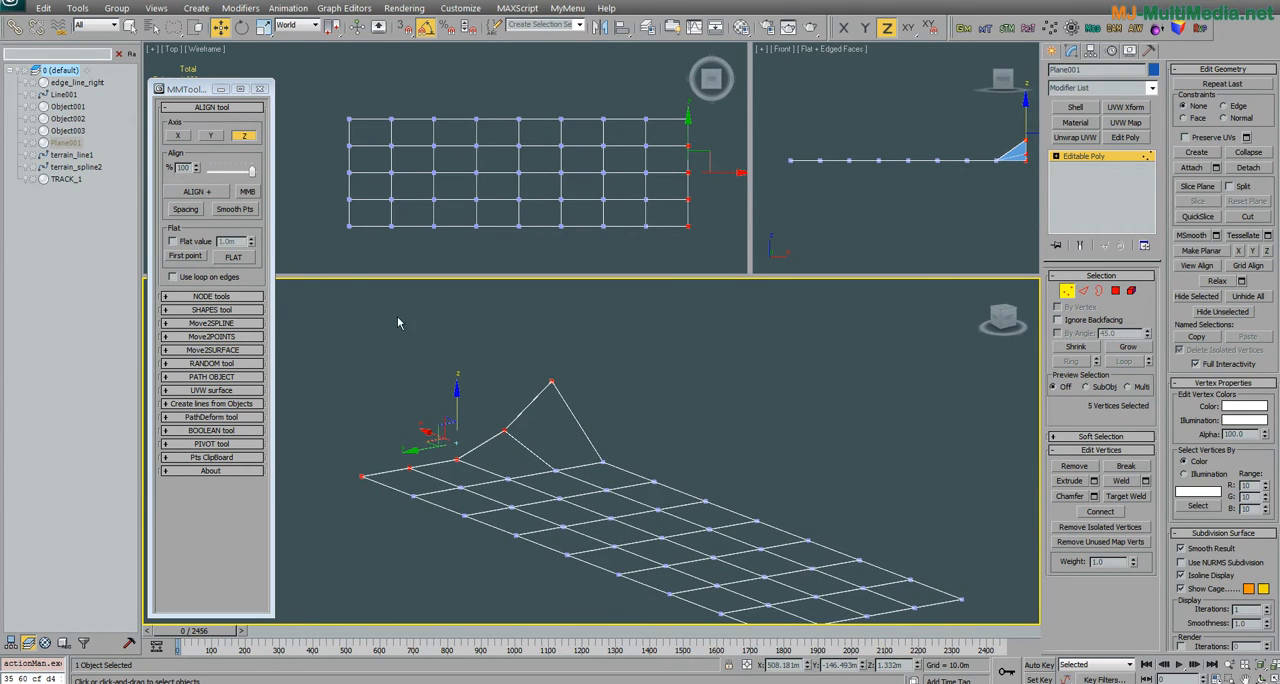
left_click(240, 210)
left_click(241, 210)
left_click(242, 210)
left_click(242, 210)
middle_click_drag(533, 490, 468, 487, "alt")
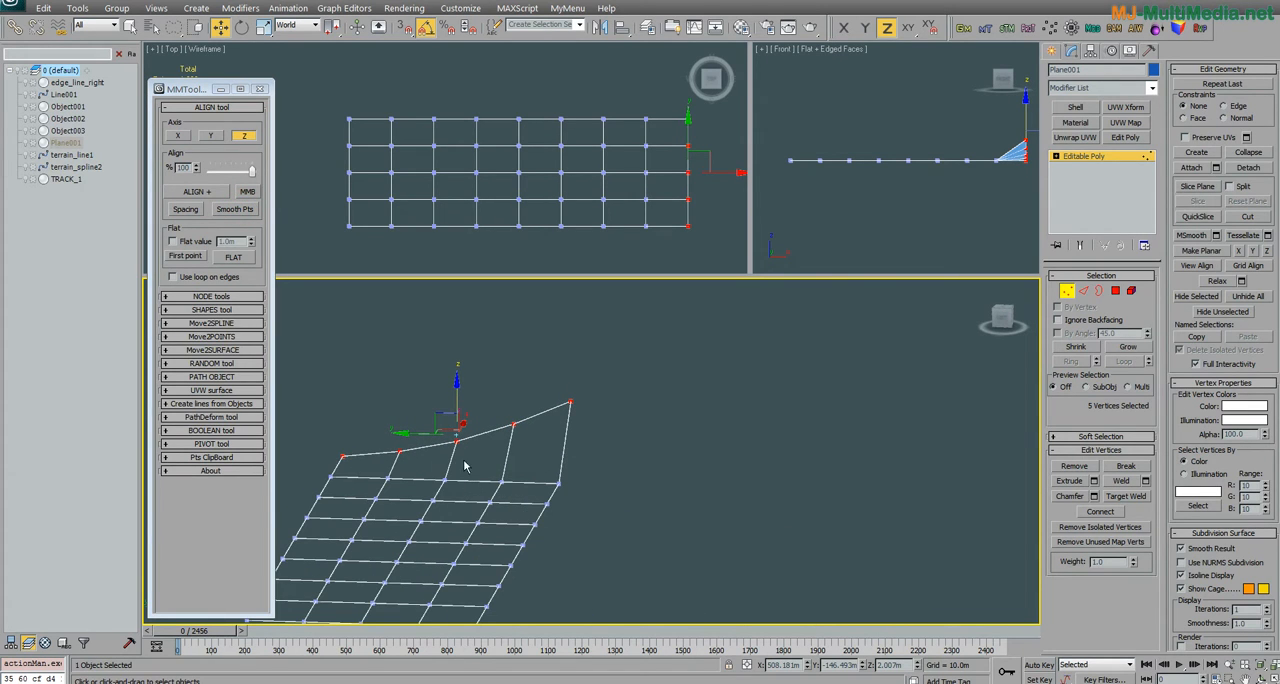
Step: Select the nine vertices of the long edge starting at the raised corner and smooth them along Z with repeated Smooth Pts passes
middle_click_drag(370, 477, 500, 470, "alt")
middle_click_drag(496, 393, 466, 429, "alt")
mouse_move(468, 436)
left_mouse_down()
mouse_move(443, 509)
mouse_move(515, 500)
mouse_move(600, 395)
mouse_move(643, 300)
left_mouse_up()
middle_click_drag(643, 300, 270, 345, "alt")
left_click(227, 210)
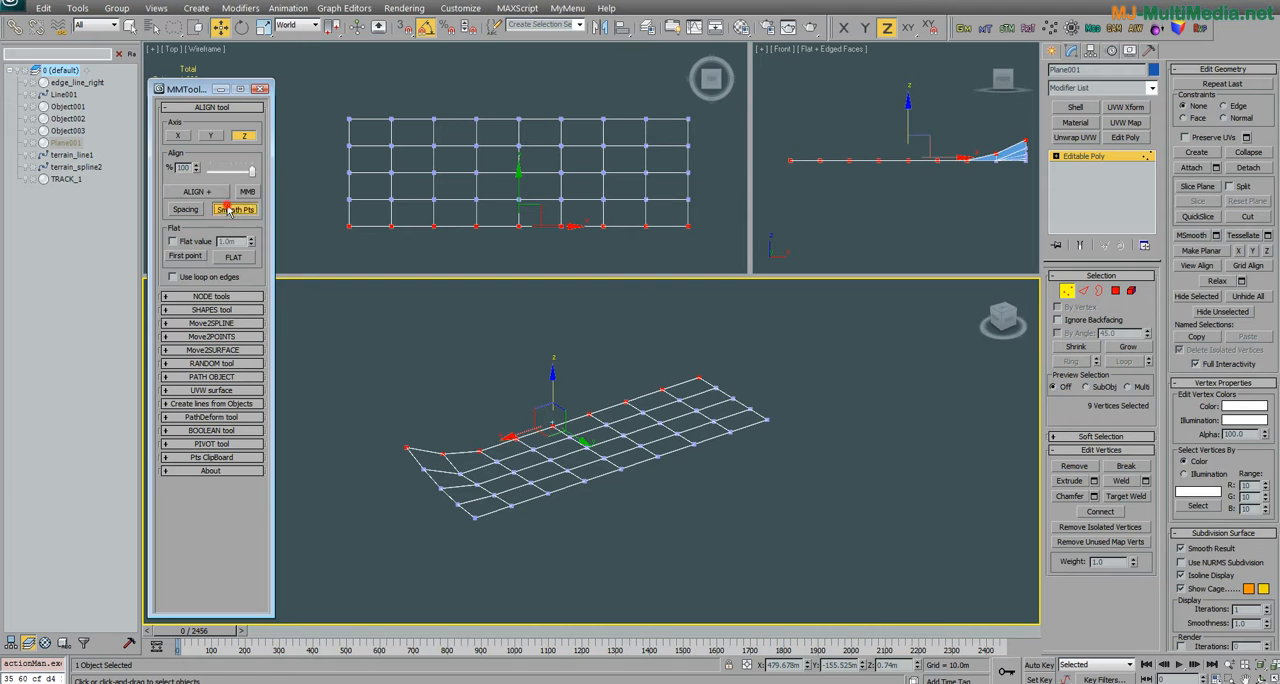
left_click(228, 209)
left_click(228, 208)
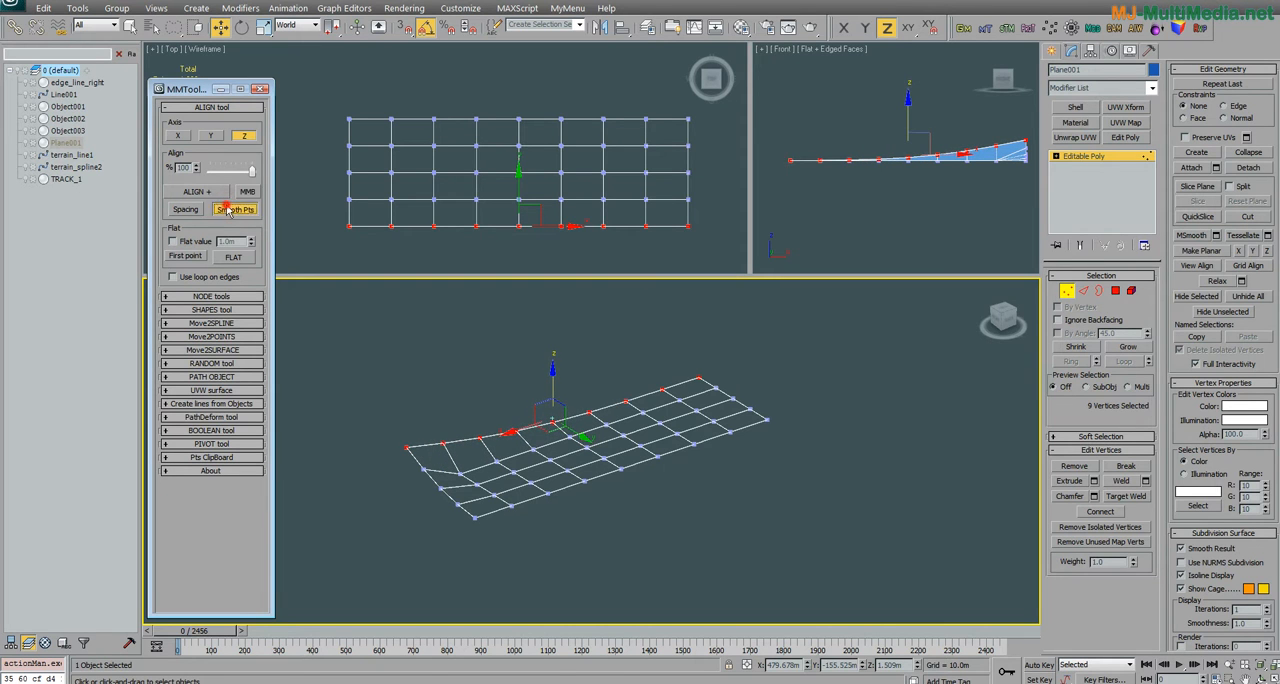
left_click(228, 208)
middle_click_drag(557, 507, 545, 470, "alt")
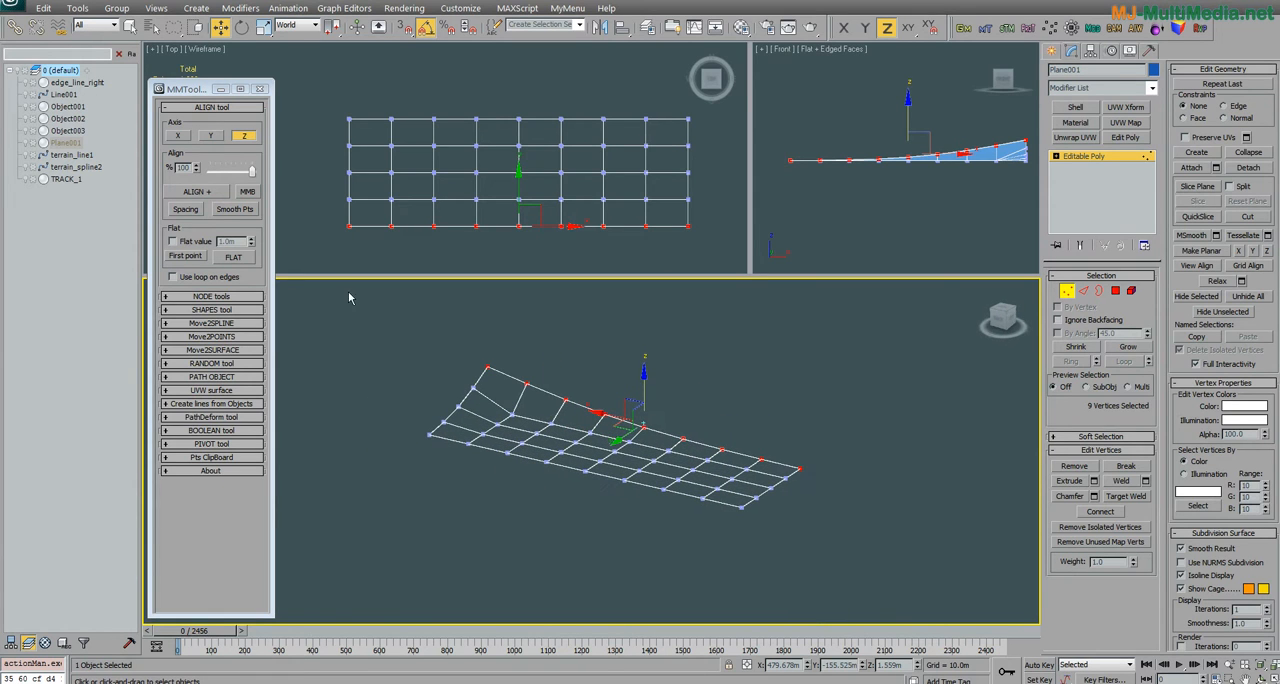
Step: Switch the align tool's axes to X and Y, with Z turned off
left_click(208, 136)
left_click(177, 135)
left_click(244, 135)
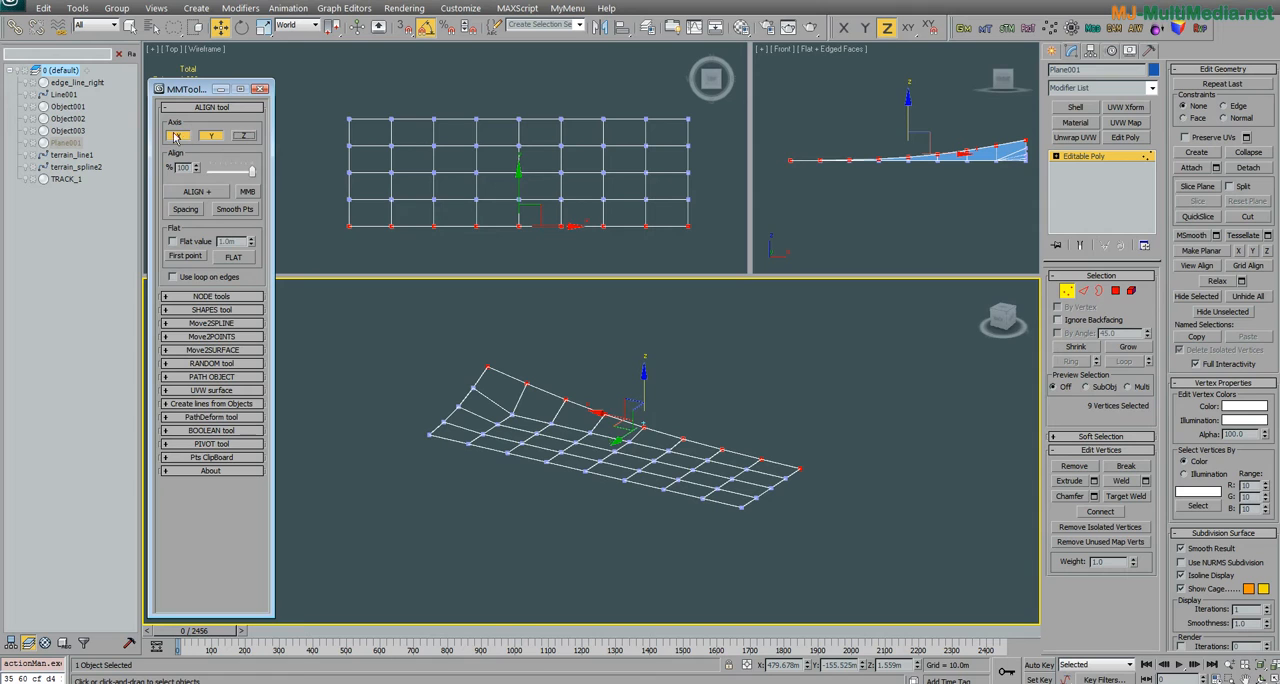
Step: Move inner vertices of the second column from the plane's flat end out of line in the top view
mouse_move(580, 152)
left_mouse_down()
mouse_move(565, 200)
mouse_move(560, 148)
left_mouse_up()
left_click_drag(770, 460, 728, 484)
middle_click_drag(385, 187, 466, 194)
scroll(435, 181, "up", 3)
left_click(502, 166)
left_click(472, 115)
left_click_drag(518, 115, 458, 157)
left_click(473, 167)
middle_click_drag(494, 210, 512, 152)
left_click_drag(489, 163, 509, 174)
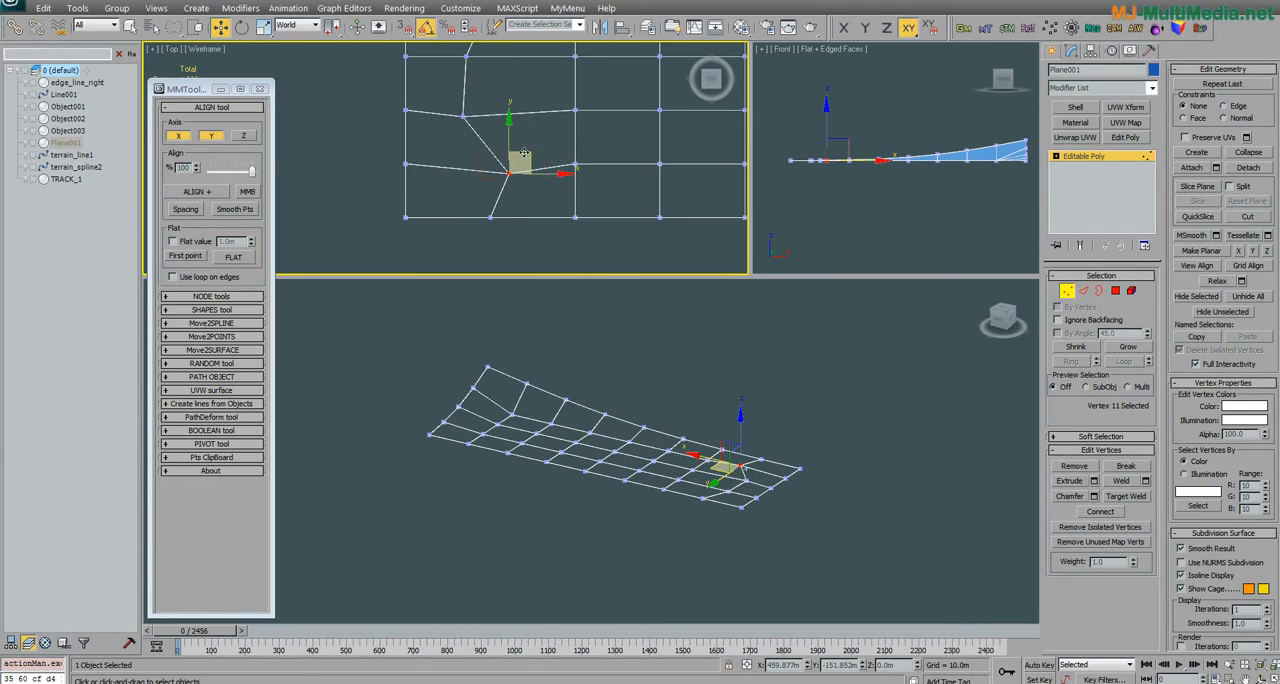
middle_click_drag(510, 172, 491, 239)
Step: Select the five vertices of the displaced column and align them in X and Y at 100% strength
scroll(515, 104, "down", 2)
mouse_move(505, 77)
left_mouse_down()
mouse_move(429, 190)
mouse_move(440, 88)
left_mouse_up()
left_click(205, 191)
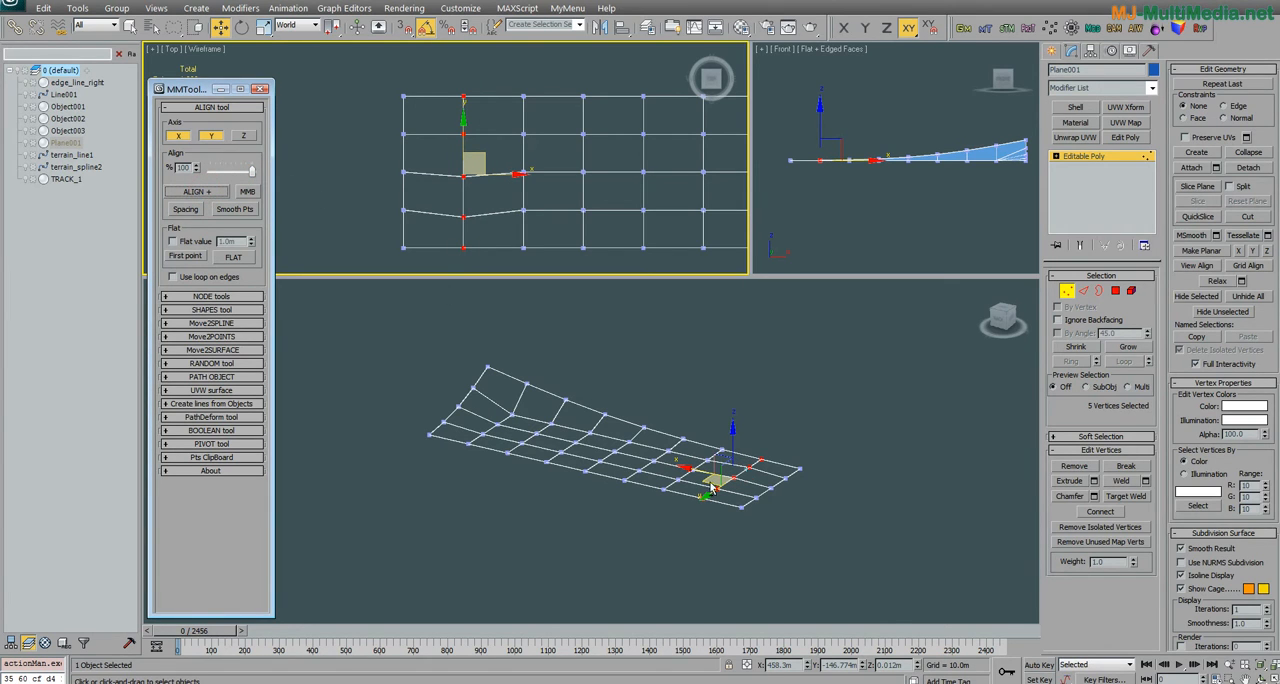
Step: Restore the top view, reselect the five vertices of the aligned column and space them evenly with the Spacing tool
middle_click_drag(500, 268, 474, 181, "alt")
key("r")
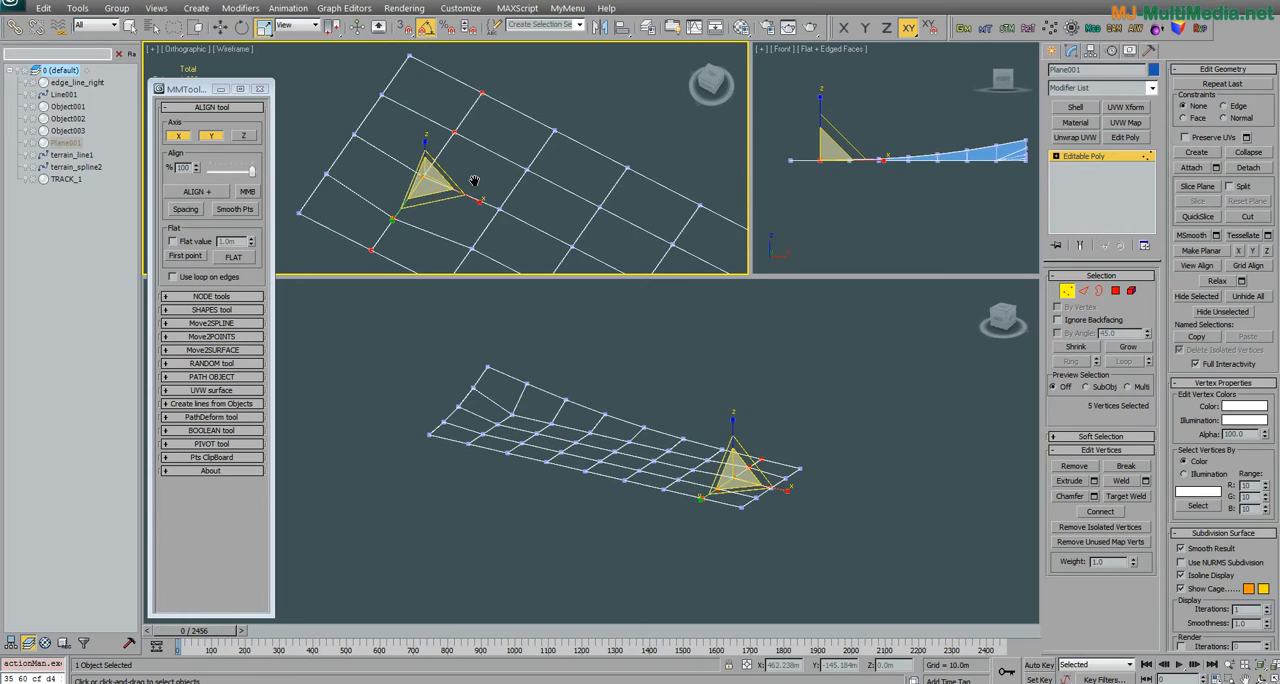
key("t")
key("z")
key("w")
left_click(460, 182)
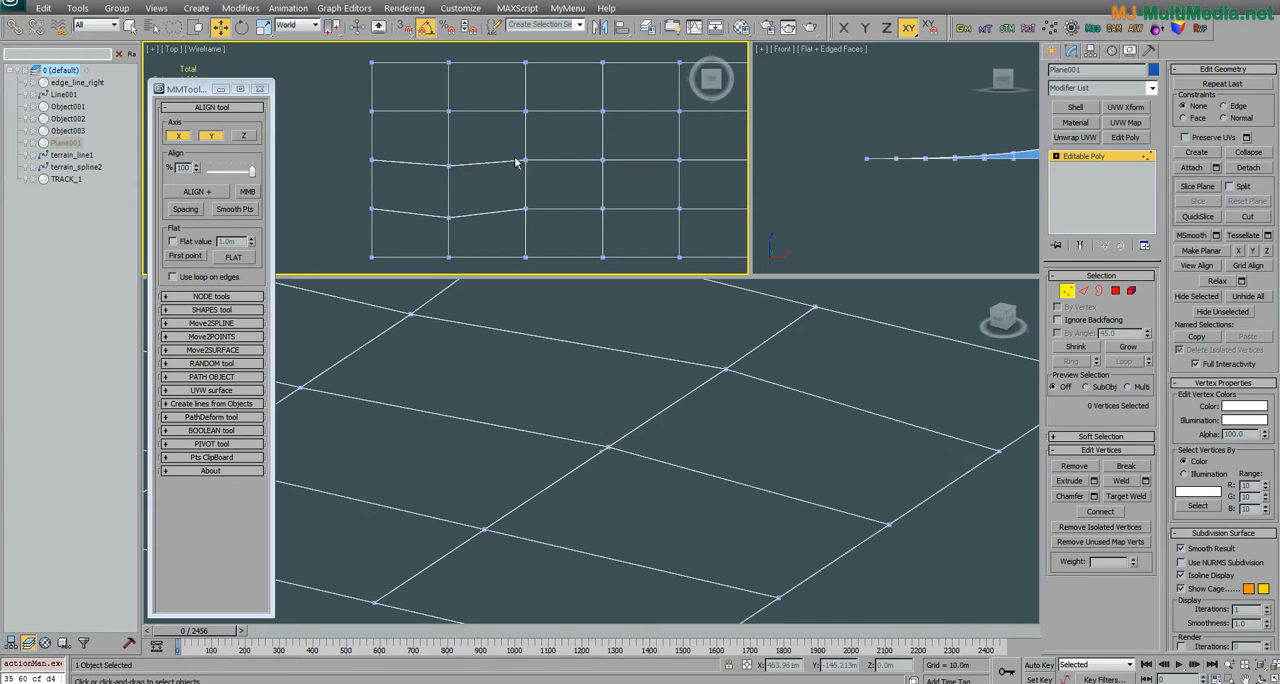
left_click_drag(448, 149, 490, 192)
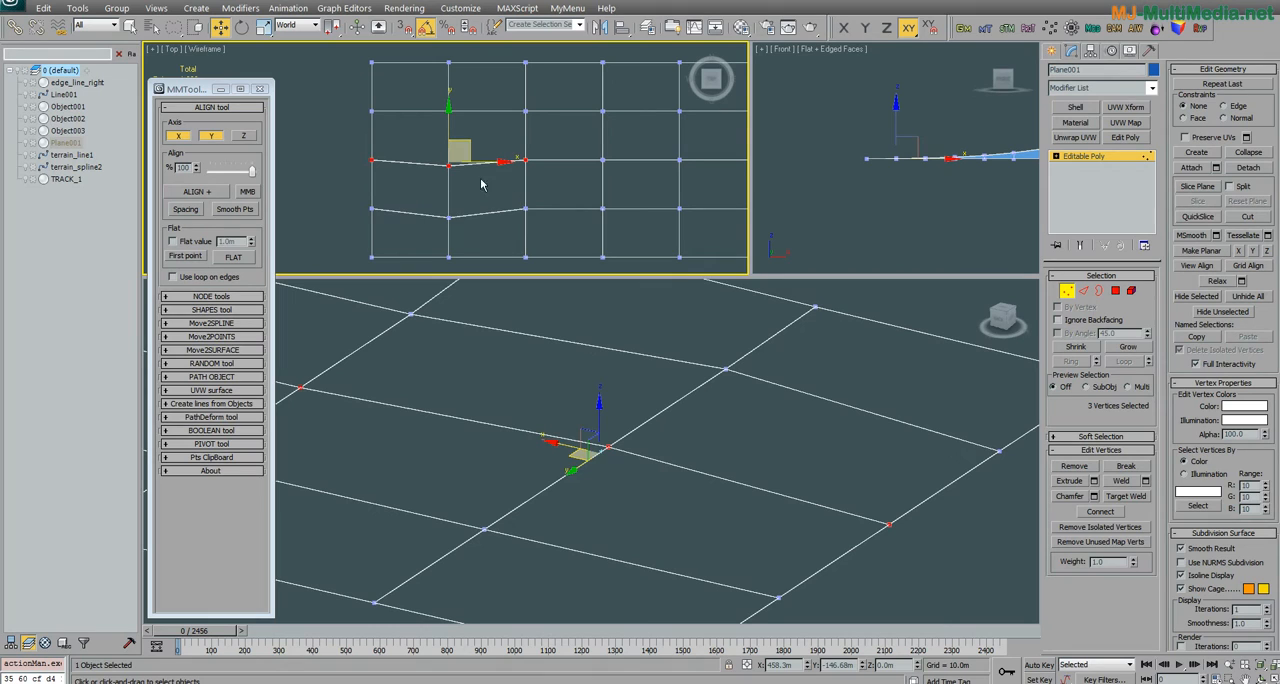
mouse_move(482, 125)
left_mouse_down()
mouse_move(443, 85)
mouse_move(458, 262)
mouse_move(451, 222)
left_mouse_up()
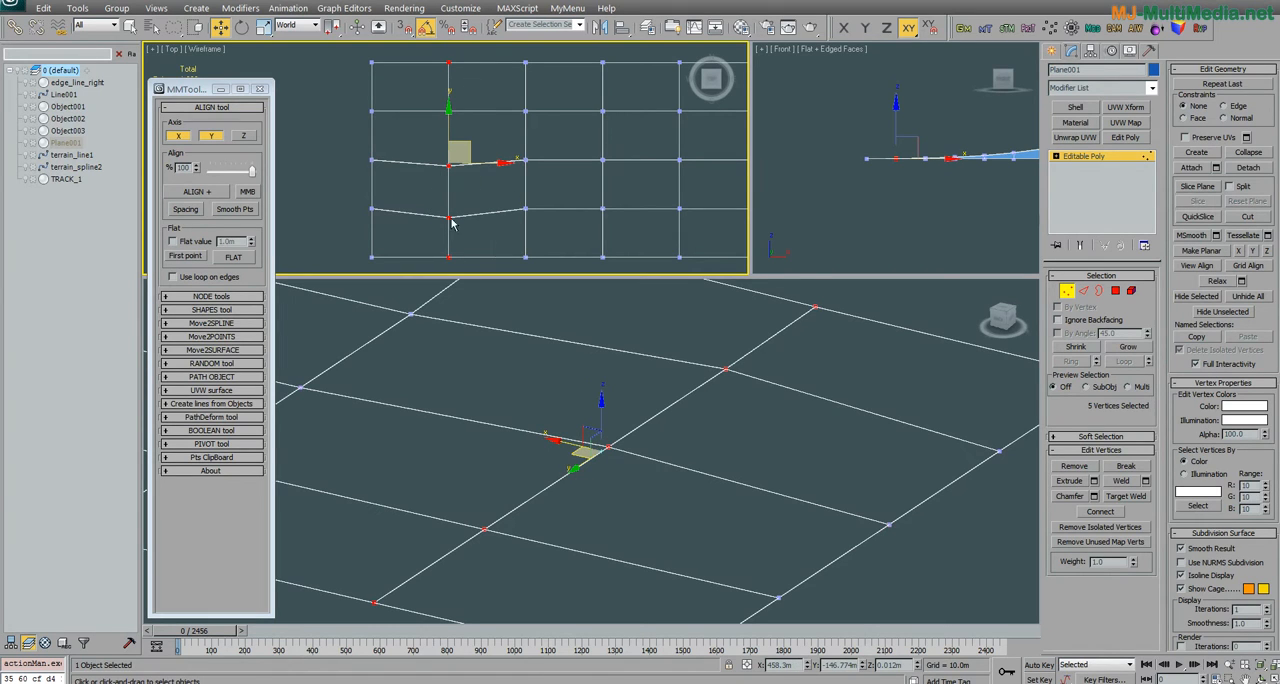
left_click(190, 210)
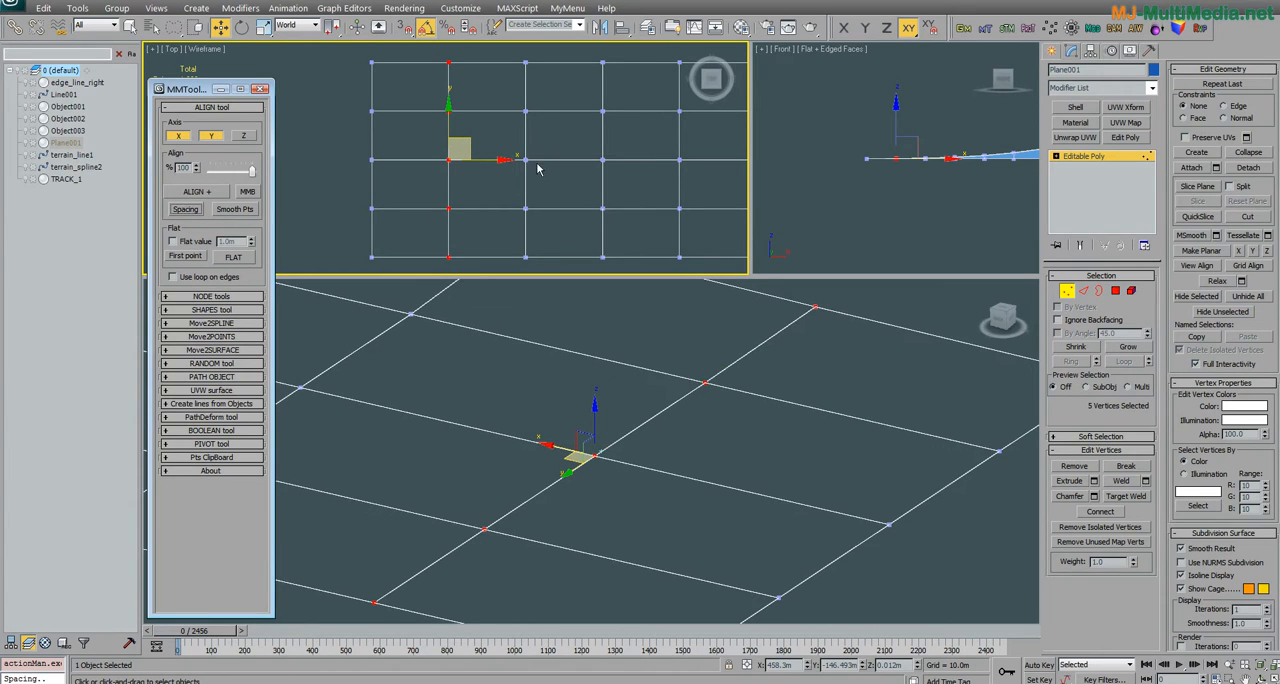
left_click(506, 112)
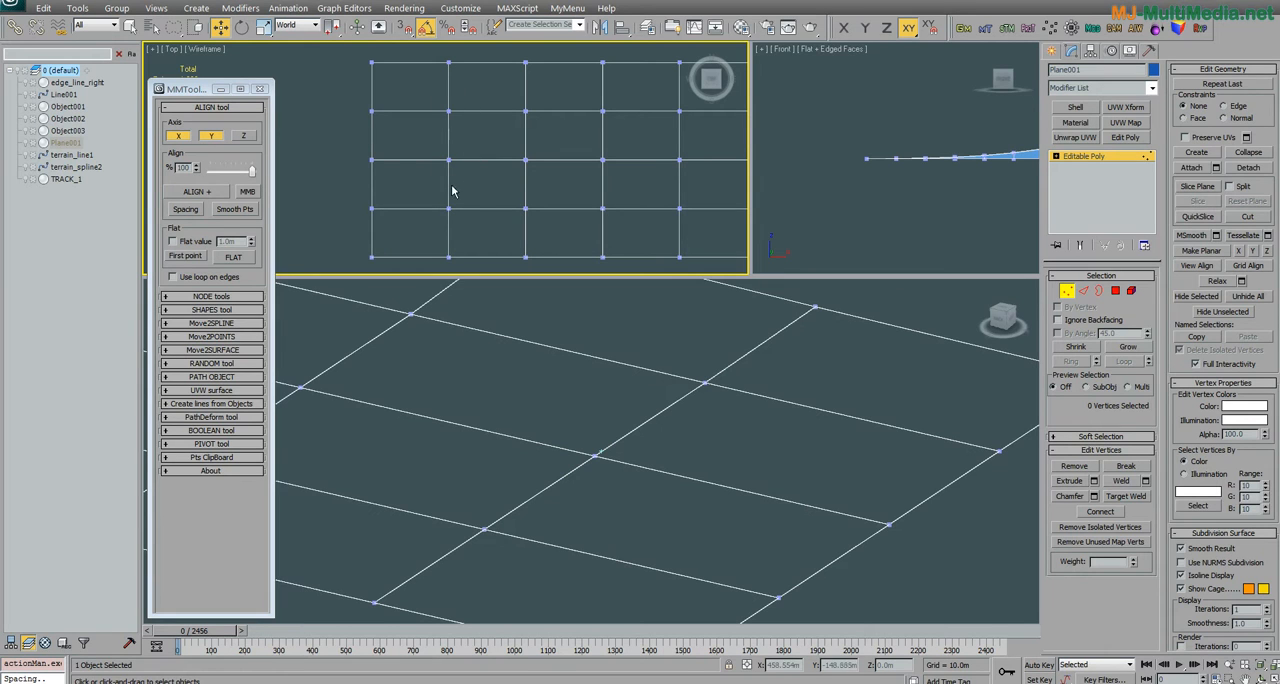
Step: Set the align tool's axis to Z only and leave all the plane's vertices deselected
left_click(243, 135)
scroll(600, 428, "down", 6)
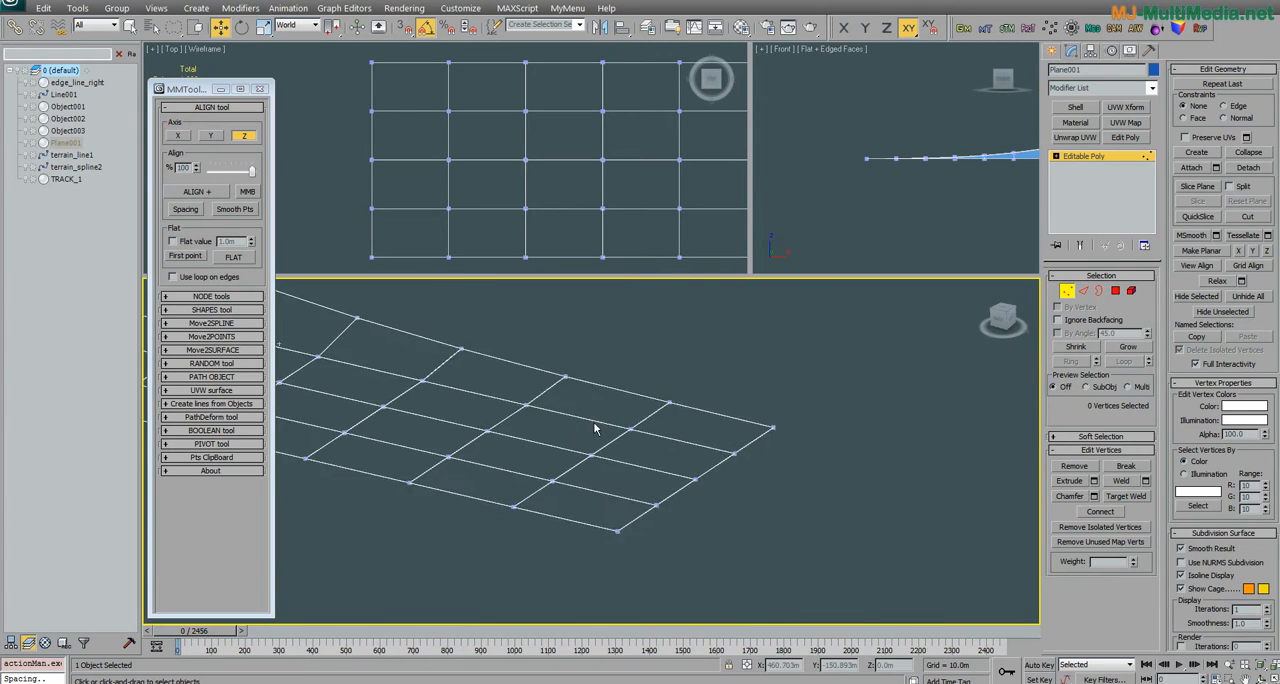
middle_click_drag(495, 449, 546, 449, "alt")
scroll(530, 432, "up", 4)
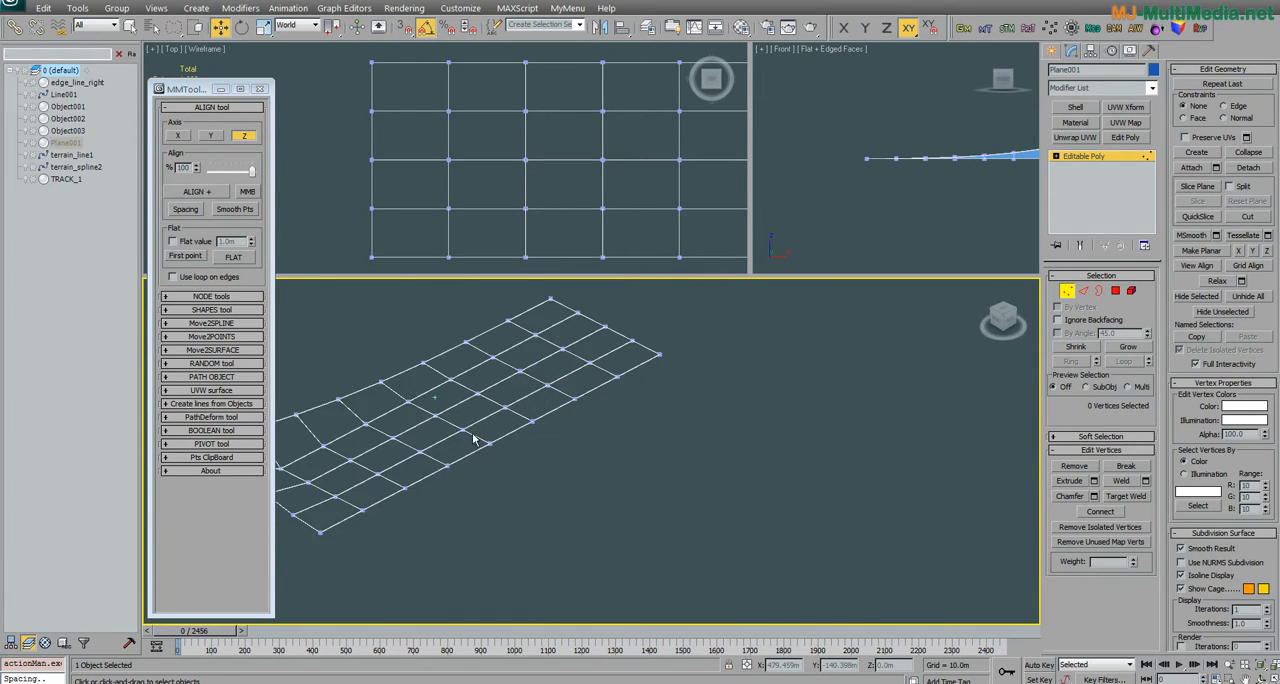
mouse_move(417, 440)
left_mouse_down()
mouse_move(440, 462)
mouse_move(680, 366)
mouse_move(752, 300)
left_mouse_up()
left_click(640, 358)
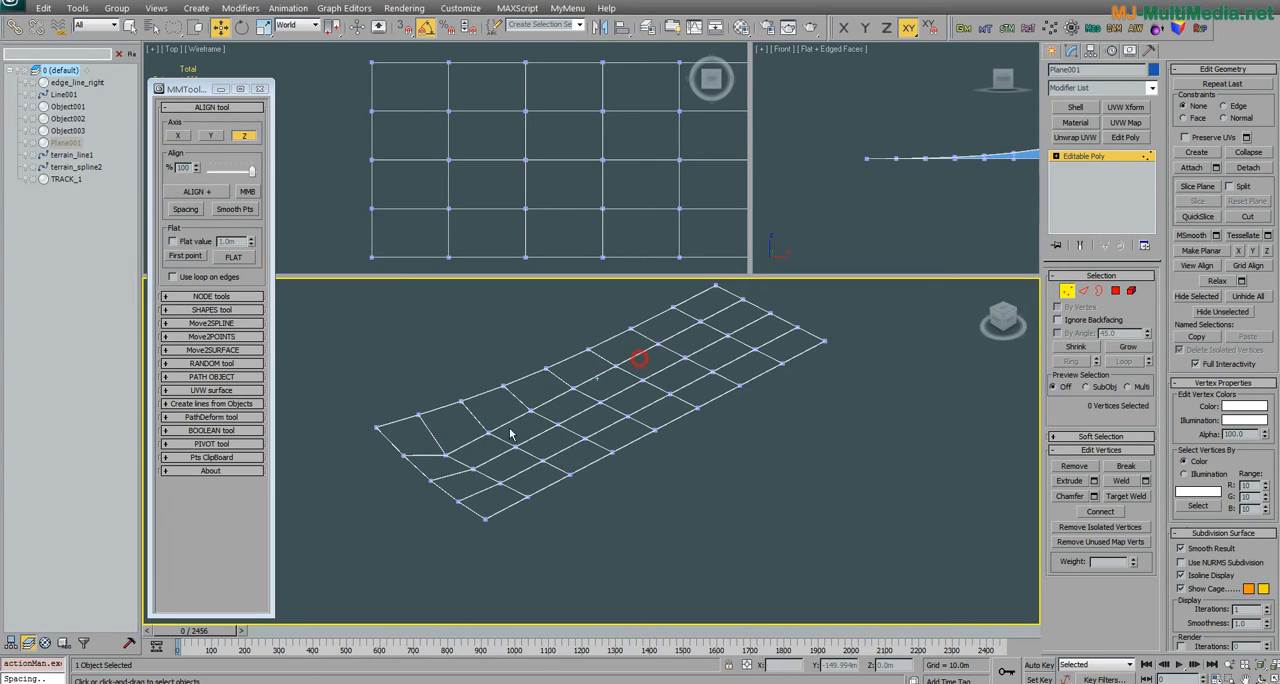
mouse_move(401, 440)
left_mouse_down()
mouse_move(505, 438)
mouse_move(760, 296)
left_mouse_up()
middle_click_drag(612, 406, 468, 436, "alt")
left_click(697, 318)
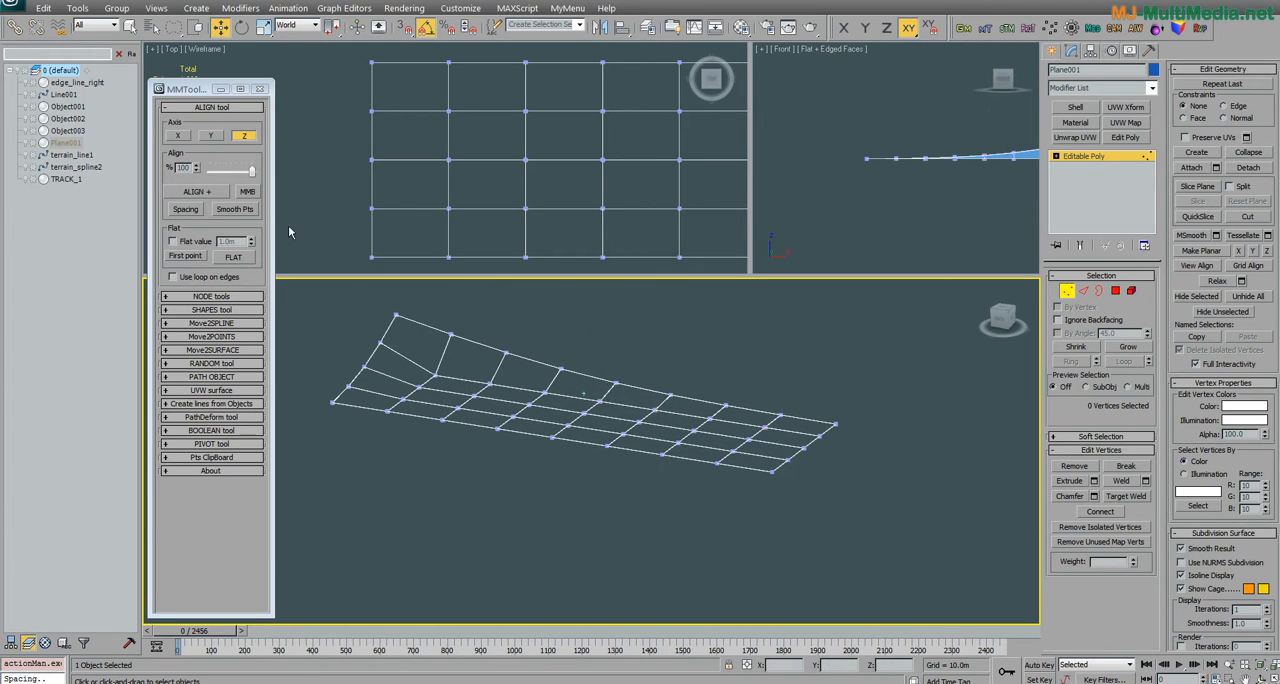
Step: Turn on the align tool's MMB mode and align the five vertices of the plane's middle column along Z
left_click(248, 193)
middle_click_drag(404, 145, 402, 152)
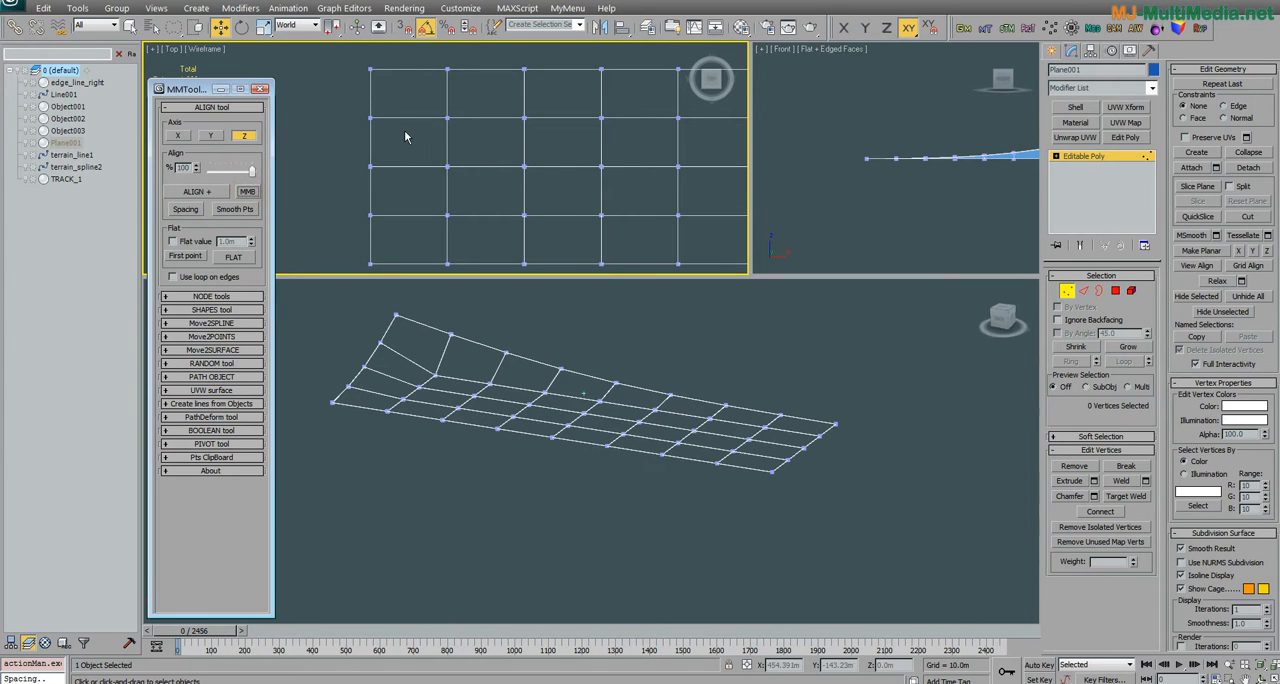
scroll(408, 132, "down", 2)
middle_click_drag(403, 137, 391, 141)
middle_click_drag(472, 382, 495, 355, "alt")
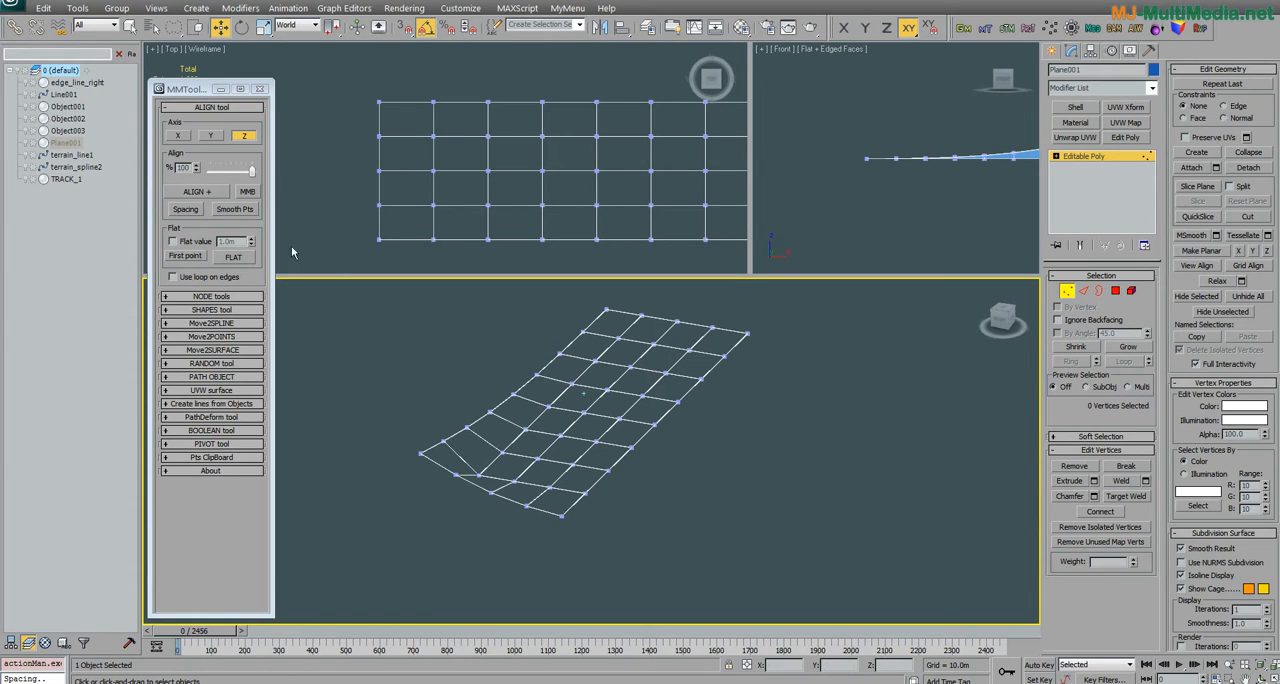
middle_click_drag(495, 360, 430, 434, "alt")
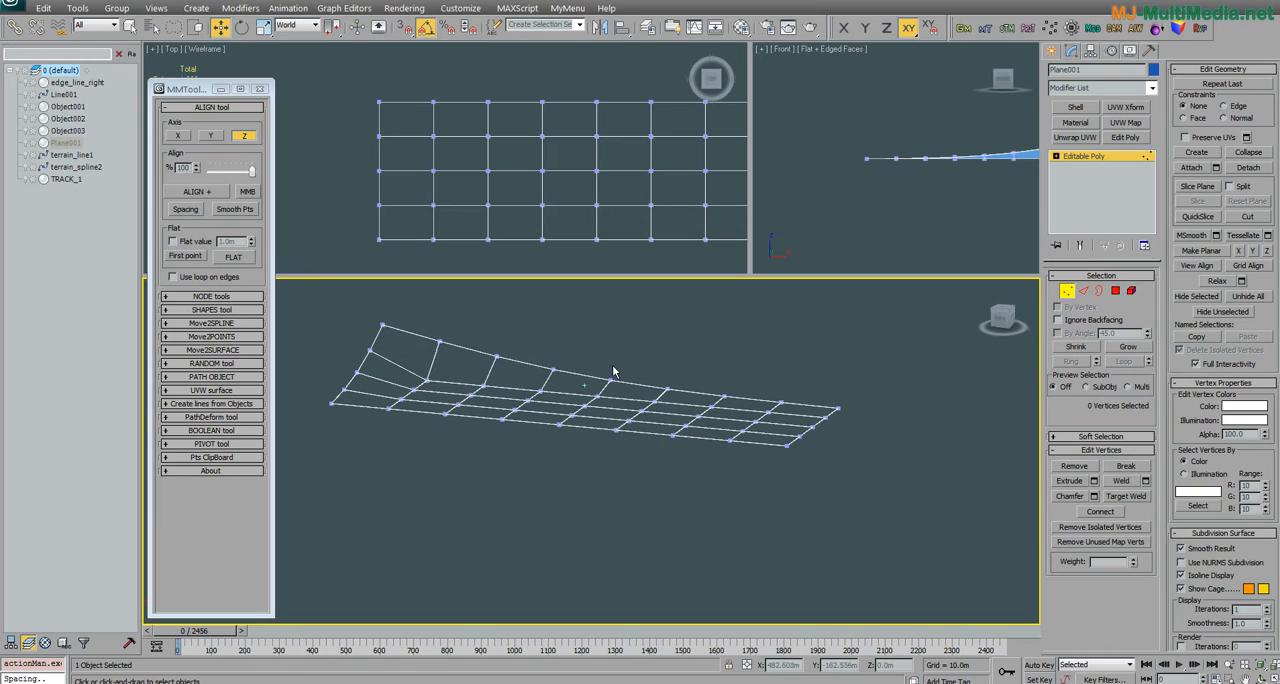
left_click(248, 191)
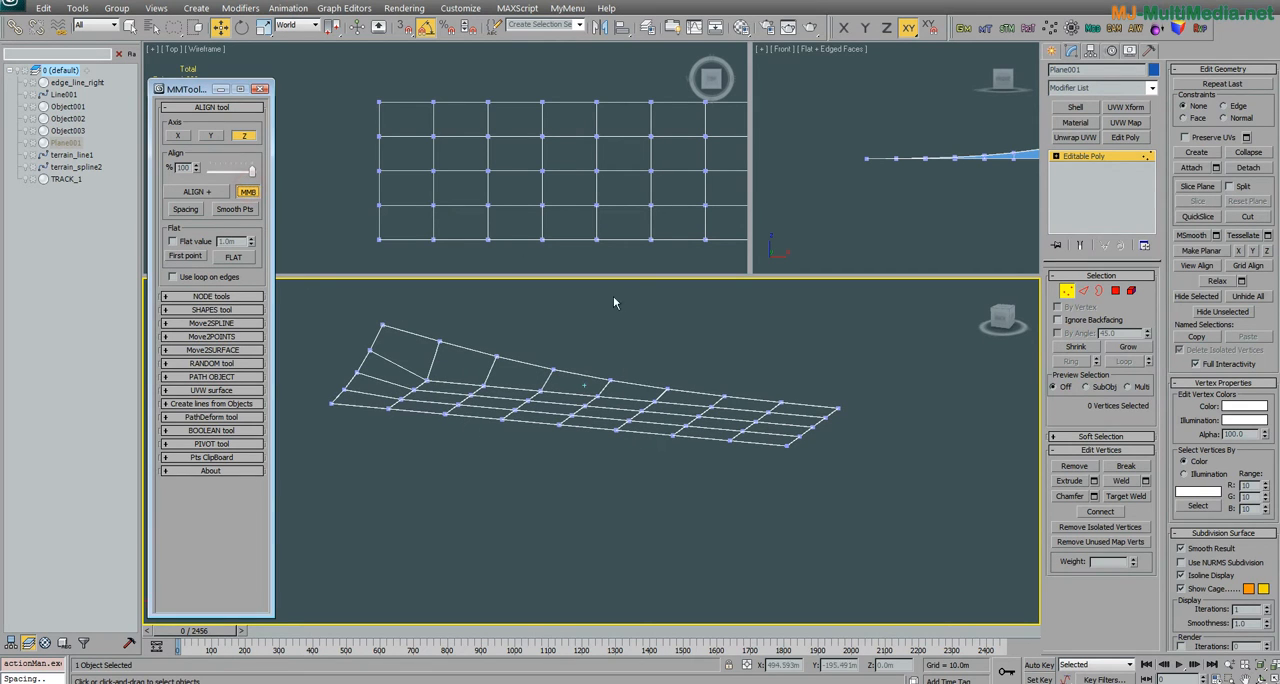
left_click_drag(606, 350, 593, 470)
scroll(593, 470, "up", 4)
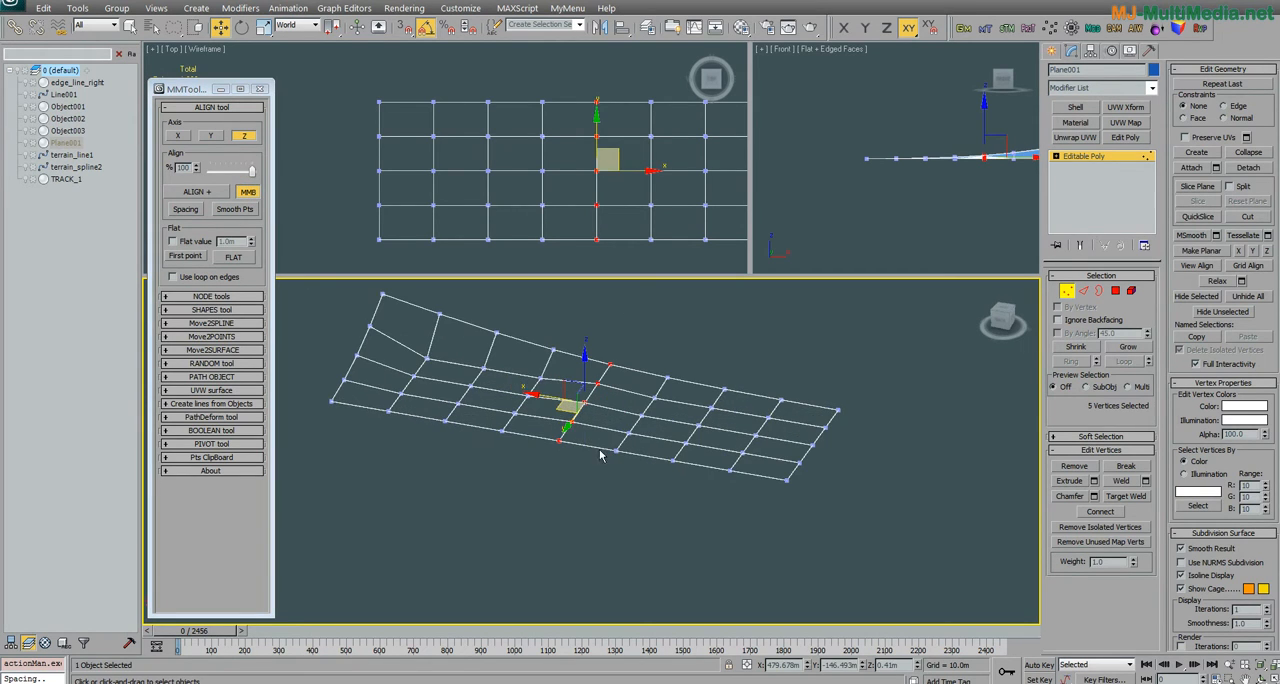
Step: Align the five vertices of the next column toward the raised end along Z in MMB mode
mouse_move(590, 332)
left_mouse_down()
mouse_move(522, 487)
mouse_move(565, 400)
left_mouse_up()
scroll(573, 376, "down", 2)
middle_click_drag(573, 376, 657, 384)
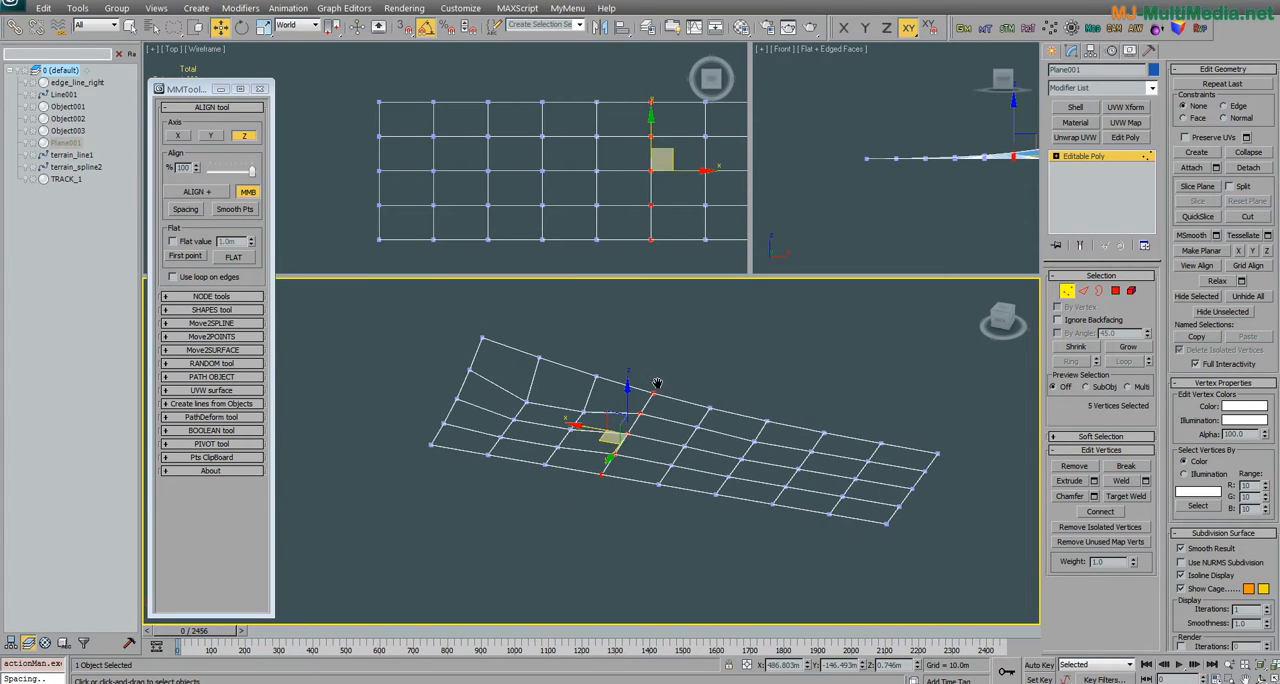
Step: Align the vertices of the next two columns toward the raised end along Z in MMB mode
mouse_move(607, 346)
left_mouse_down()
mouse_move(538, 463)
mouse_move(558, 474)
left_mouse_up()
middle_click(568, 474)
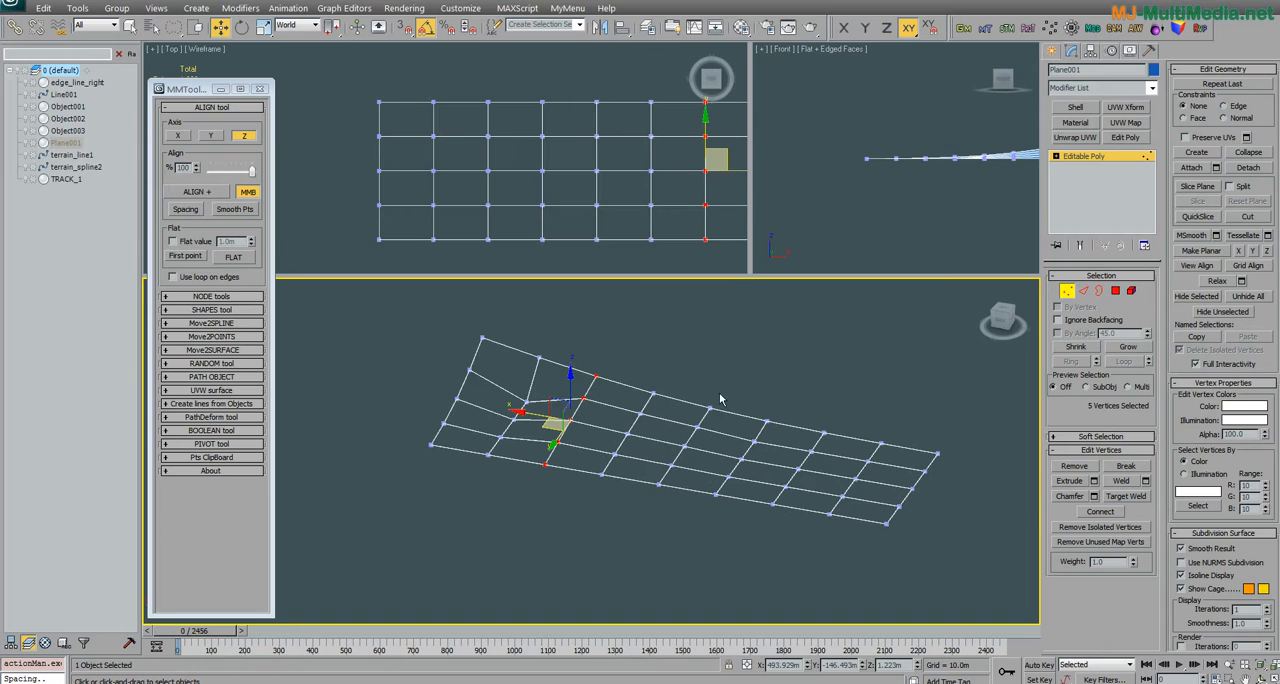
left_click_drag(560, 343, 511, 465)
middle_click(511, 484)
Step: Align the vertices of the two columns beyond the middle one, toward the flat end, along Z in MMB mode
middle_click_drag(853, 434, 722, 422)
mouse_move(681, 385)
left_mouse_down()
mouse_move(571, 497)
mouse_move(588, 500)
left_mouse_up()
middle_click_drag(621, 489, 617, 475)
left_click_drag(704, 395, 686, 483)
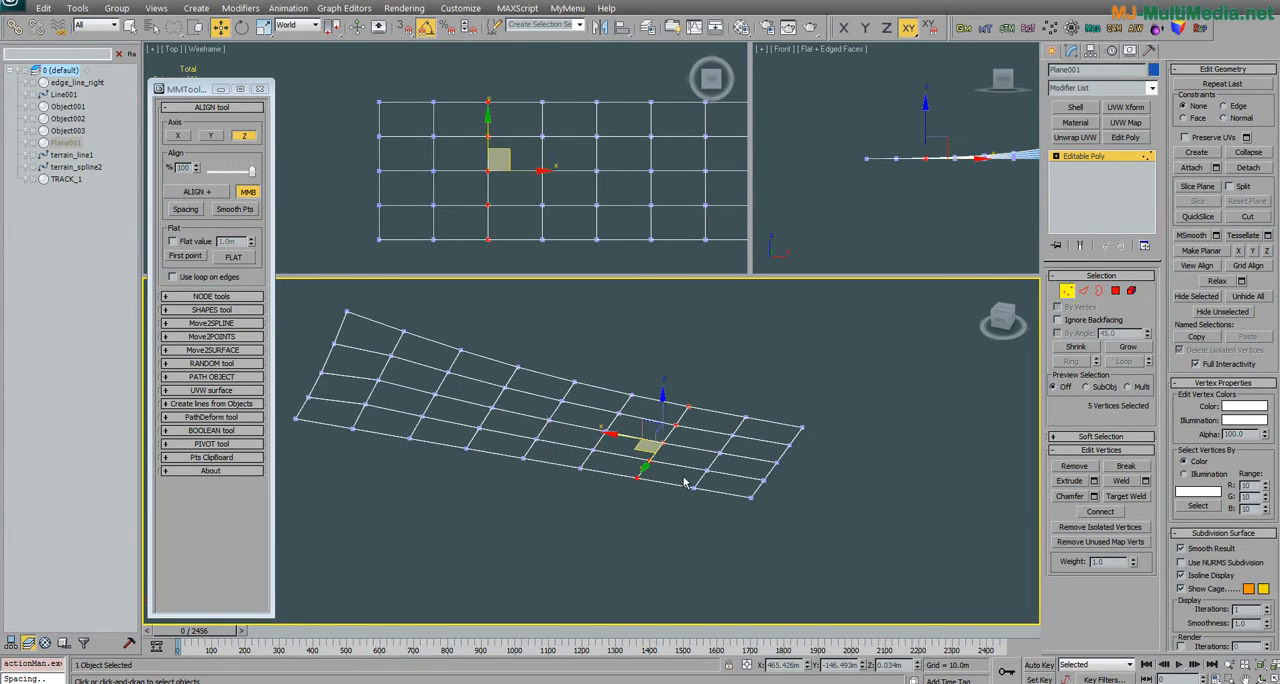
Step: Check the aligned plane from several angles and turn off the align tool's MMB mode
scroll(685, 482, "down", 1)
scroll(685, 482, "up", 4)
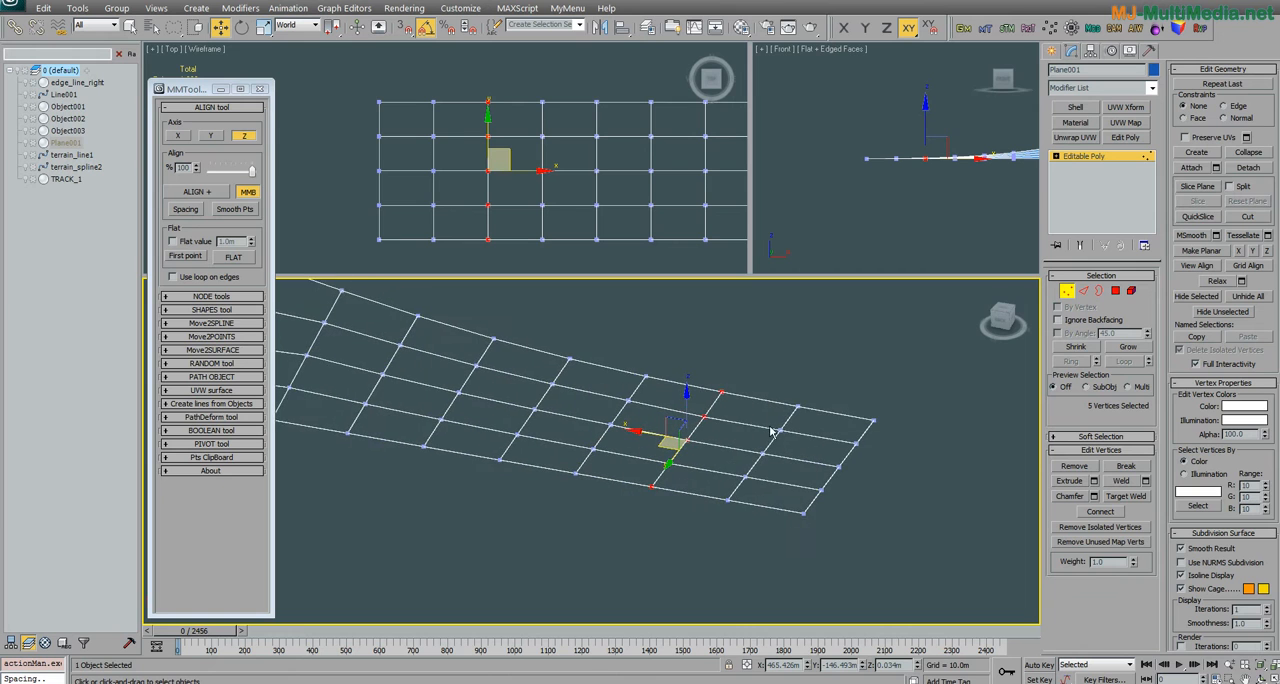
middle_click_drag(638, 389, 611, 383)
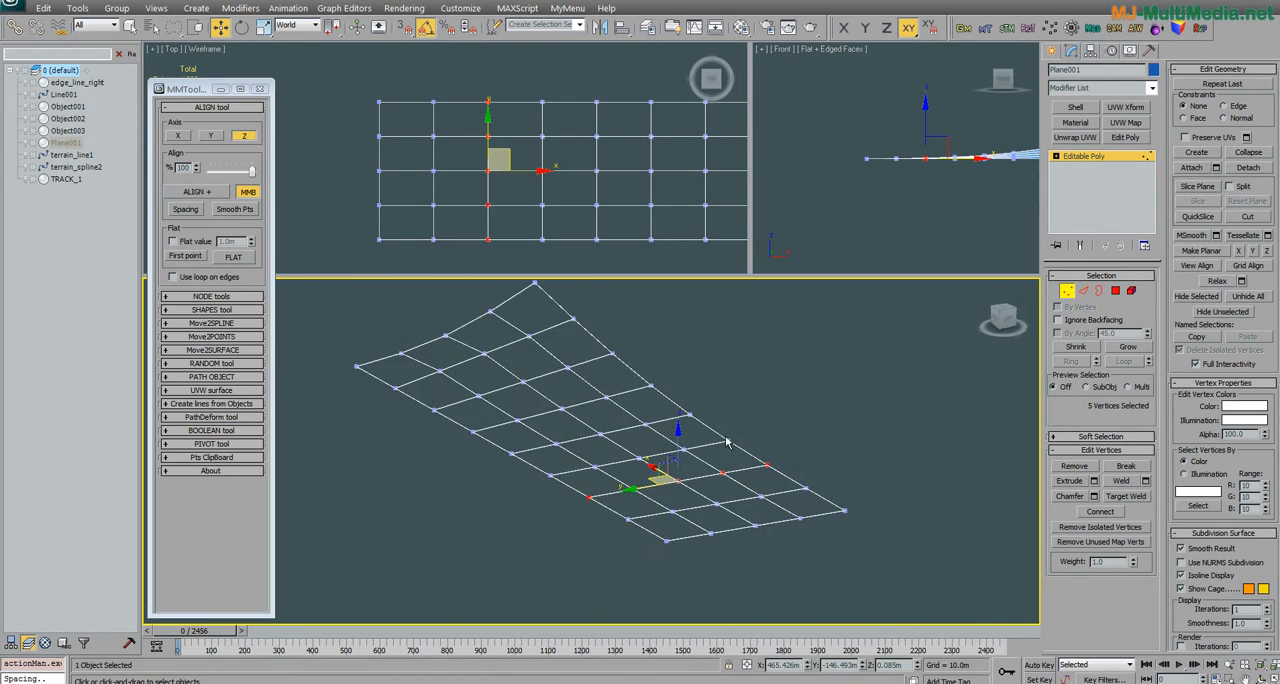
middle_click_drag(694, 426, 728, 442, "alt")
left_click(247, 193)
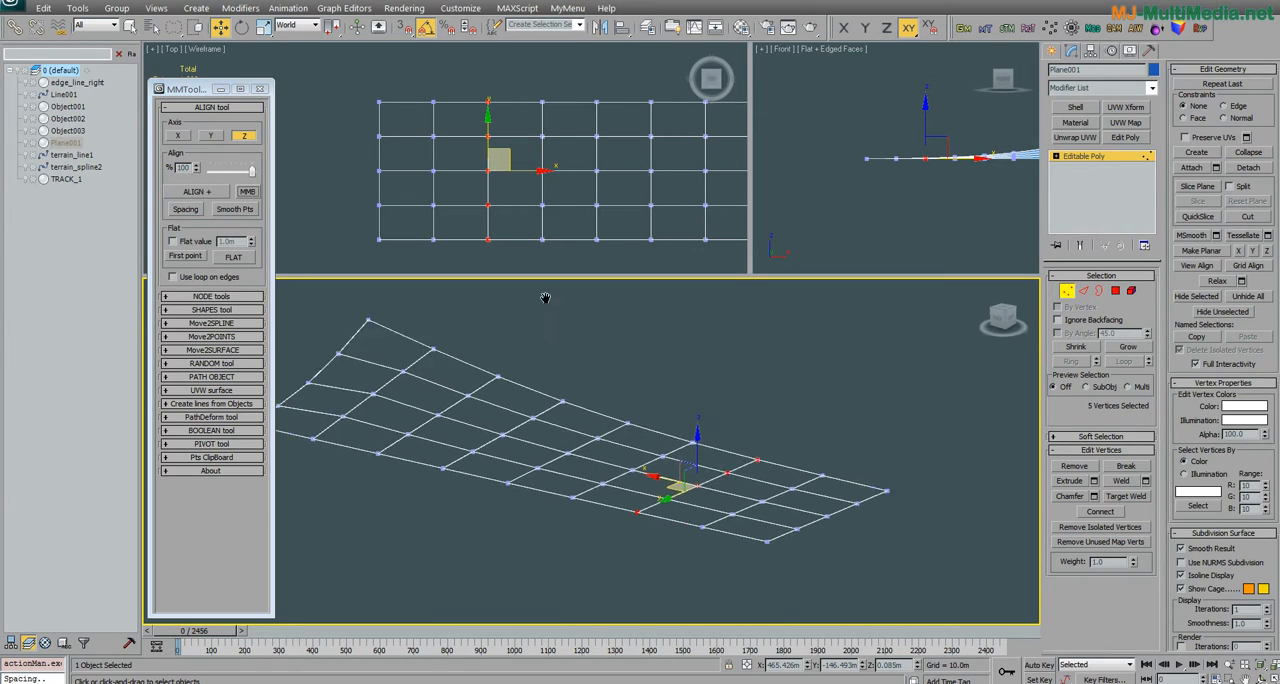
middle_click_drag(546, 297, 580, 369)
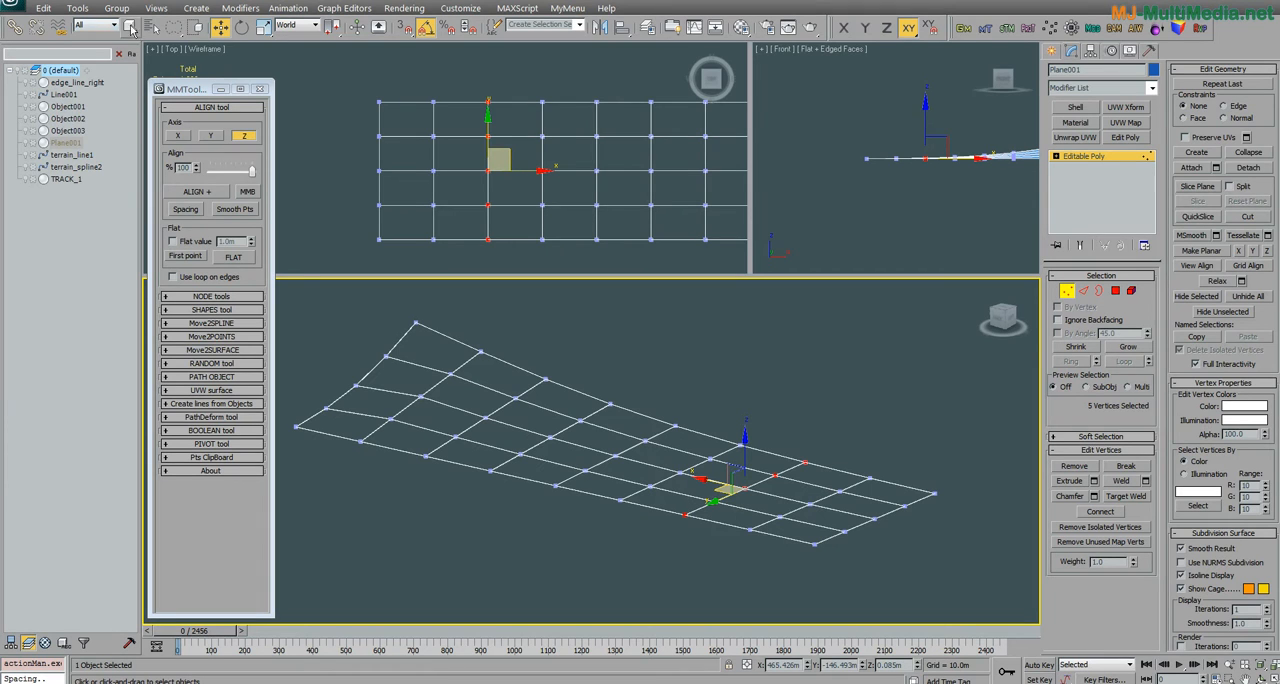
Step: Undo the last four column alignments on the plane
key("ctrl+z")
key("ctrl+z")
key("ctrl+z")
key("ctrl+z")
key("ctrl+z")
key("ctrl+z")
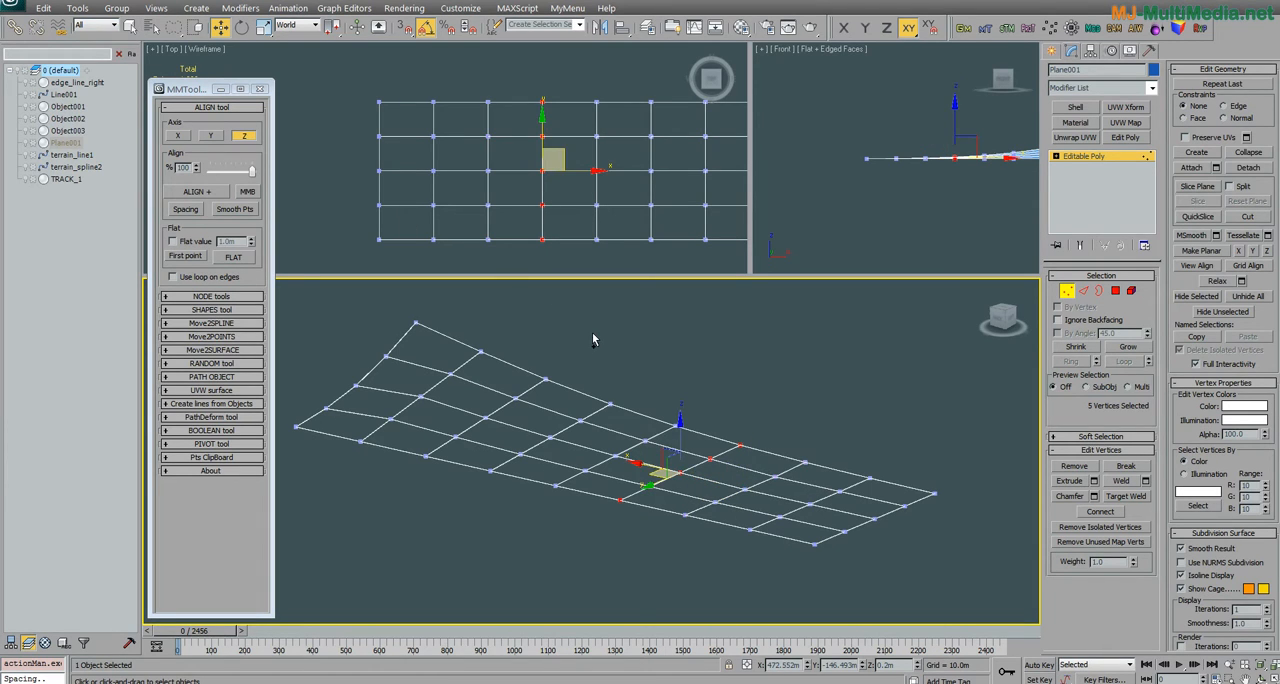
key("semicolon")
key("alt+Right")
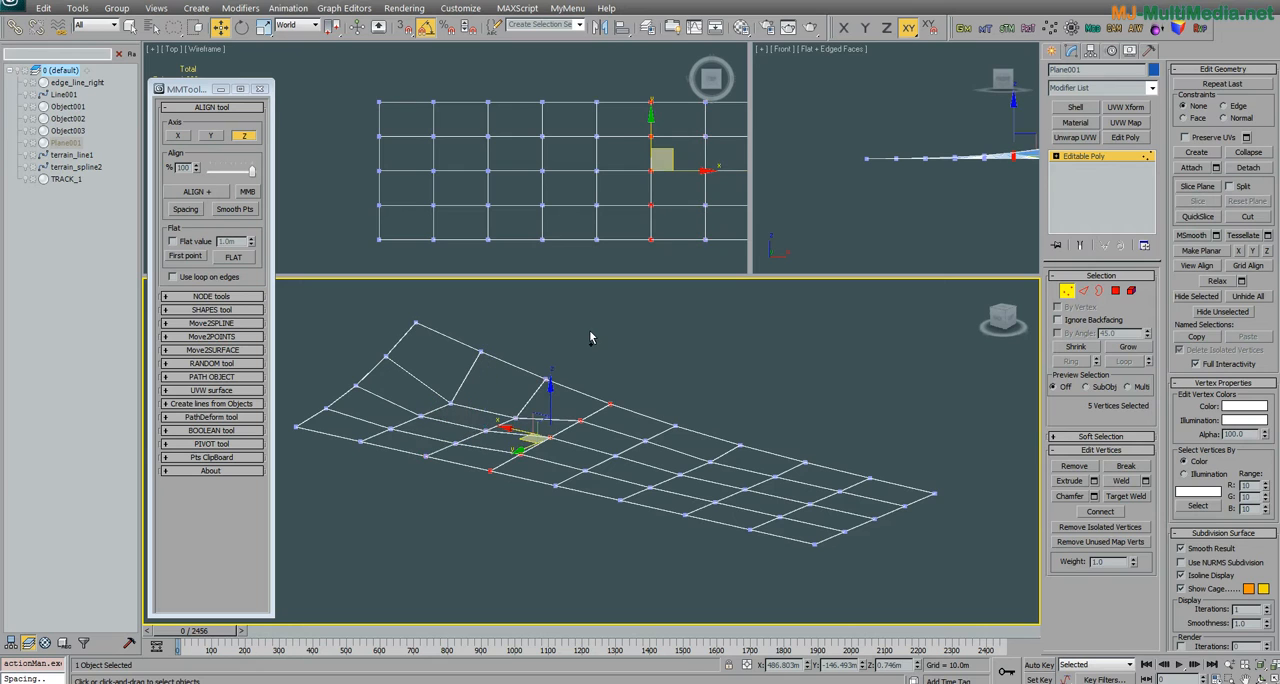
Step: Move interior vertices beside the raised edge slightly along Z to make the surface uneven, and clear the selection
middle_click_drag(614, 351, 580, 438, "alt")
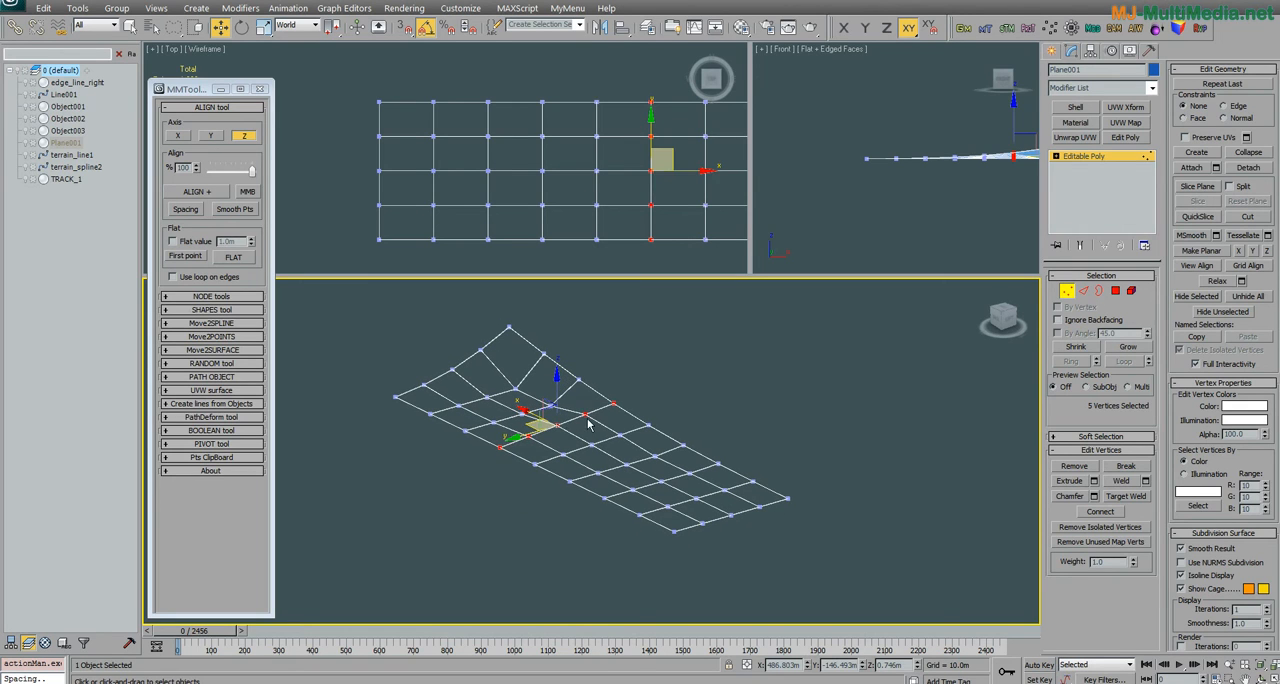
left_click(585, 420)
left_click(618, 434)
left_click_drag(620, 392, 632, 404)
left_click(686, 382)
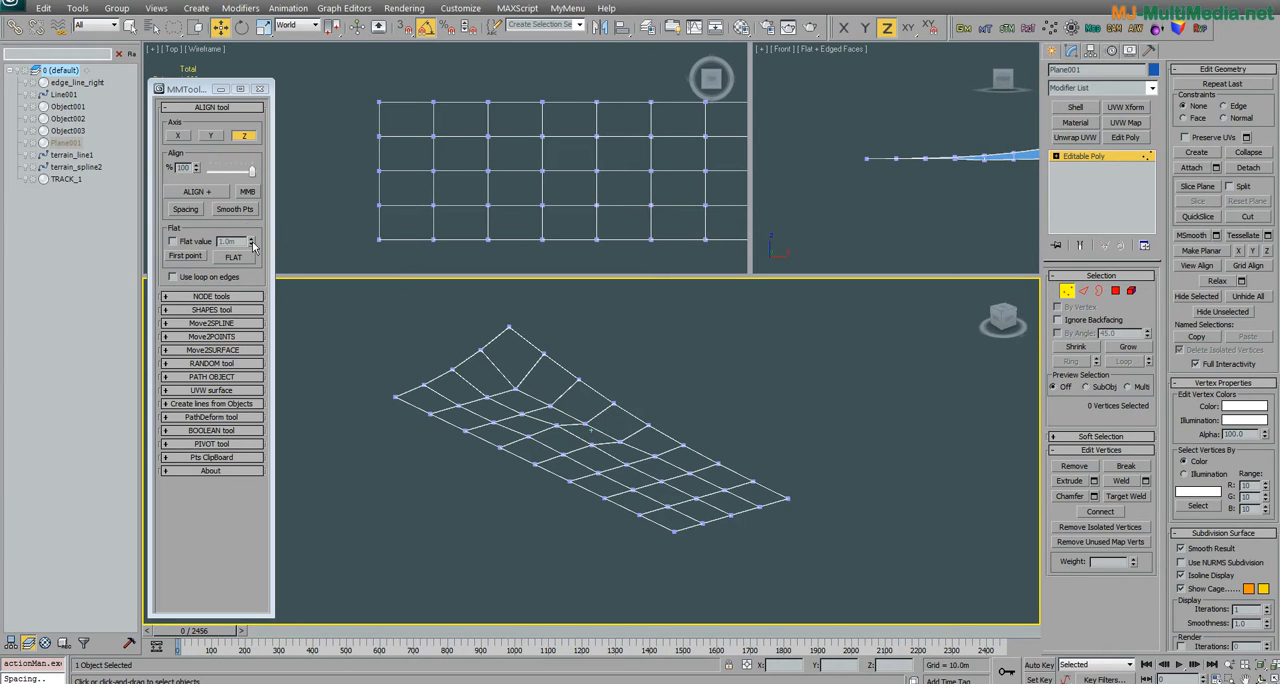
Step: Select the middle column's four vertices, leaving out the one on the raised edge, and flatten them along Z
mouse_move(623, 478)
middle_mouse_down("alt")
mouse_move(590, 480)
mouse_move(640, 489)
mouse_move(638, 477)
middle_mouse_up("alt")
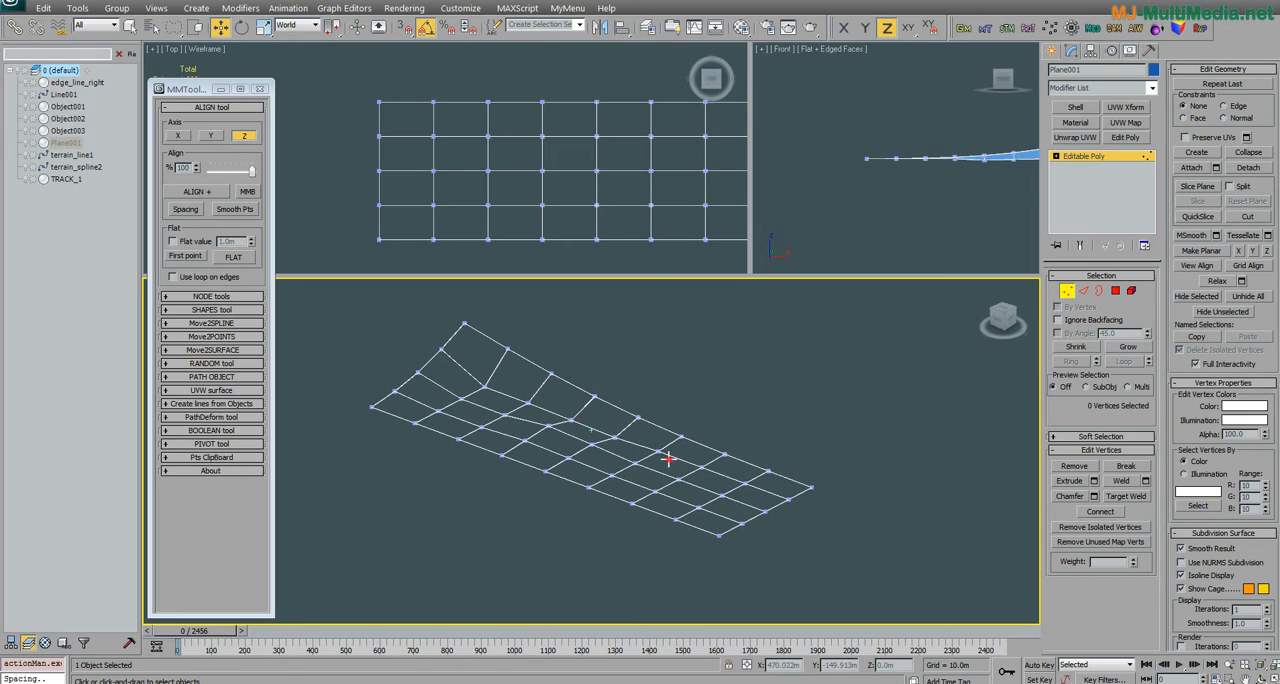
mouse_move(683, 436)
left_mouse_down()
mouse_move(540, 468)
mouse_move(540, 514)
left_mouse_up()
left_click(643, 480)
scroll(550, 510, "up", 5)
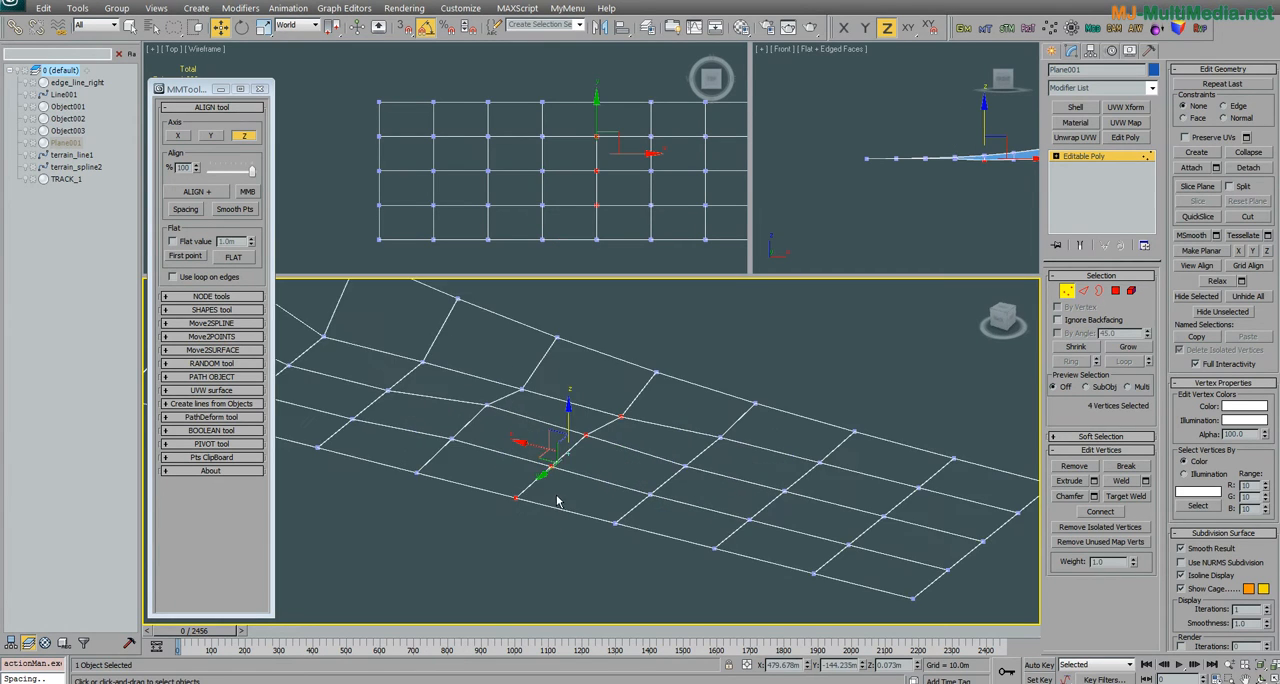
left_click(577, 474)
mouse_move(601, 458)
left_mouse_down()
mouse_move(463, 508)
mouse_move(468, 532)
left_mouse_up()
mouse_move(551, 501)
left_mouse_down()
mouse_move(637, 465)
mouse_move(646, 440)
mouse_move(556, 446)
left_mouse_up()
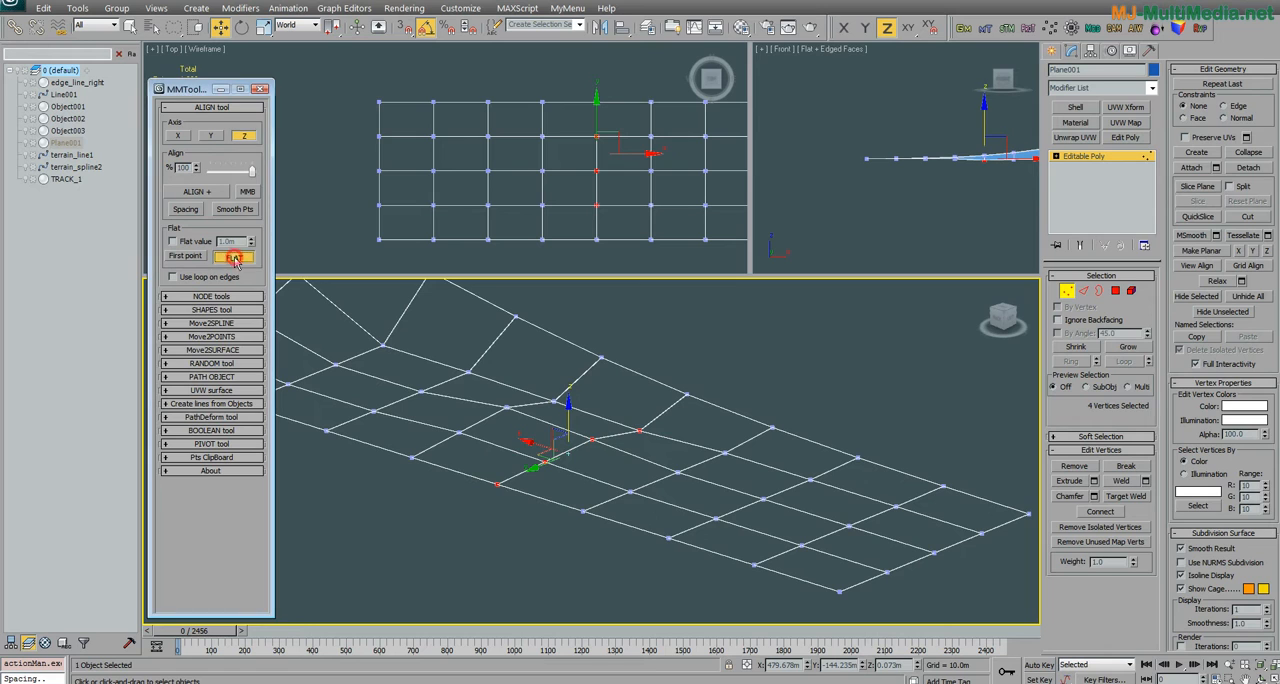
middle_click_drag(523, 429, 478, 448, "alt")
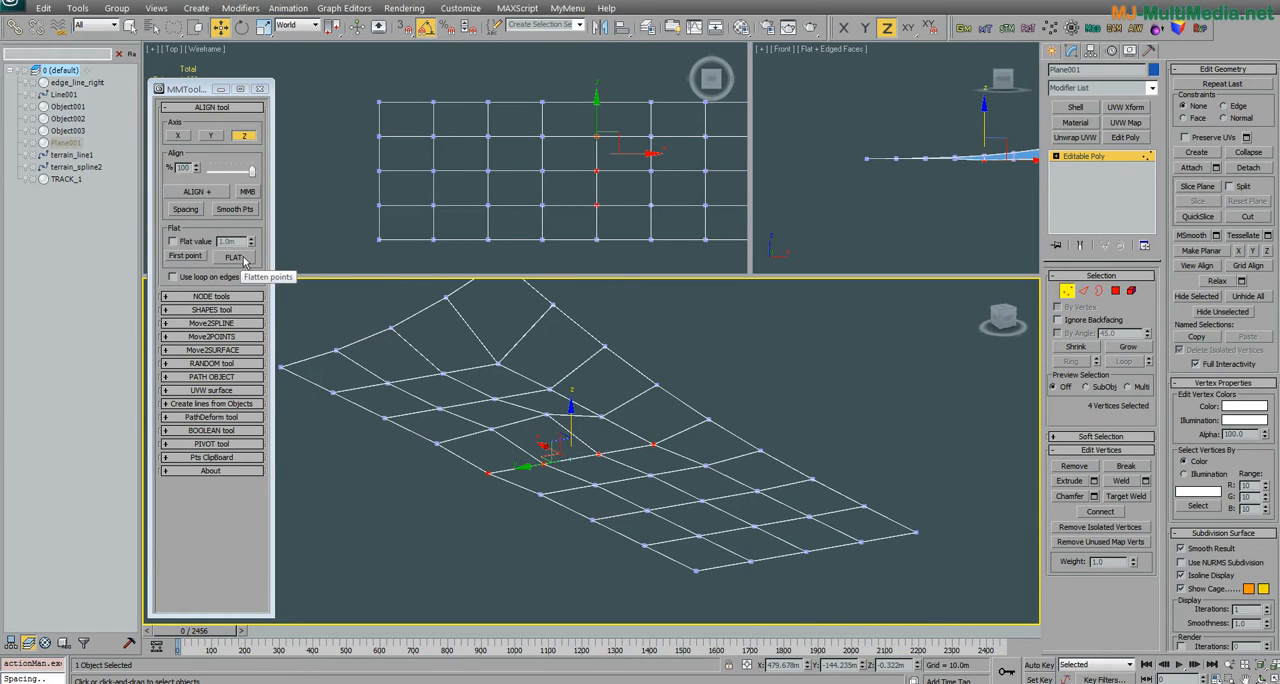
Step: Try the align tool's X, Y and Z axis options and finish with only Z active
left_click(212, 136)
left_click(179, 136)
left_click(247, 137)
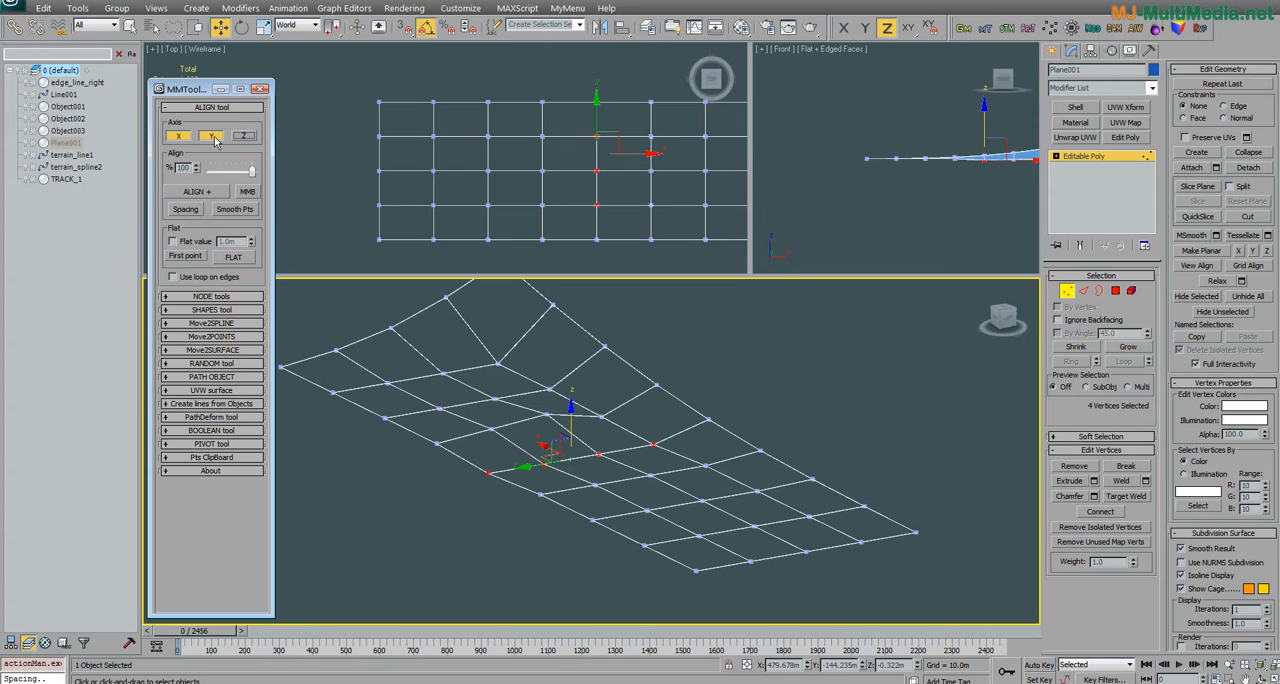
left_click(246, 136)
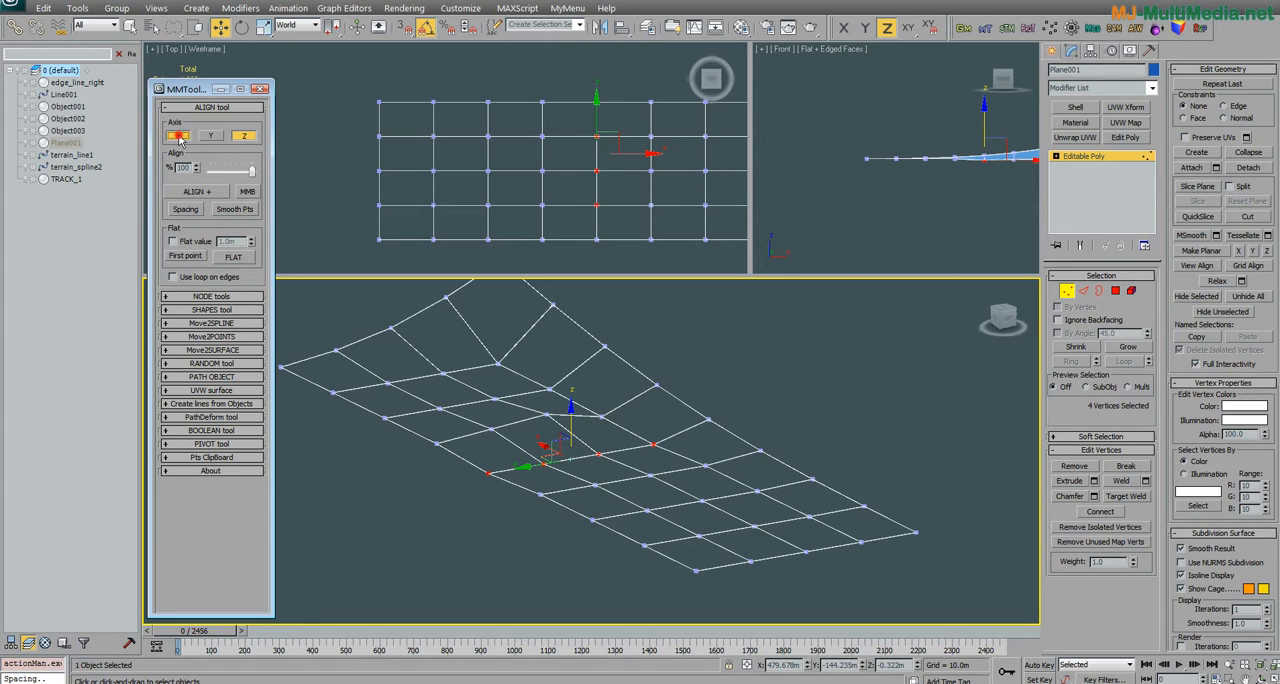
Step: Select three vertices of the adjacent column toward the raised end, starting at its low edge, and flatten them along Z using First point
middle_click_drag(551, 503, 591, 505, "alt")
left_click_drag(531, 388, 422, 492)
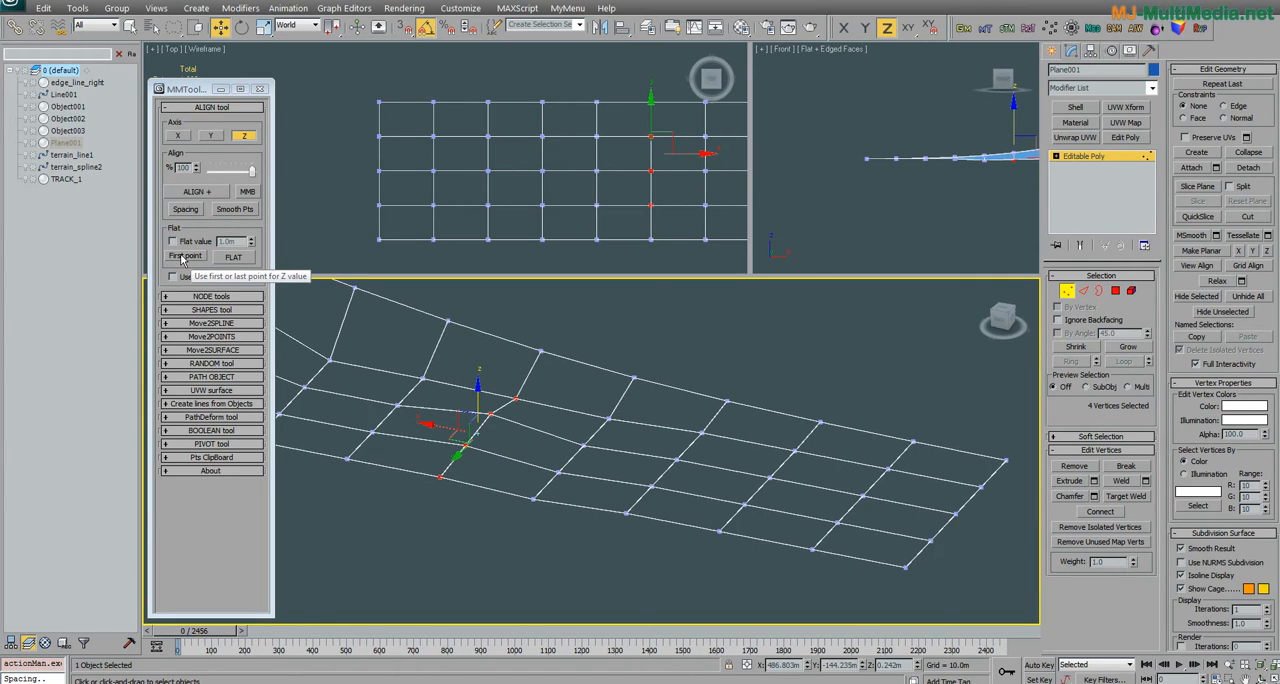
left_click(521, 425)
left_click_drag(526, 376, 480, 424)
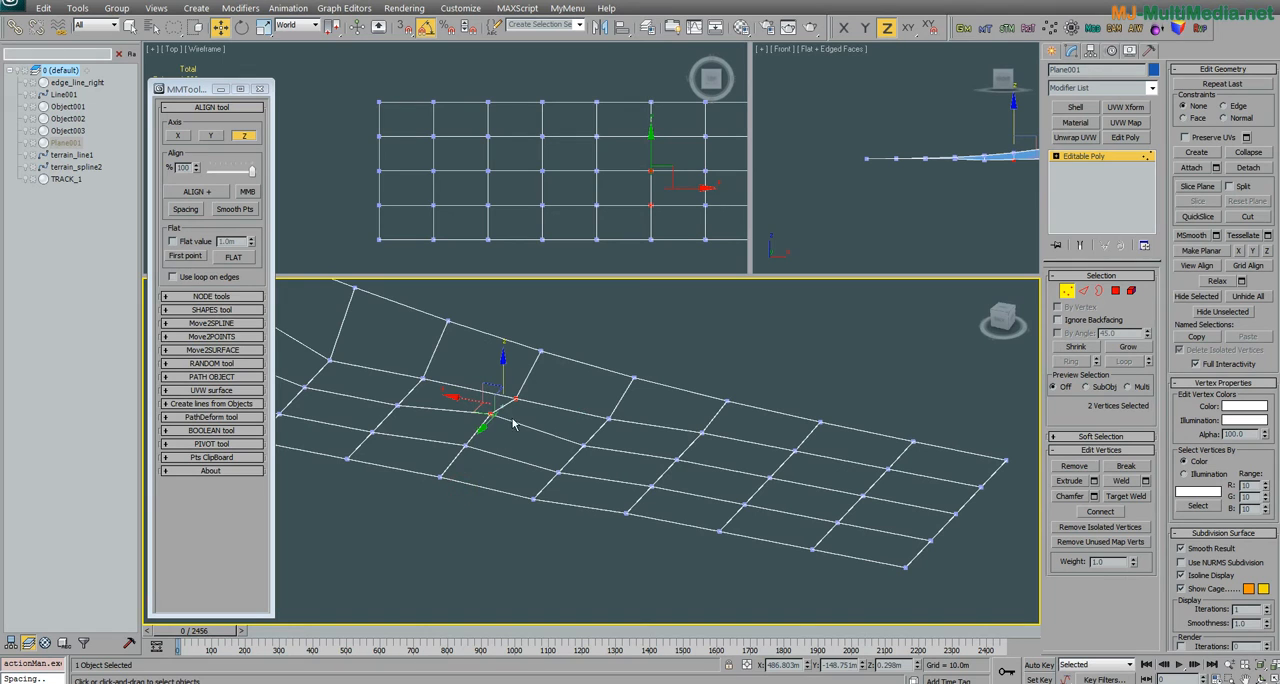
middle_click_drag(429, 486, 500, 457, "alt")
left_click(499, 455)
left_click_drag(520, 408, 396, 465)
scroll(453, 437, "up", 5)
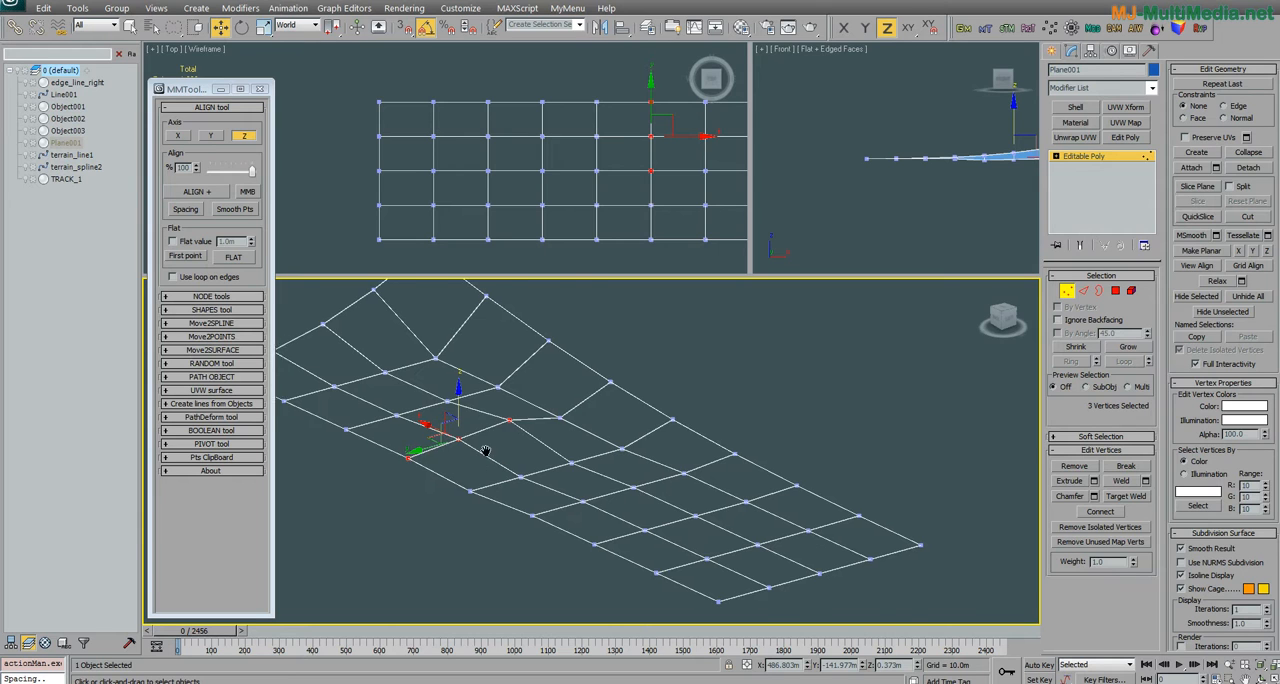
left_click(246, 258)
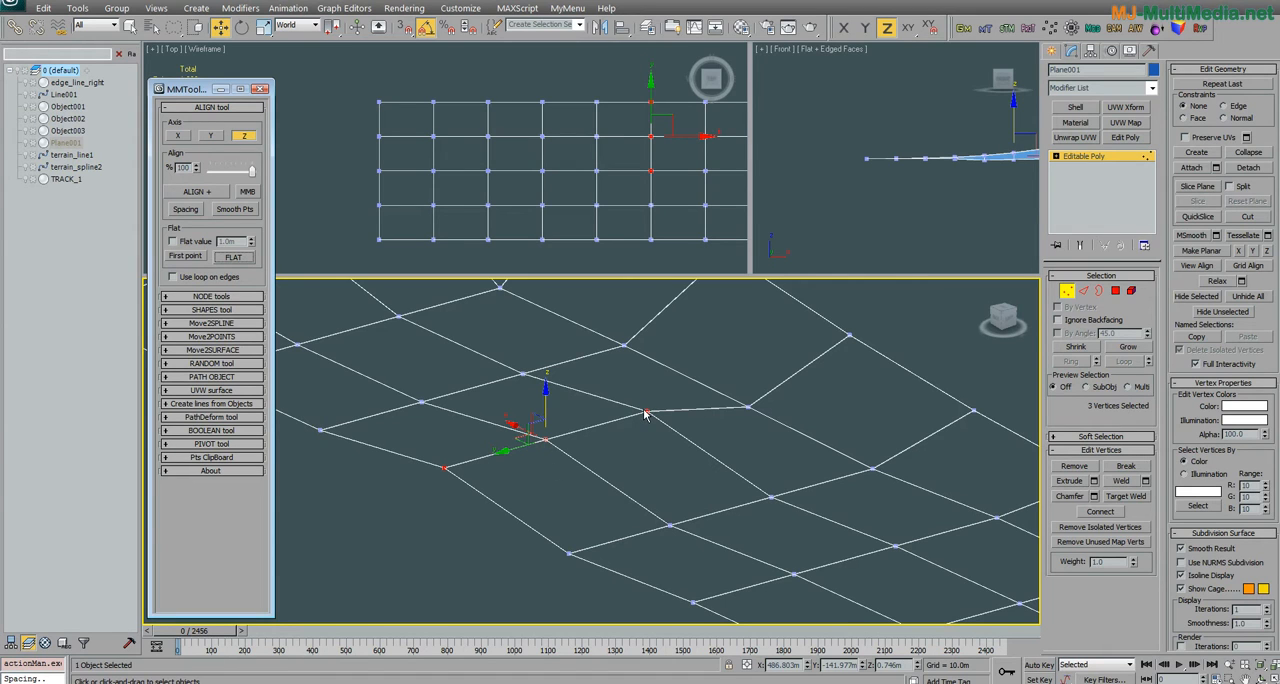
Step: Undo the first-point flattening and flatten the same three vertices using the Last point option instead
key("ctrl+z")
left_click(186, 257)
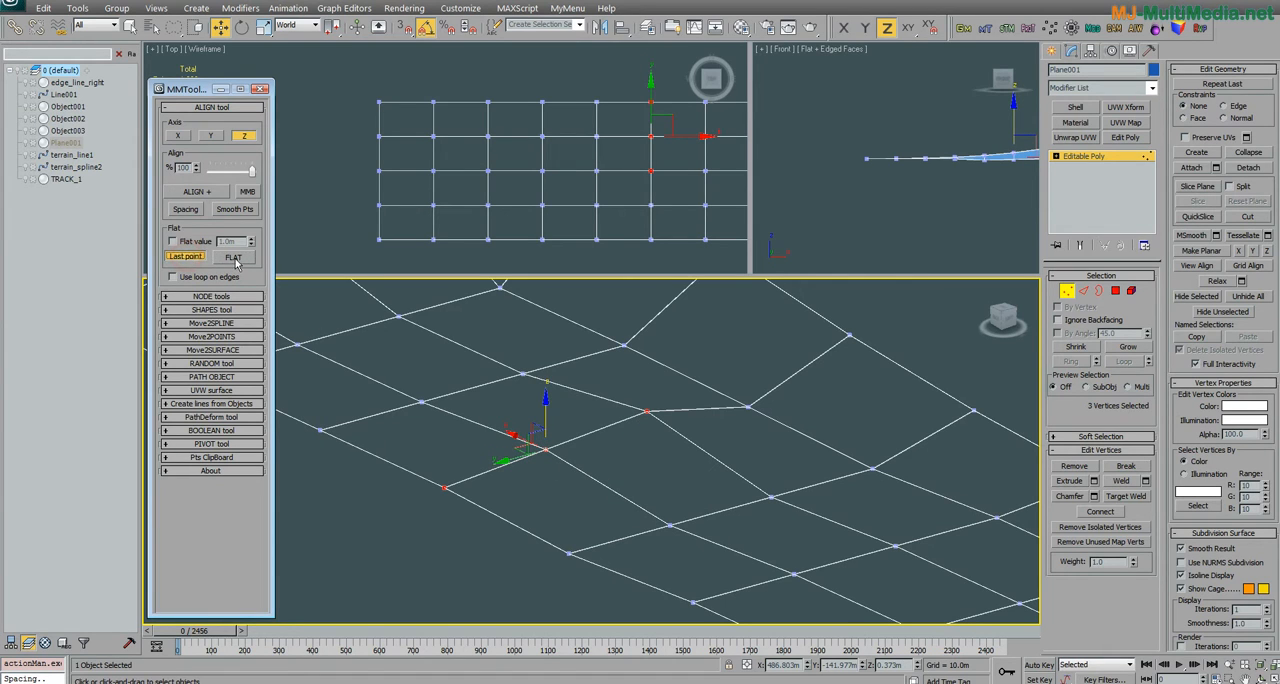
left_click(238, 259)
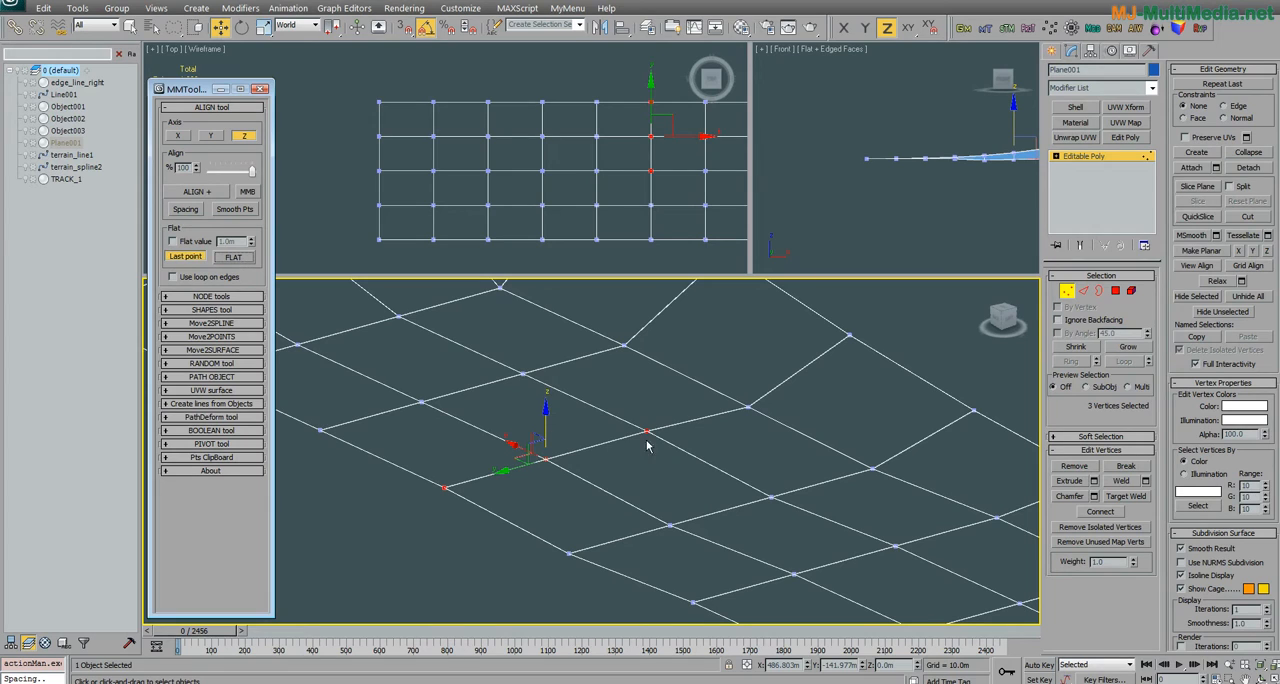
Step: Undo the last-point flattening and flatten the three vertices to a fixed flat value of 200 m
key("ctrl+z")
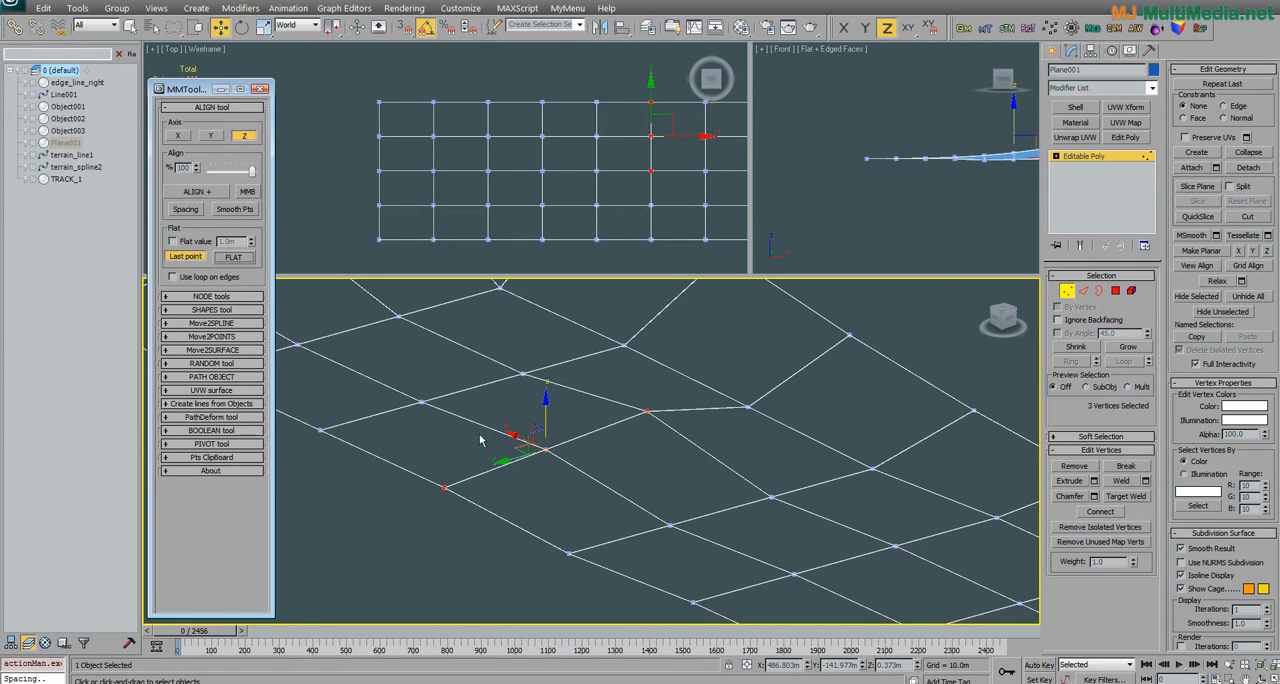
left_click(174, 242)
left_click(234, 259)
middle_click_drag(523, 349, 548, 424)
scroll(548, 424, "down", 8)
middle_click_drag(553, 380, 536, 539)
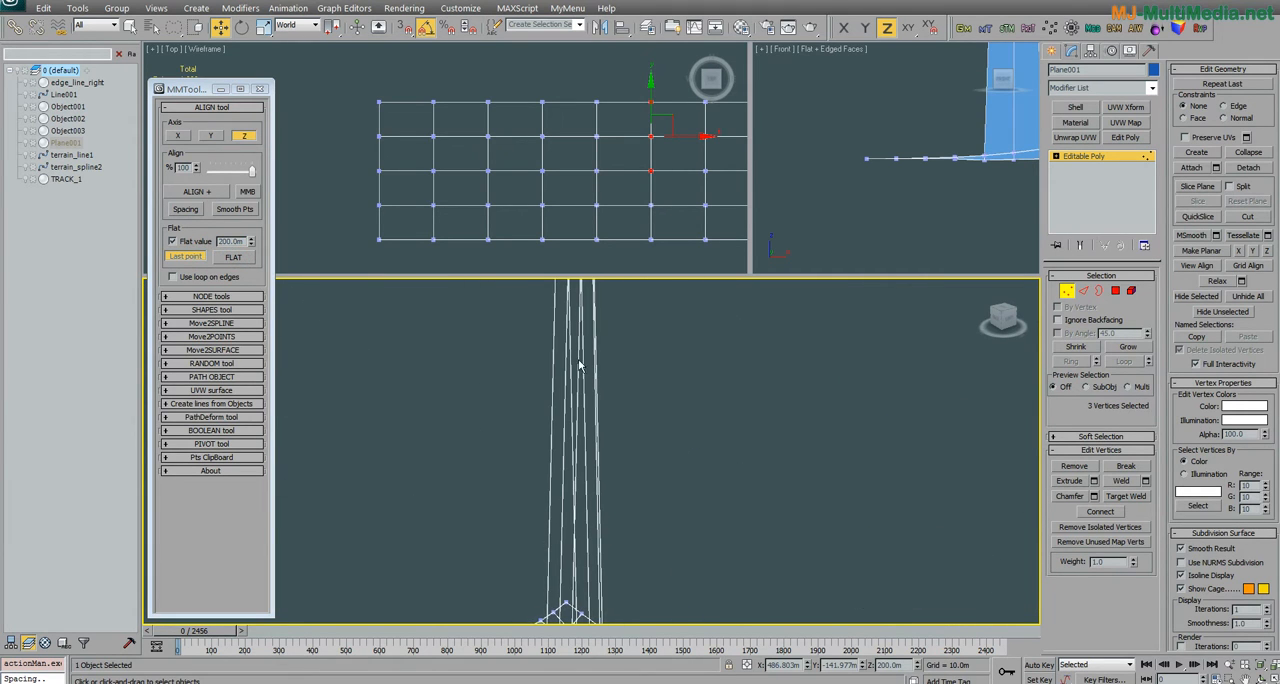
Step: Undo the 200 m flattening, then set the flat value to 1.0 m and flatten the three vertices
middle_click_drag(579, 362, 569, 303)
key("ctrl+z")
middle_click_drag(580, 590, 514, 408)
scroll(525, 435, "up", 4)
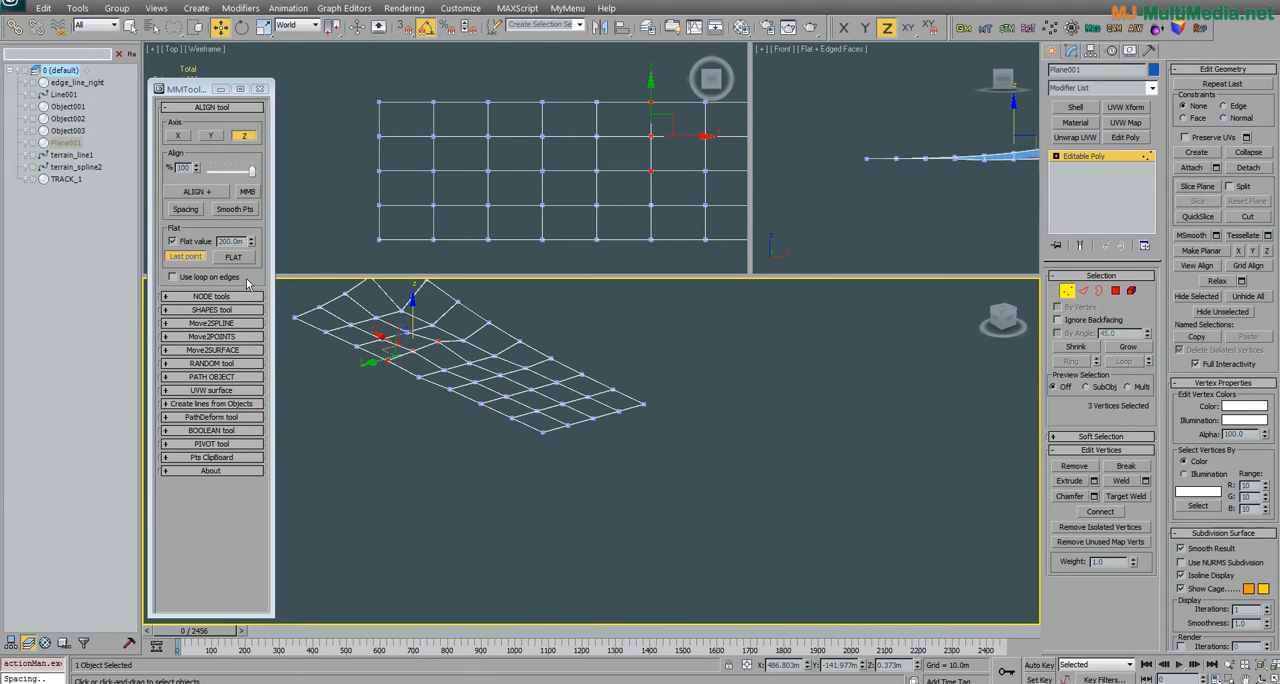
double_click(229, 242)
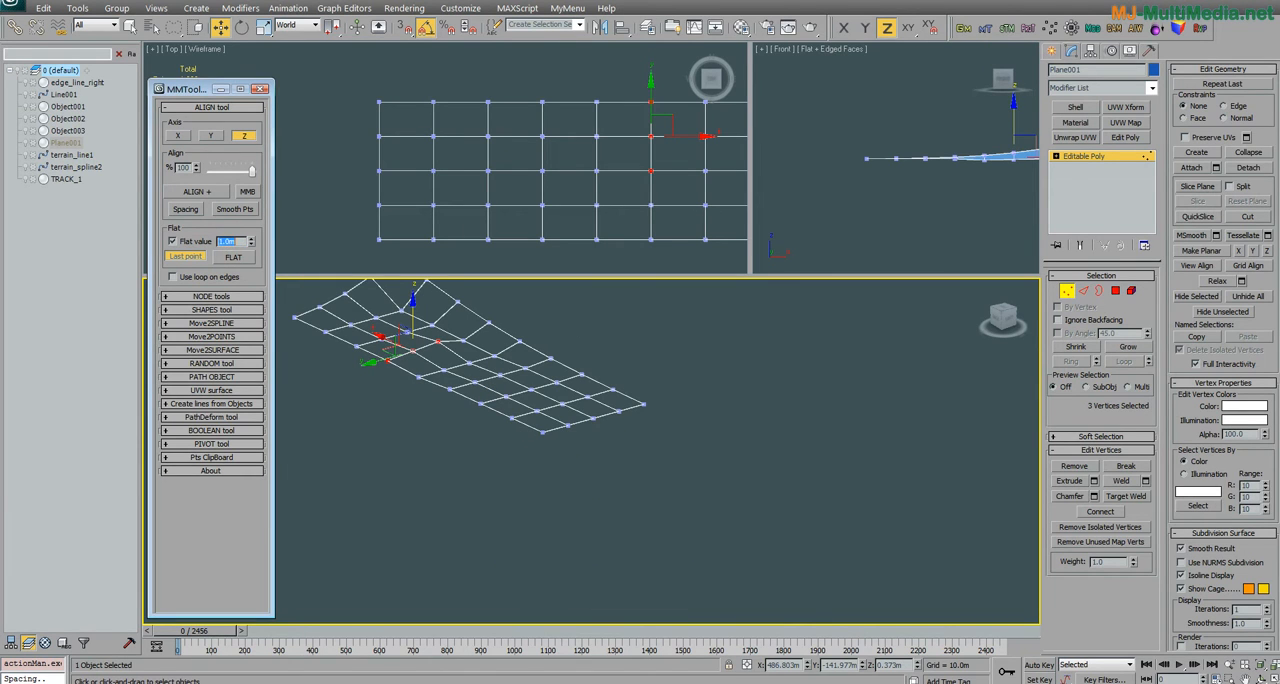
left_click(236, 257)
scroll(536, 478, "up", 5)
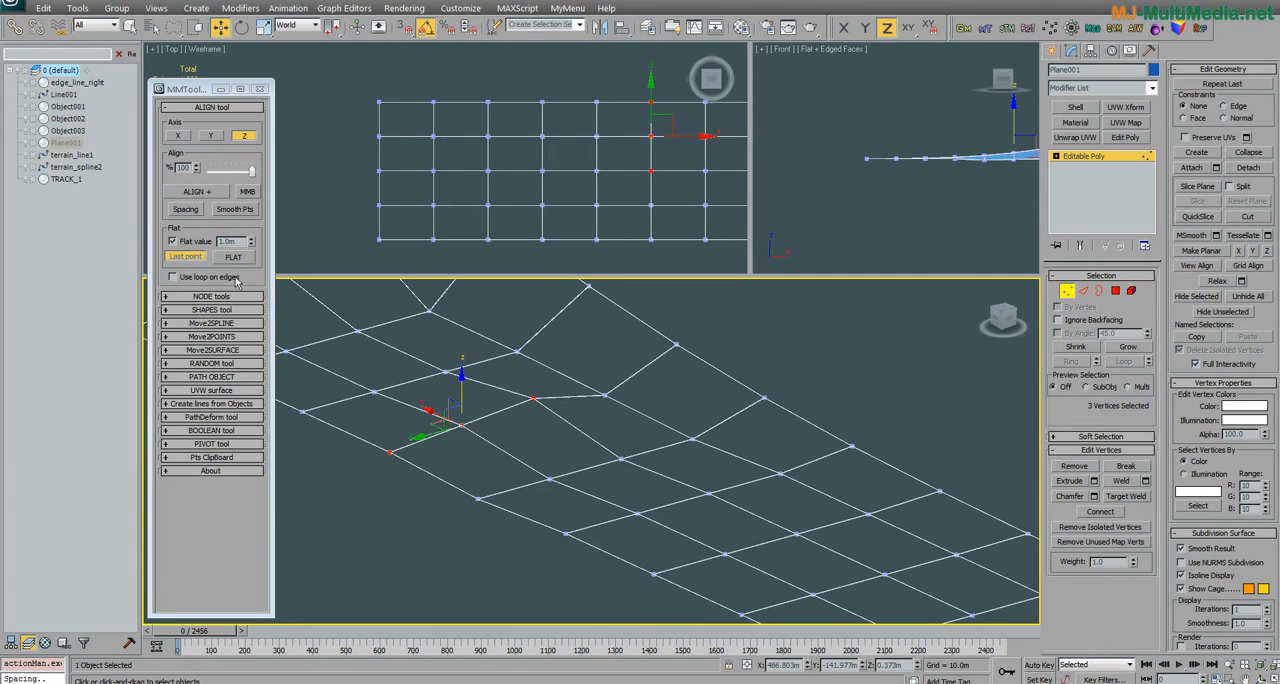
Step: Turn off the fixed flat value and enable the option to use loops on edges
left_click(194, 242)
left_click_drag(196, 94, 208, 94)
scroll(620, 470, "down", 4)
middle_click_drag(525, 476, 598, 488, "alt")
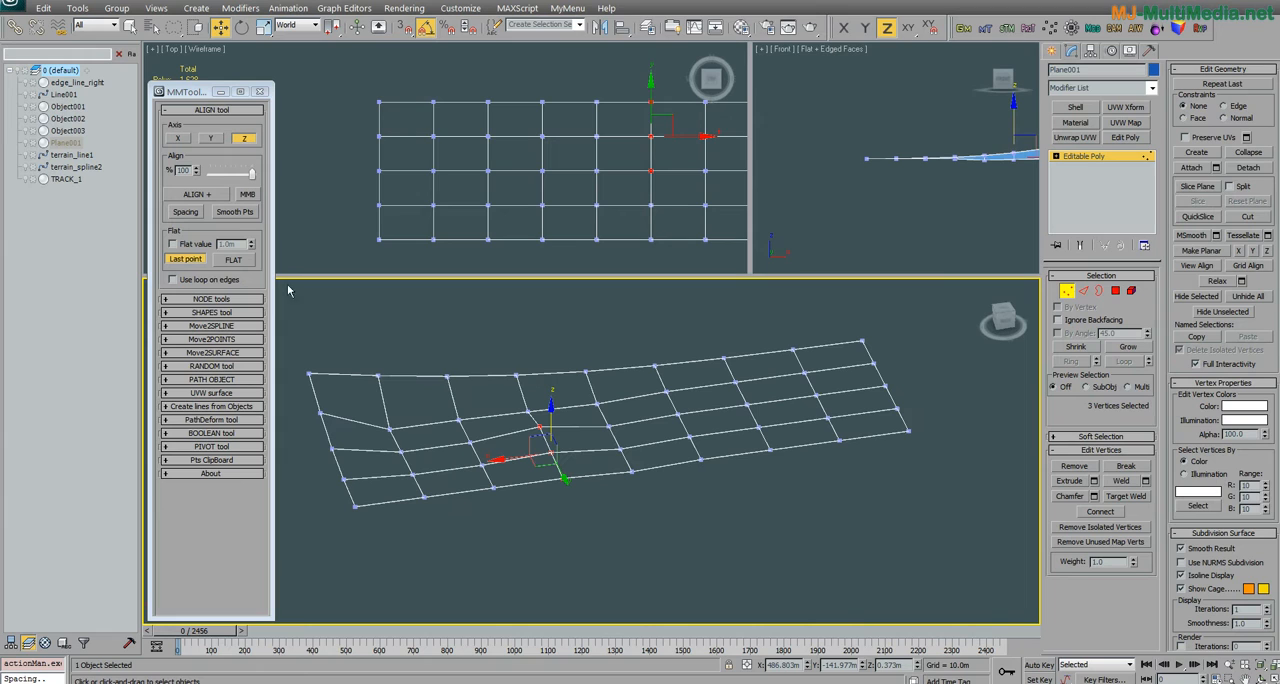
left_click(188, 283)
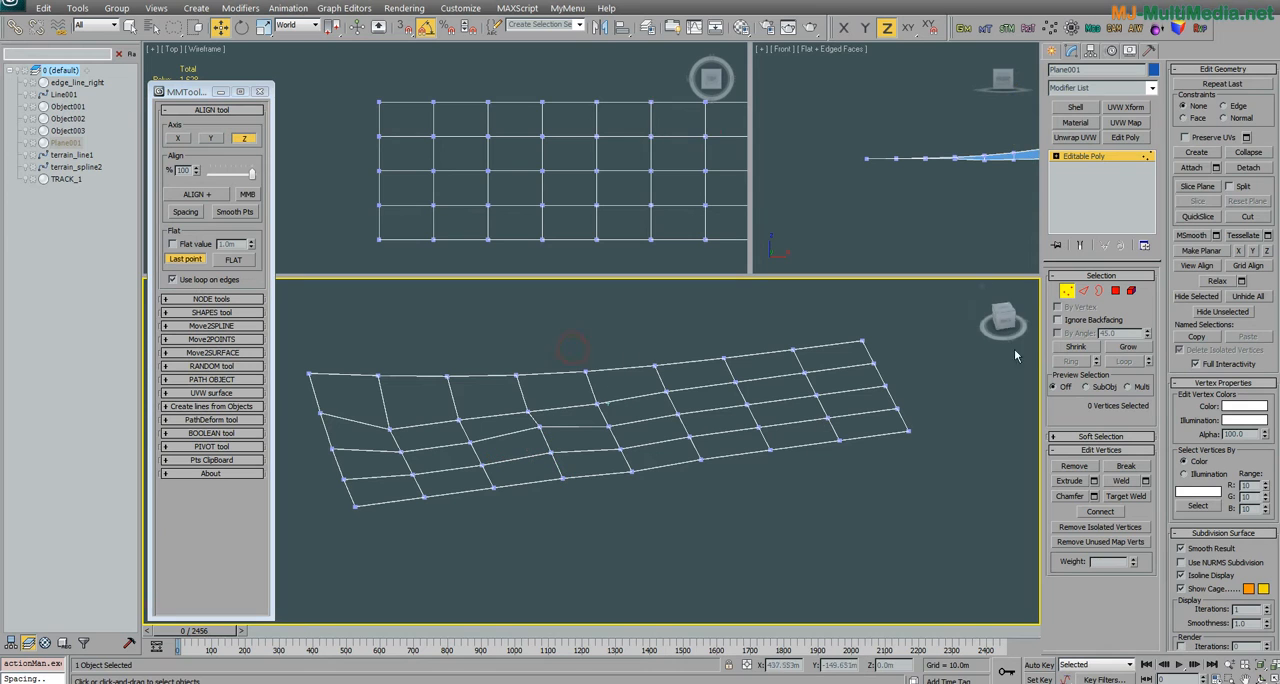
Step: Select the ring of cross edges along the plane's raised side at edge level, and set the flat reference back to First point
left_click(1083, 290)
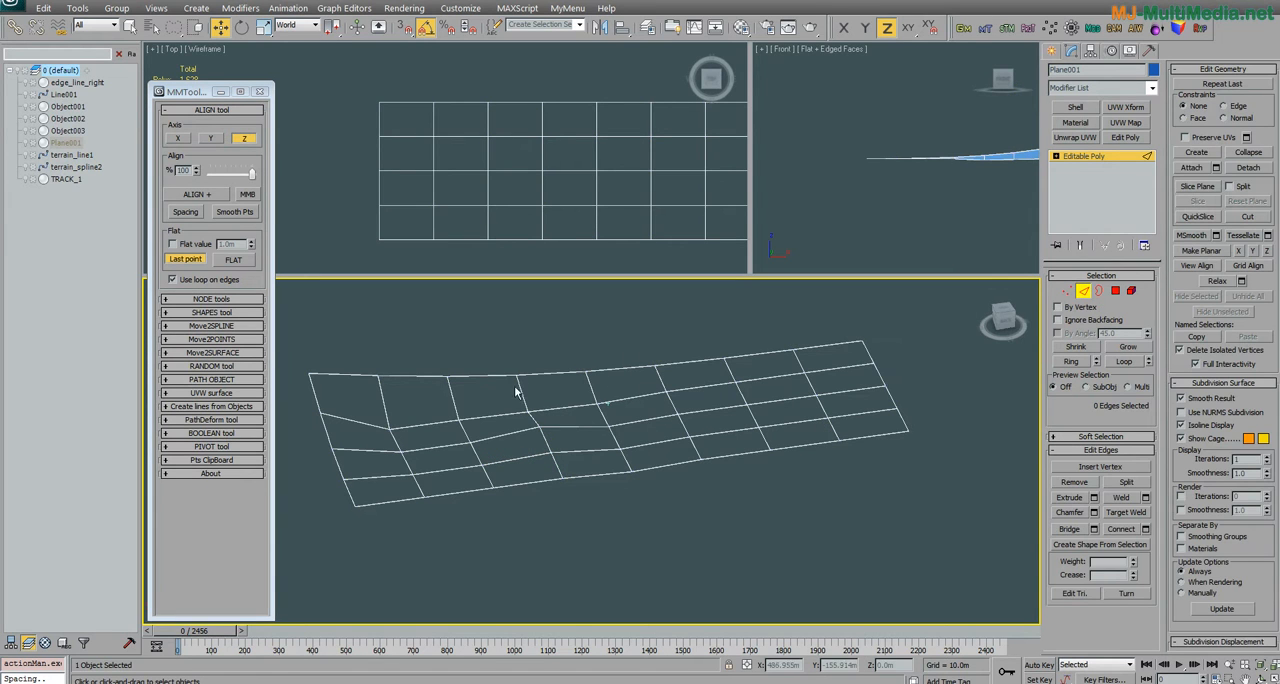
left_click(384, 391)
middle_click_drag(451, 460, 475, 384, "alt")
left_click(1086, 362)
middle_click_drag(757, 511, 682, 518, "alt")
left_click(188, 259)
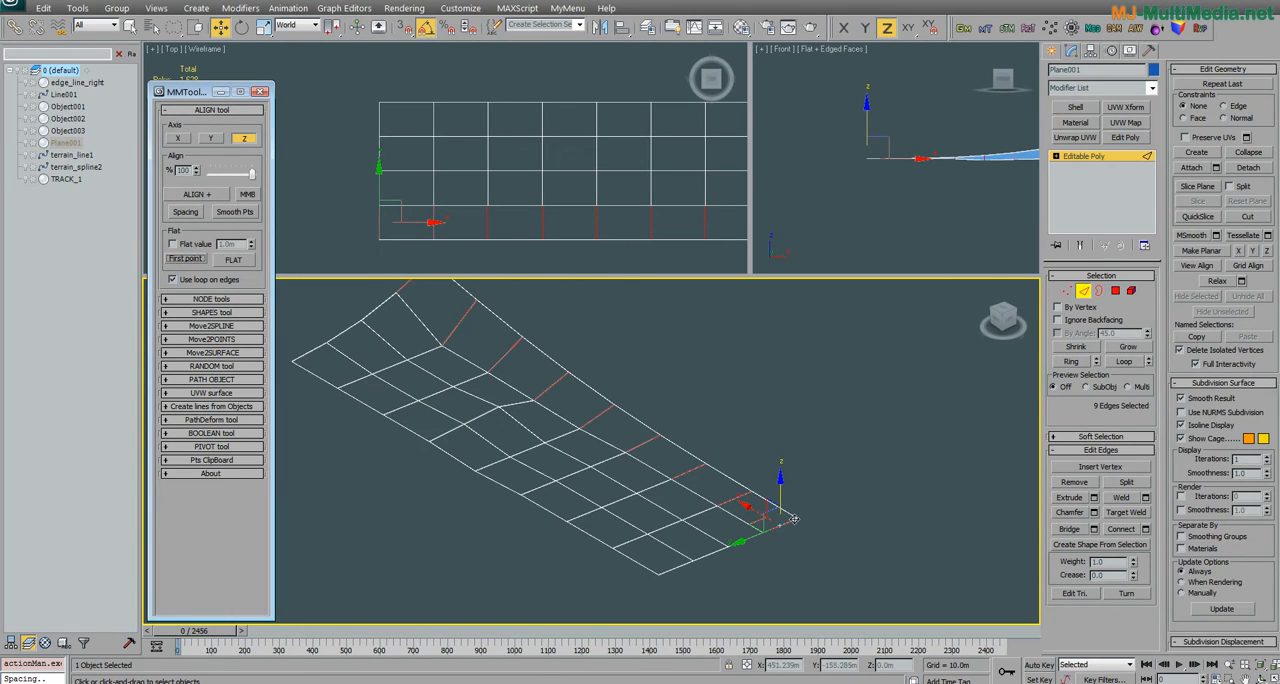
Step: Select the edge loop across the plane's flat end and convert it to a selection of its five vertices
middle_click_drag(799, 541, 758, 509)
left_click(752, 503)
left_click(743, 493)
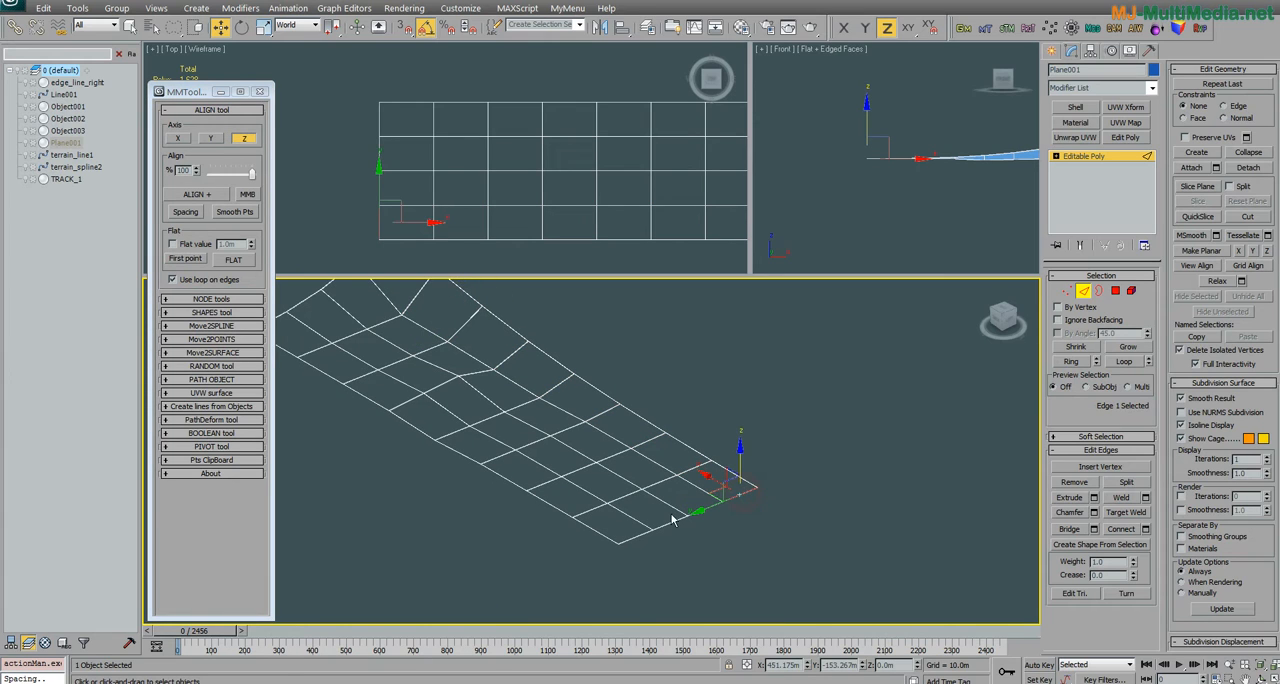
left_click(1123, 362)
left_click(742, 497)
left_click(1128, 363)
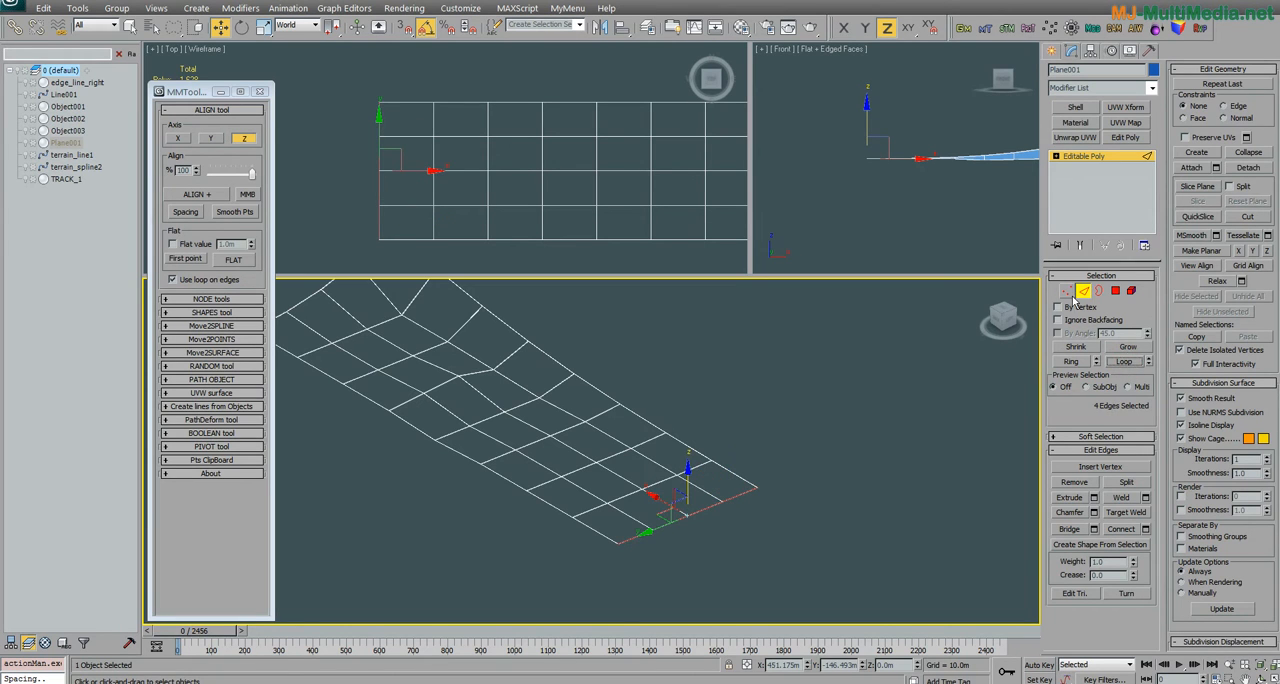
left_click(1068, 292, "ctrl")
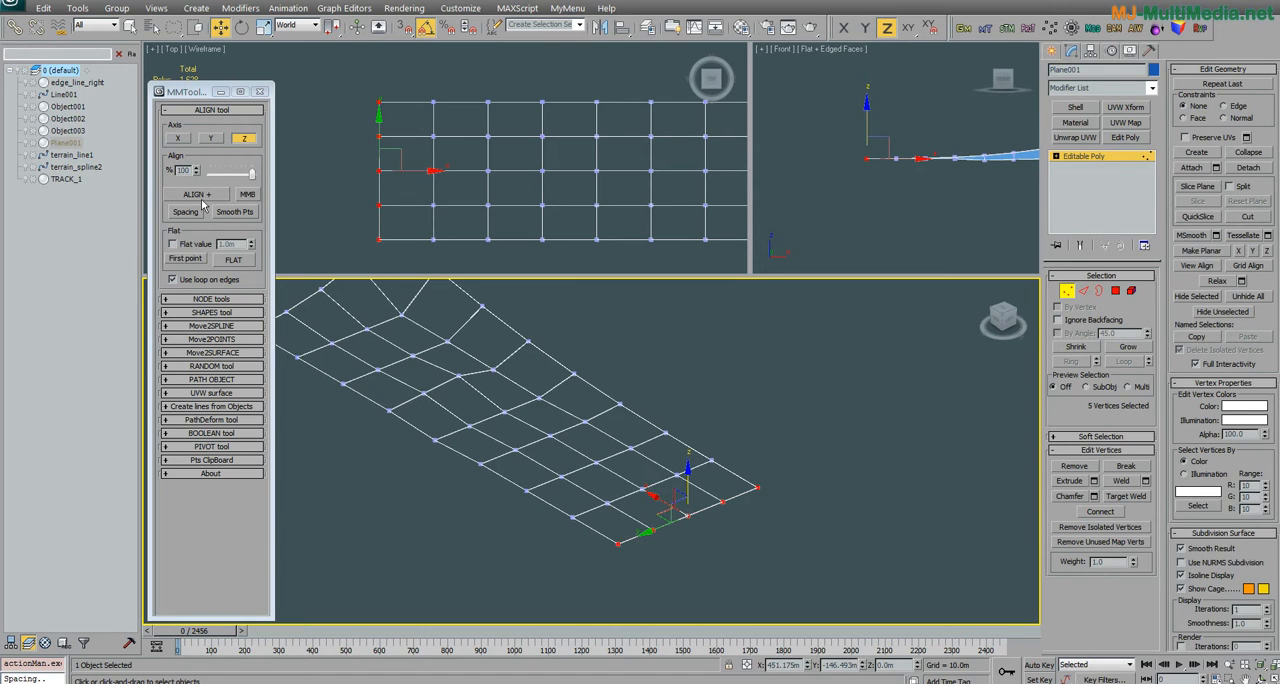
Step: Select the ring of nine cross edges along the plane's raised side at edge level and smooth the points of their loops
middle_click_drag(710, 437, 737, 443)
key("2")
left_click(790, 524)
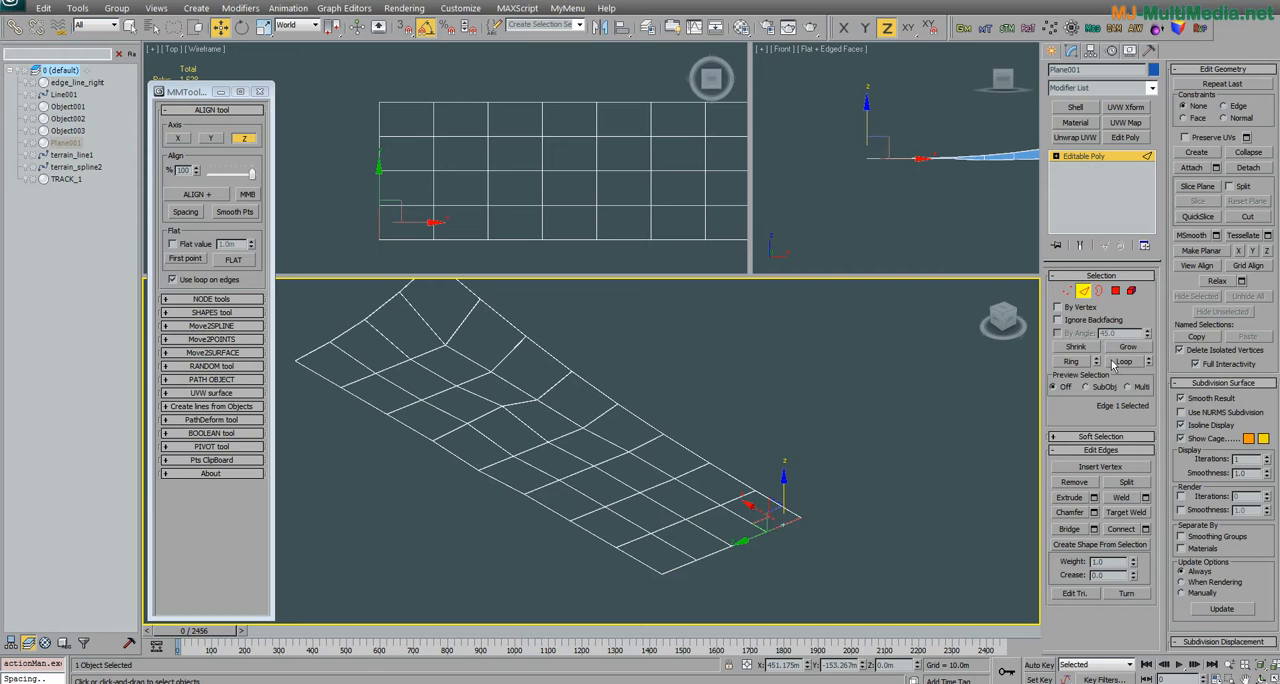
left_click(1071, 361)
middle_click_drag(620, 497, 771, 453, "alt")
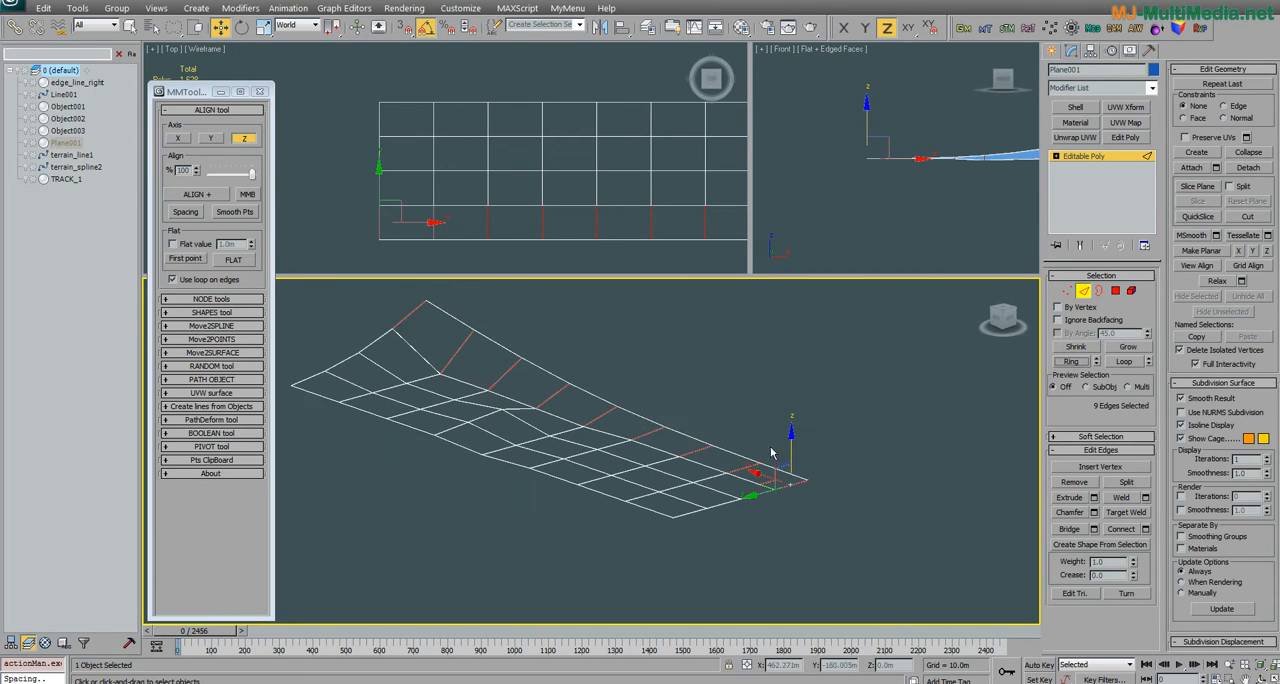
left_click(220, 212)
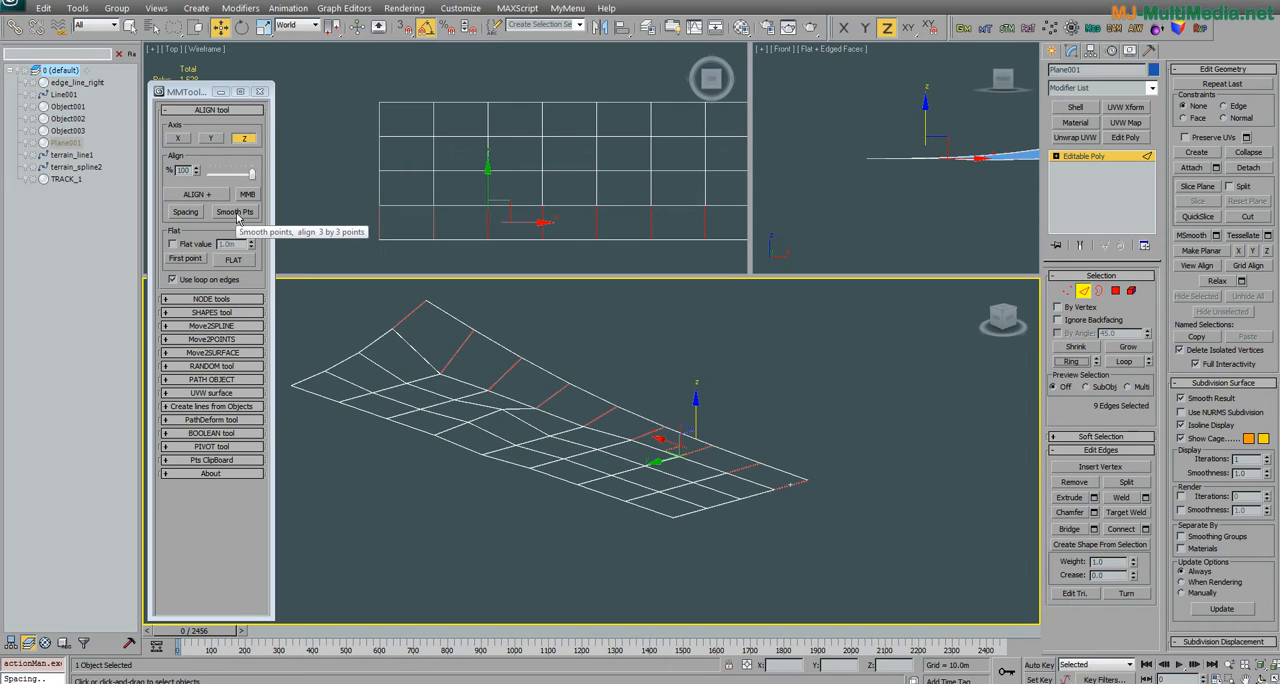
left_click(236, 214)
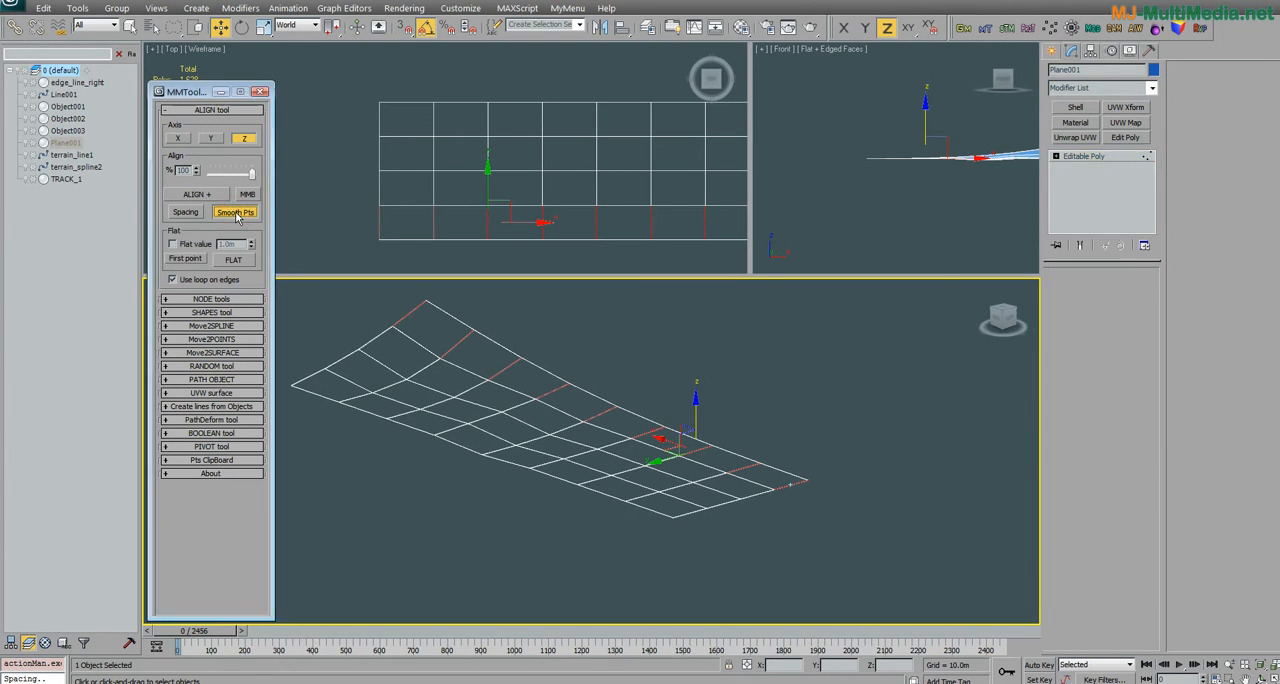
middle_click_drag(394, 380, 604, 354, "alt")
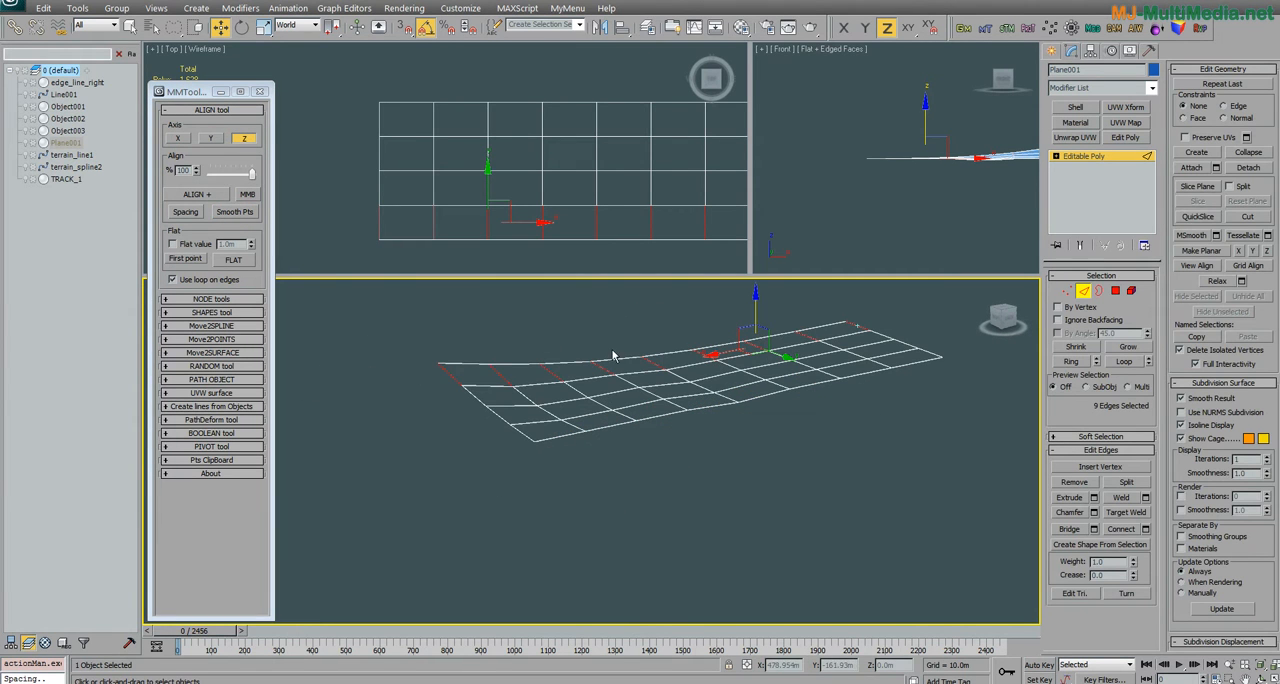
middle_click_drag(842, 317, 441, 365, "alt")
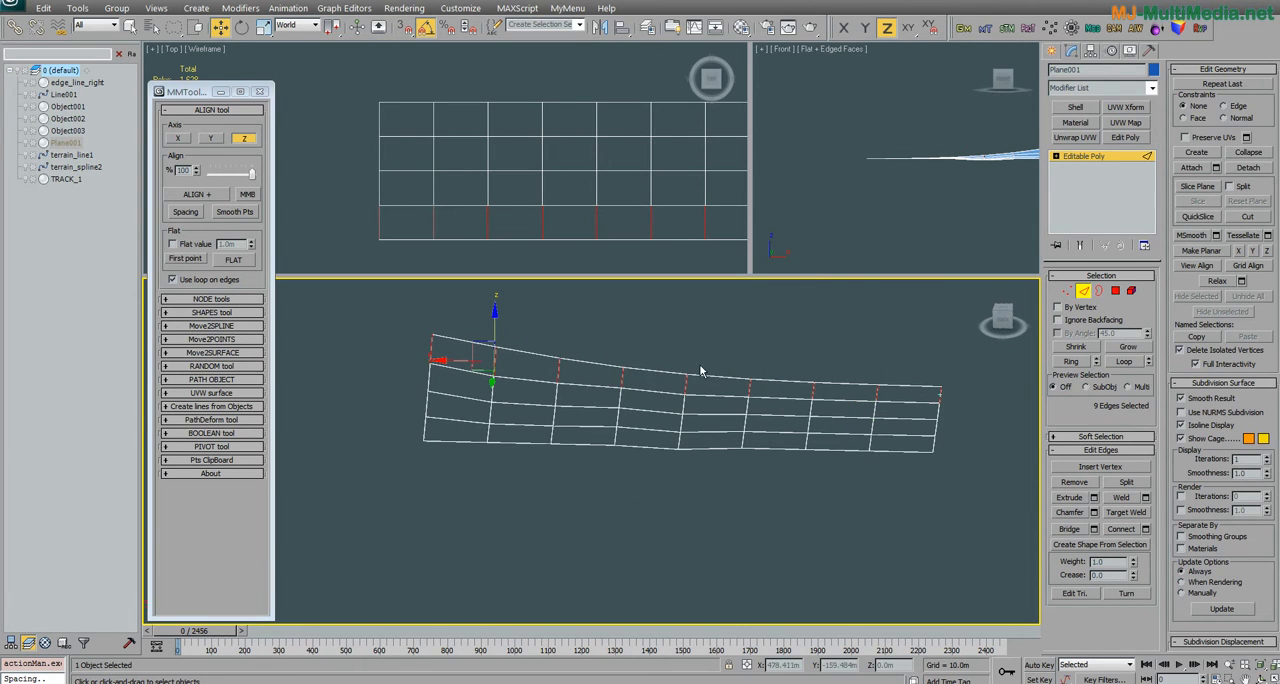
Step: Select the ring of five lengthwise edges at the plane's raised end and smooth the points along their loops
left_click(462, 345)
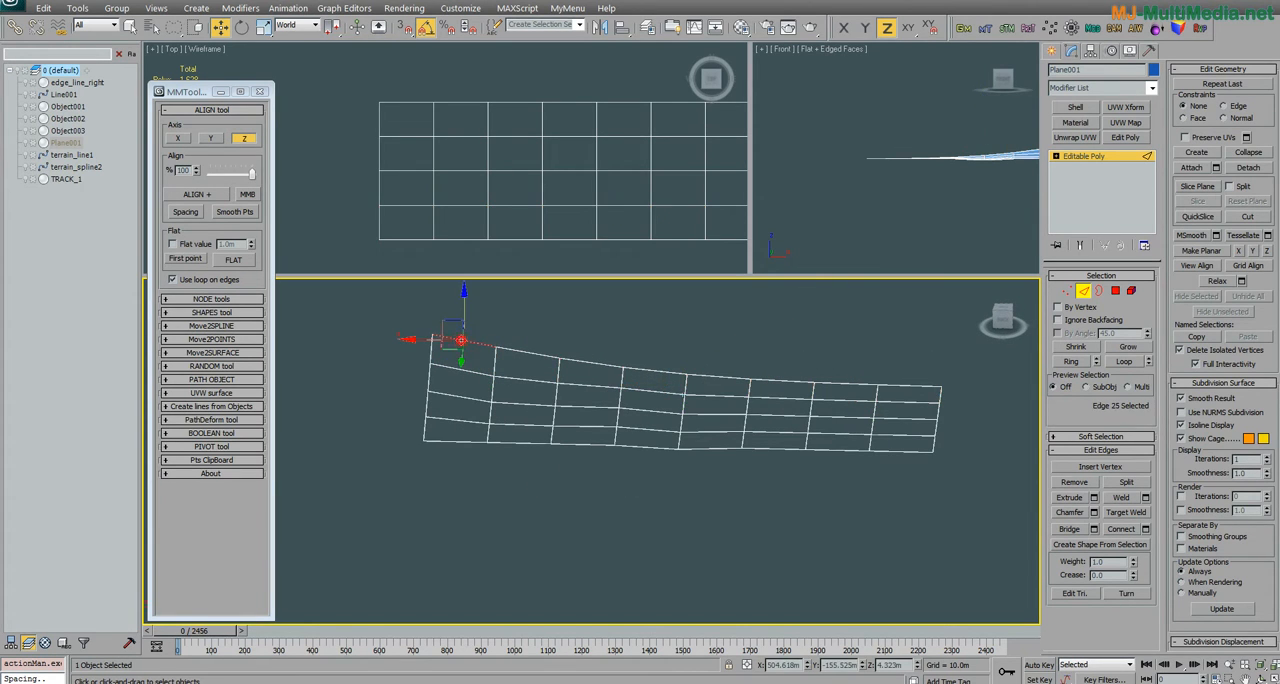
left_click(1070, 361)
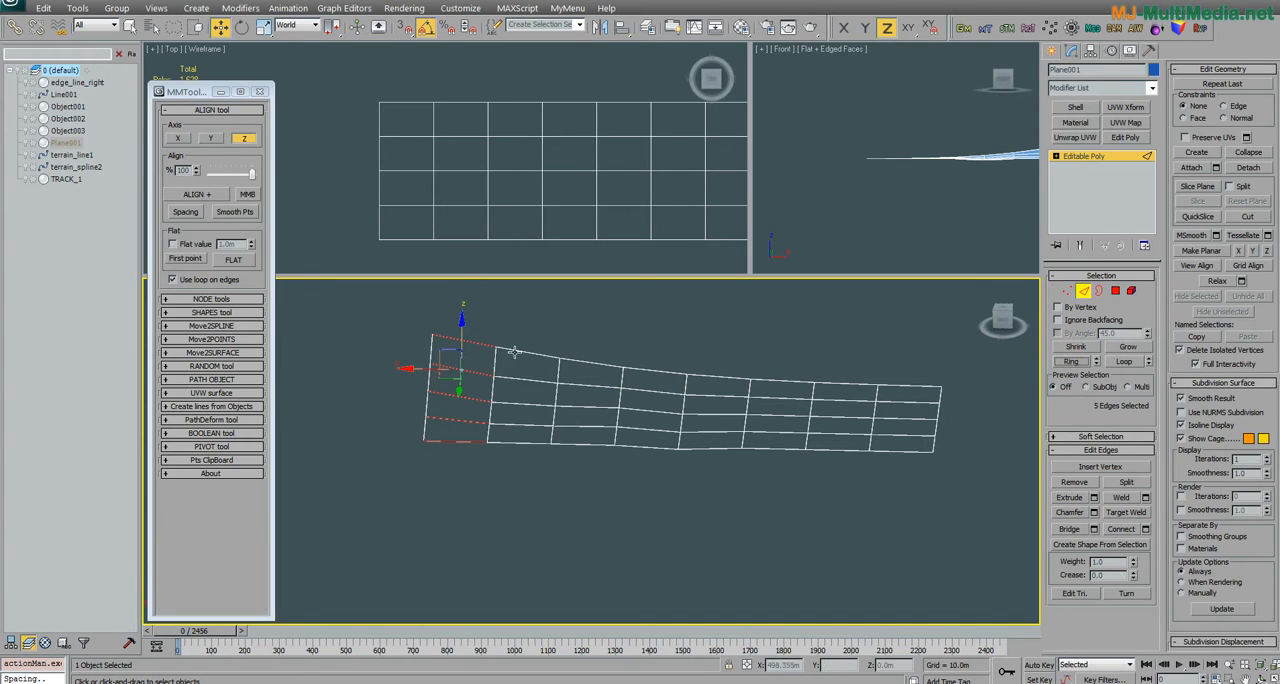
left_click(237, 212)
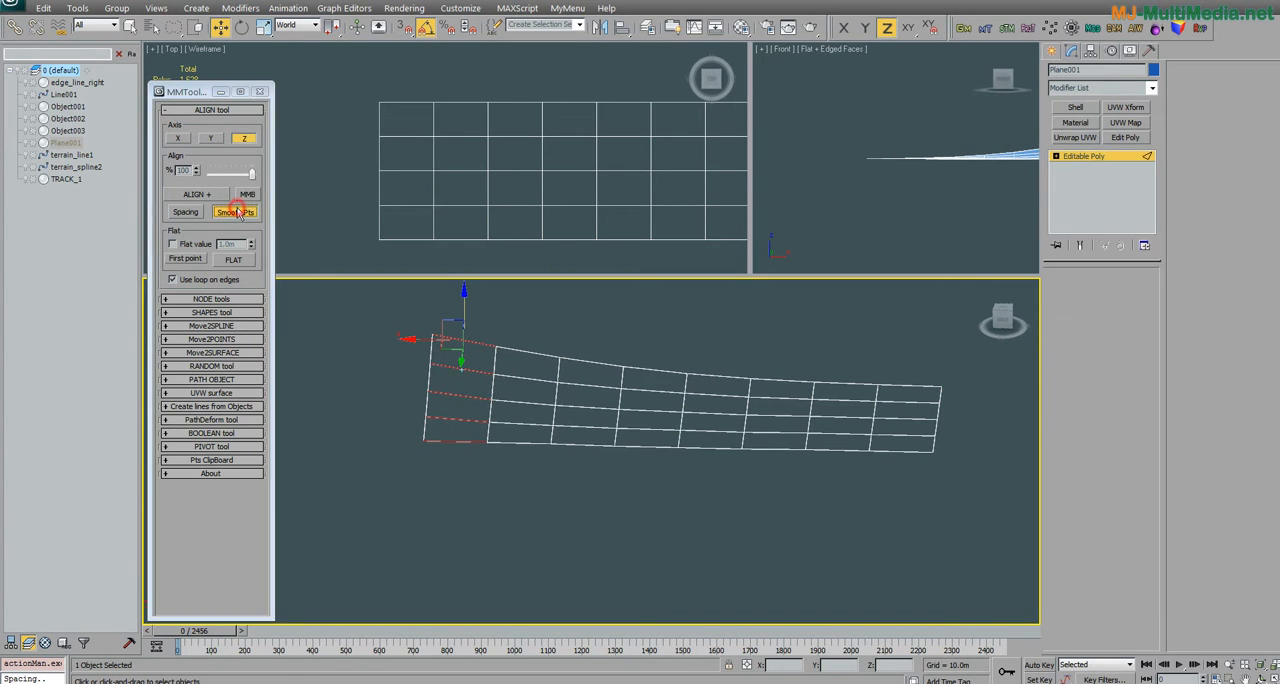
middle_click_drag(433, 403, 458, 398, "alt")
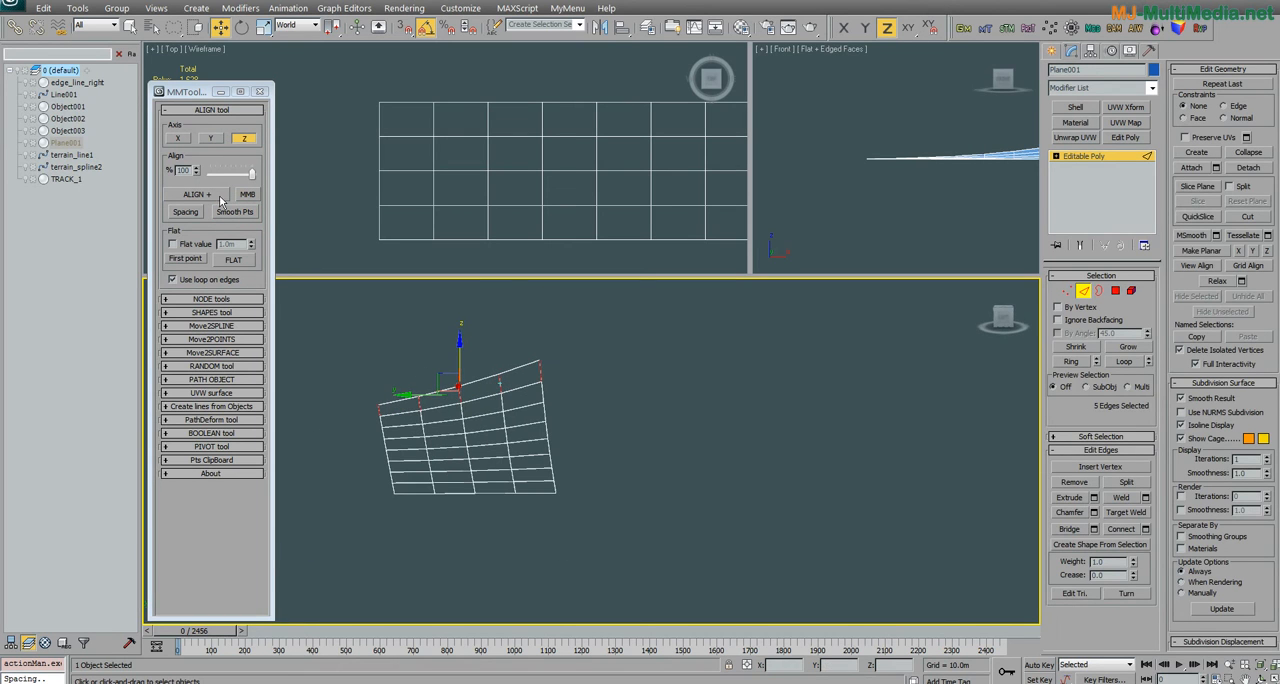
middle_click_drag(598, 402, 698, 384)
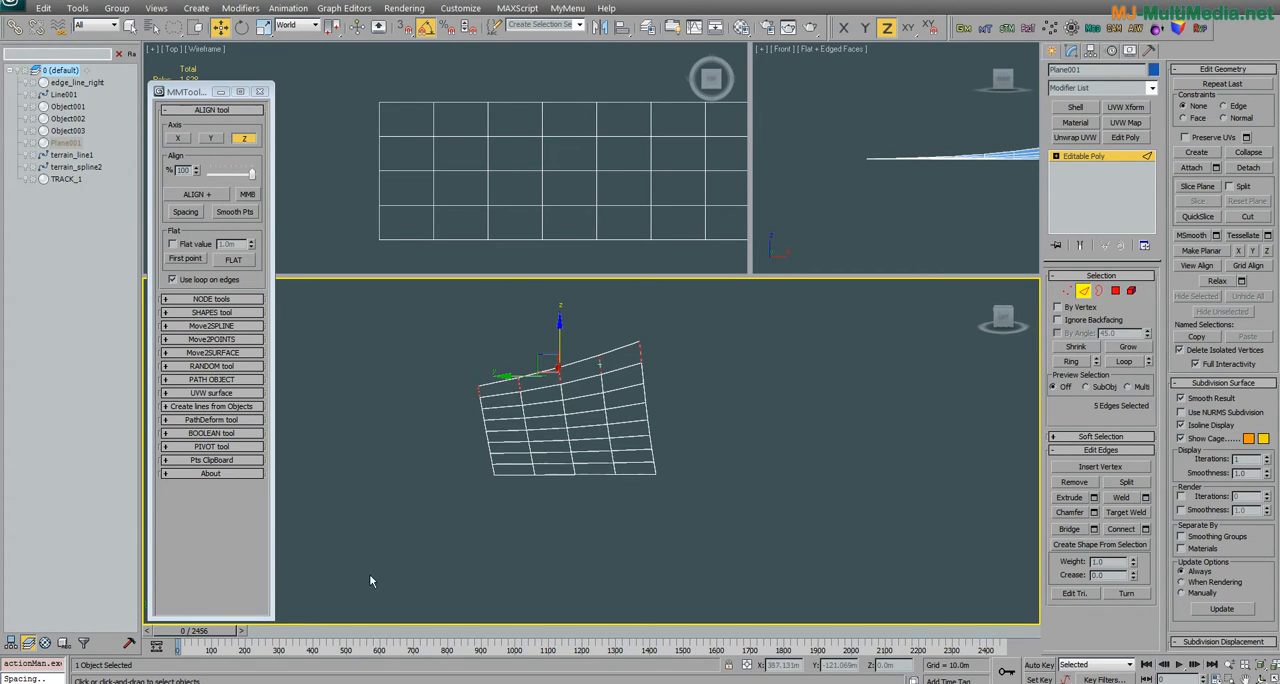
Step: Align the loops of the five selected end edges on the Z axis at 100%
middle_click_drag(611, 418, 602, 430, "alt")
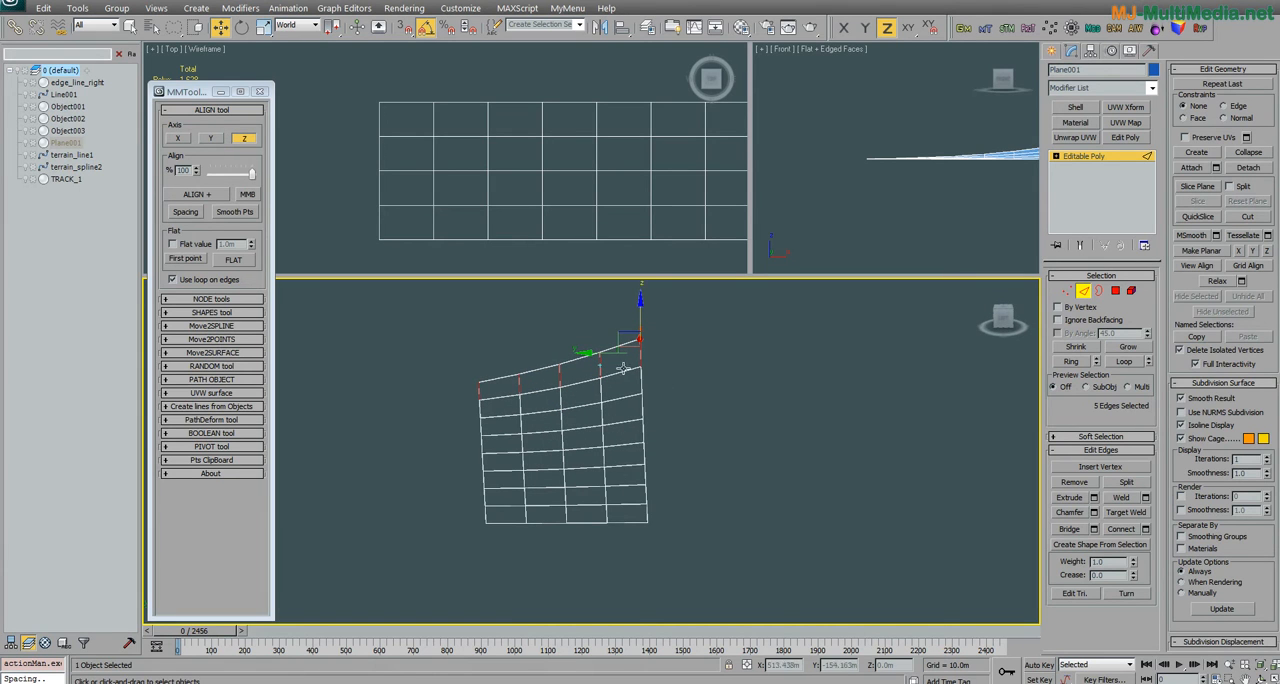
left_click(204, 198)
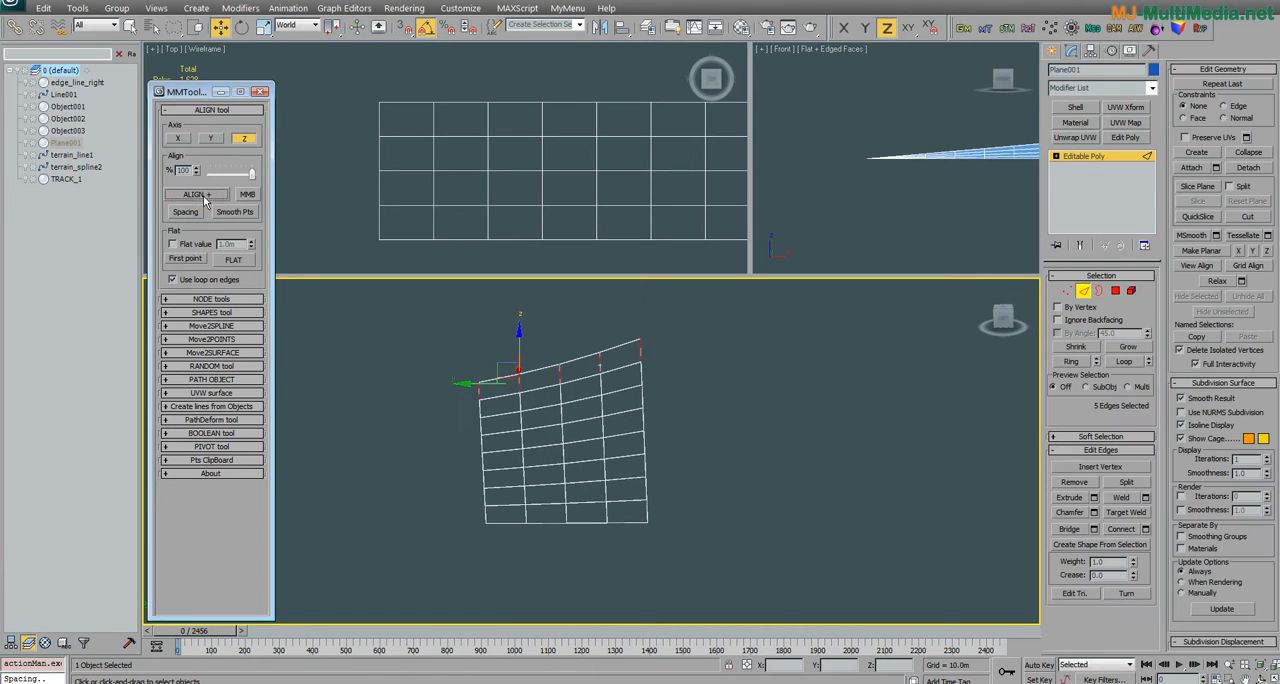
middle_click_drag(576, 440, 637, 457, "alt")
Step: Select the ring of nine cross edges along the plane's raised side and align their loops on the Z axis
left_click(588, 332)
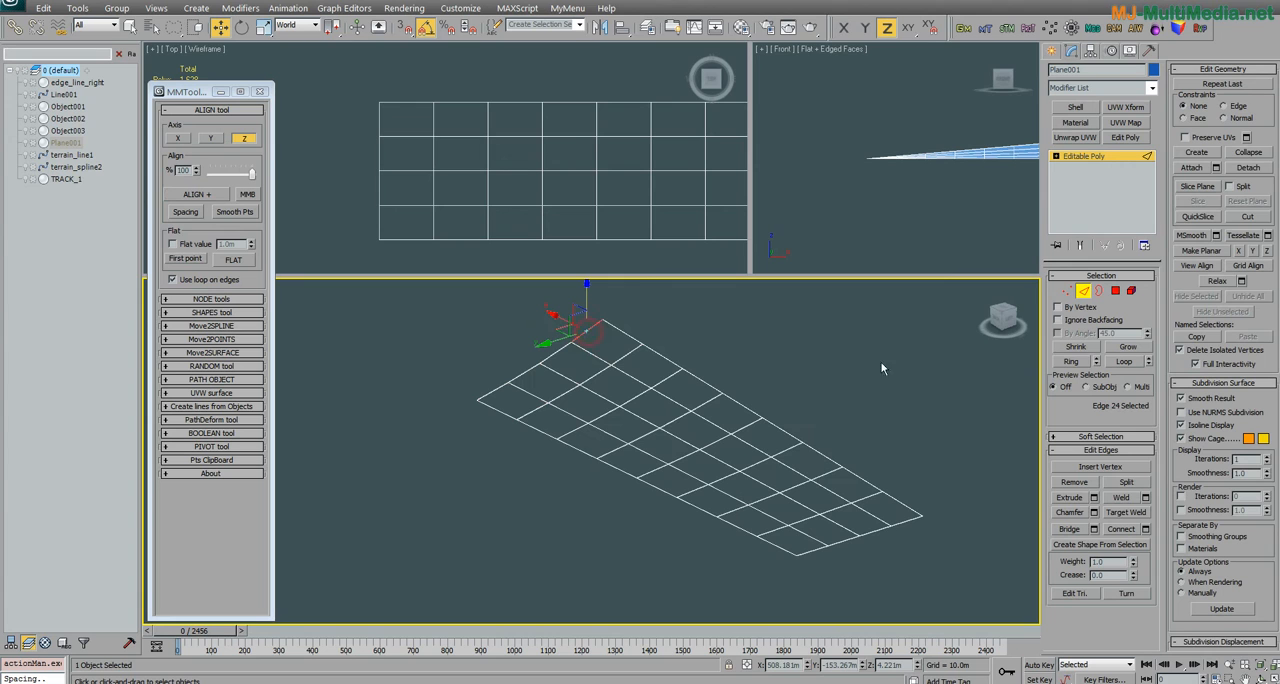
left_click(1072, 364)
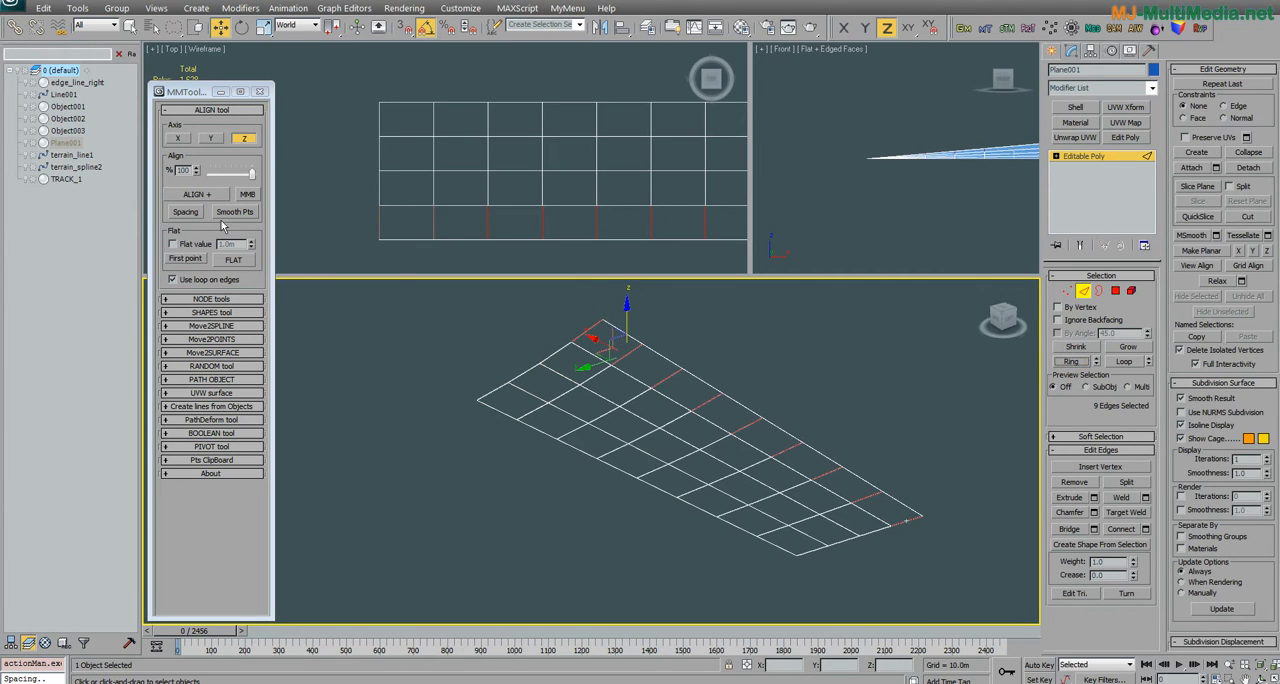
left_click(200, 195)
middle_click_drag(680, 452, 523, 484, "alt")
Step: Leave edge level on the plane, select the terrain strip Object001, and maximize the viewport on its dented end section
scroll(569, 385, "up", 2)
middle_click_drag(510, 231, 577, 243)
scroll(577, 243, "down", 10)
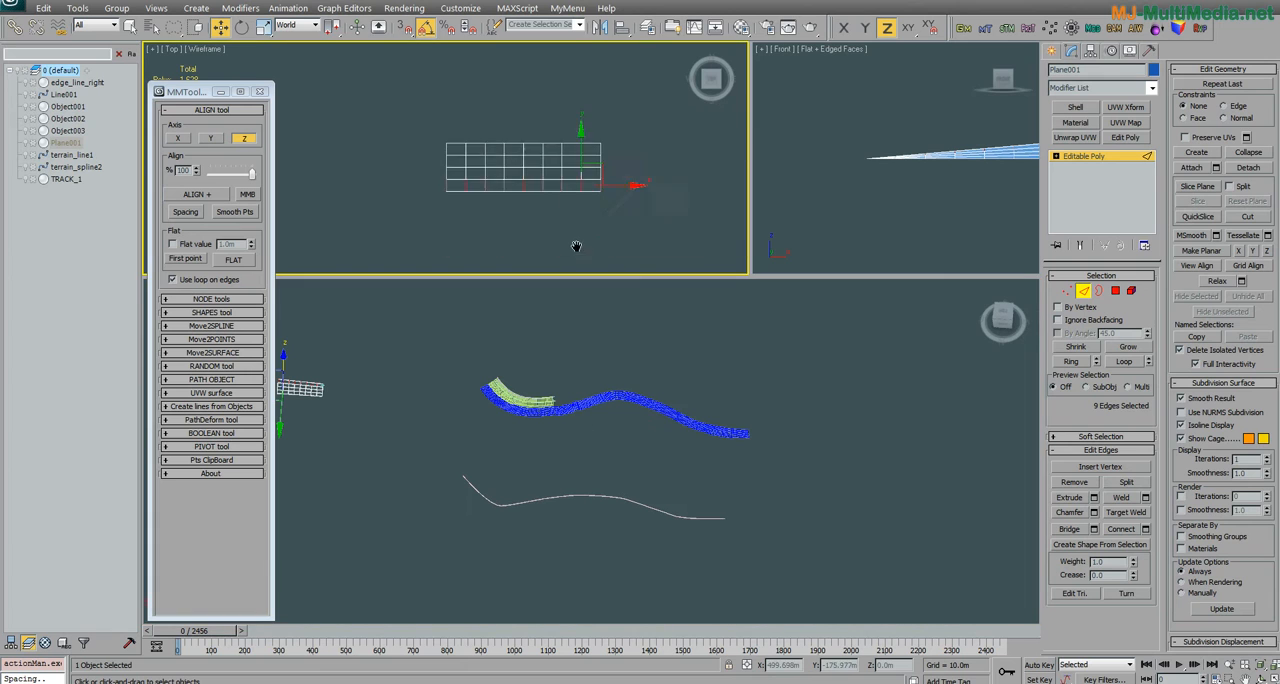
scroll(448, 210, "up", 3)
middle_click_drag(300, 175, 518, 183)
scroll(448, 210, "up", 2)
scroll(474, 175, "up", 3)
scroll(517, 206, "up", 3)
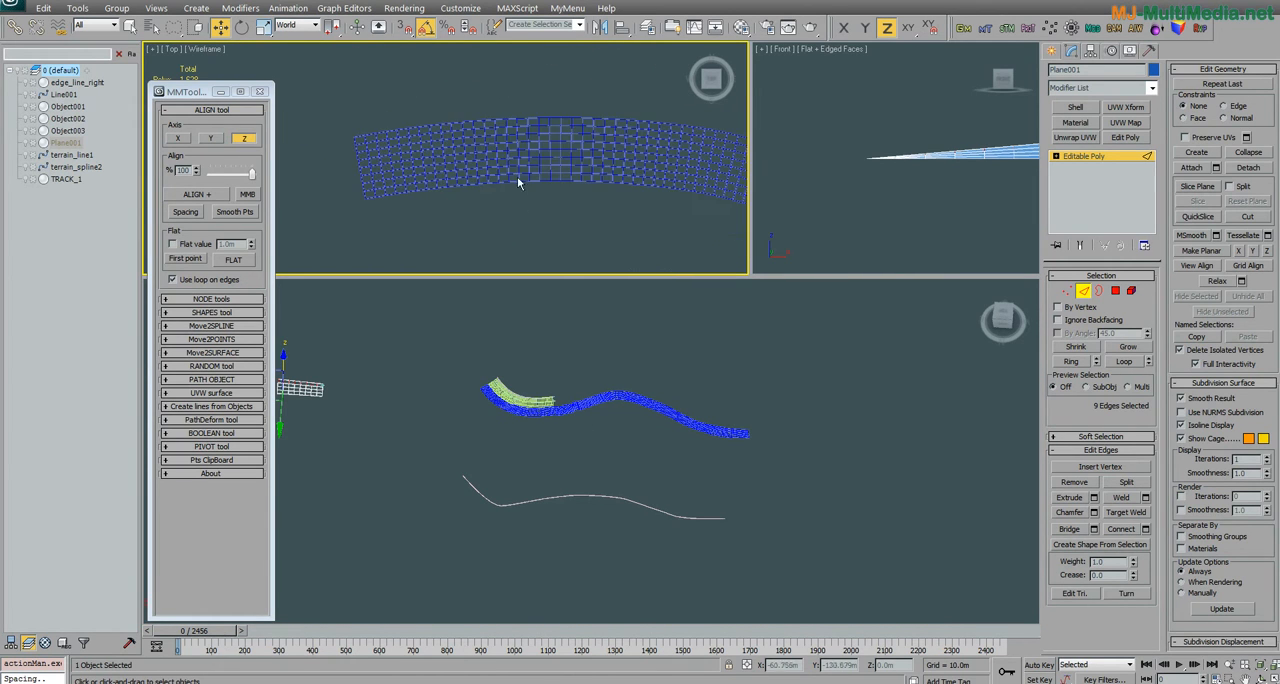
left_click(1084, 290)
key("w")
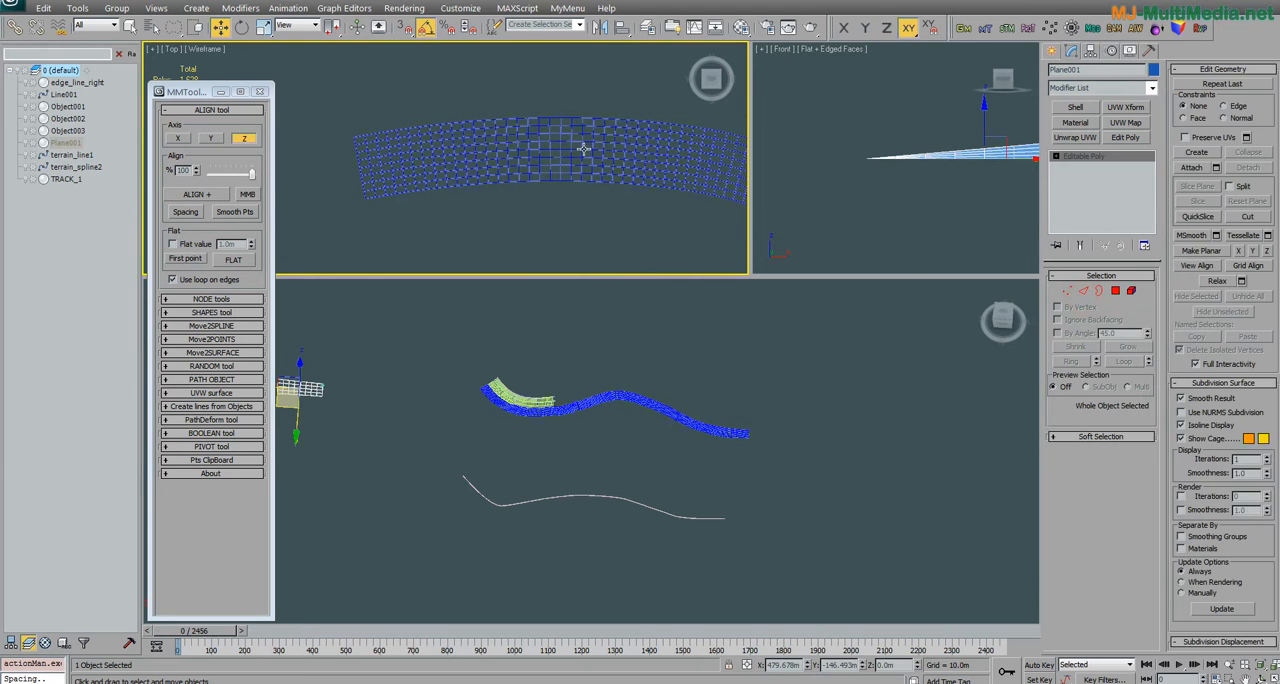
left_click(582, 147)
key("alt+w")
middle_click_drag(635, 468, 731, 398, "alt")
middle_click_drag(657, 425, 528, 446, "alt")
middle_click_drag(590, 401, 565, 347, "alt")
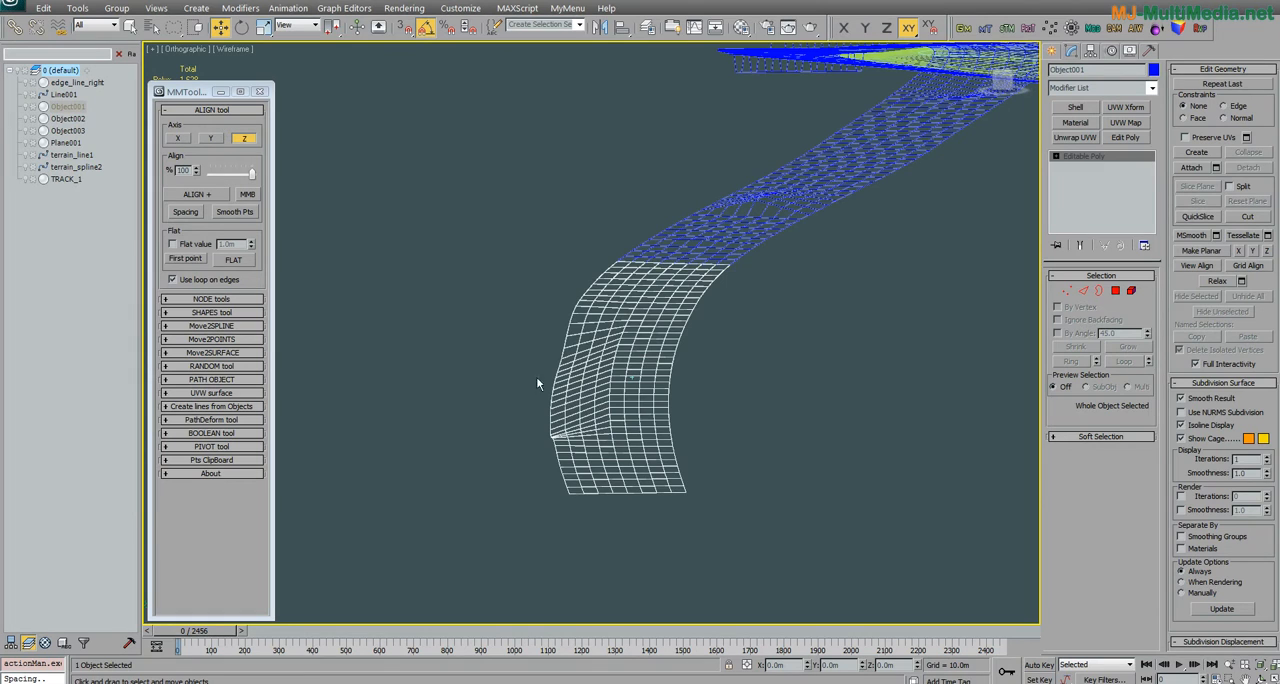
middle_click_drag(555, 401, 596, 381, "alt")
left_click(1069, 292)
left_click(1085, 292)
left_click(704, 499)
left_click(1123, 362)
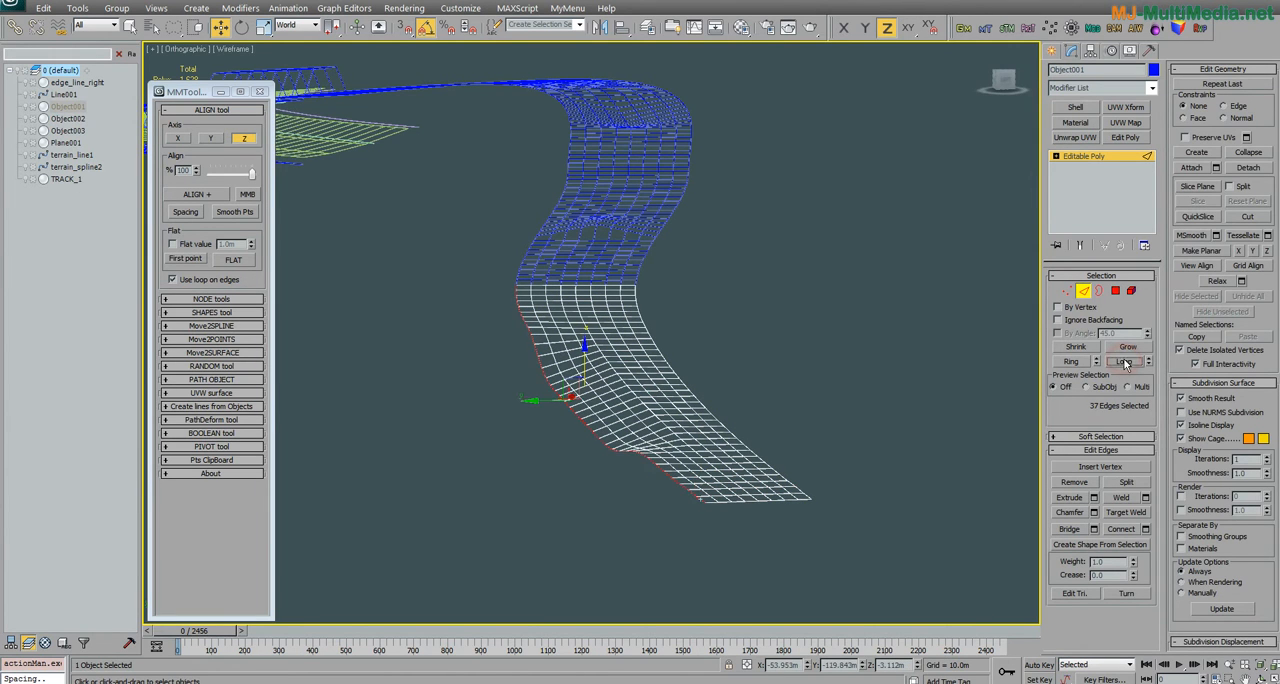
middle_click_drag(643, 499, 591, 428, "alt")
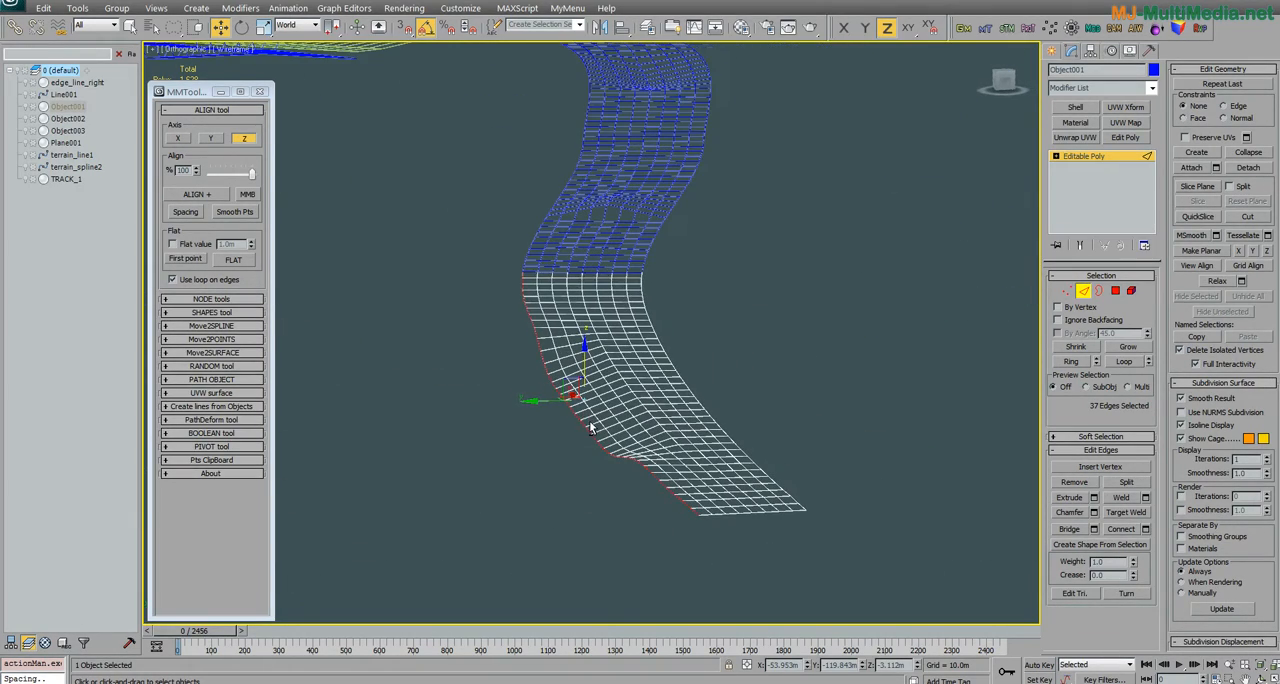
left_click(523, 350)
middle_click_drag(525, 344, 527, 334)
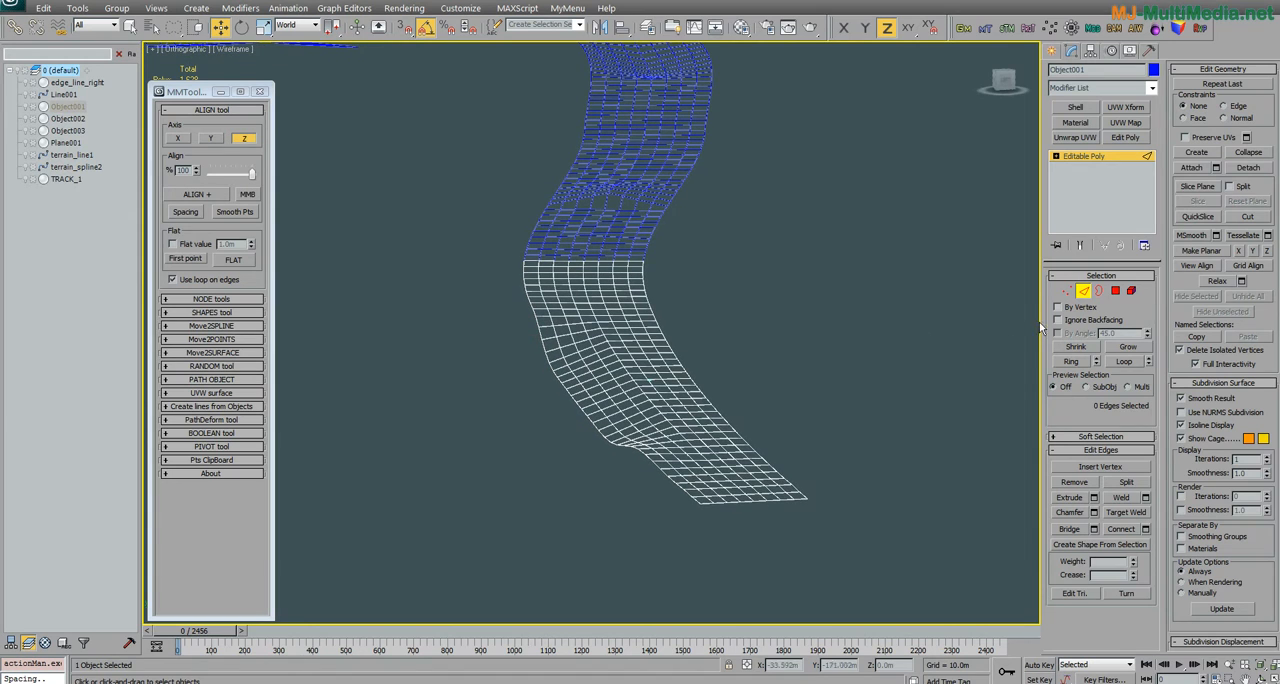
Step: Select the 23 border vertices along the dented section of Object001 at vertex level
left_click(1066, 291)
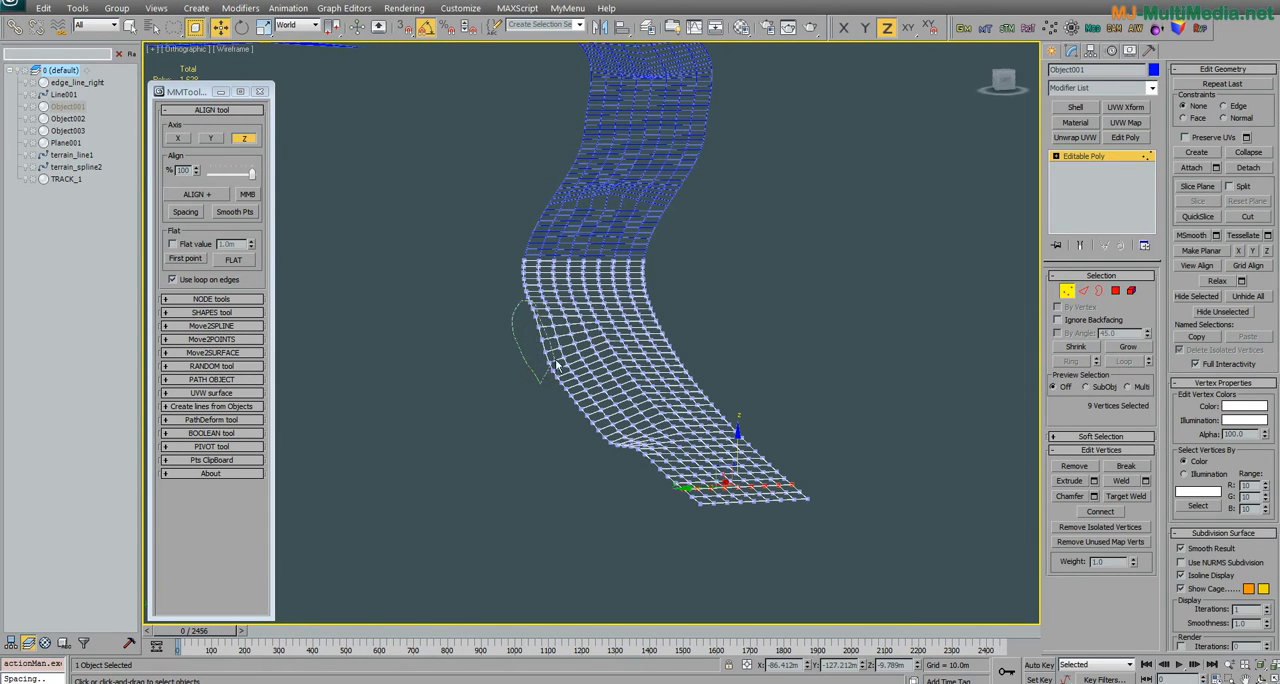
left_click_drag(623, 445, 628, 463)
middle_click_drag(628, 463, 547, 505, "alt")
left_click_drag(564, 445, 562, 452, "ctrl")
mouse_move(562, 452)
middle_mouse_down("alt")
mouse_move(517, 464)
mouse_move(533, 453)
mouse_move(419, 297)
middle_mouse_up("alt")
middle_click_drag(536, 348, 545, 387, "alt")
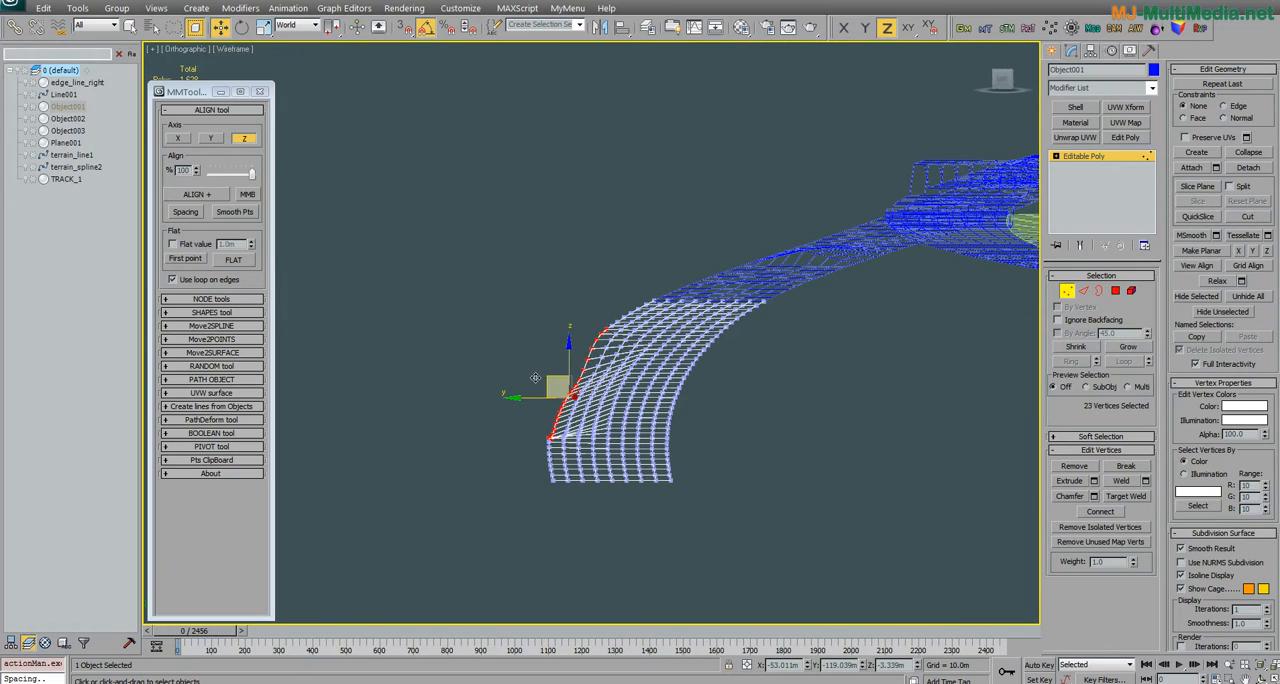
Step: Turn off the use of loops on edges and align the 23 selected border vertices on the Z axis
left_click(206, 194)
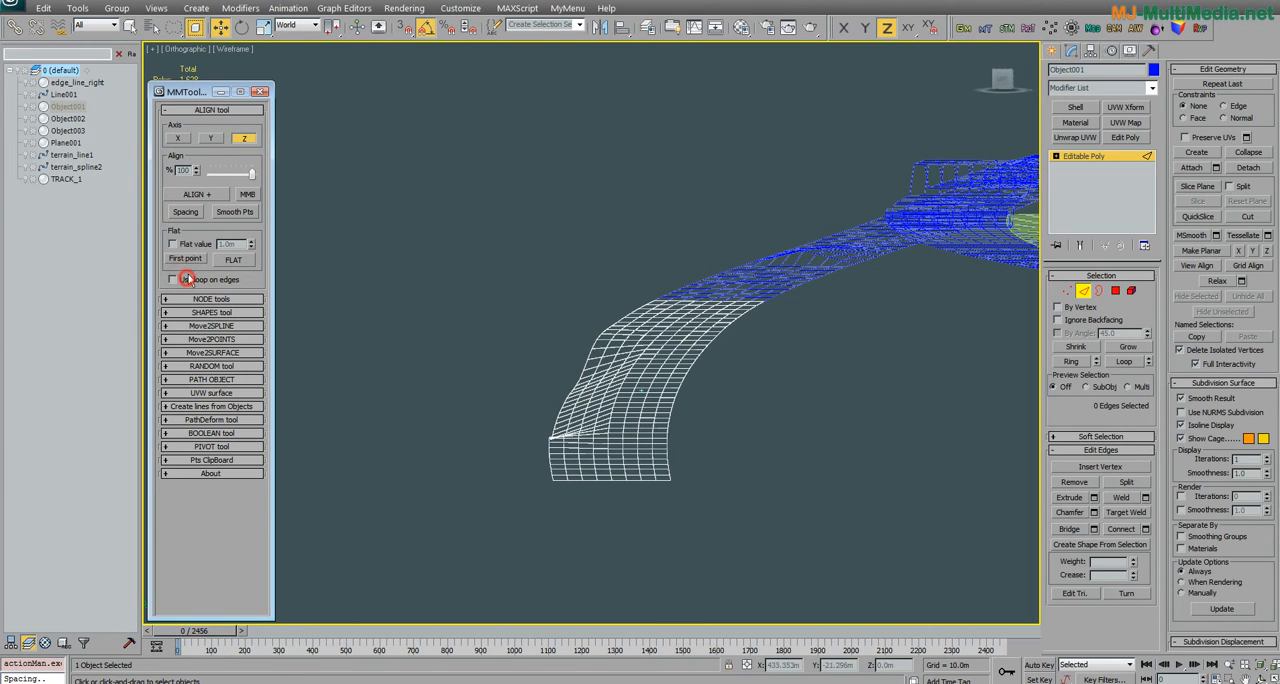
left_click(1067, 290)
middle_click_drag(689, 383, 648, 397, "alt")
left_click(204, 196)
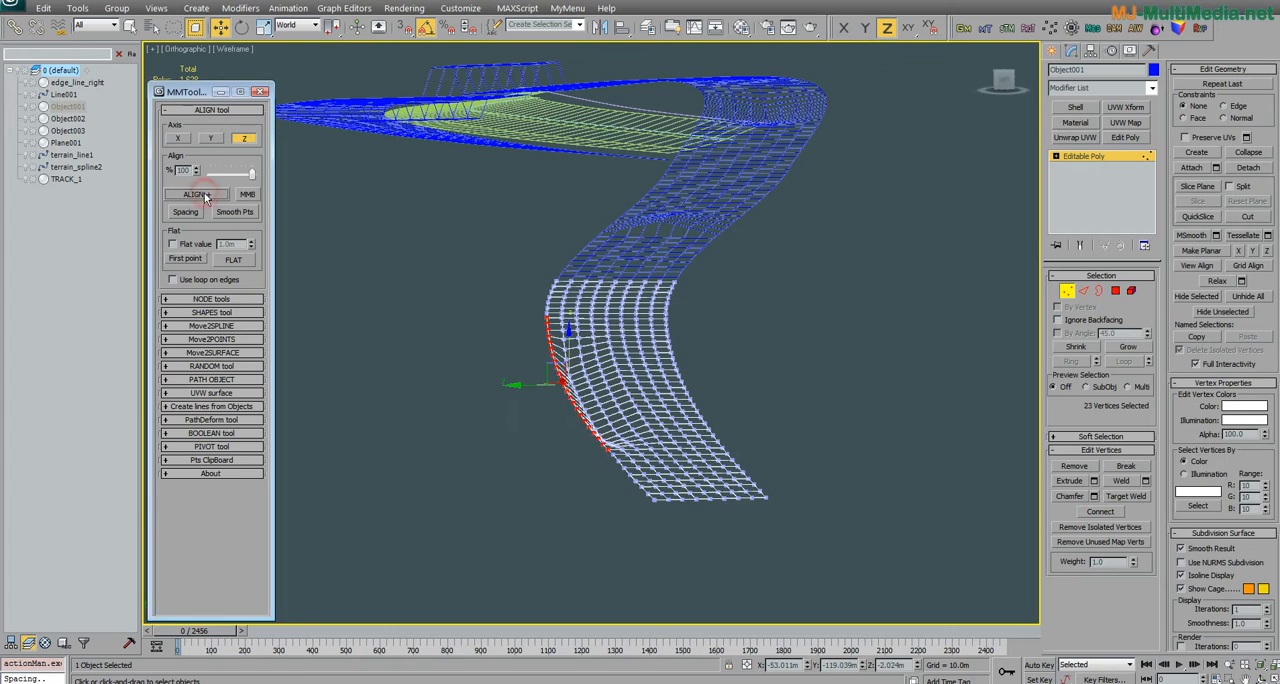
middle_click_drag(563, 457, 576, 392, "alt")
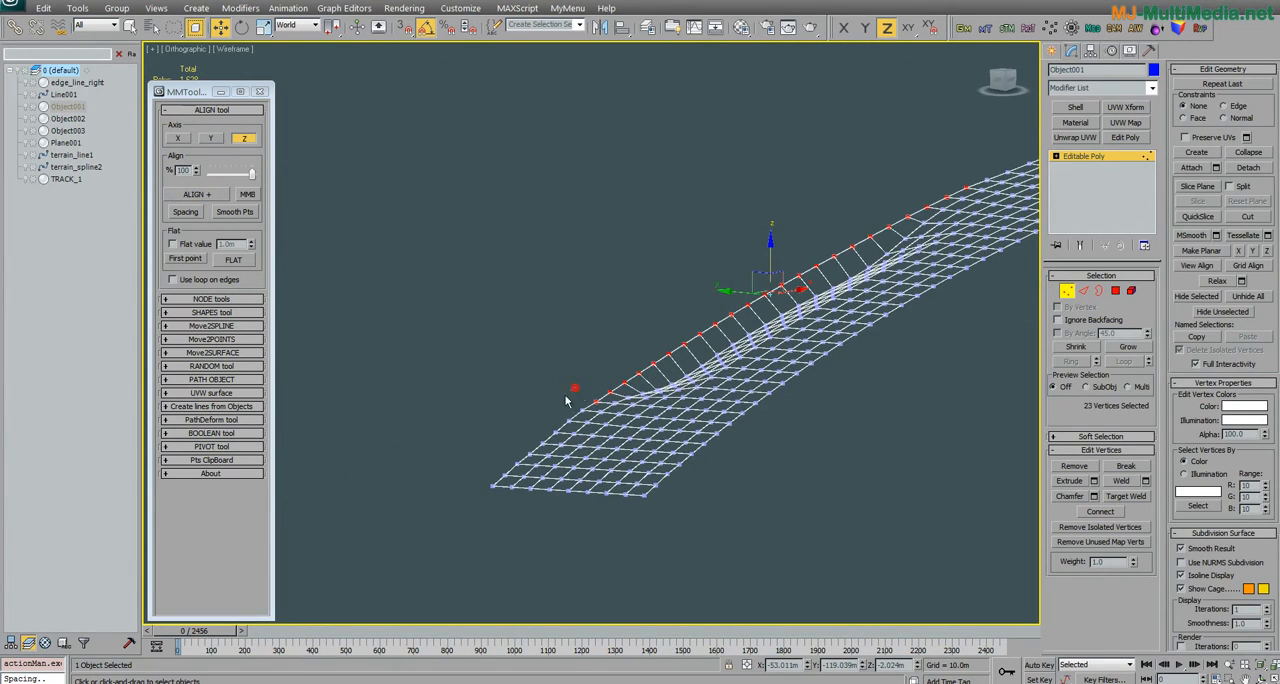
Step: Select the six border vertices around the lower end of the aligned stretch and smooth their points
left_click_drag(628, 394, 630, 396)
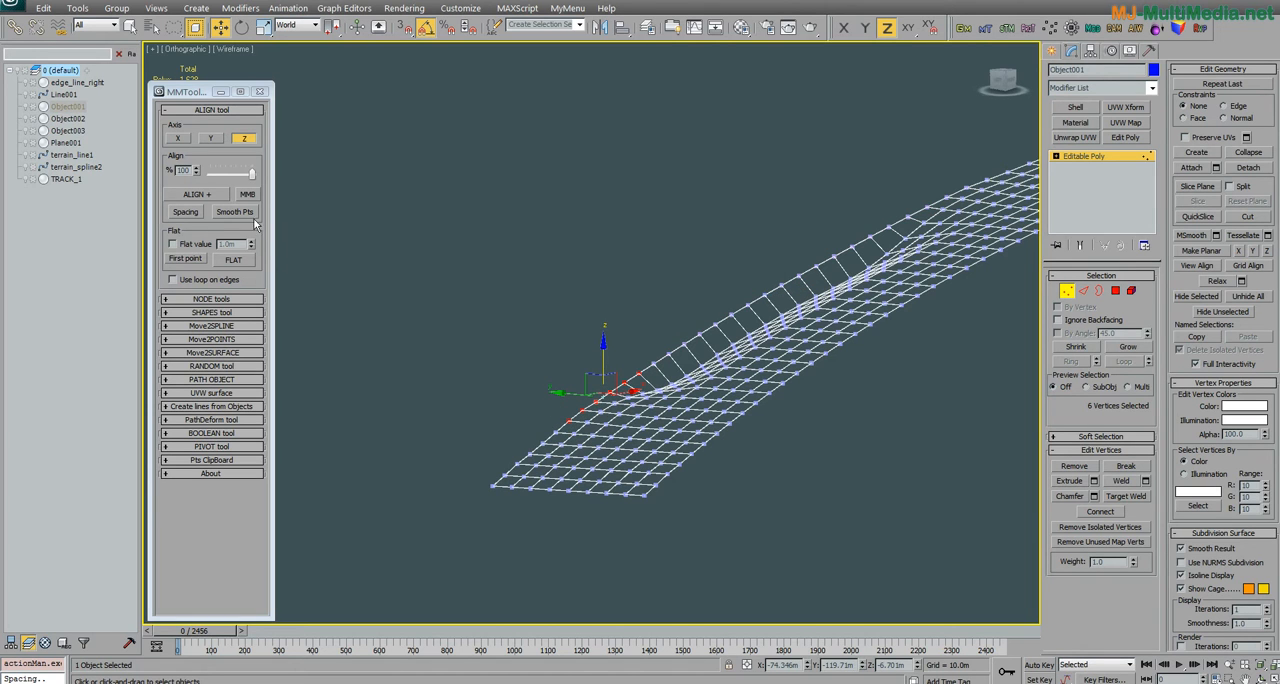
left_click(239, 211)
left_click(239, 211)
Step: Select the five border vertices around the upper end of the aligned stretch and smooth their points
middle_click_drag(763, 285, 510, 401)
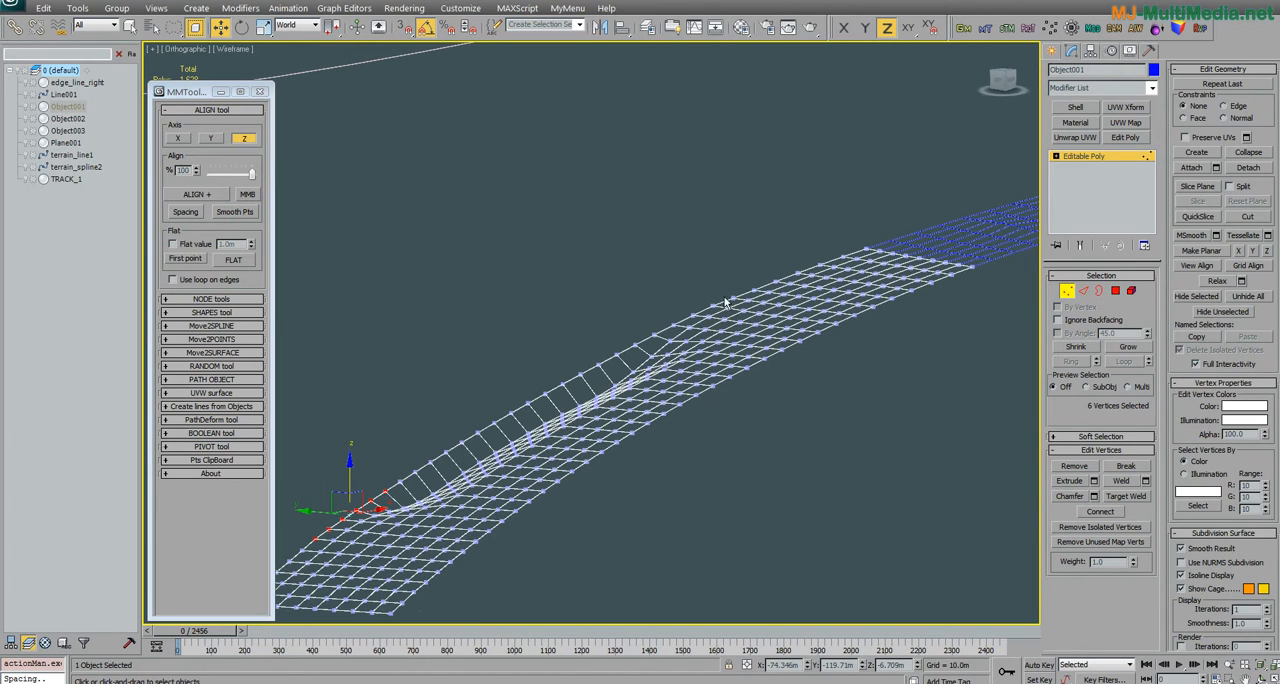
left_click_drag(776, 287, 772, 292)
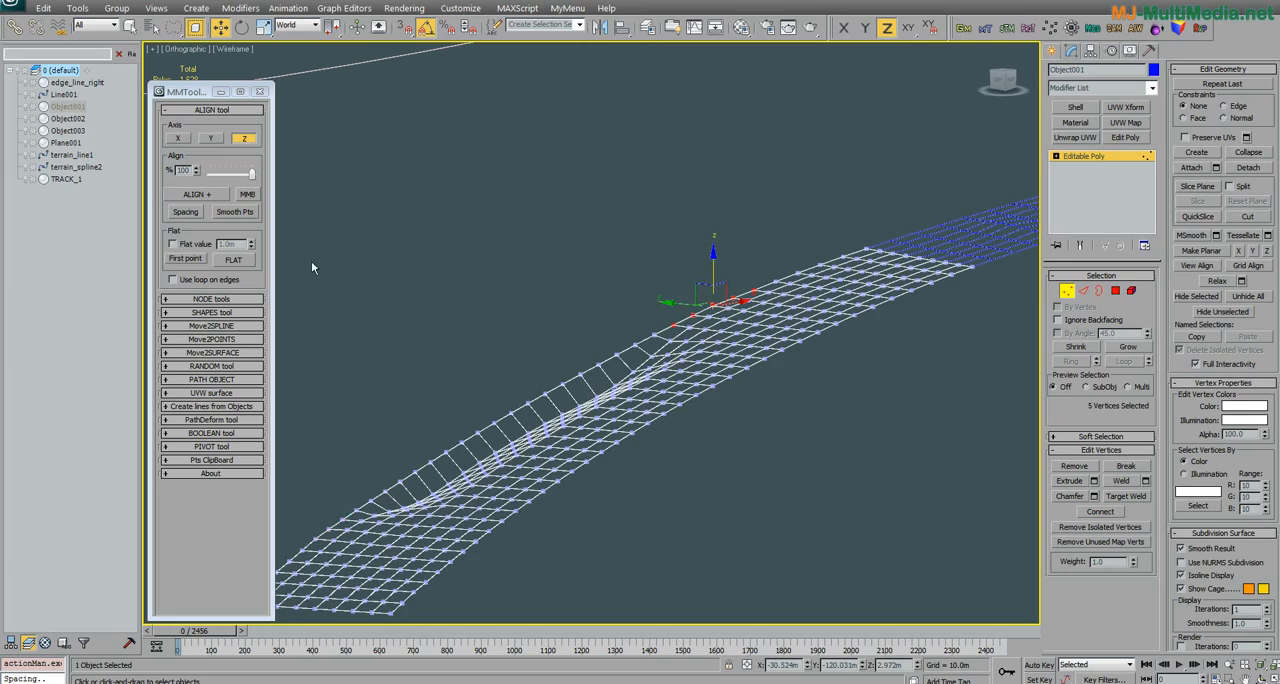
left_click(231, 213)
middle_click_drag(392, 321, 590, 380, "alt")
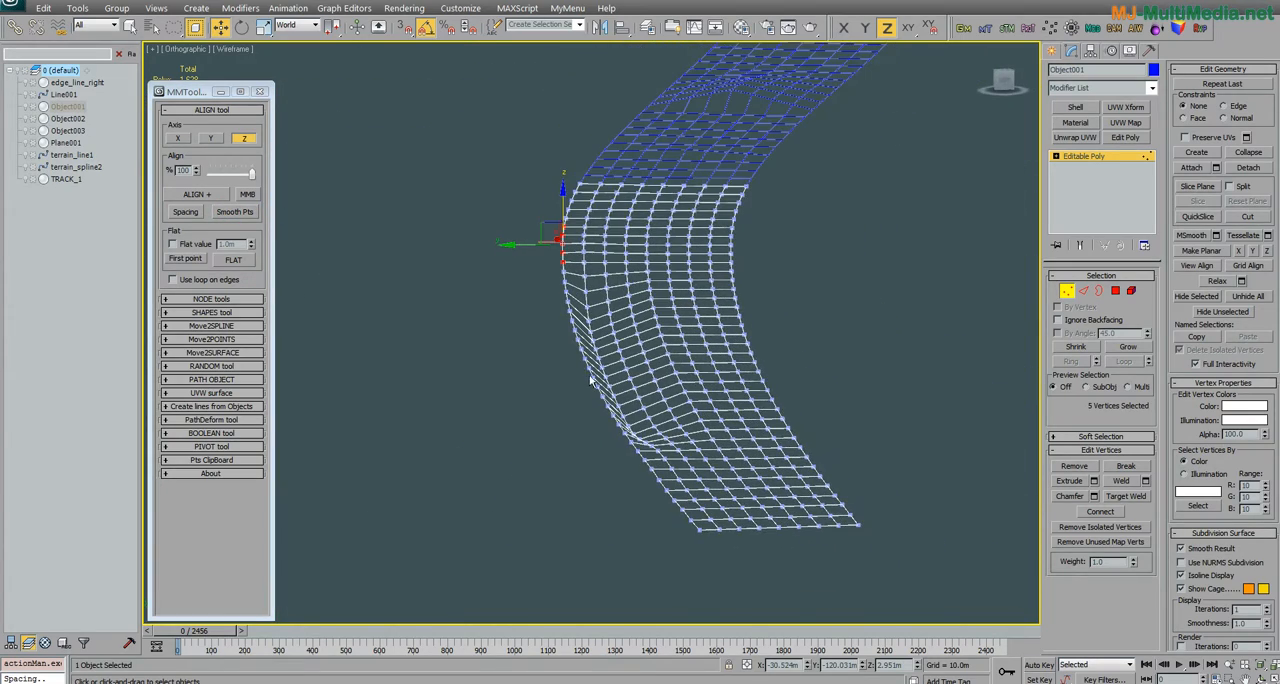
Step: Clear the vertex selection and select the ring of 38 cross edges along the strip's outer border at edge level
left_click(544, 347)
left_click(1085, 291)
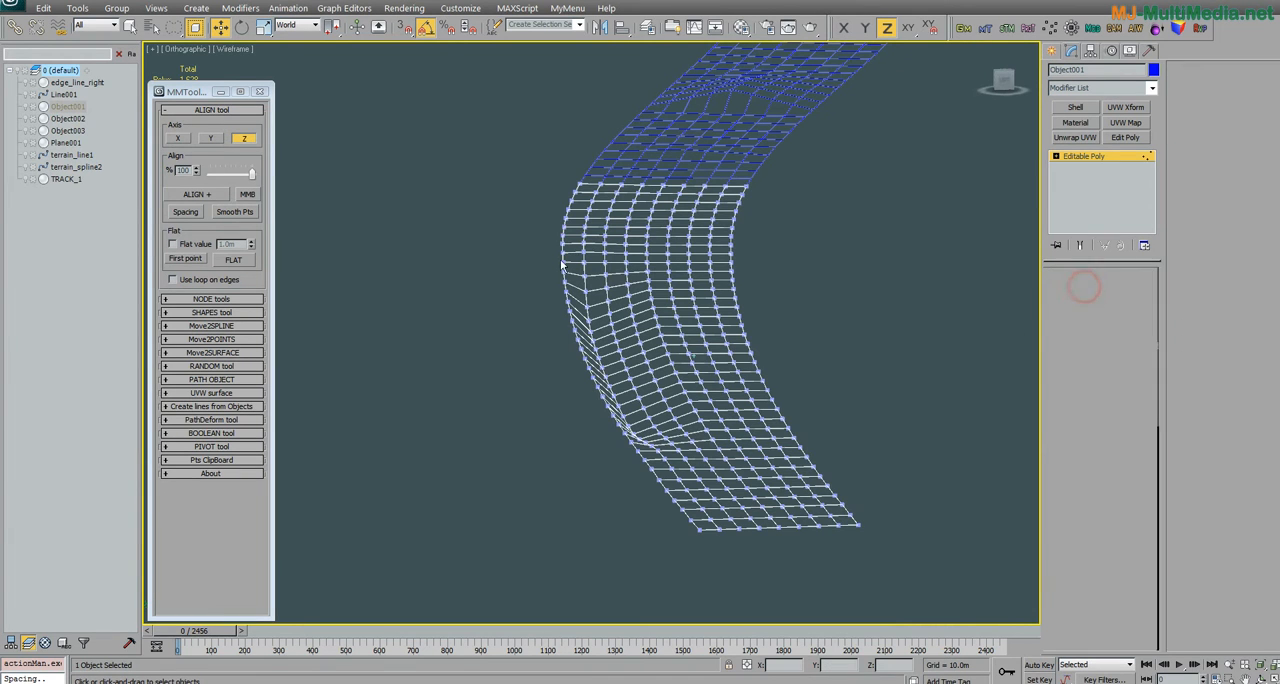
left_click(587, 184)
left_click(1071, 361)
middle_click_drag(700, 300, 754, 253, "alt")
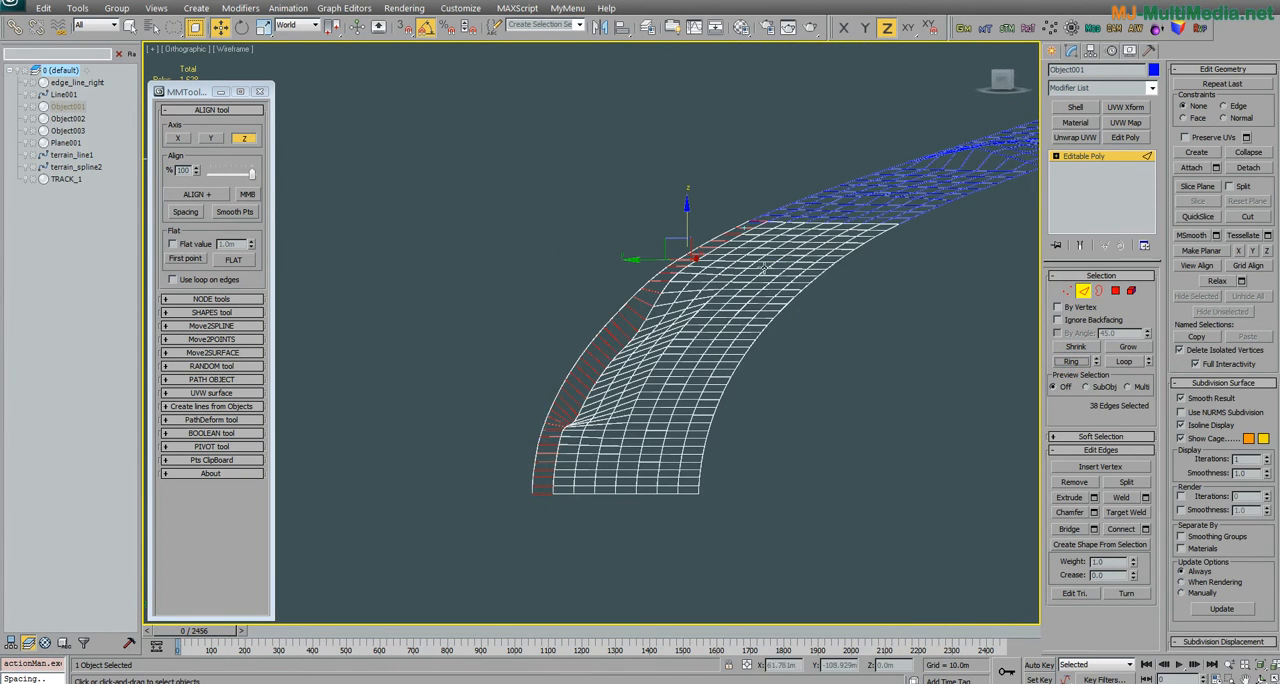
Step: Turn on the use of loops on edges and align the loops of the selected cross edges on the Z axis
left_click(200, 282)
left_click(200, 194)
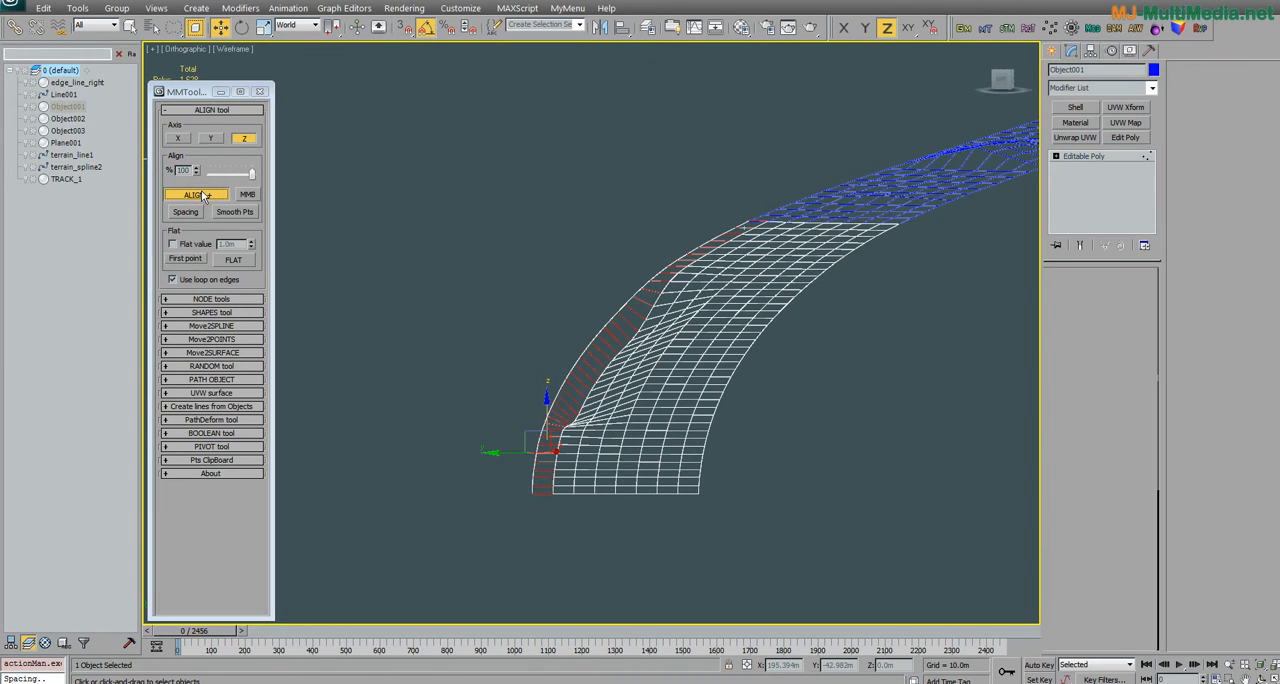
middle_click_drag(560, 372, 785, 432, "alt")
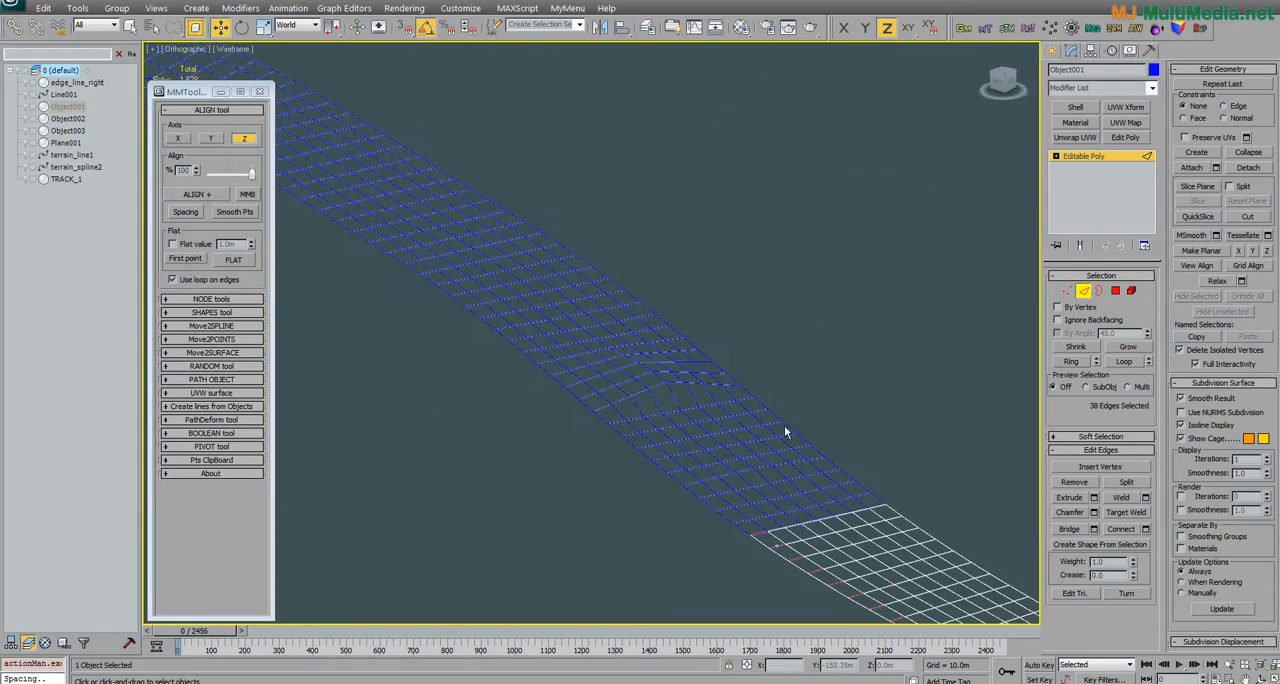
Step: Switch to the adjacent curved strip Object002 and select the ring of 58 cross edges along its outer border at edge level
left_click(1081, 291)
left_click(663, 374)
middle_click_drag(663, 374, 592, 314, "alt")
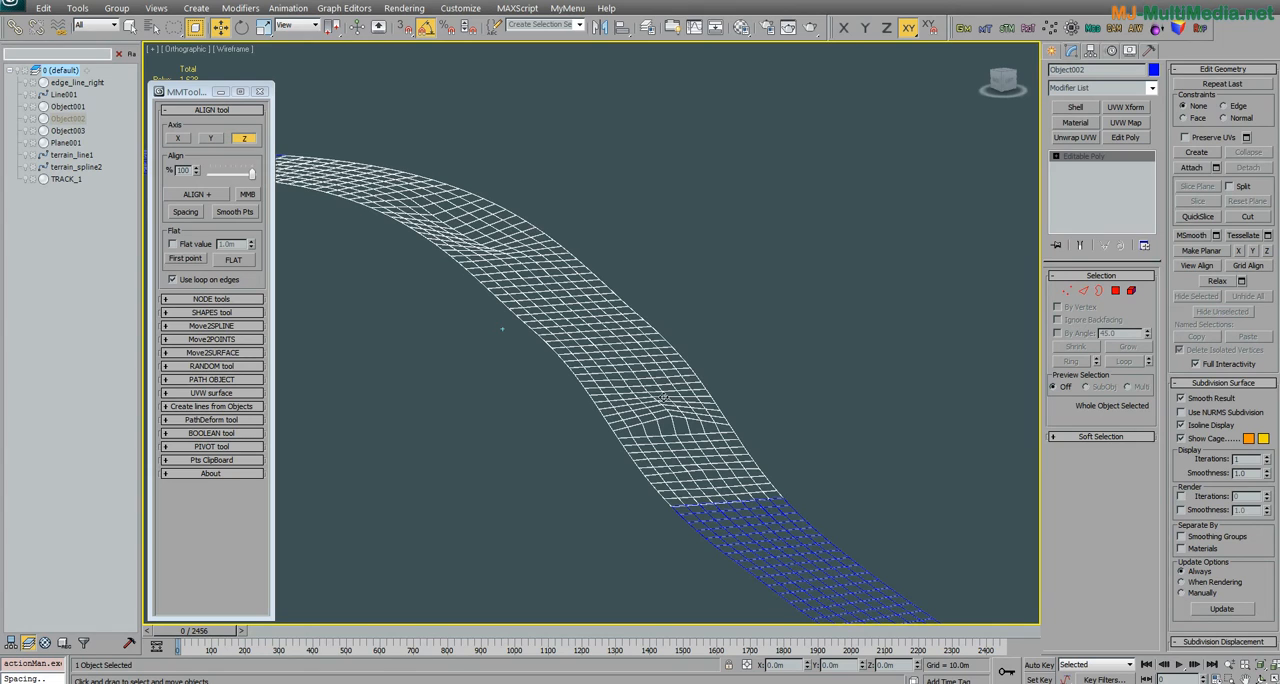
left_click(1085, 293)
left_click(768, 490)
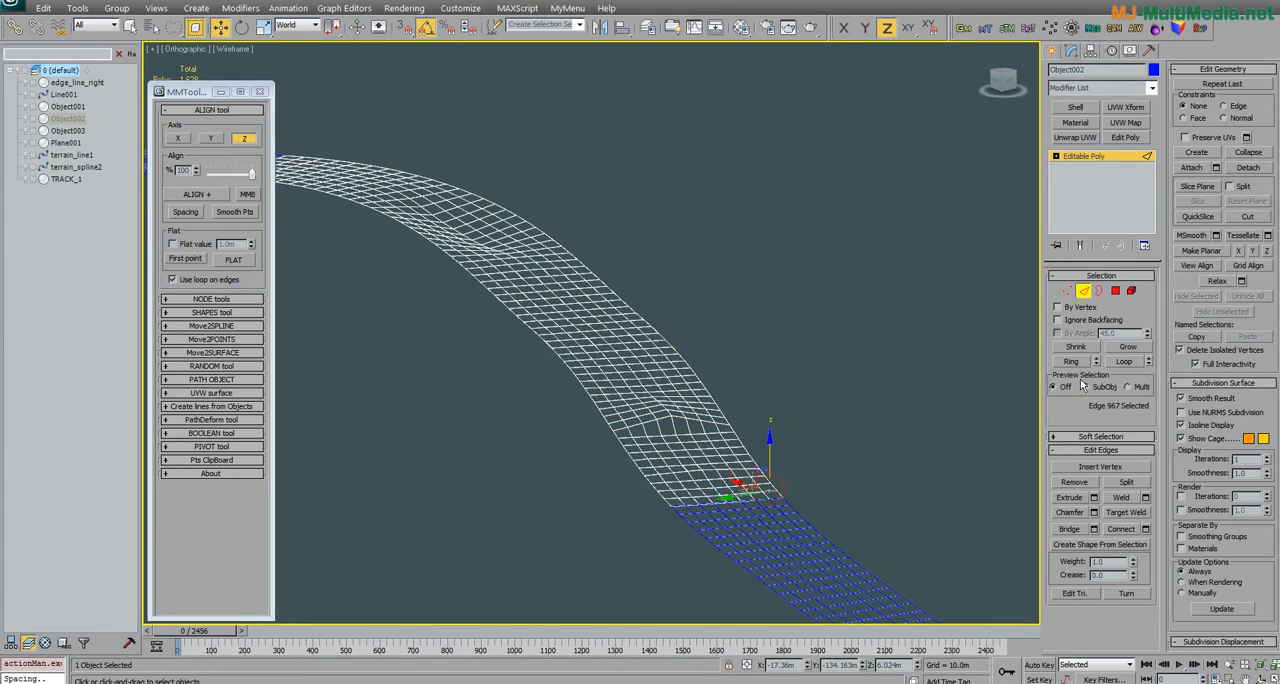
left_click(1071, 361)
middle_click_drag(600, 420, 566, 423, "alt")
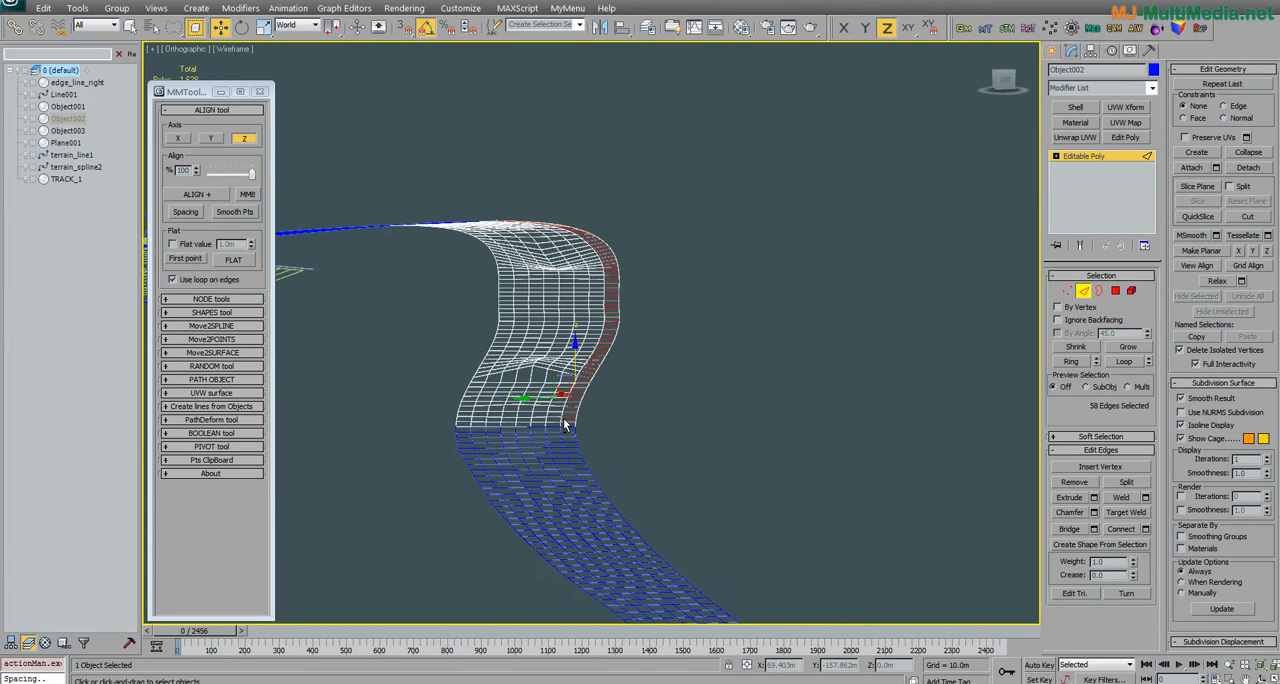
Step: Repeatedly smooth the points of the loops of Object002's 58 selected cross edges on the Z axis
left_click(234, 213)
left_click(234, 213)
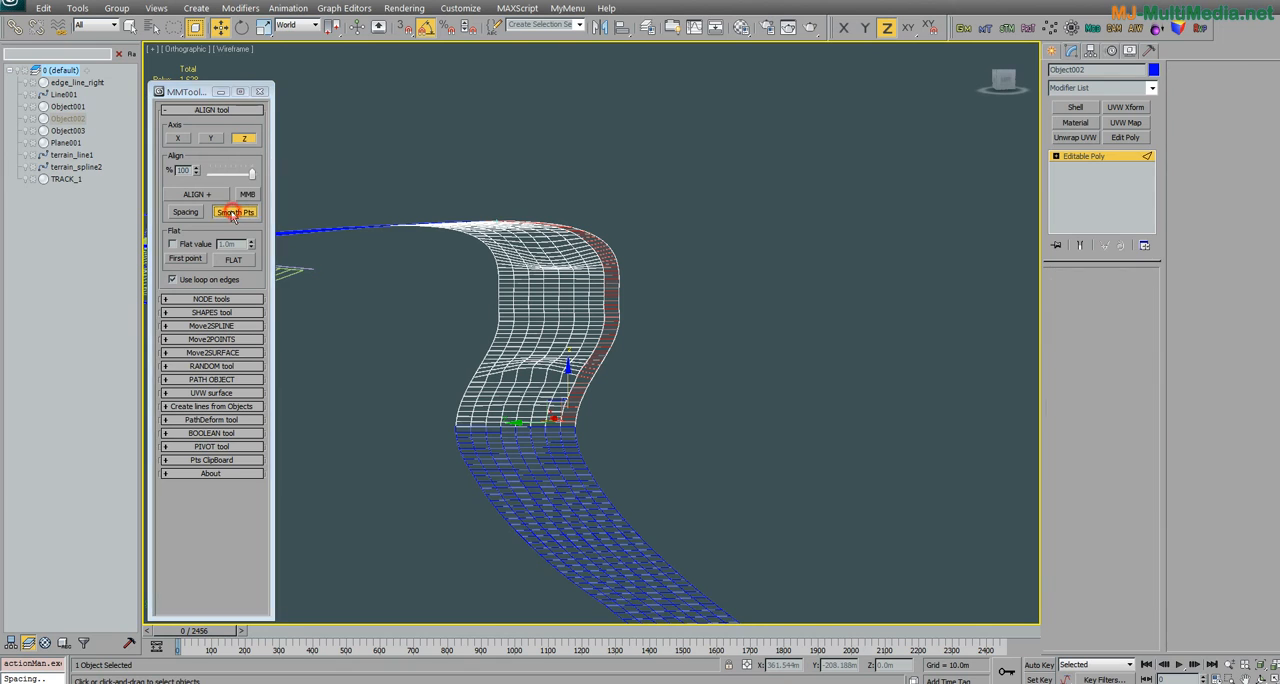
left_click(234, 214)
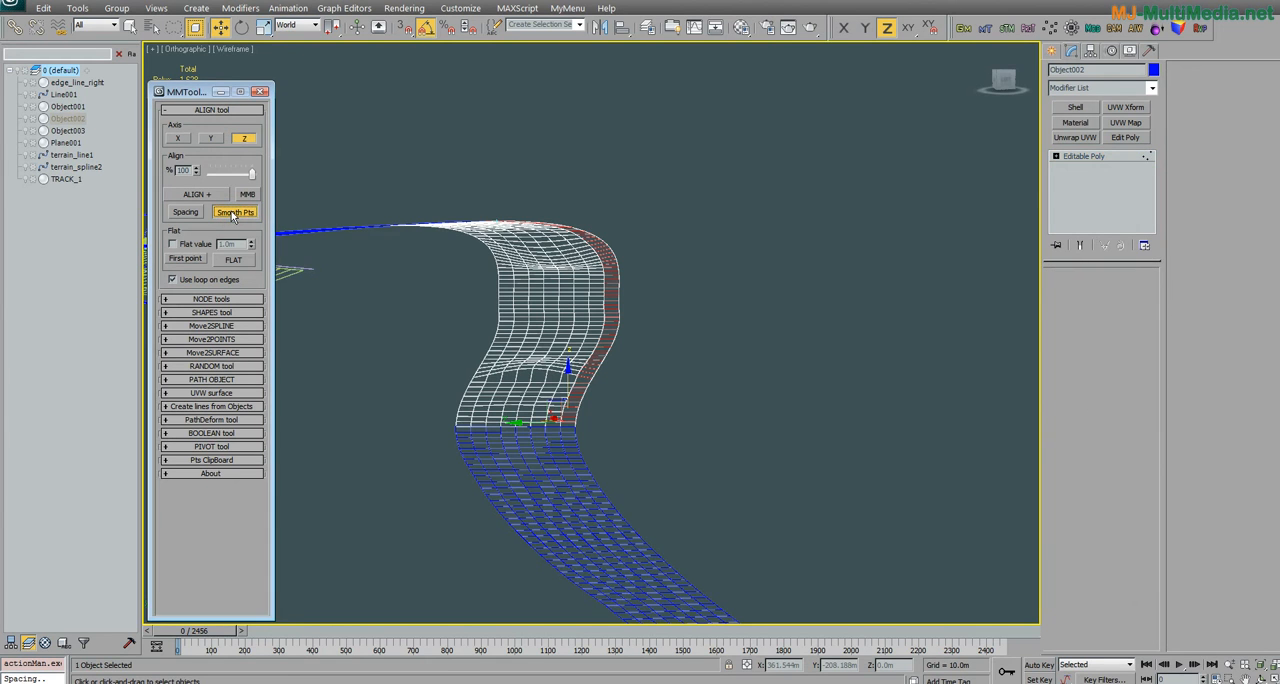
left_click(234, 213)
left_click(232, 213)
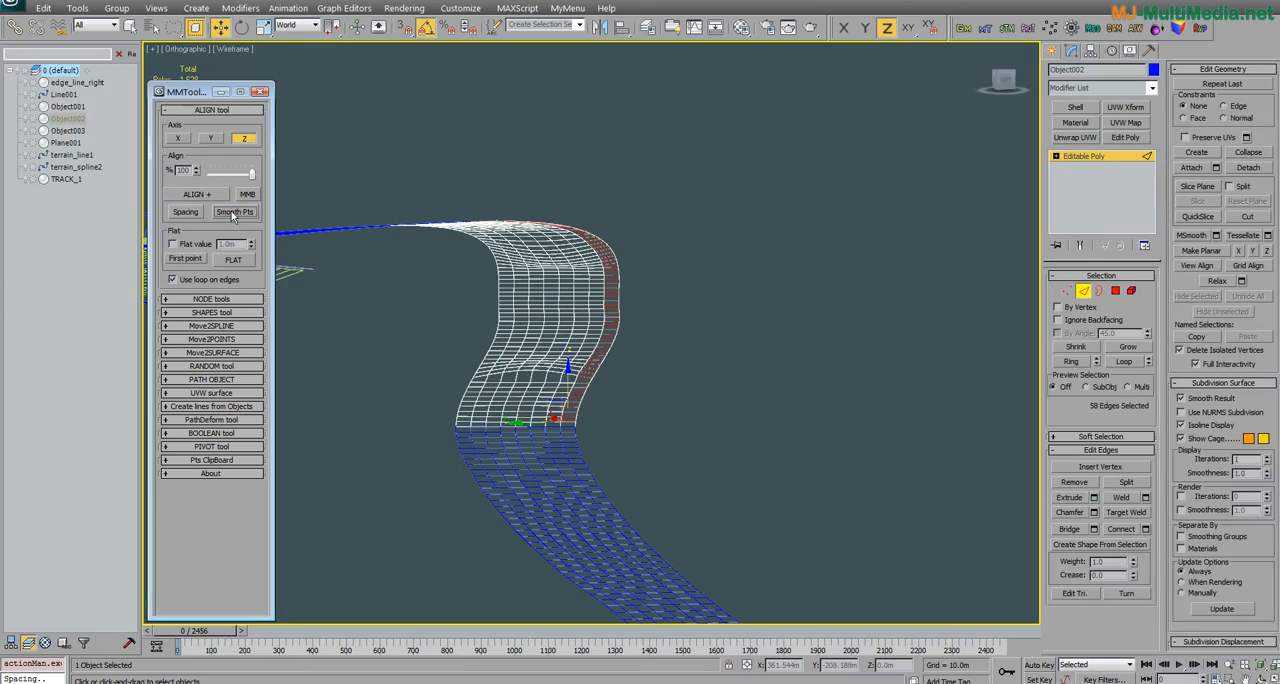
left_click(232, 212)
mouse_move(272, 238)
middle_mouse_down("alt")
mouse_move(521, 397)
mouse_move(677, 420)
mouse_move(420, 390)
mouse_move(281, 242)
middle_mouse_up("alt")
left_click(242, 212)
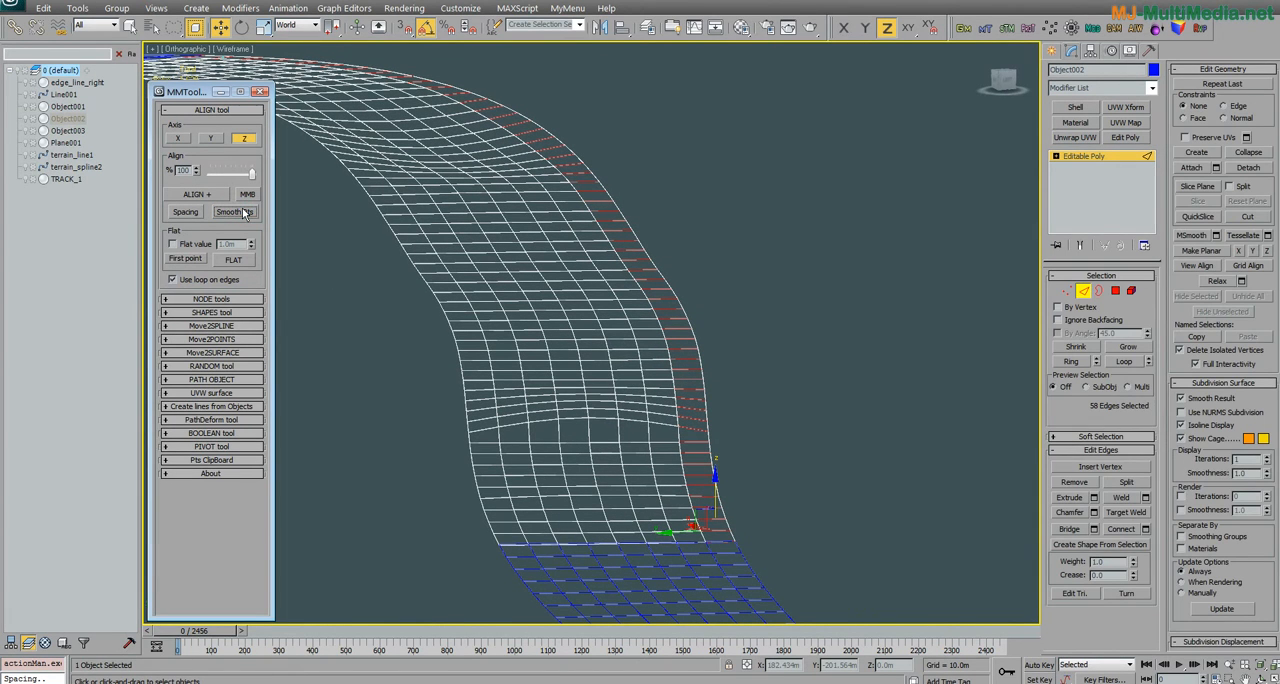
middle_click_drag(490, 318, 504, 340, "alt")
scroll(503, 345, "down", 4)
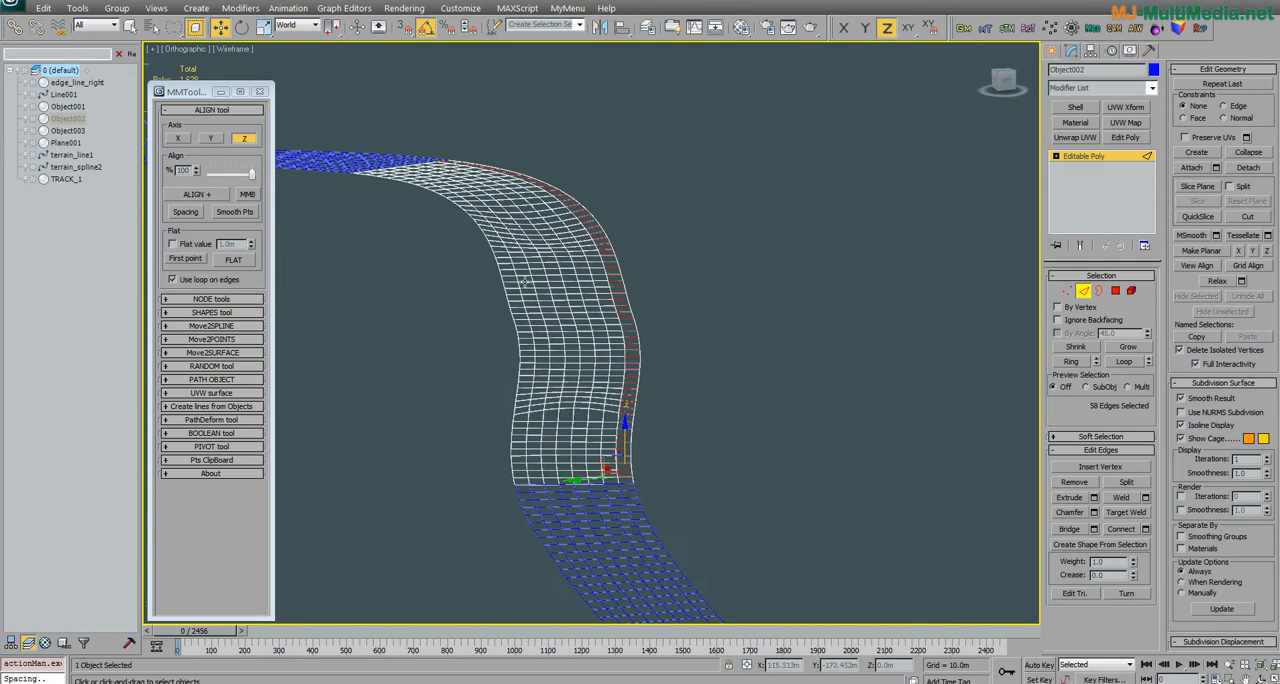
left_click(236, 212)
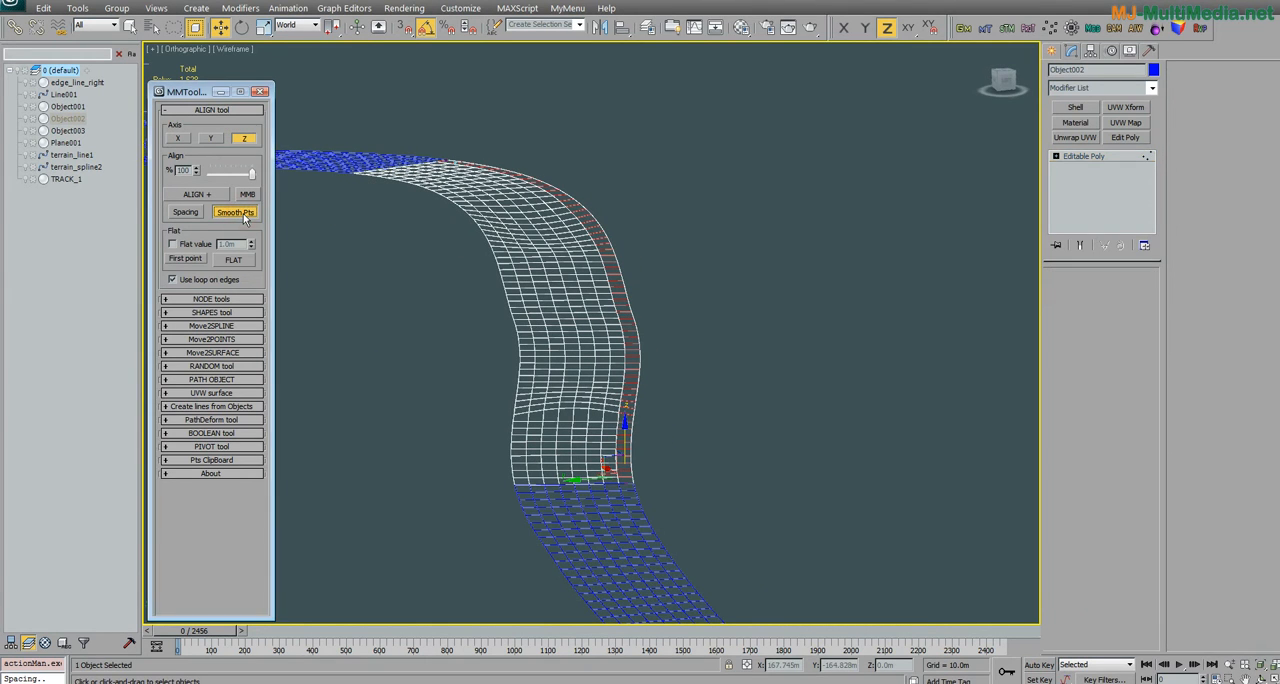
left_click(240, 212)
left_click(240, 212)
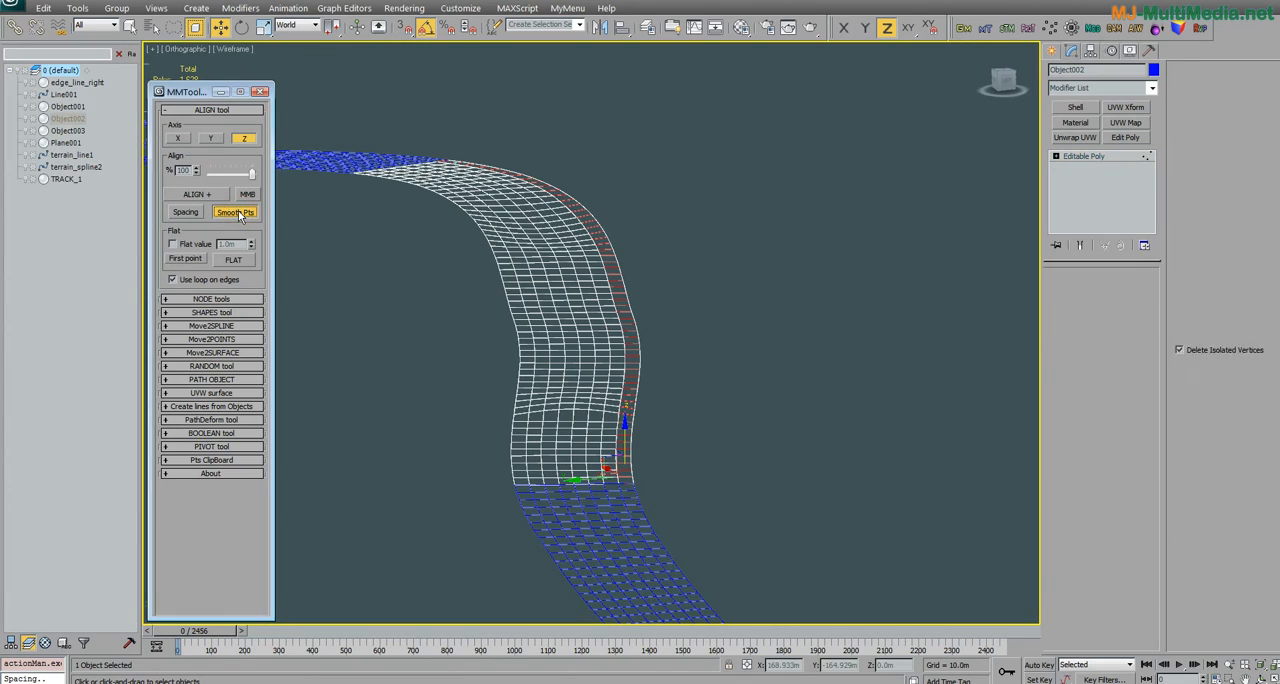
Step: Switch to the stepped strip Object003 and select the ring of 35 cross edges along its outer border at edge level
middle_click_drag(558, 400, 651, 375, "alt")
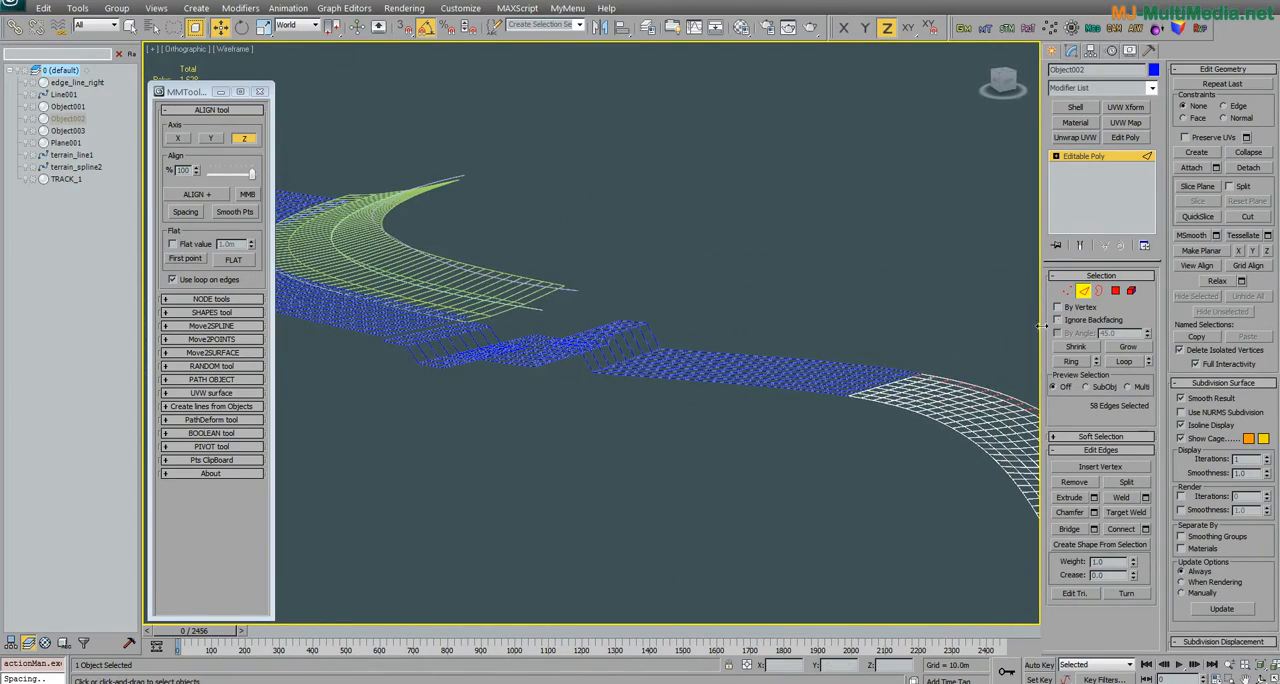
left_click(1082, 291)
left_click(843, 372)
middle_click_drag(843, 372, 656, 332, "alt")
left_click(1086, 293)
middle_click_drag(838, 358, 828, 401, "alt")
left_click(854, 461)
left_click(1072, 362)
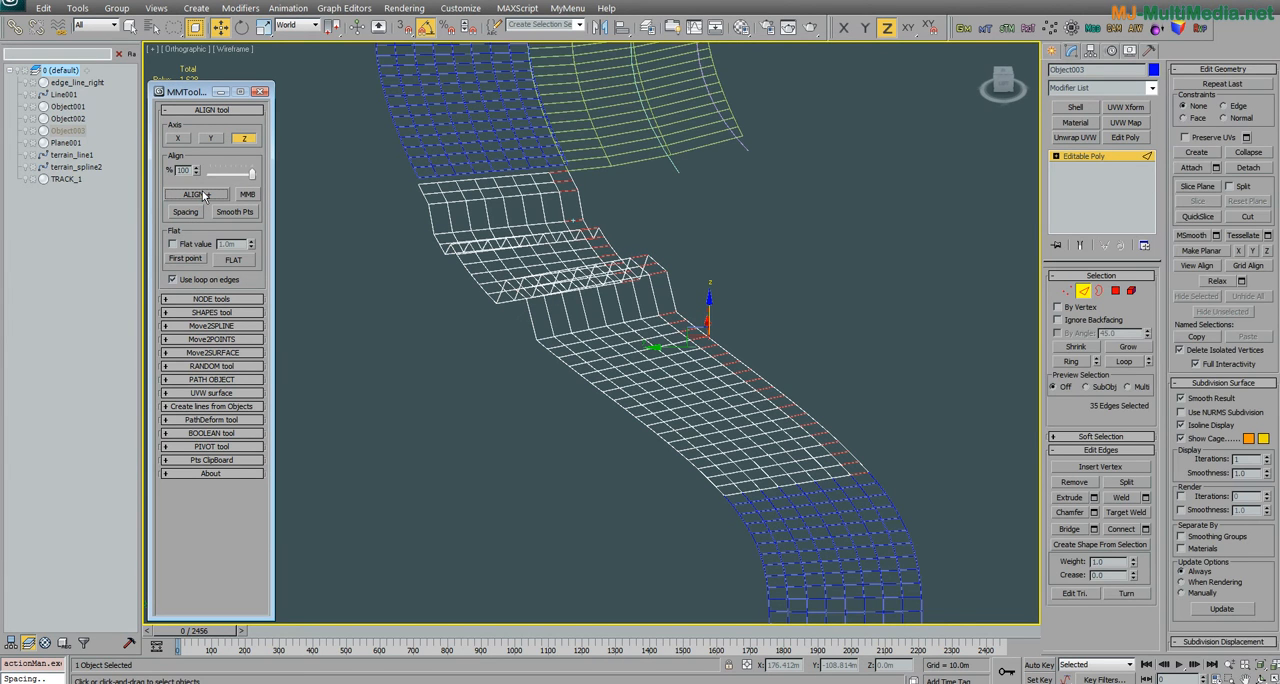
Step: Select the full edge loop across the raised step's crest and show its nine points at vertex level
middle_click_drag(696, 384, 699, 349, "alt")
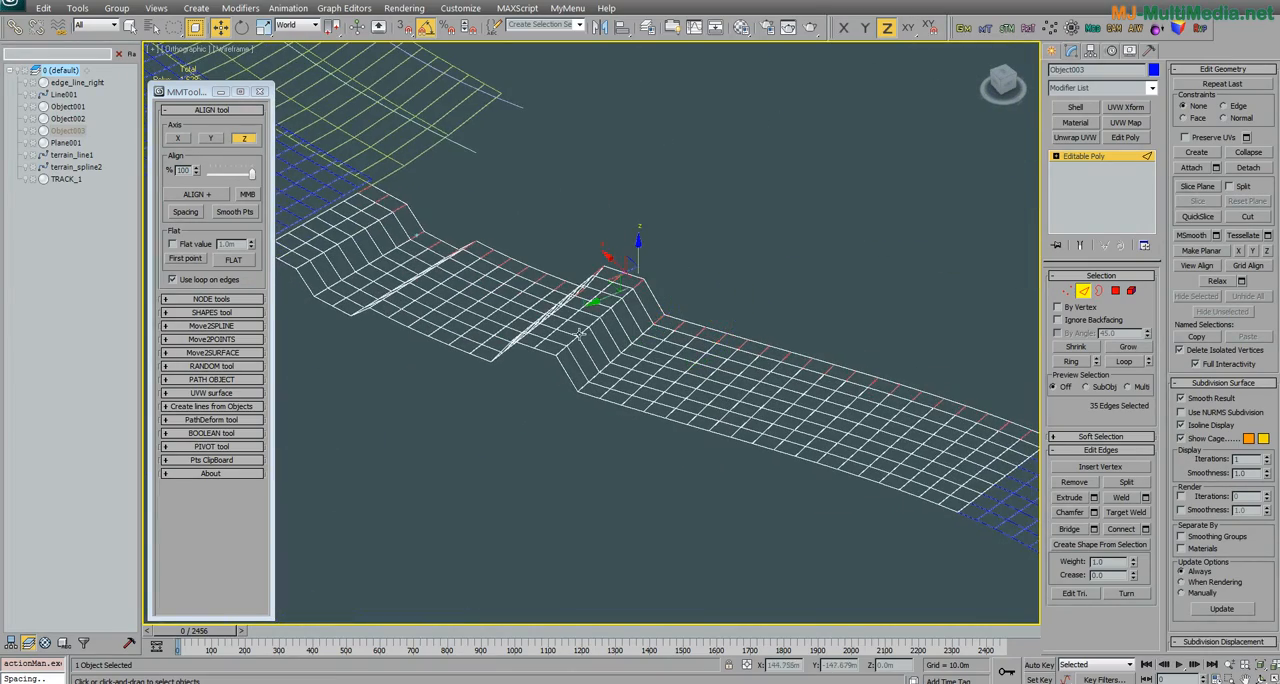
middle_click_drag(647, 307, 590, 293, "alt")
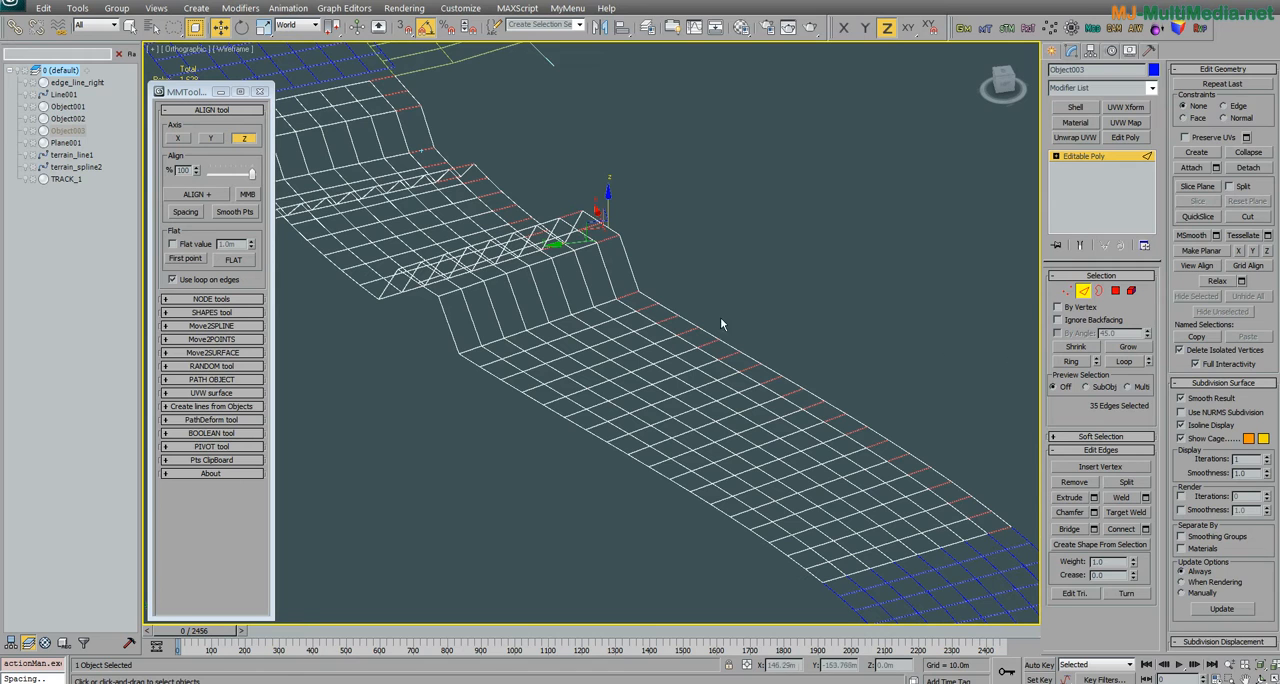
left_click(607, 240)
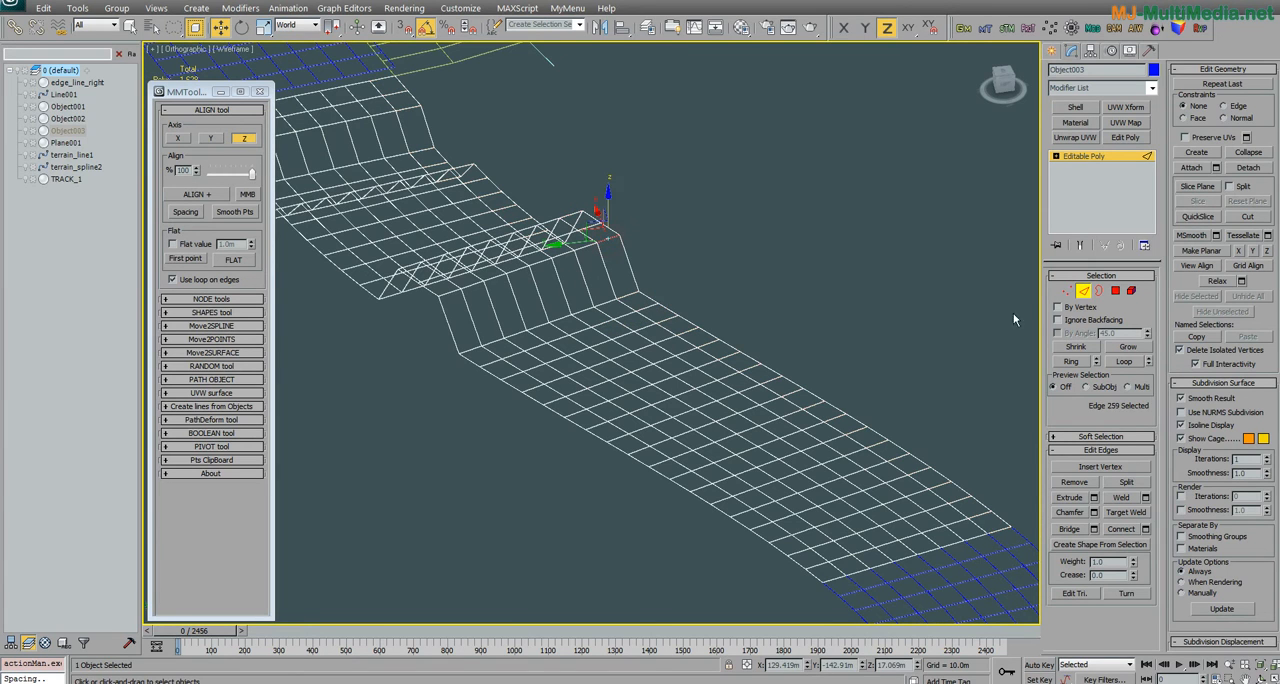
left_click(1067, 292)
left_click(646, 263)
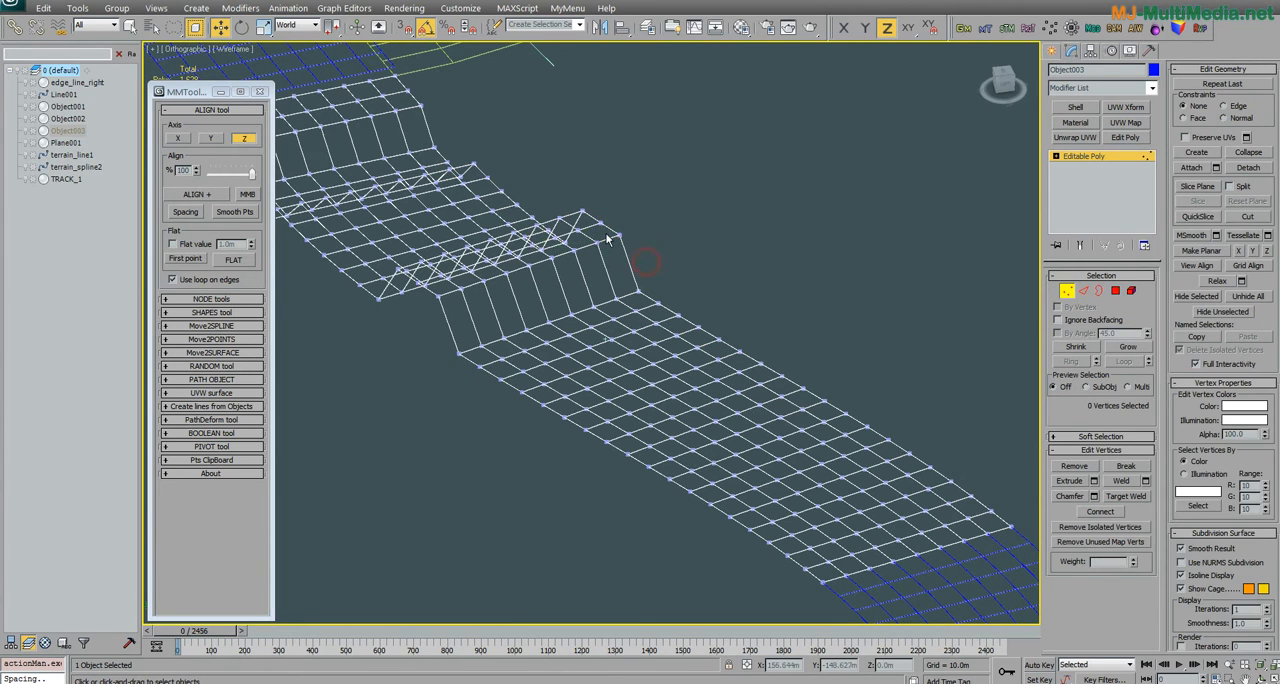
left_click(1083, 291)
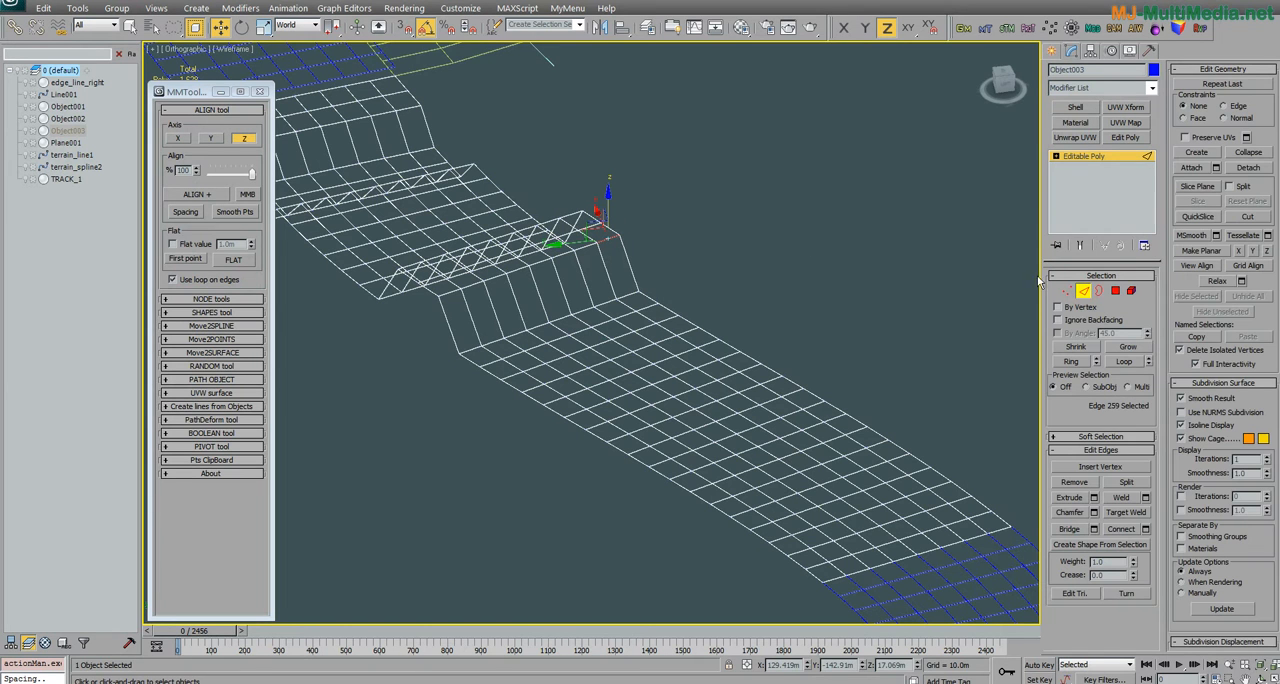
left_click(1124, 361)
left_click(1067, 291, "ctrl")
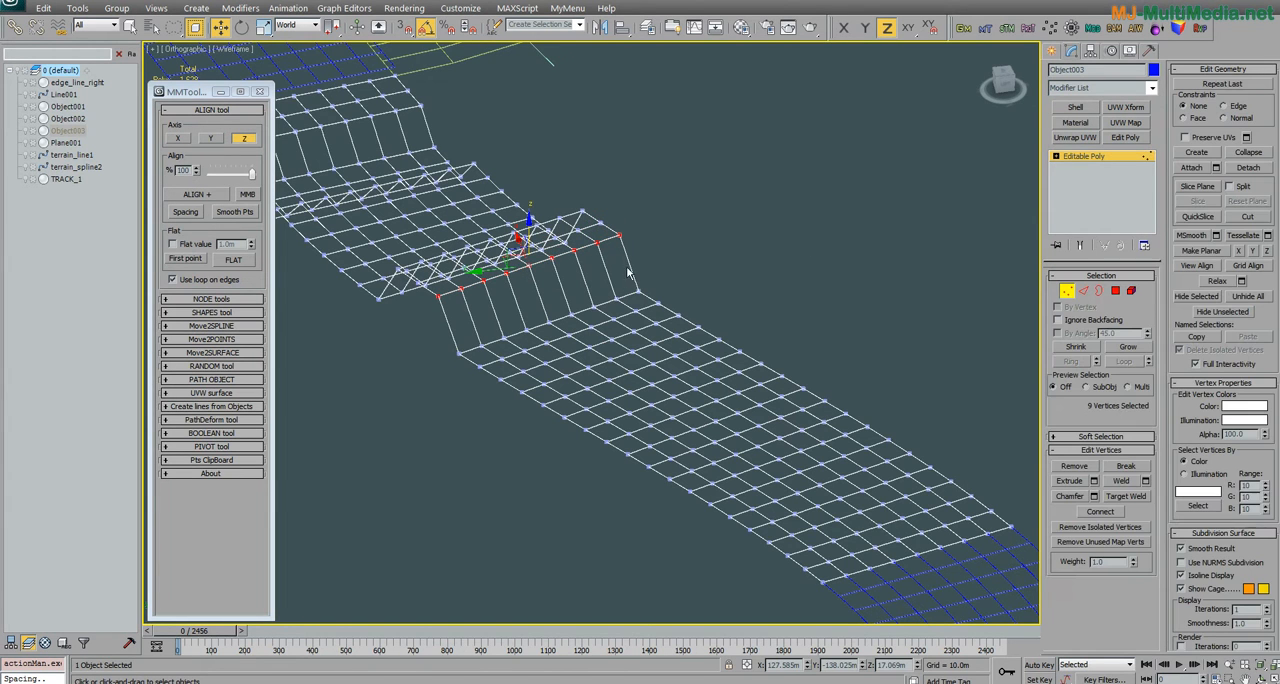
Step: Return to edge level and reselect the ring of 35 cross edges along the border of the stepped strip
middle_click_drag(823, 263, 980, 289, "alt")
left_click(1084, 291)
middle_click_drag(903, 335, 990, 340, "alt")
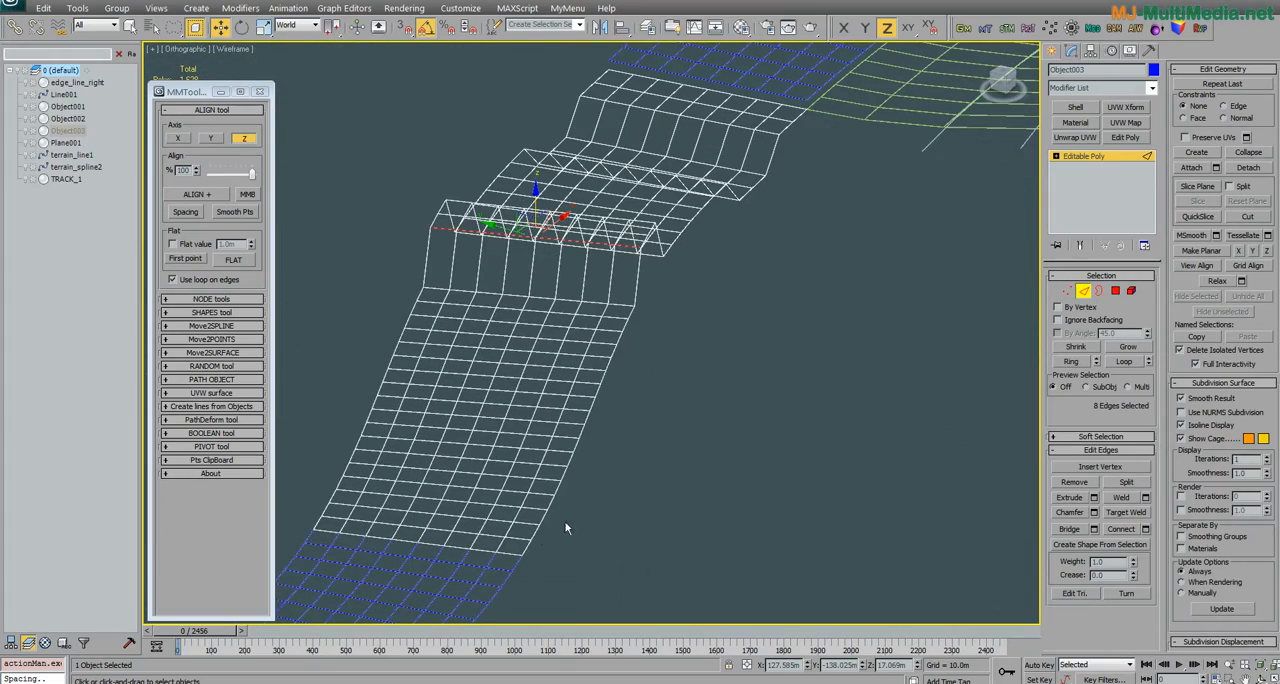
left_click(523, 548)
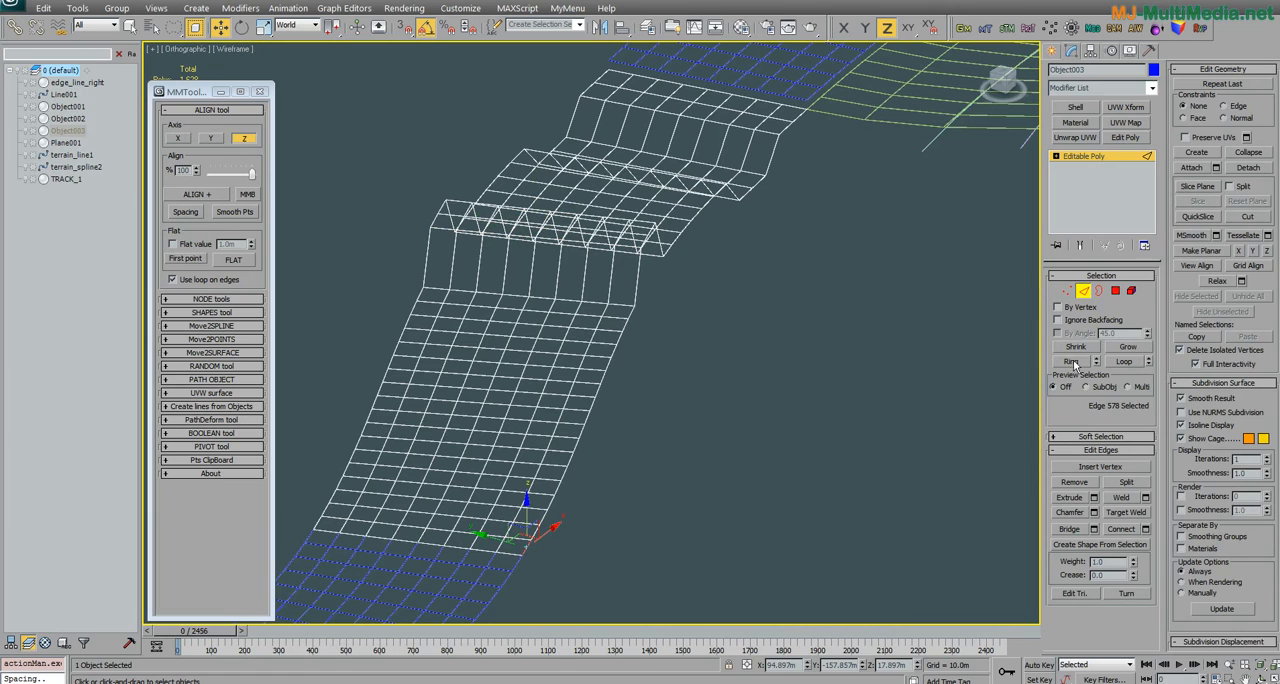
left_click(620, 318)
middle_click_drag(620, 318, 618, 358, "alt")
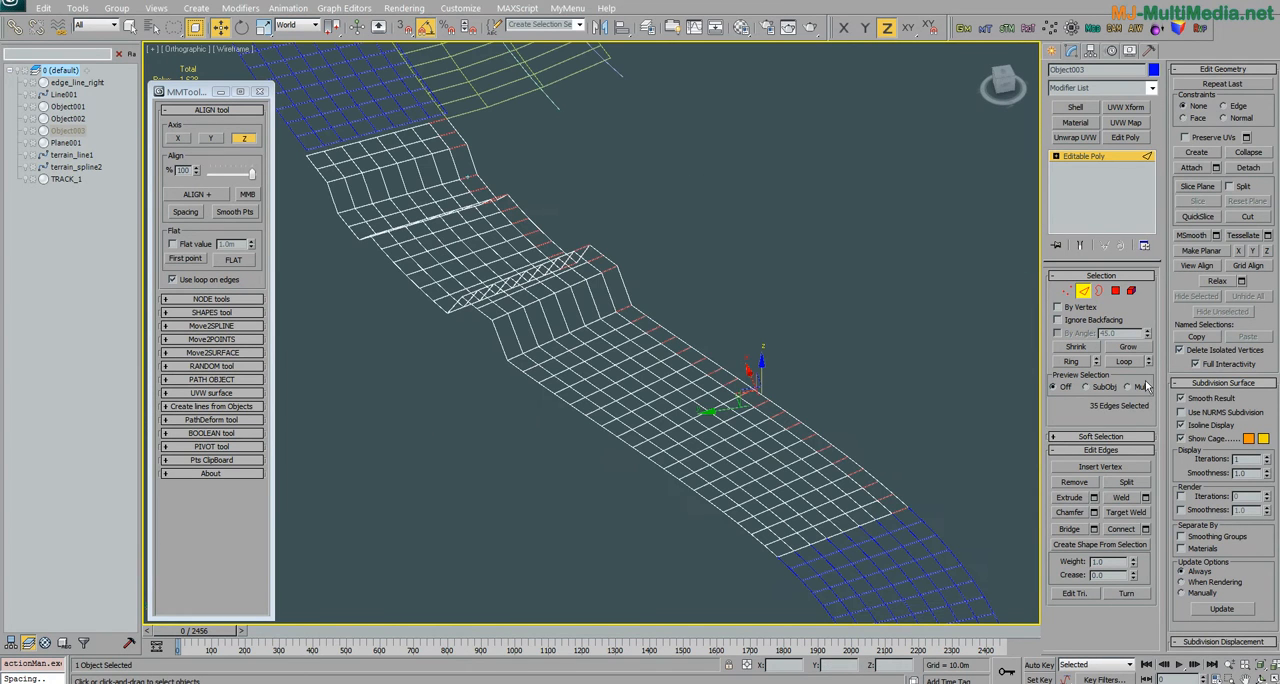
middle_click_drag(668, 335, 604, 222, "alt")
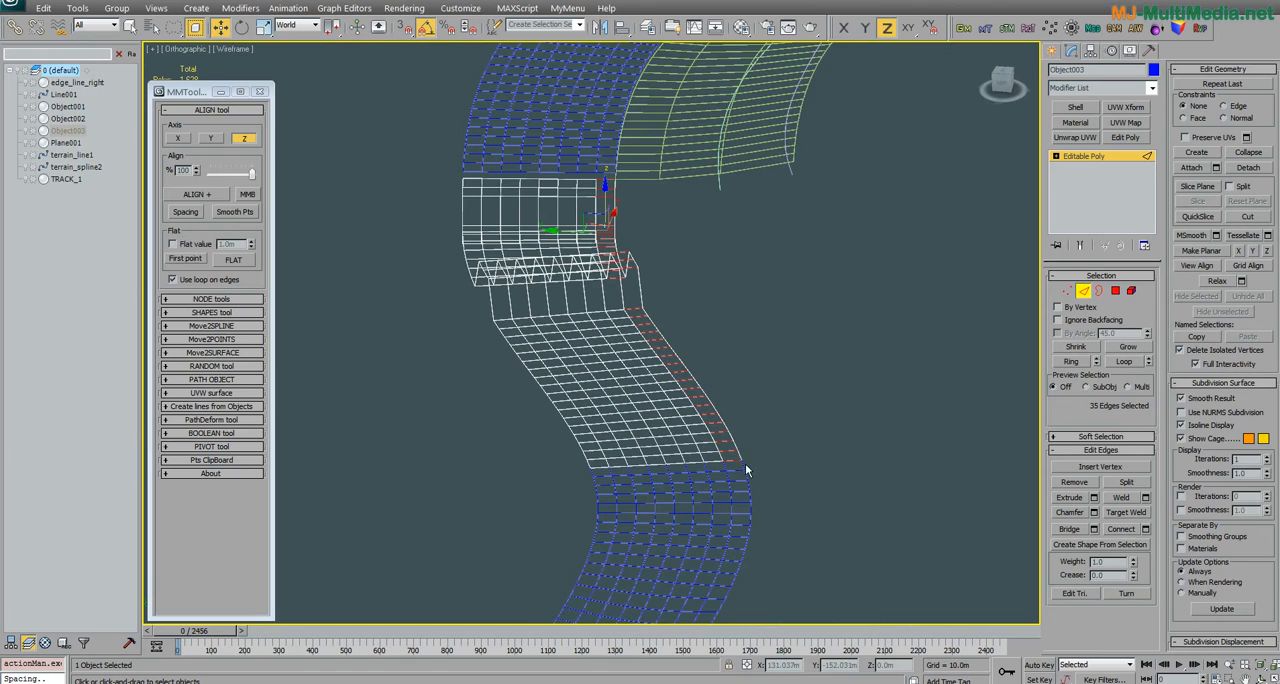
Step: Replace the edge selection with the ring of nine lengthwise edges at the end of Object003 that meets Object002
middle_click_drag(746, 469, 711, 466)
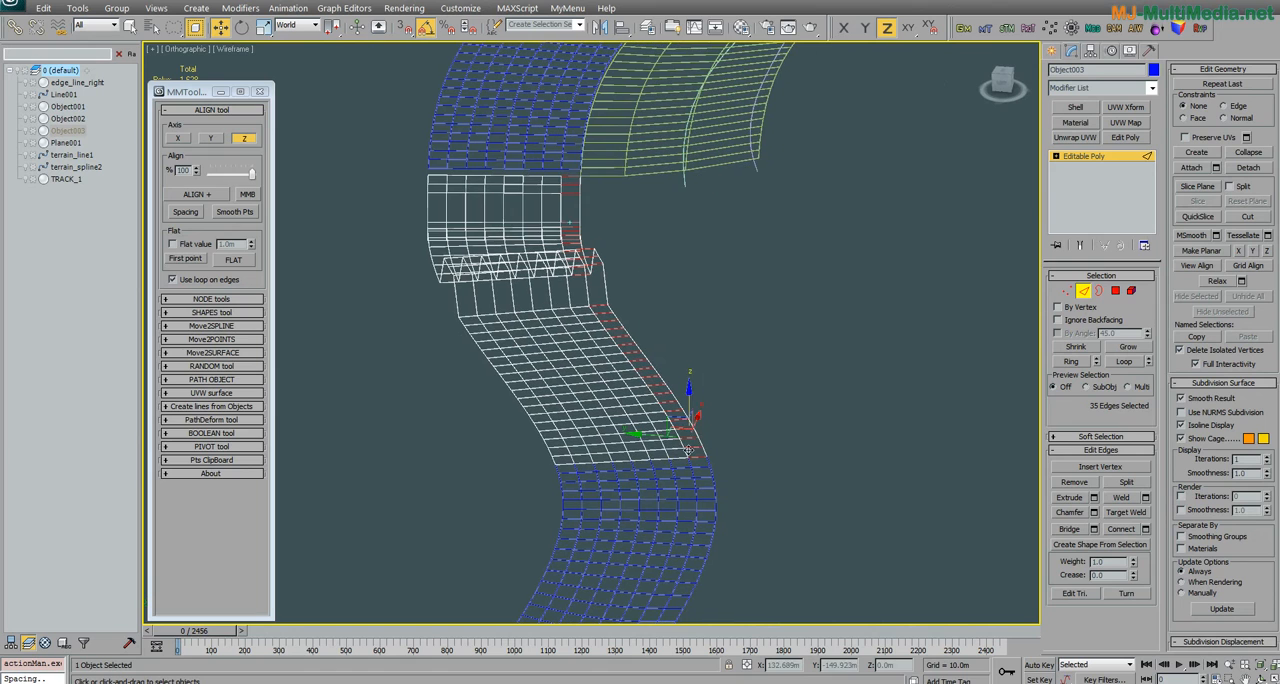
middle_click_drag(706, 424, 696, 384)
left_click(806, 388)
left_click(694, 414)
left_click(1069, 361)
mouse_move(645, 422)
middle_mouse_down("alt")
mouse_move(530, 385)
mouse_move(666, 415)
middle_mouse_up("alt")
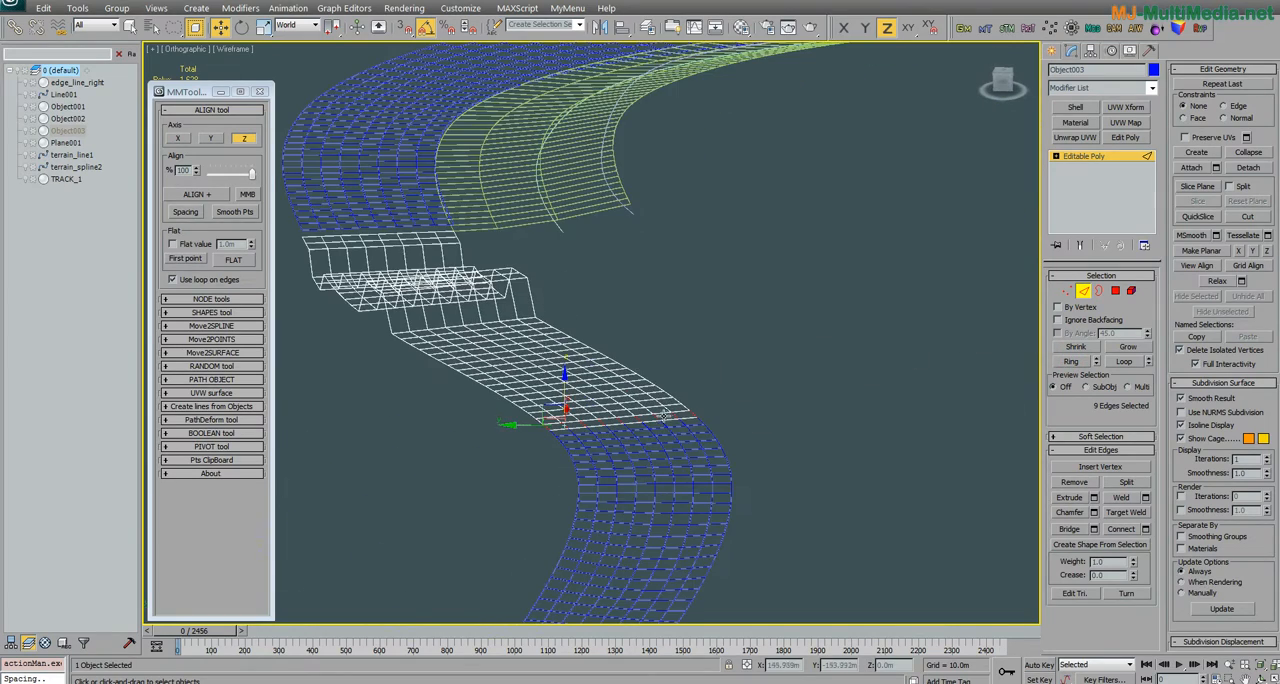
Step: Try to align the lengthwise loops of the nine selected edges on the Z axis, and undo the alignment
middle_click_drag(521, 457, 552, 484, "alt")
middle_click_drag(486, 385, 662, 432)
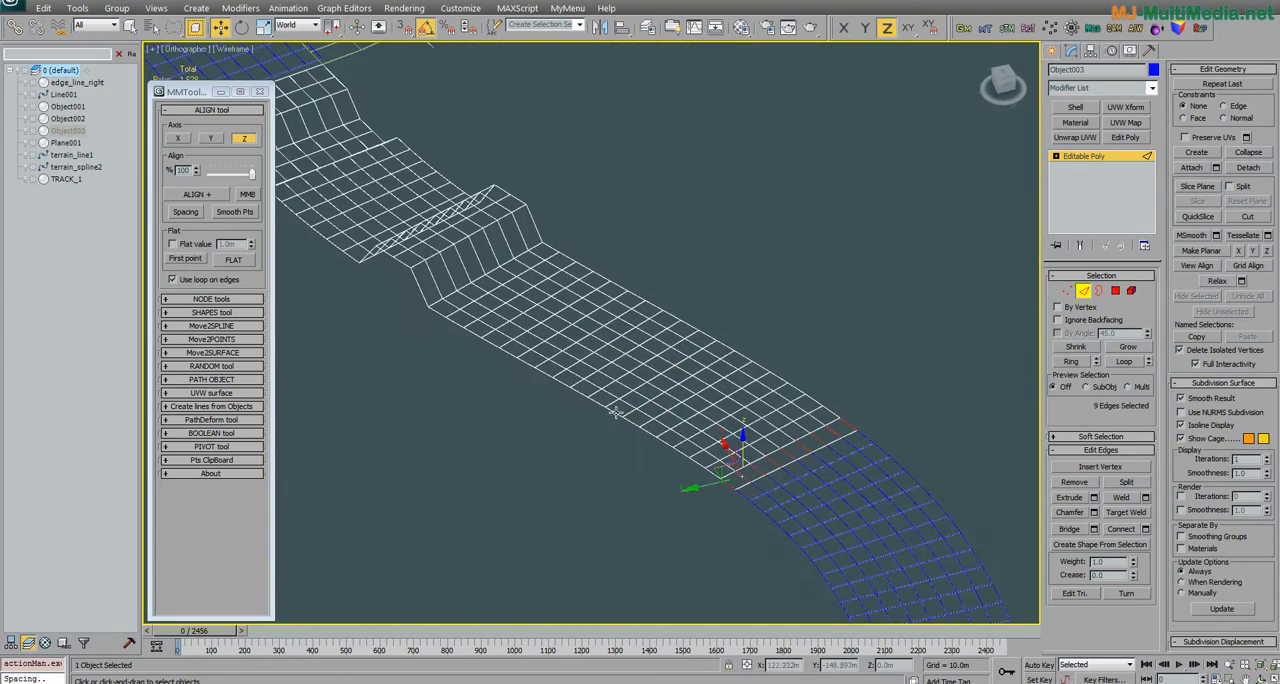
left_click(201, 195)
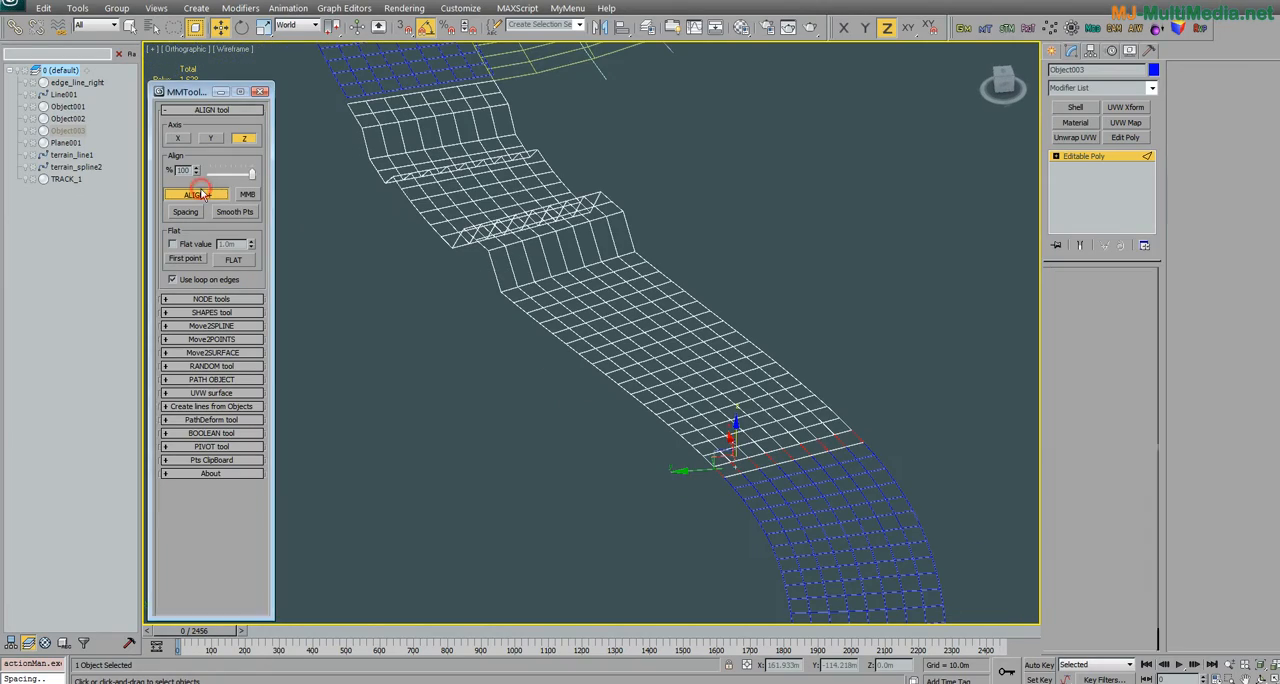
middle_click_drag(623, 341, 628, 312, "alt")
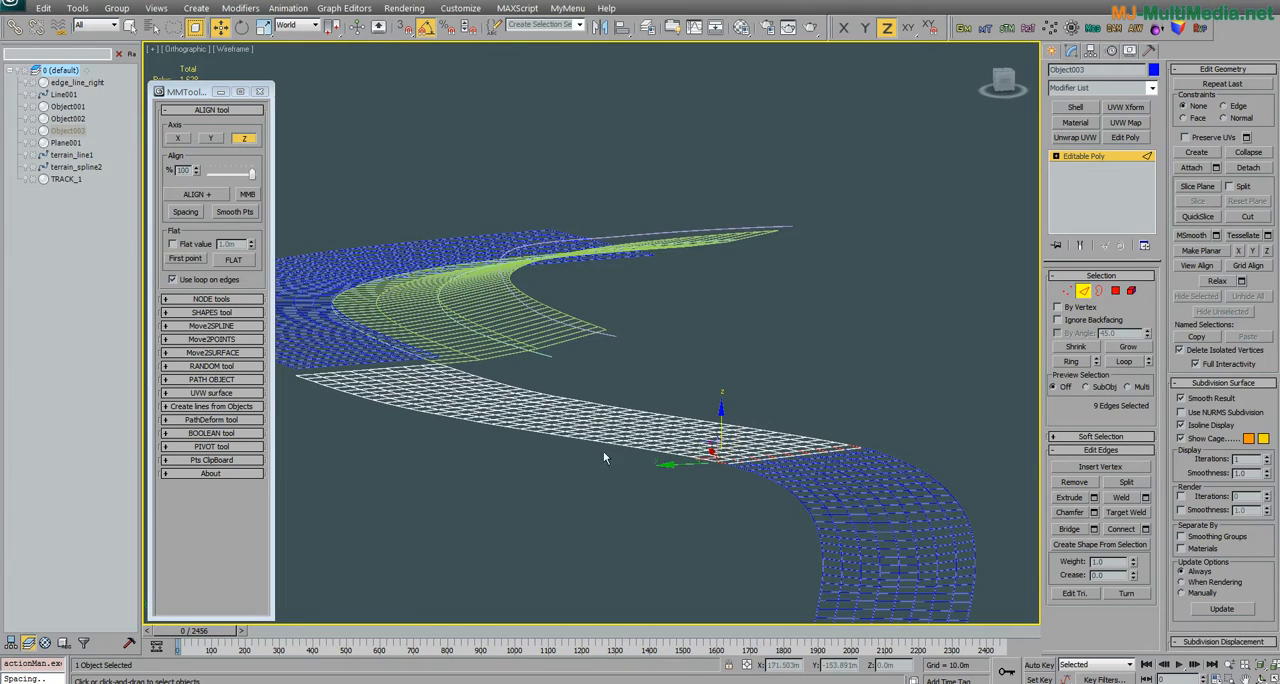
middle_click_drag(395, 385, 563, 368)
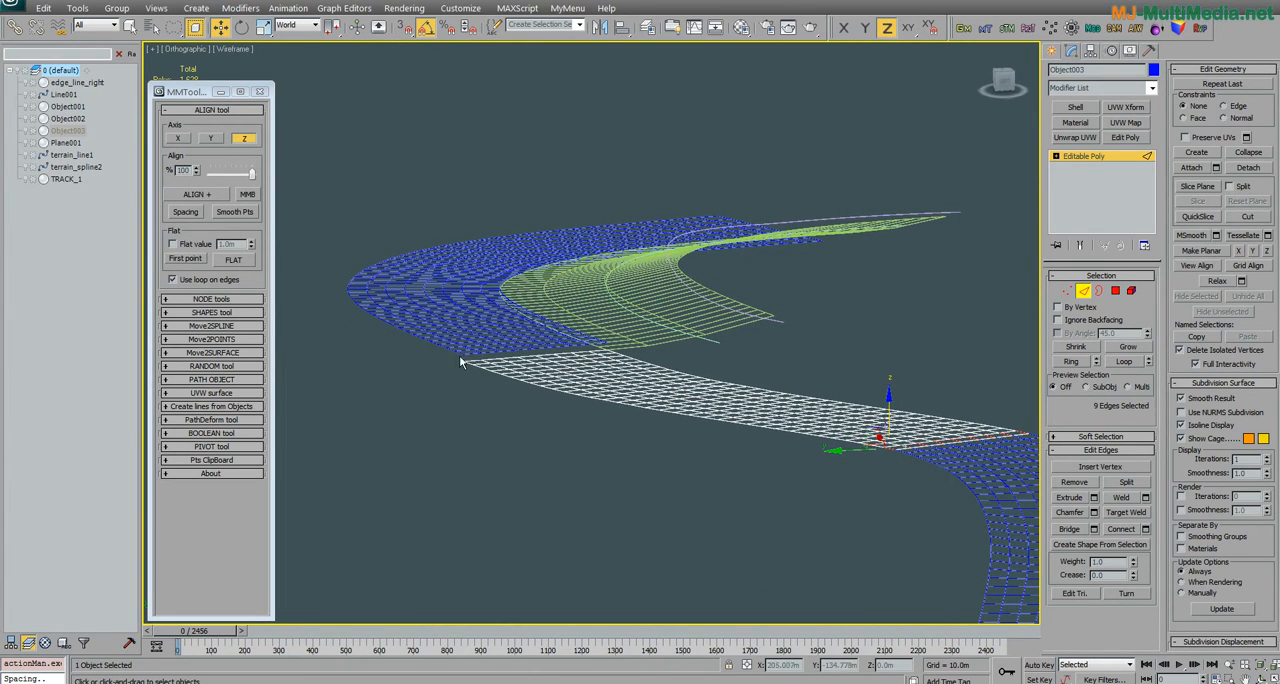
middle_click_drag(520, 358, 580, 350, "alt")
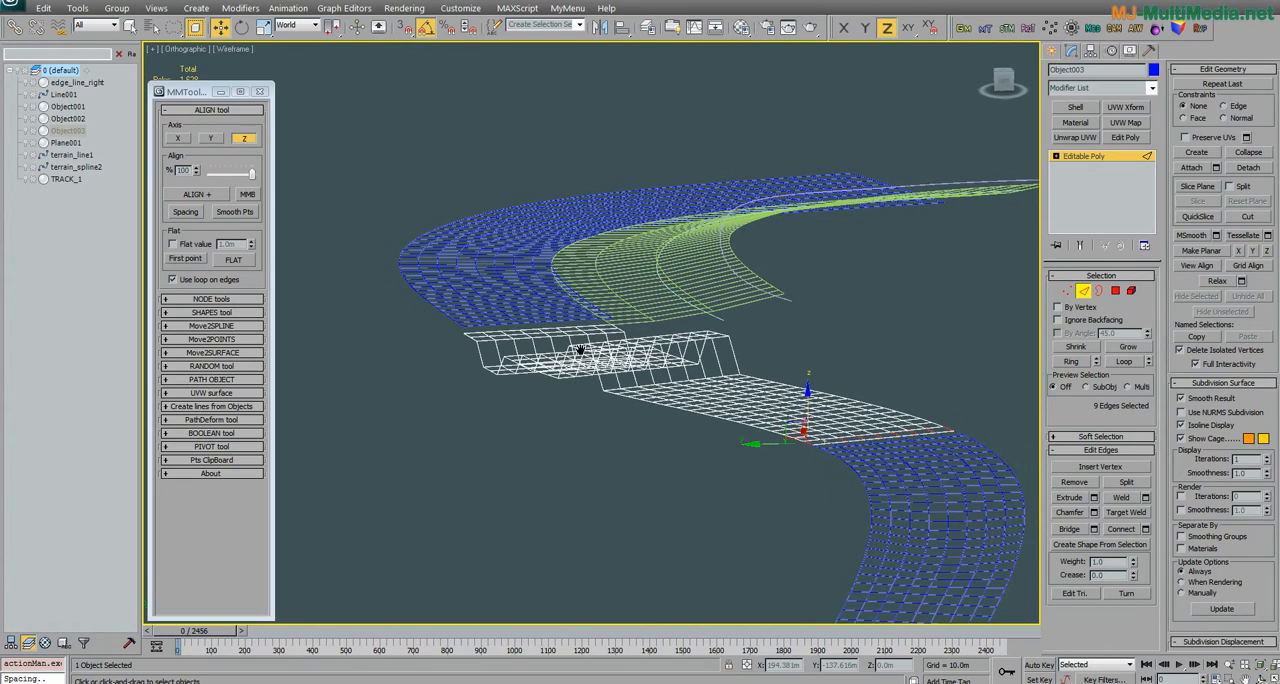
Step: Repeatedly smooth the points of the nine selected lengthwise edge loops on the Z axis to round off Object003's steps
left_click(247, 212)
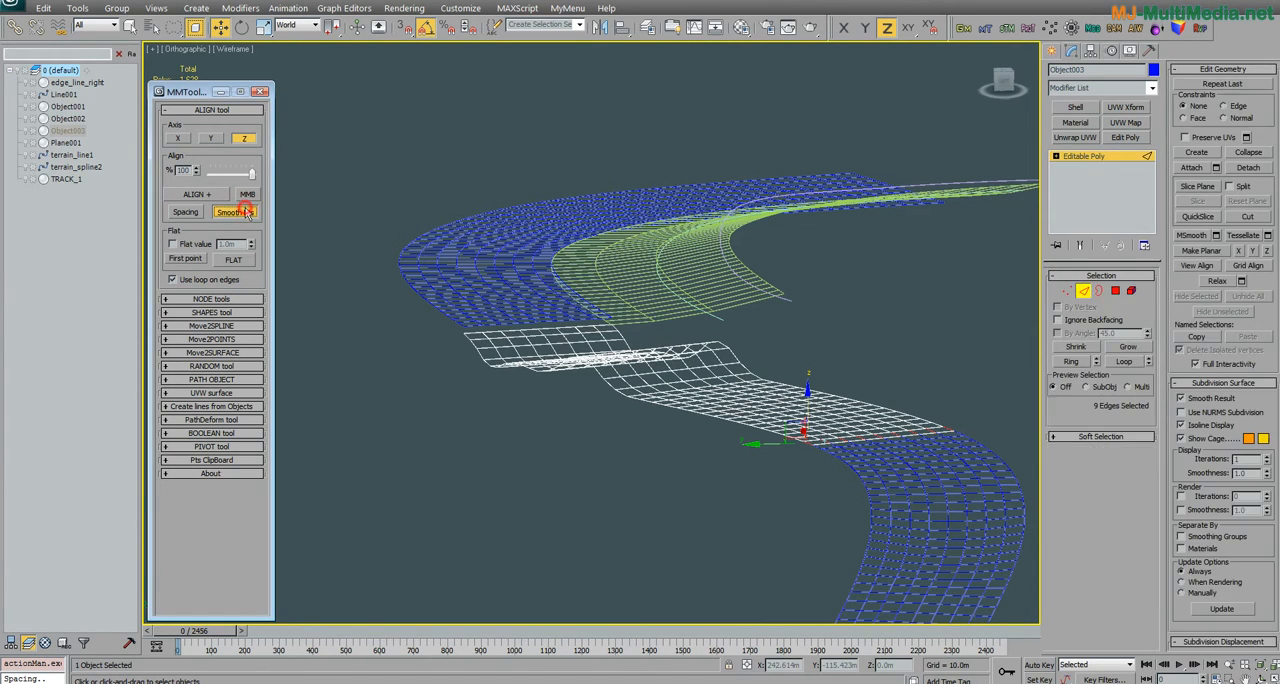
left_click(245, 209)
middle_click_drag(494, 368, 708, 346, "alt")
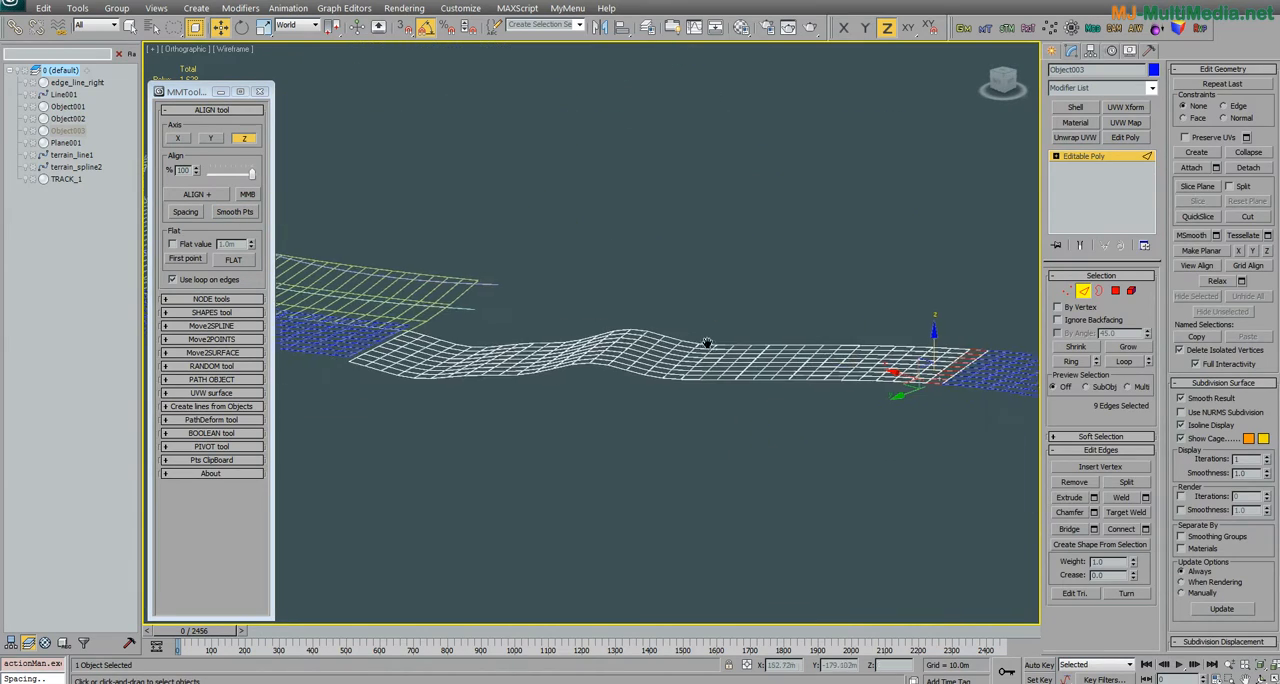
left_click(250, 212)
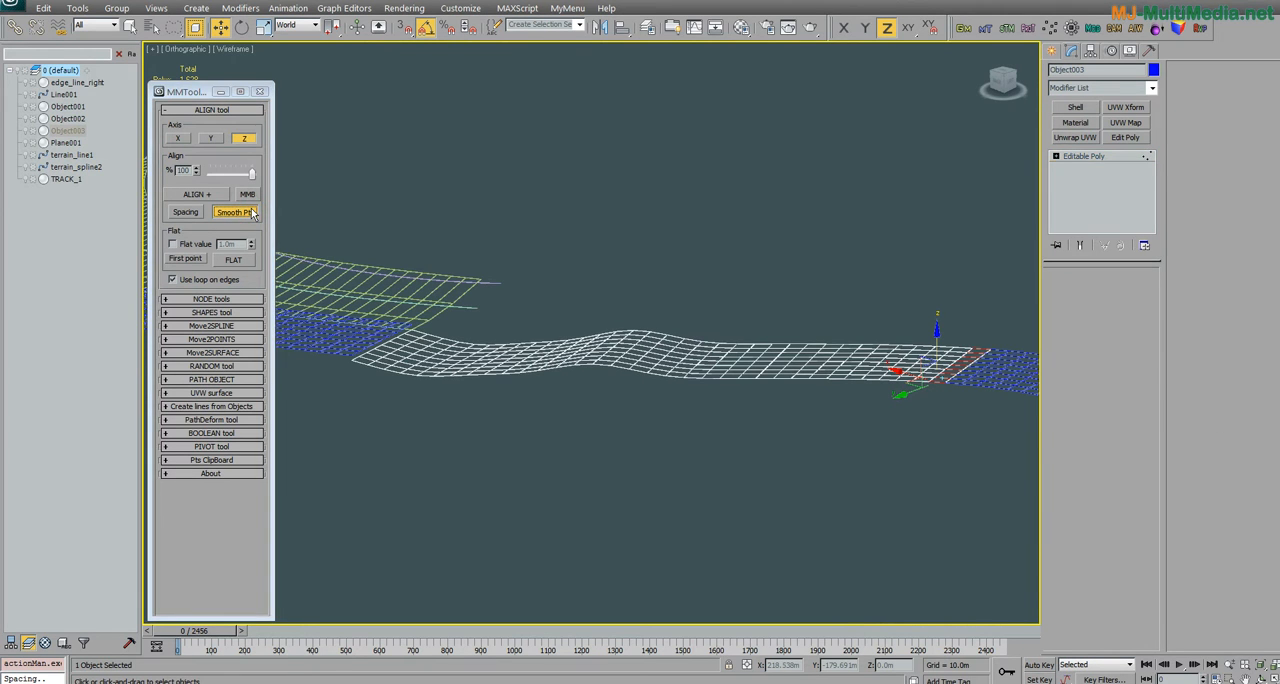
middle_click_drag(805, 414, 714, 383)
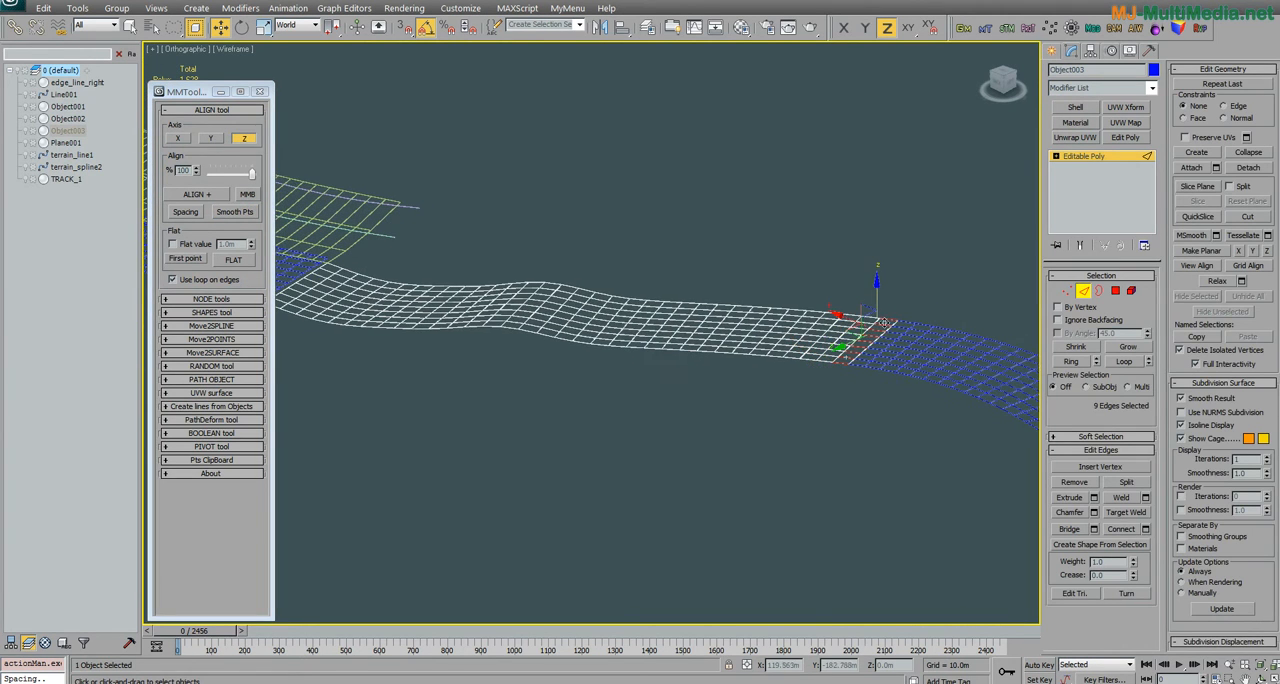
middle_click_drag(867, 350, 895, 356)
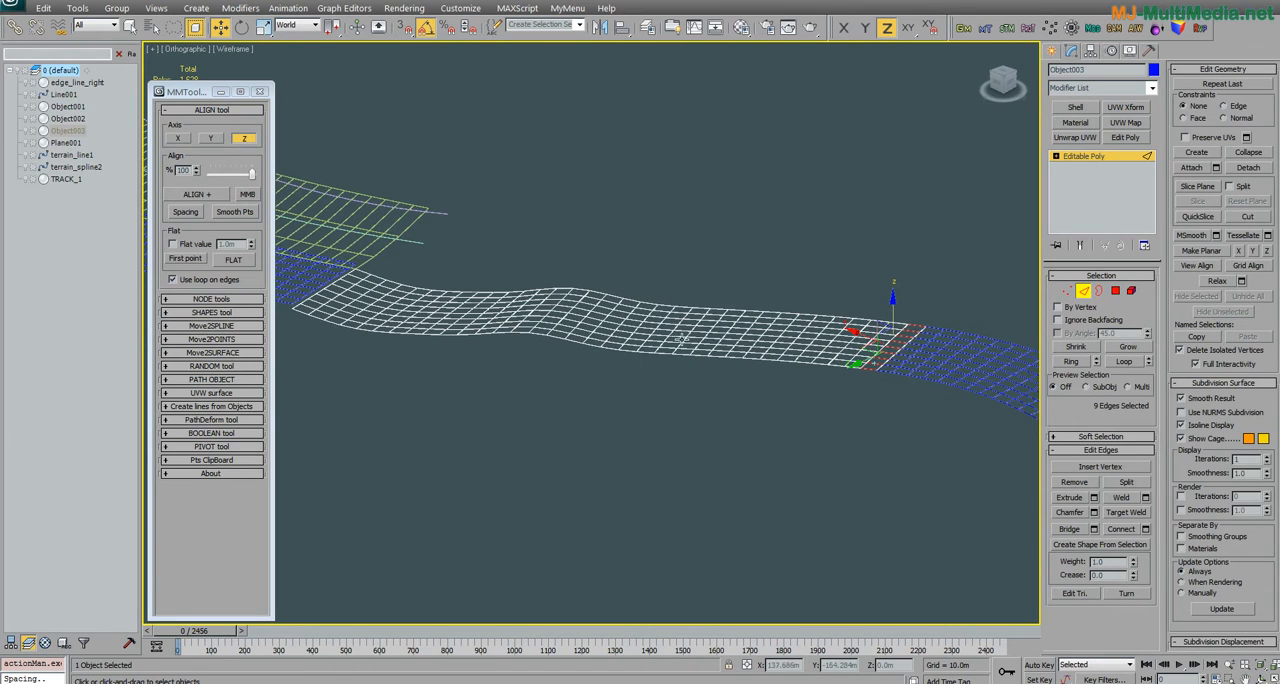
mouse_move(368, 317)
middle_mouse_down()
mouse_move(390, 311)
mouse_move(361, 317)
middle_mouse_up()
middle_click_drag(870, 359, 801, 360)
scroll(878, 363, "down", 3)
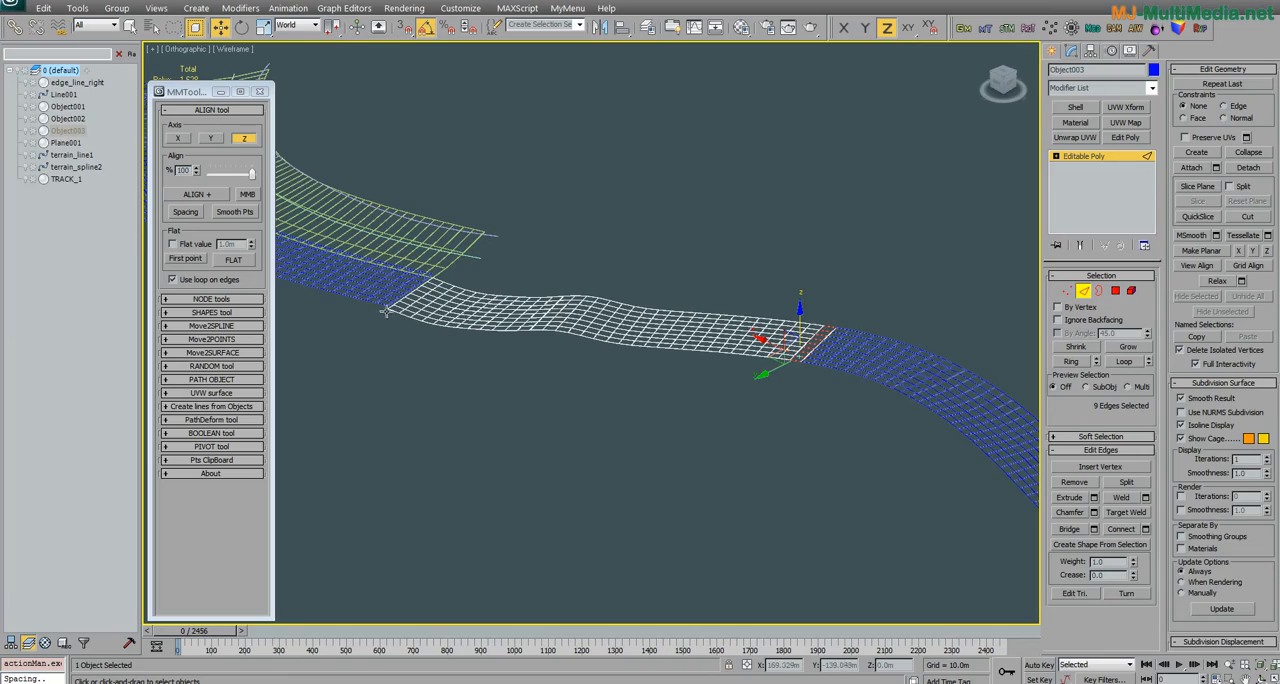
Step: Leave edge editing on Object003 and open the Move2POINTS tool settings
middle_click_drag(385, 307, 614, 307, "alt")
scroll(614, 307, "up", 3)
middle_click_drag(576, 247, 602, 285)
middle_click_drag(922, 426, 886, 322)
left_click(1084, 290)
key("w")
left_click_drag(200, 91, 204, 70)
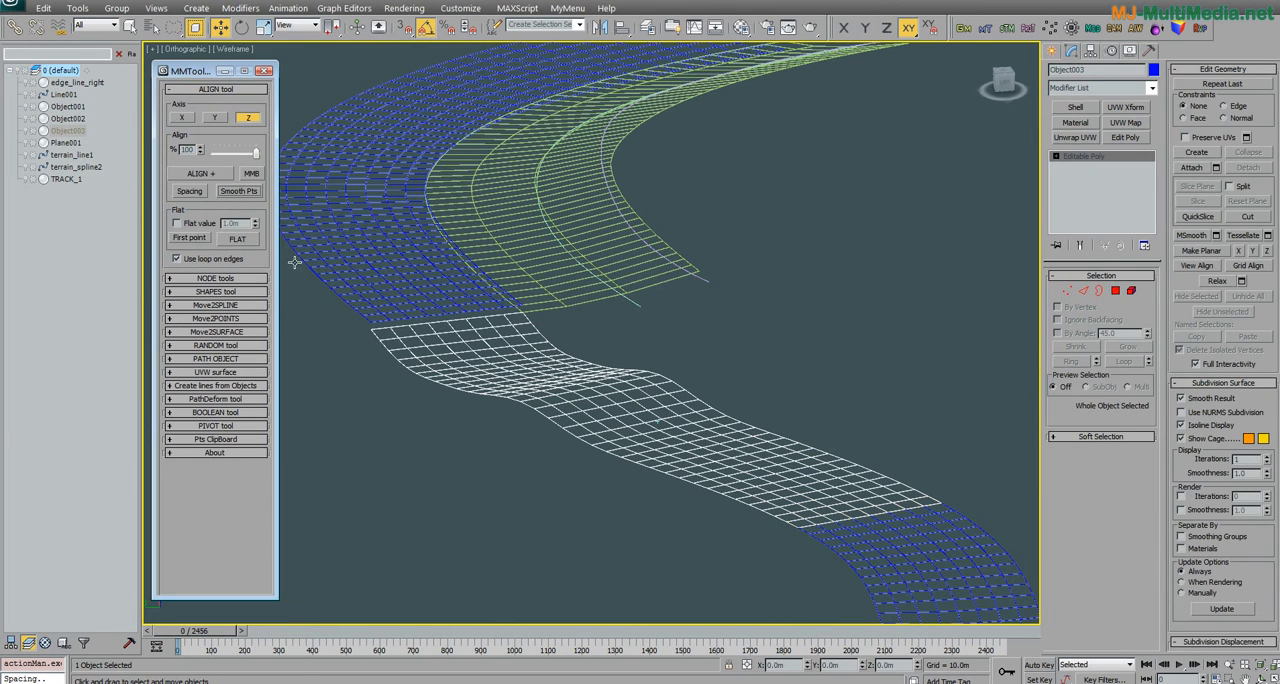
middle_click_drag(330, 301, 428, 346)
left_click(250, 319)
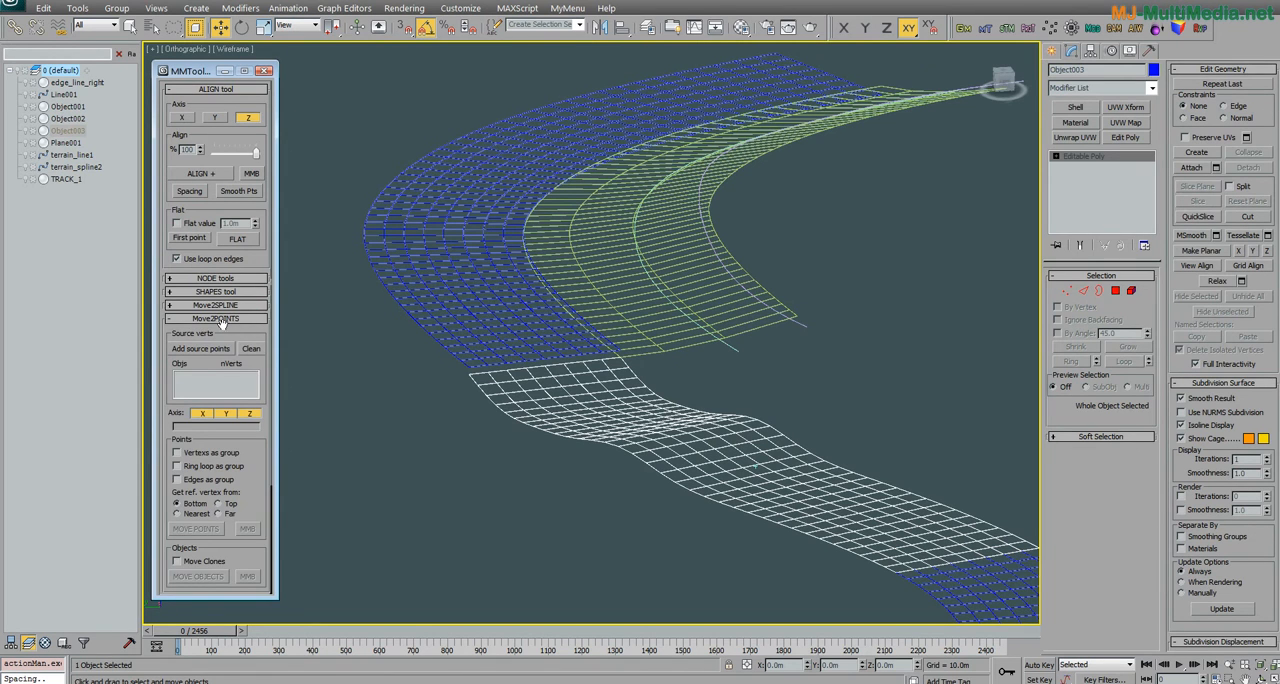
middle_click_drag(411, 278, 481, 321)
scroll(481, 321, "down", 9)
scroll(481, 321, "up", 6)
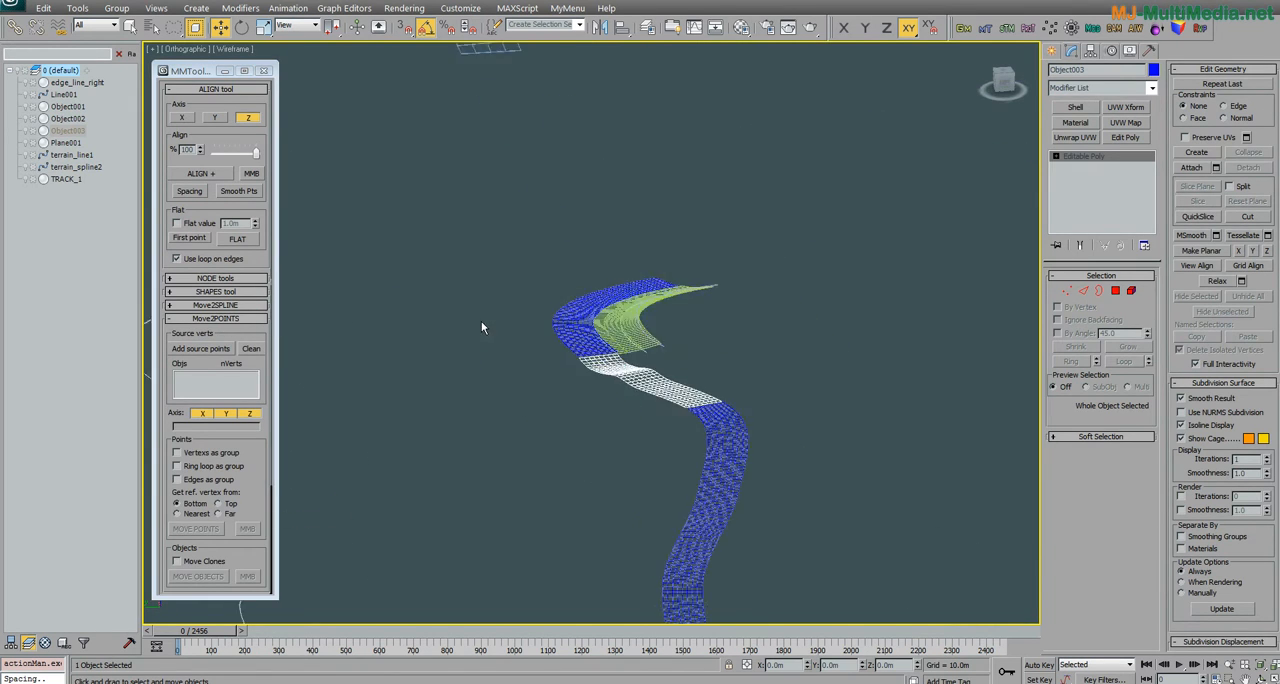
scroll(499, 309, "up", 2)
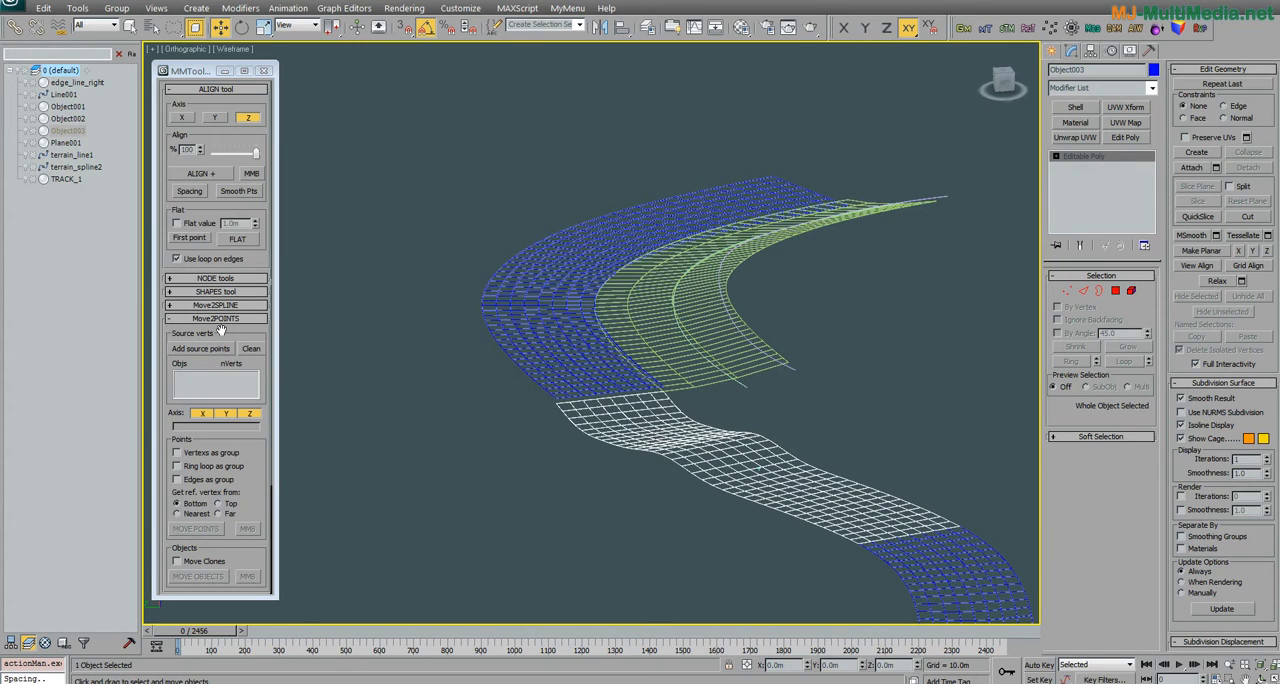
left_click_drag(199, 73, 203, 66)
left_click(200, 27)
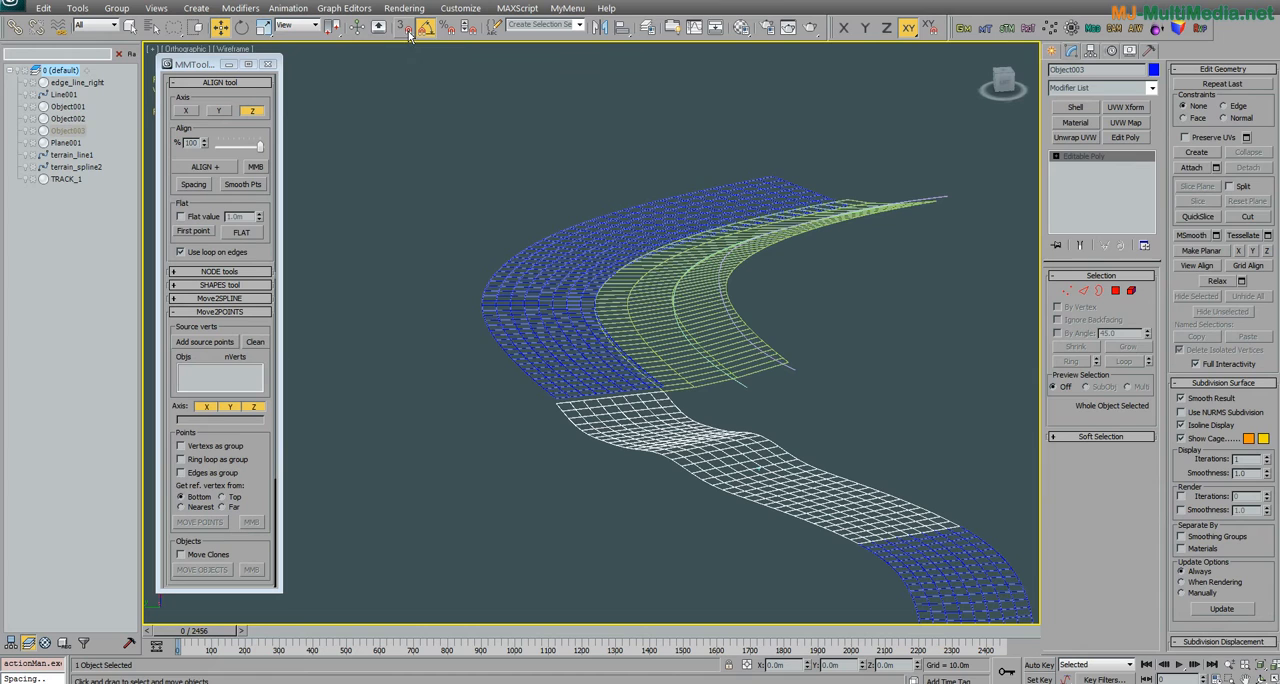
Step: Examine the vertices of edge_line_right along its border with the TRACK_1 strip
middle_click_drag(593, 274, 586, 263)
scroll(616, 317, "up", 4)
left_click(743, 421)
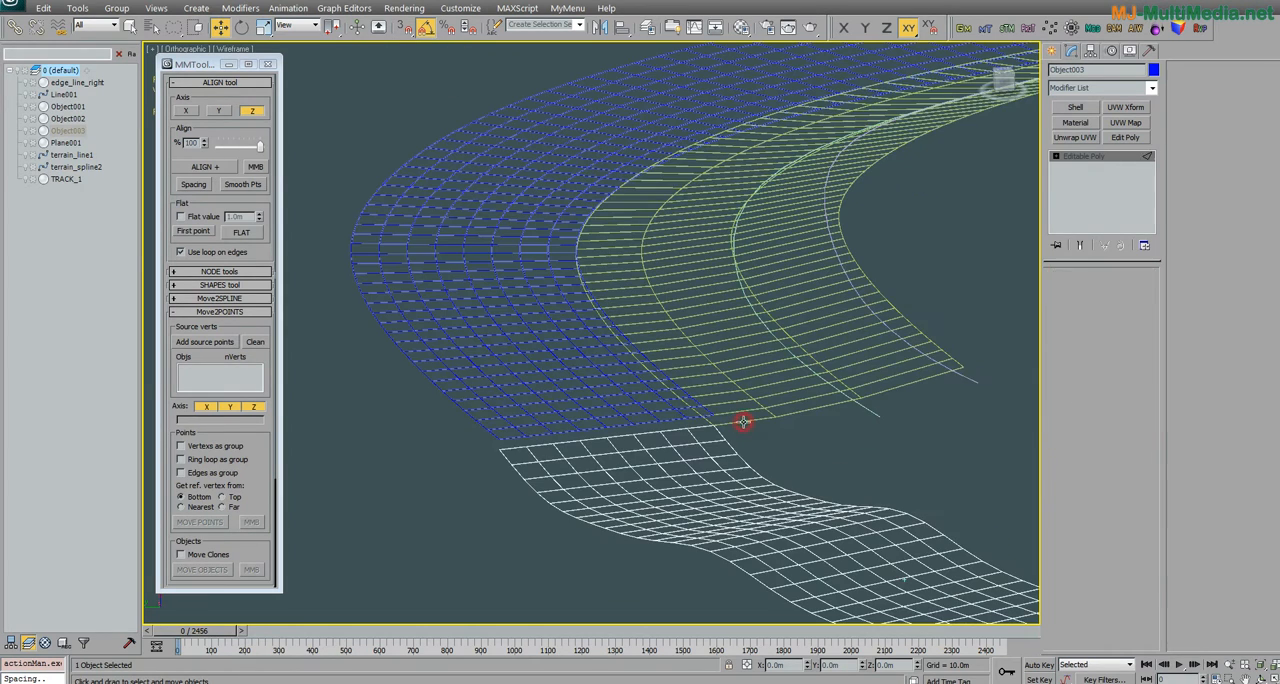
key("2")
middle_click_drag(729, 420, 650, 293)
left_click(1067, 290)
scroll(537, 340, "up", 3)
scroll(537, 337, "up", 3)
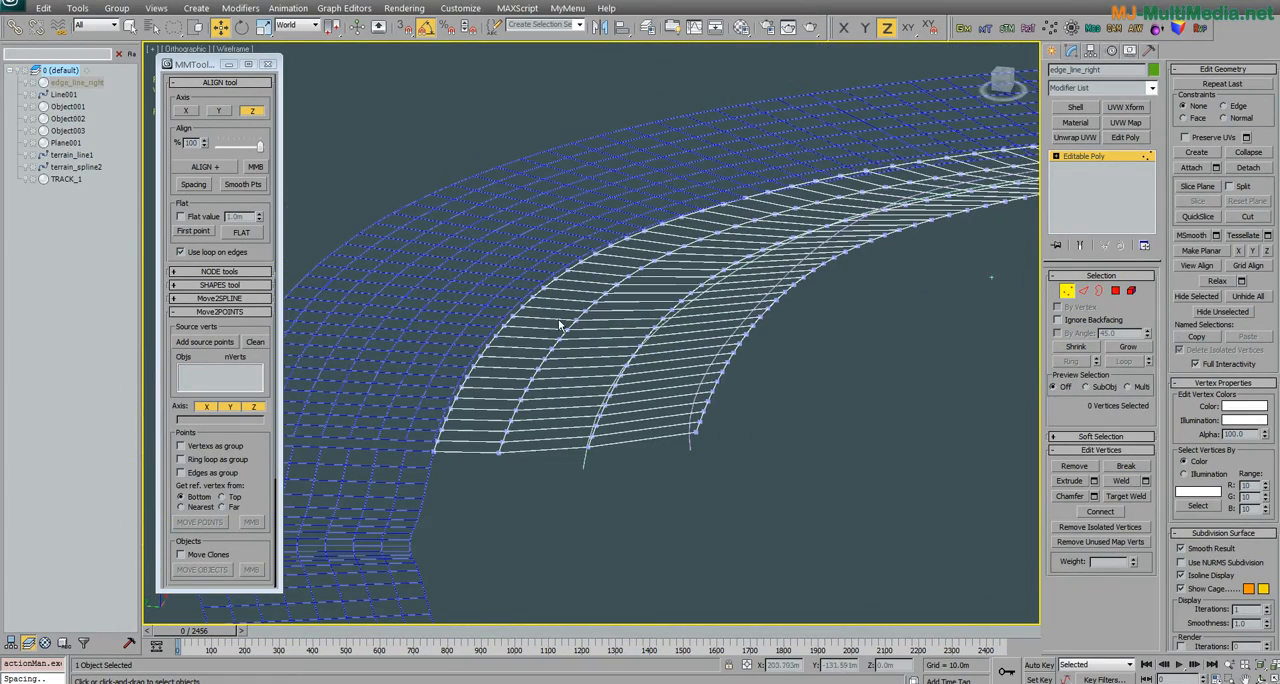
left_click(1067, 290)
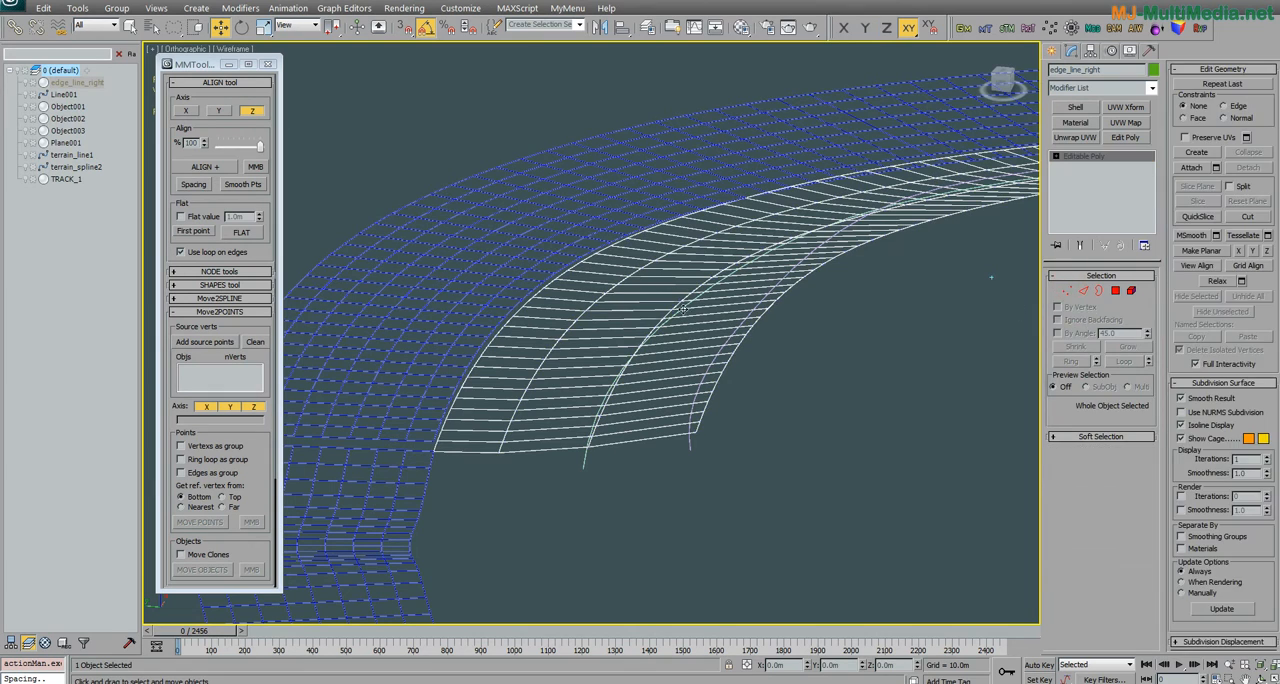
left_click(645, 300)
left_click(637, 293)
middle_click_drag(637, 293, 645, 413, "alt")
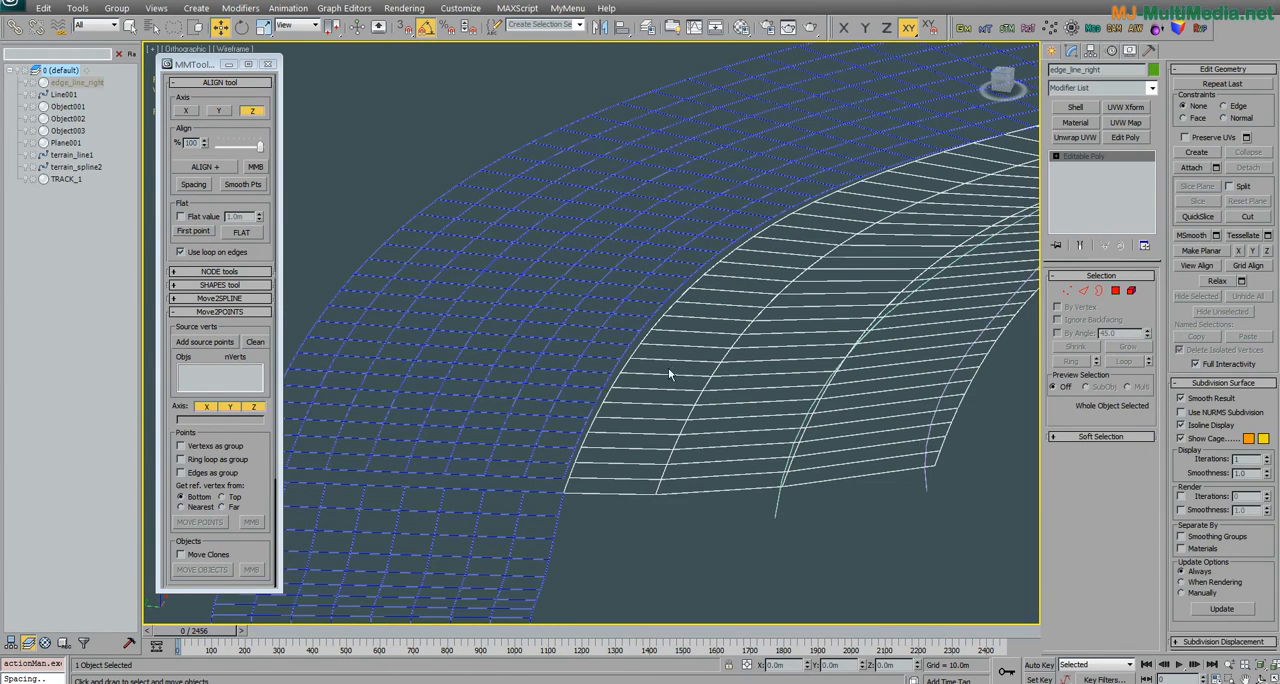
Step: Select the edge loop of TRACK_1 that runs along its border with edge_line_right
left_click(615, 364)
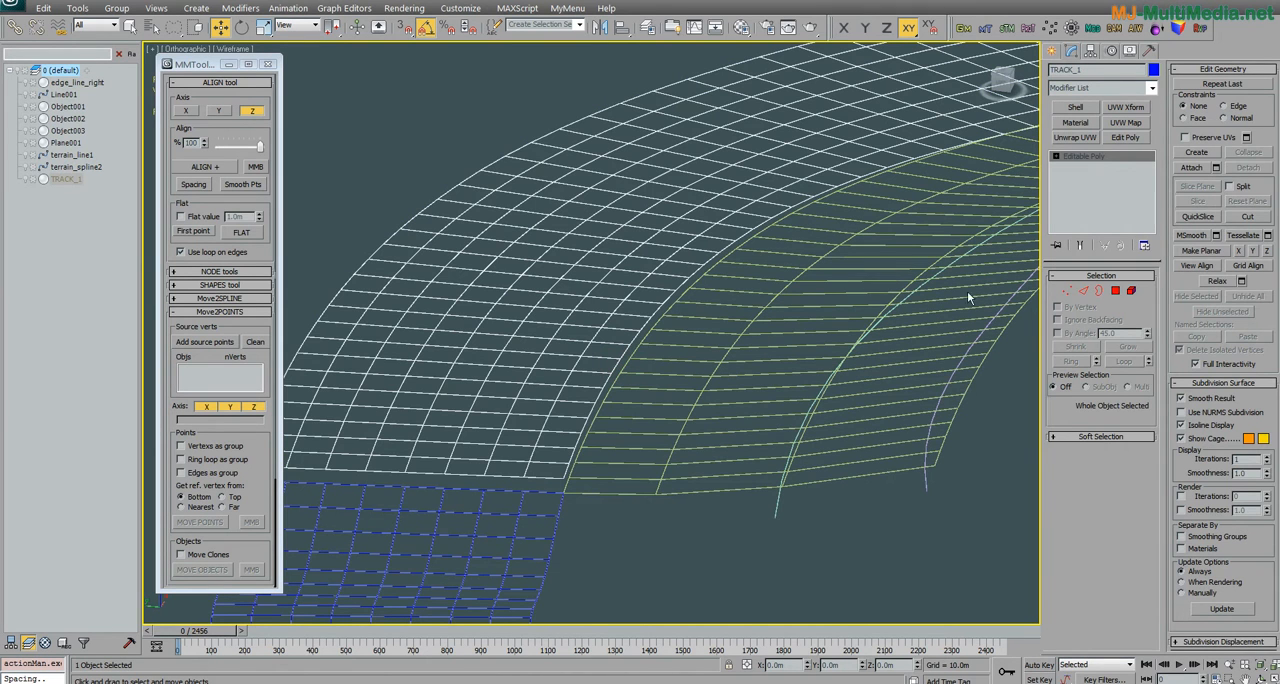
left_click(1083, 290)
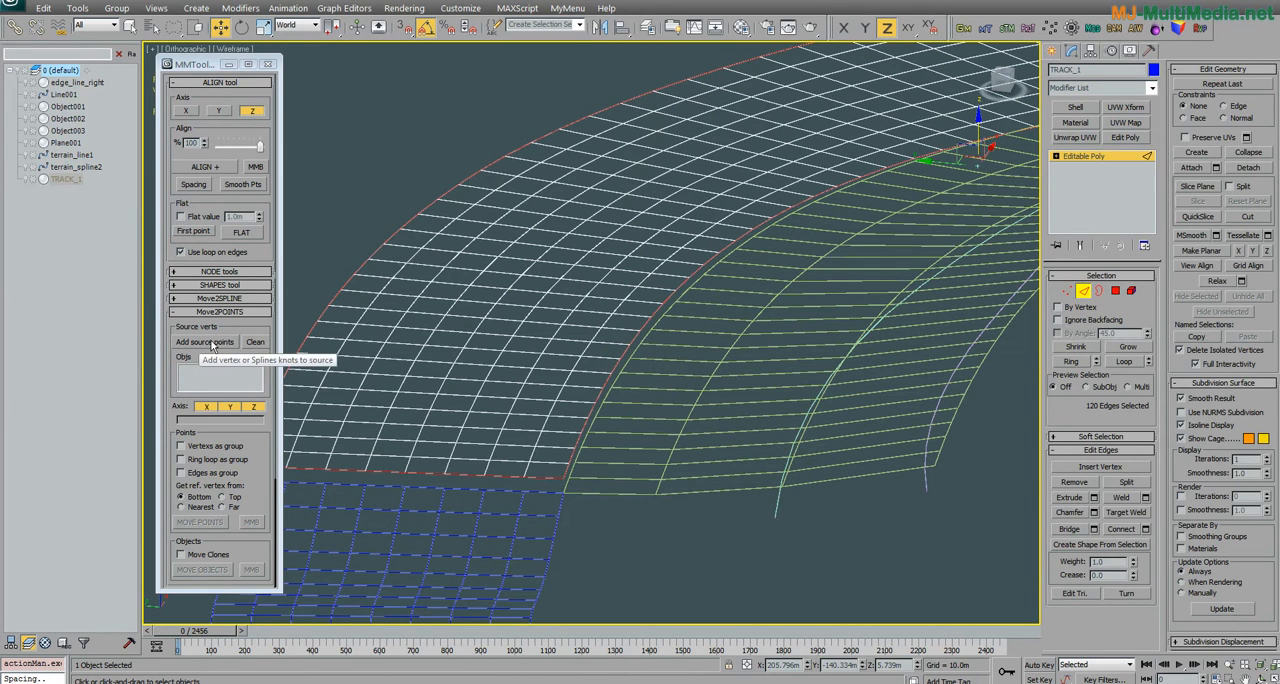
scroll(247, 450, "down", 2)
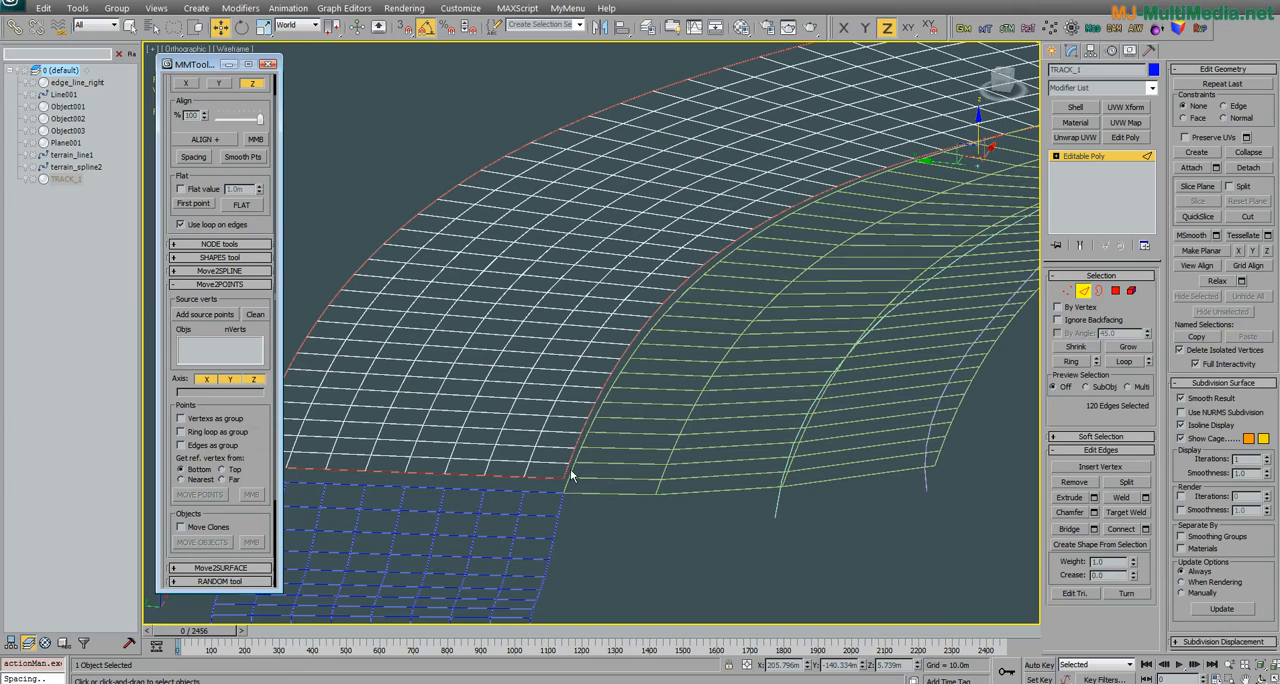
scroll(860, 215, "up", 1)
scroll(623, 346, "up", 1)
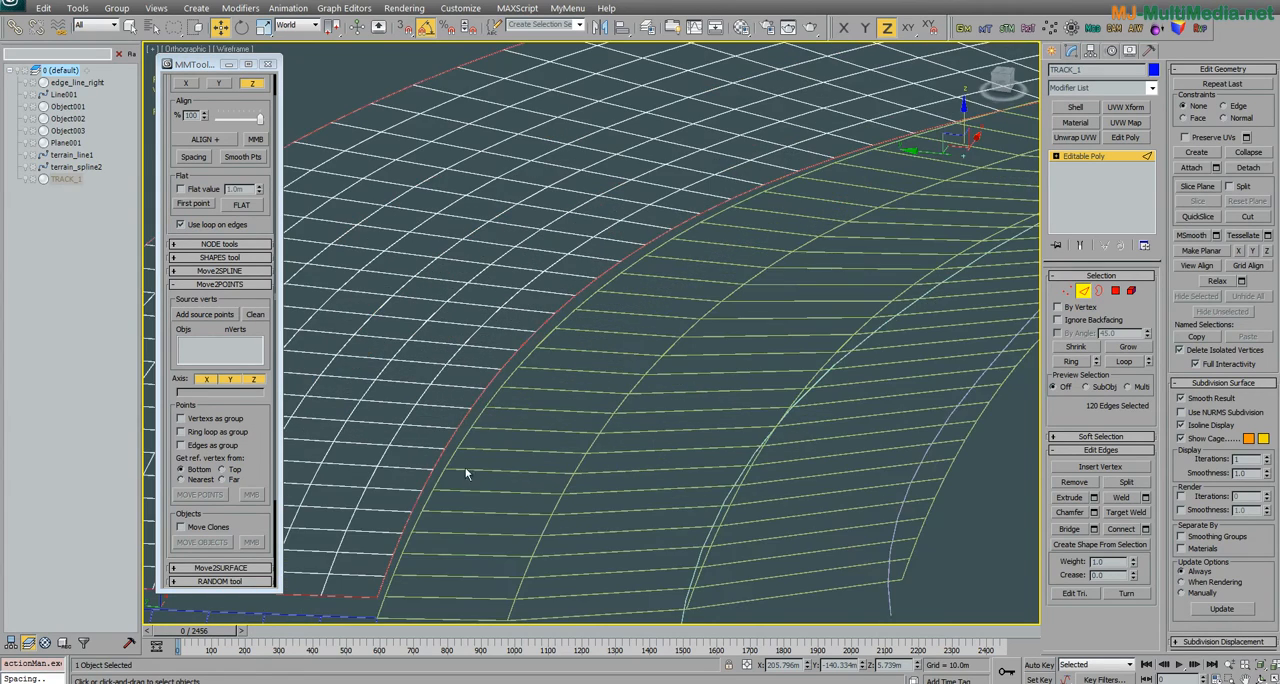
scroll(474, 457, "up", 1)
left_click(518, 462)
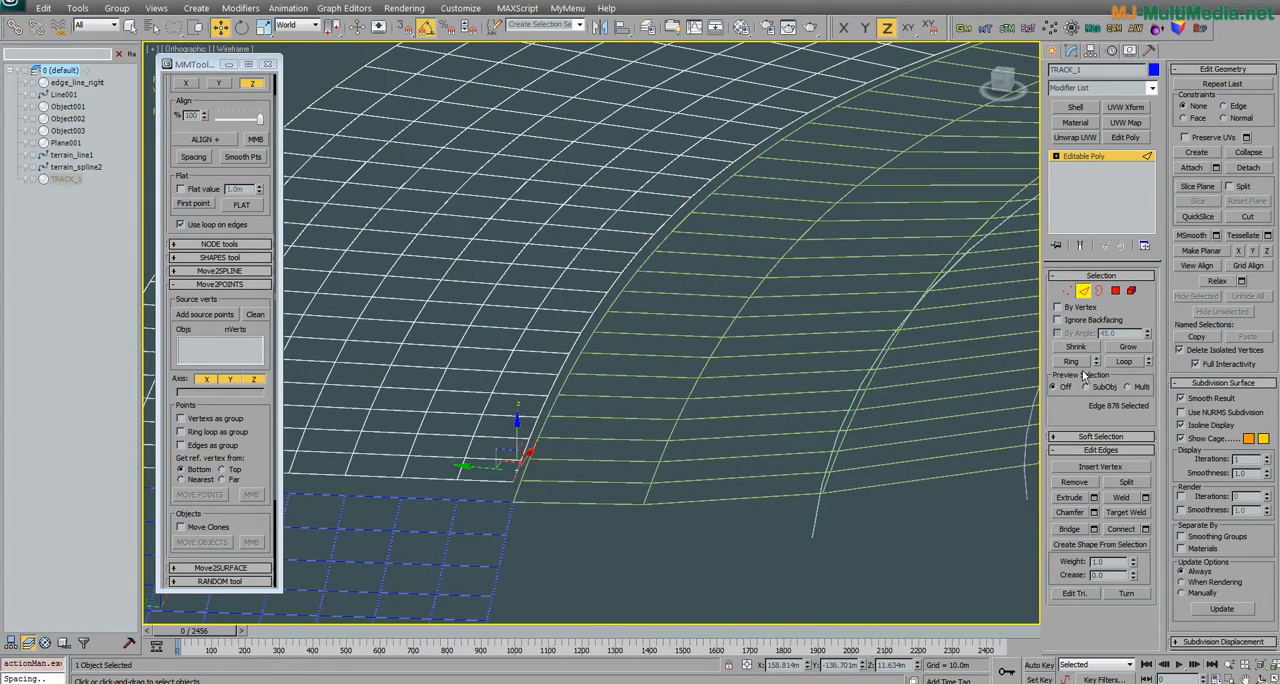
left_click(1125, 362)
middle_click_drag(667, 317, 649, 331)
scroll(649, 331, "down", 4)
middle_click_drag(800, 250, 600, 308)
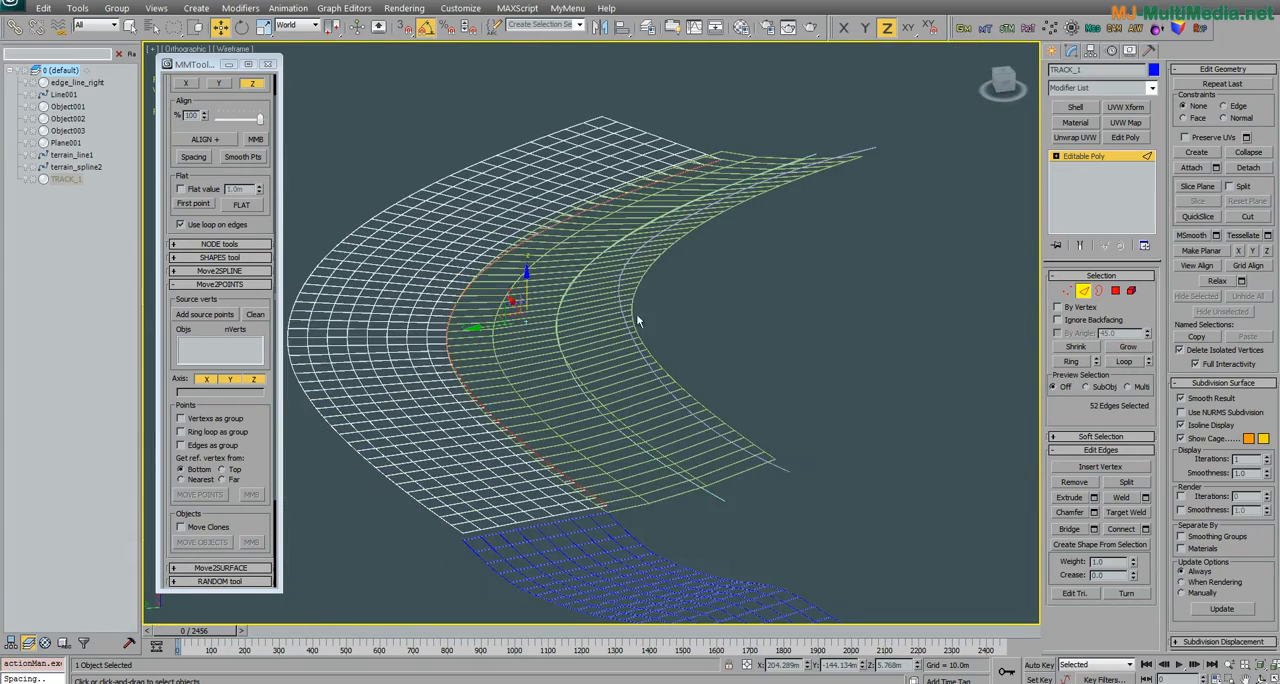
middle_click_drag(661, 346, 705, 300)
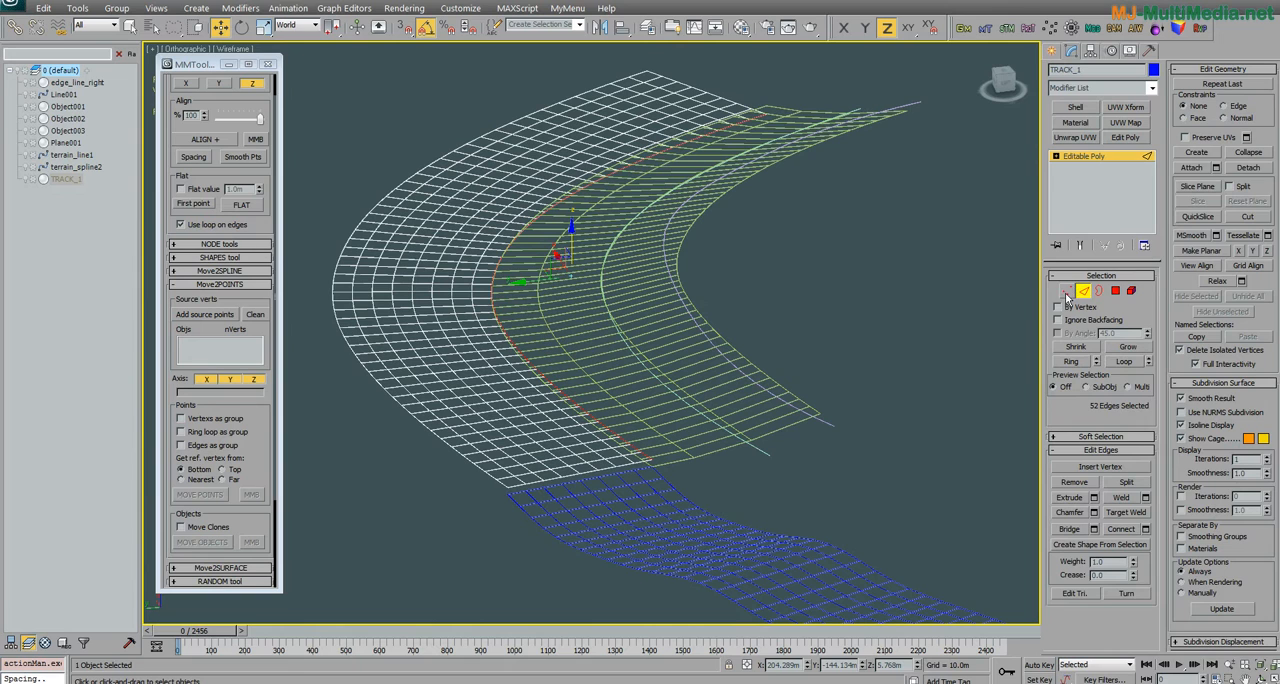
Step: Convert TRACK_1's border edge loop to a vertex selection and add it as source points for Move2POINTS
left_click(1066, 291, "ctrl")
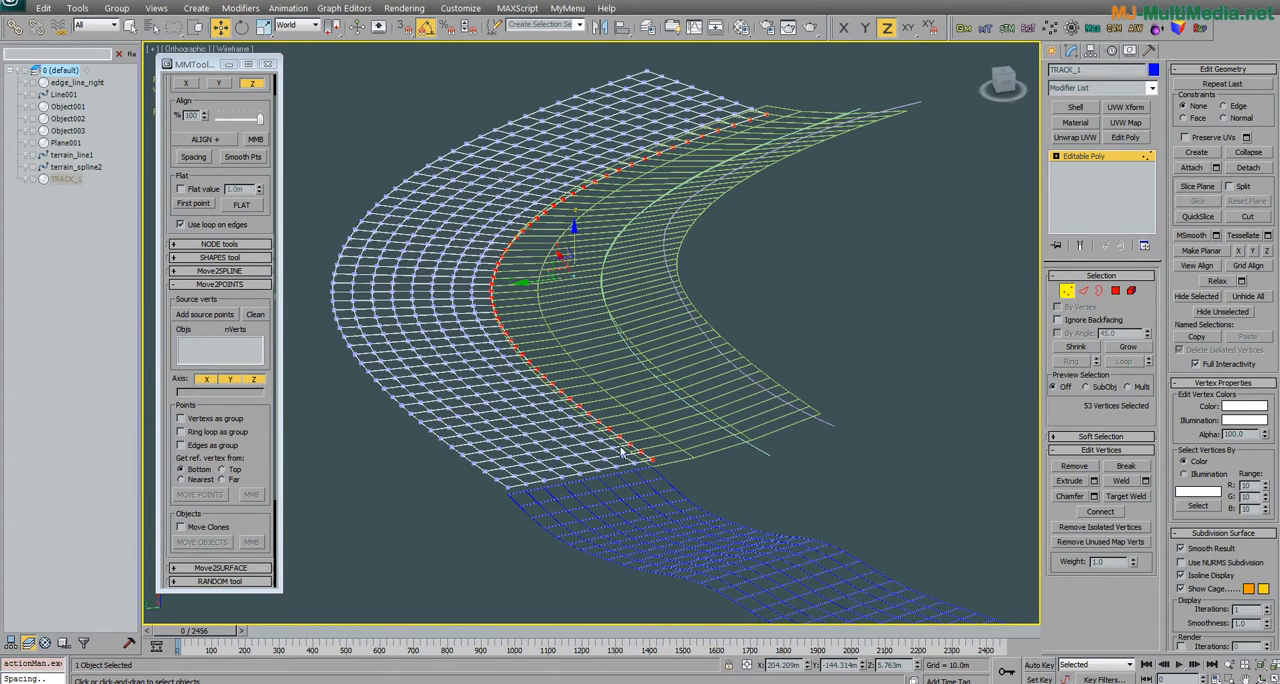
key("alt")
left_click(229, 316)
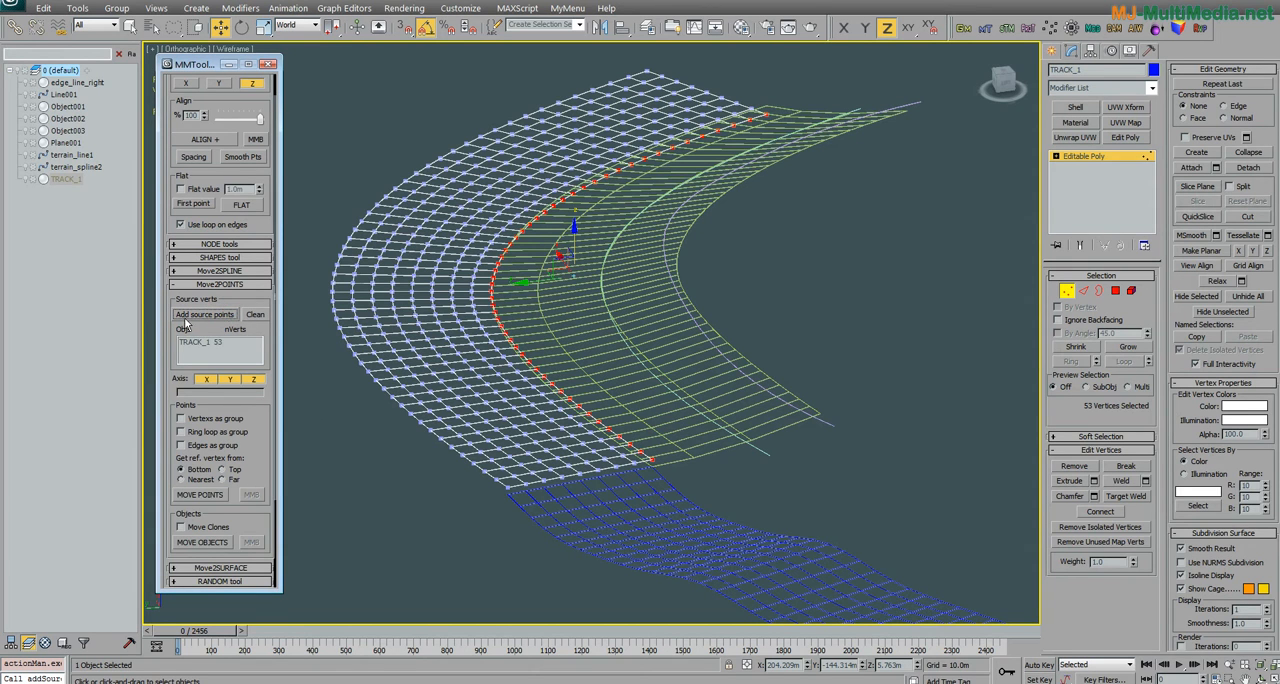
middle_click_drag(458, 348, 493, 346, "alt")
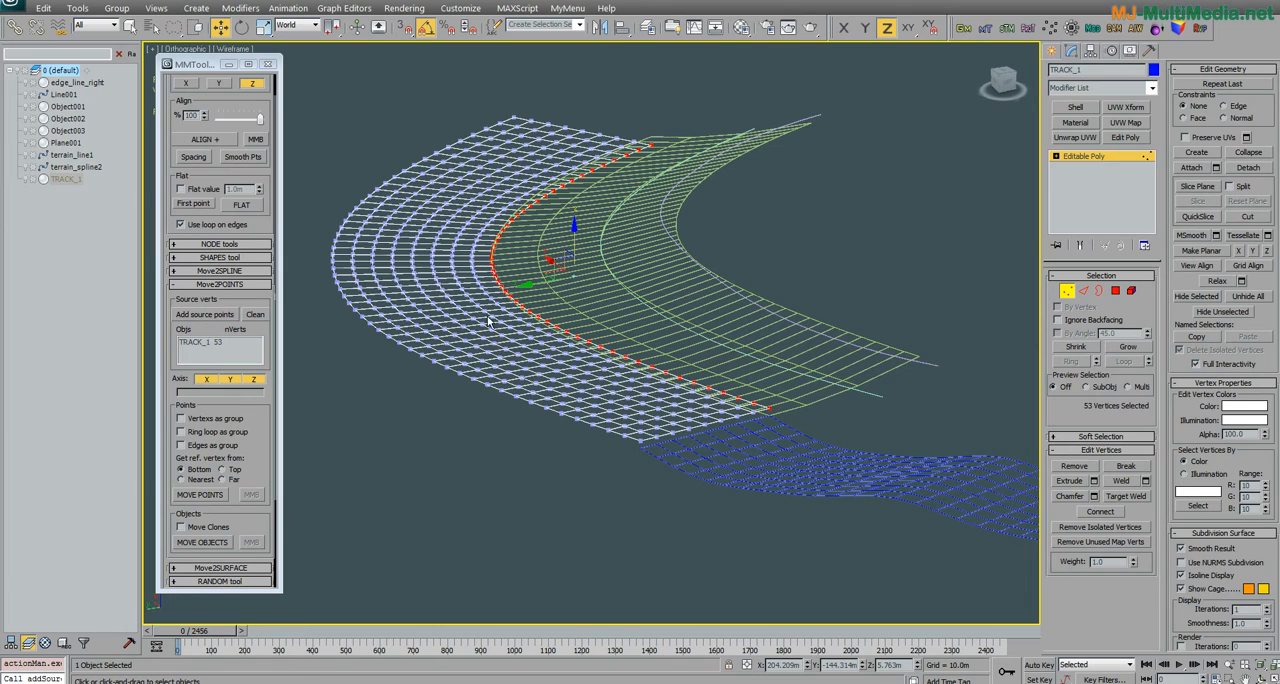
middle_click_drag(484, 312, 568, 310)
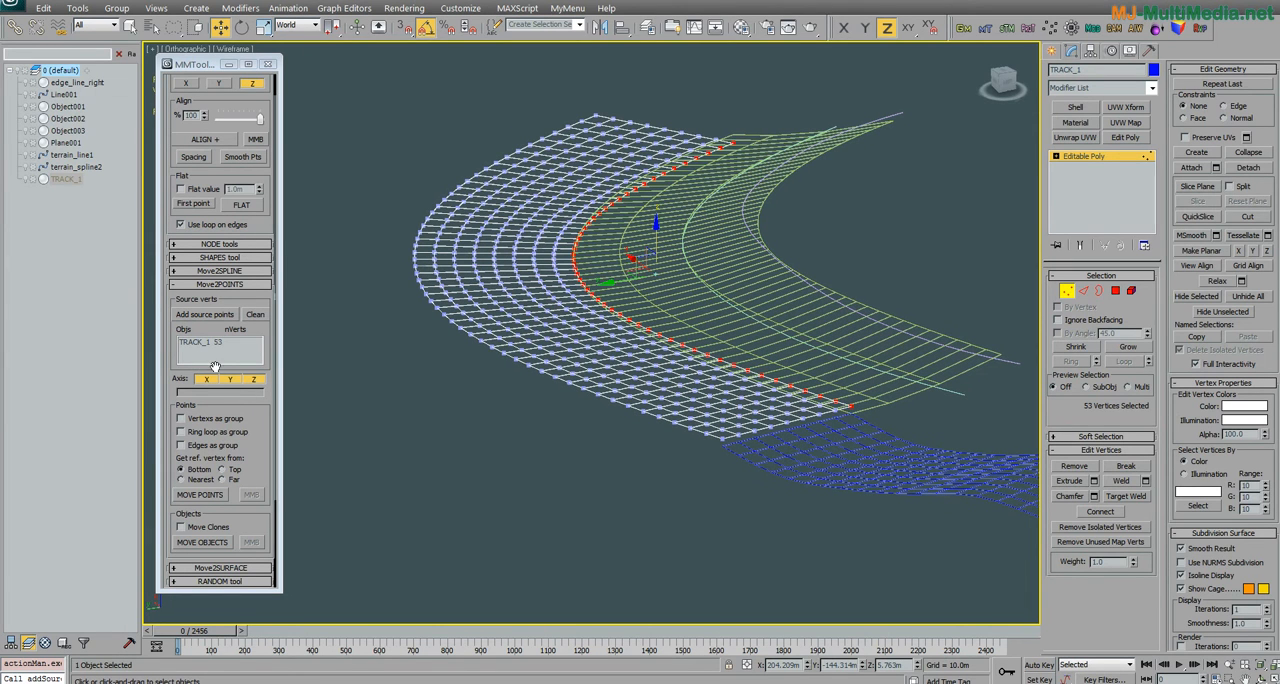
middle_click_drag(628, 335, 563, 337)
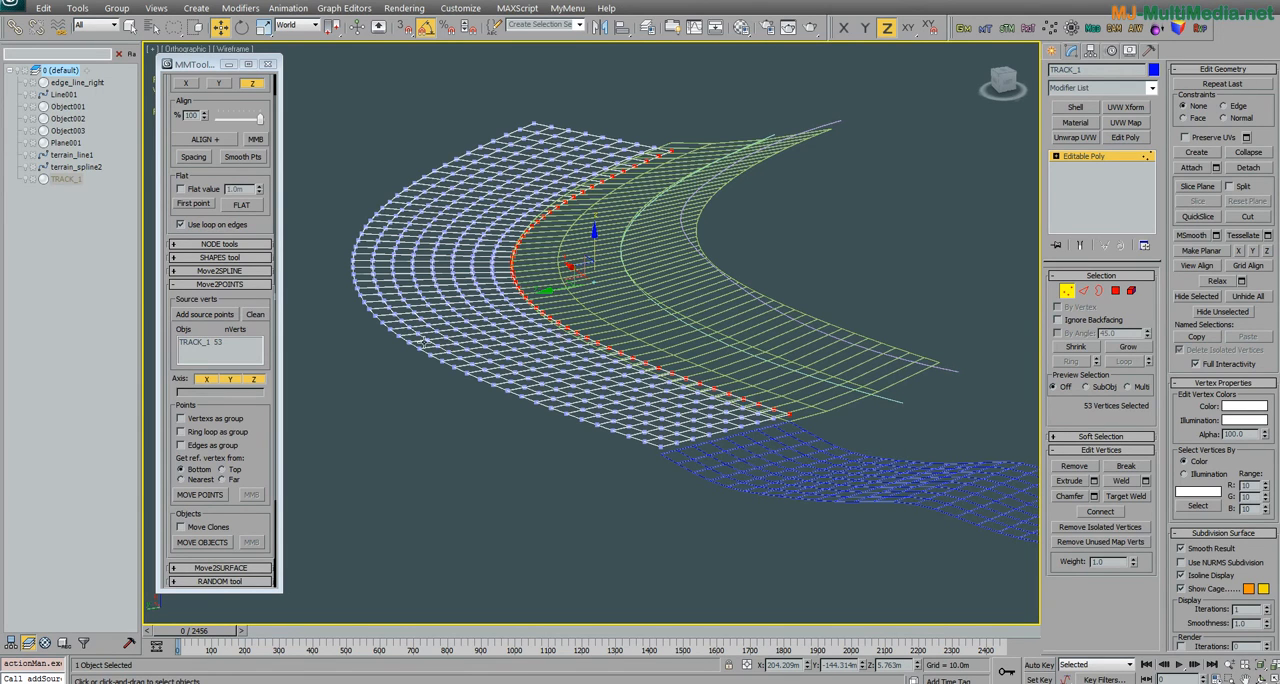
scroll(250, 380, "down", 2)
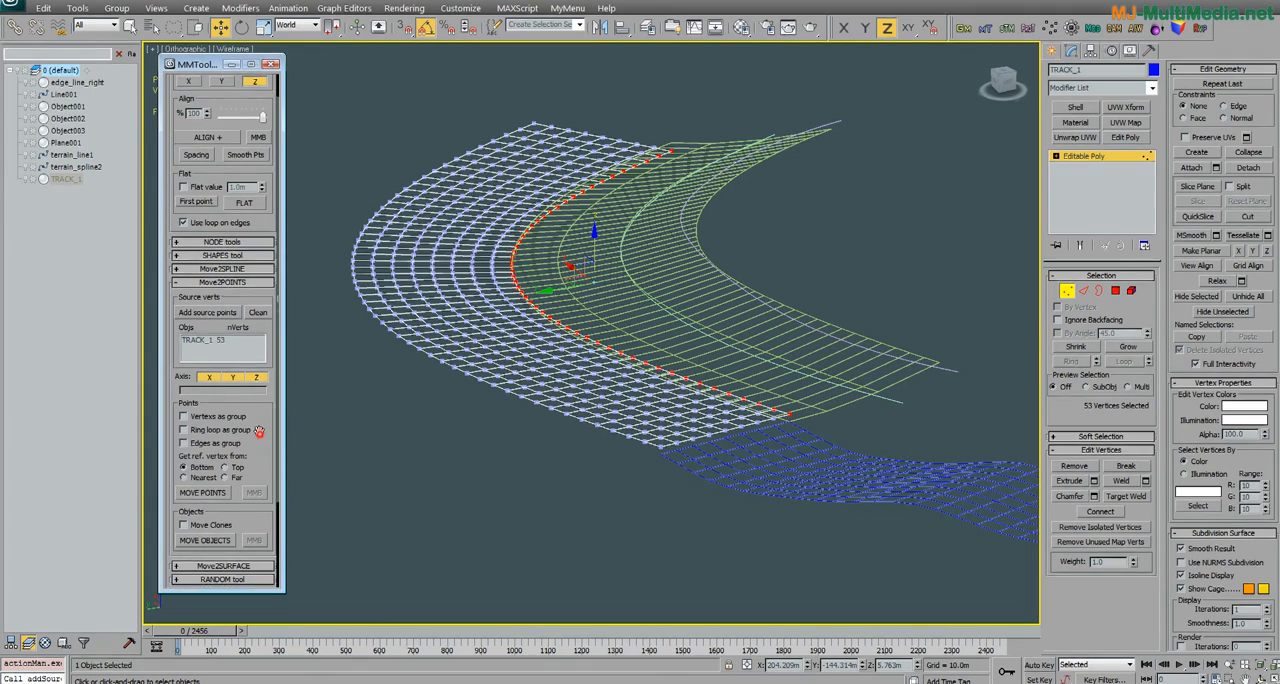
middle_click_drag(644, 450, 616, 463, "alt")
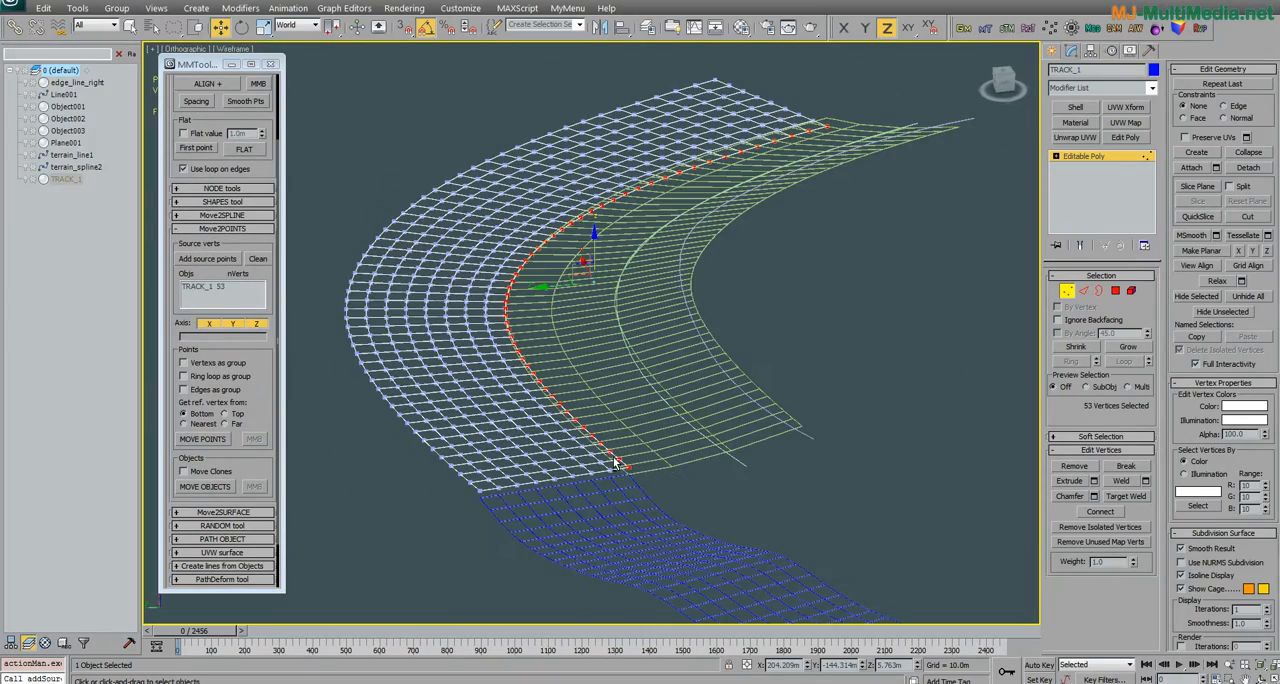
scroll(605, 462, "up", 3)
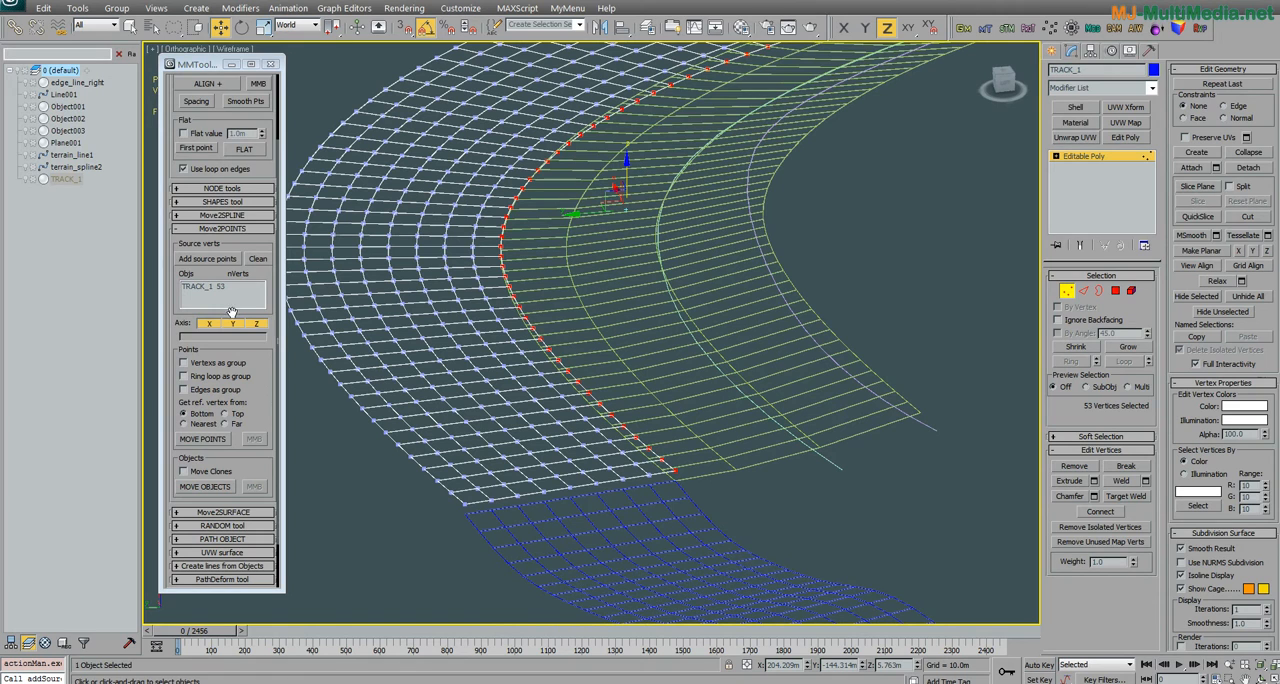
Step: Leave TRACK_1 and select the two end vertices of edge_line_right on the border with the track
left_click(1131, 165)
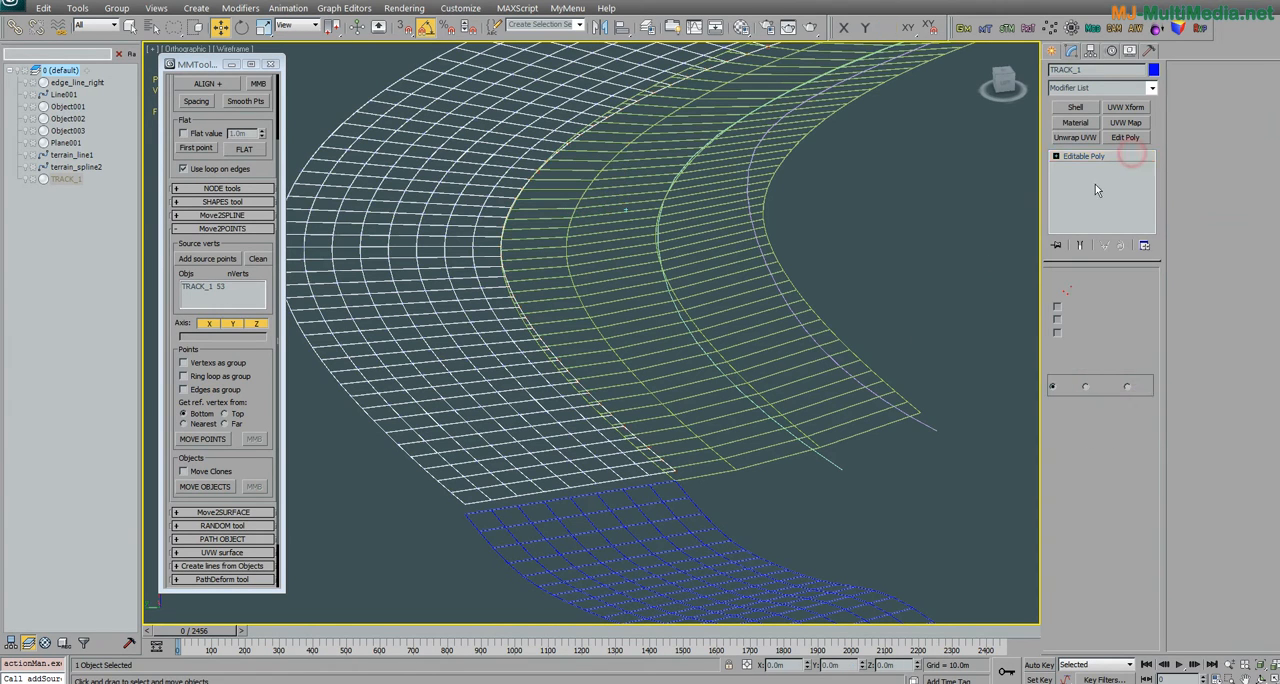
left_click(729, 466)
left_click(1067, 290)
left_click_drag(690, 501, 657, 465)
middle_click_drag(657, 466, 620, 385, "alt")
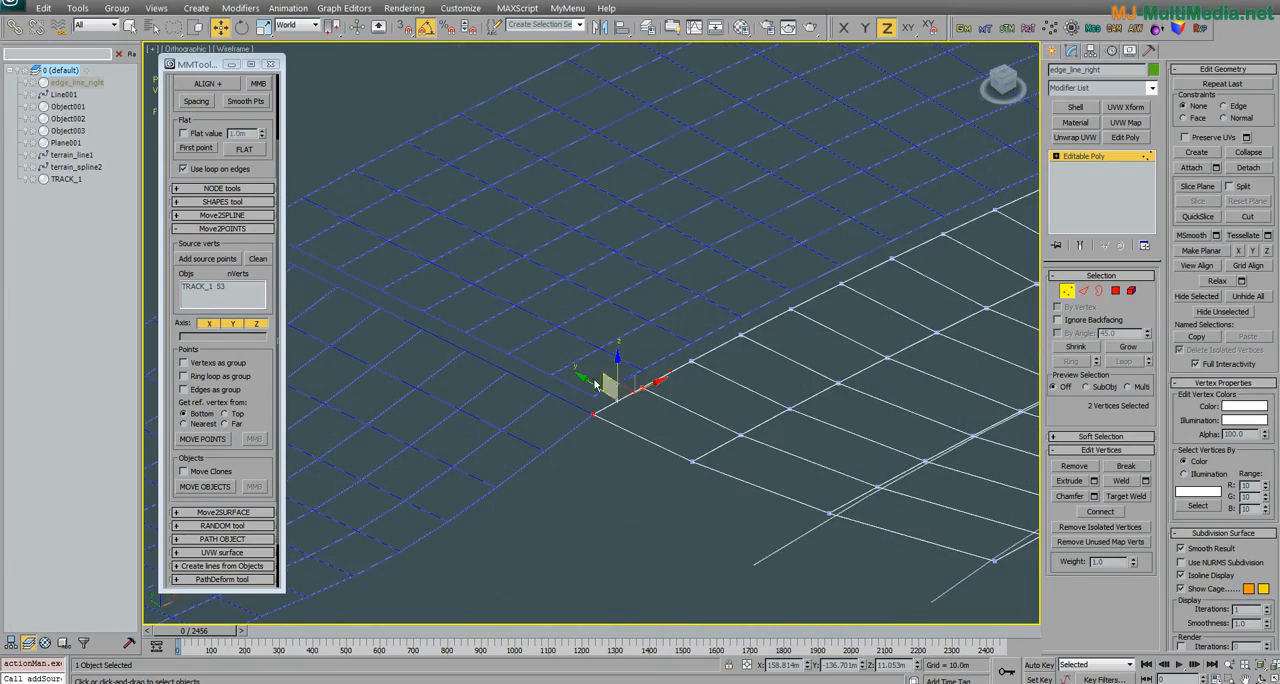
Step: Move the two selected vertices onto the source points on X, Y and Z, and undo the move
left_click_drag(258, 355, 254, 301)
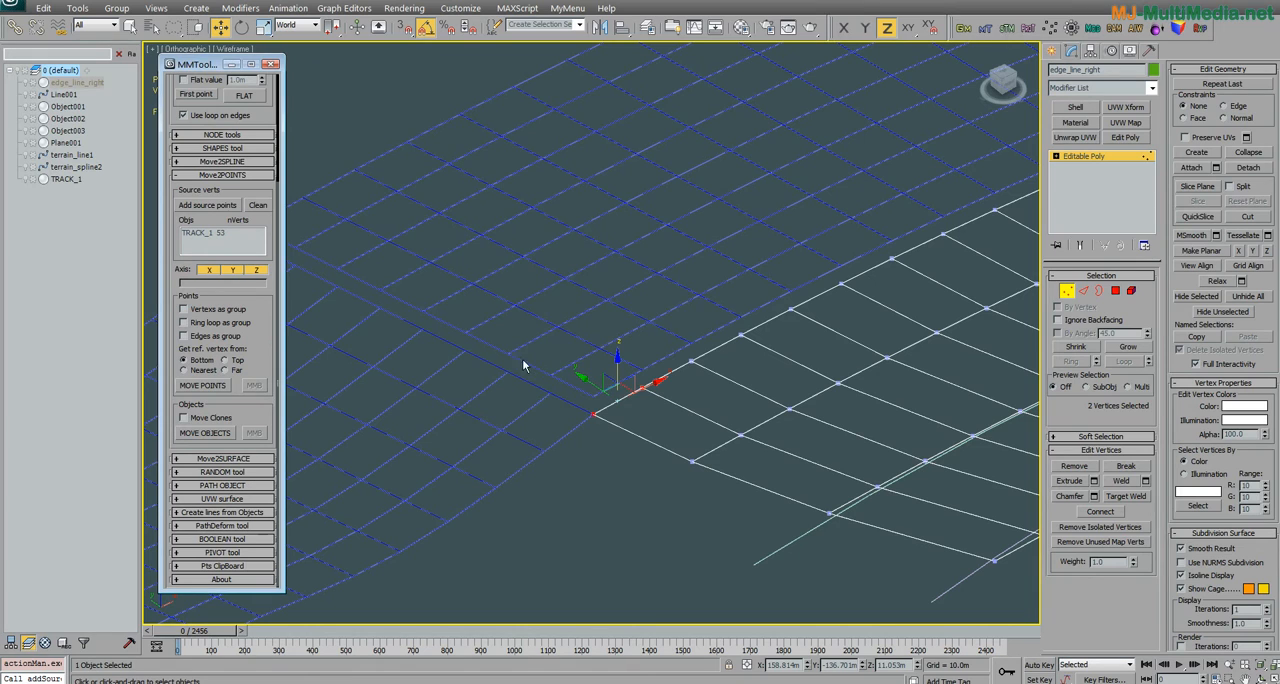
left_click(254, 272)
left_click(256, 272)
left_click(216, 387)
middle_click_drag(668, 408, 640, 428)
scroll(638, 429, "up", 2)
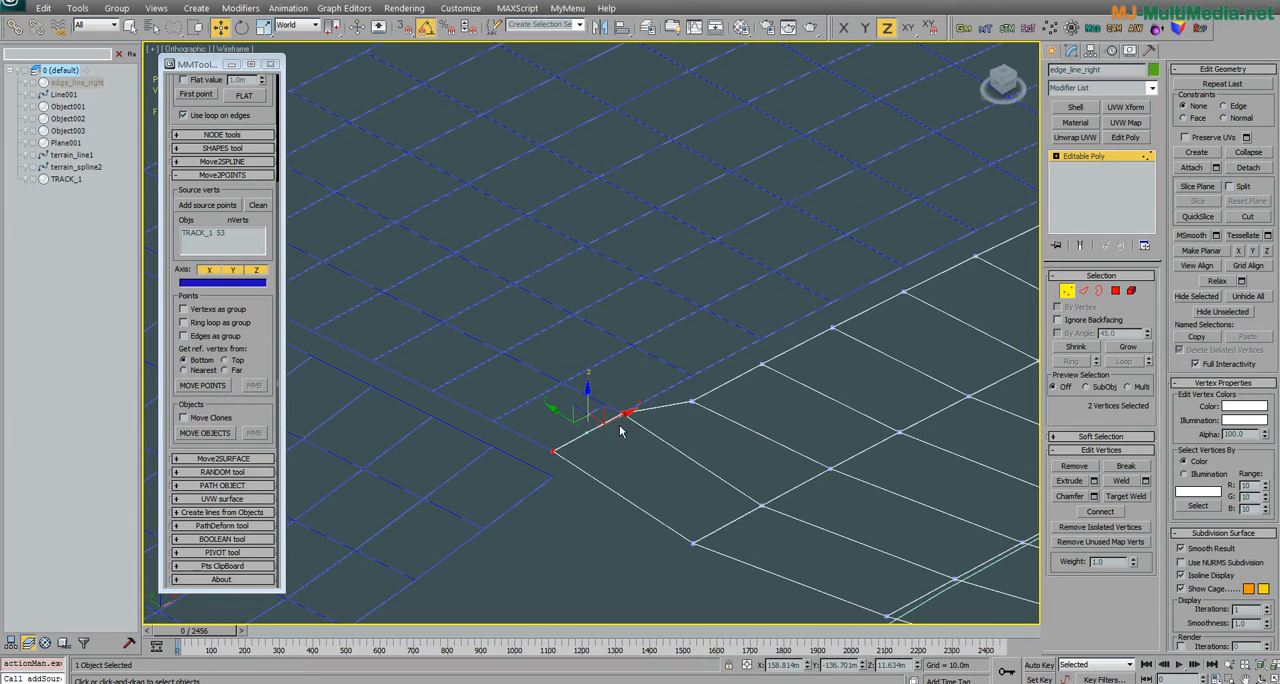
key("ctrl+z")
Step: Try moving the two vertices onto the source points with different X, Y and Z combinations, restoring all three axes
middle_click_drag(640, 472, 589, 437)
left_click(258, 272)
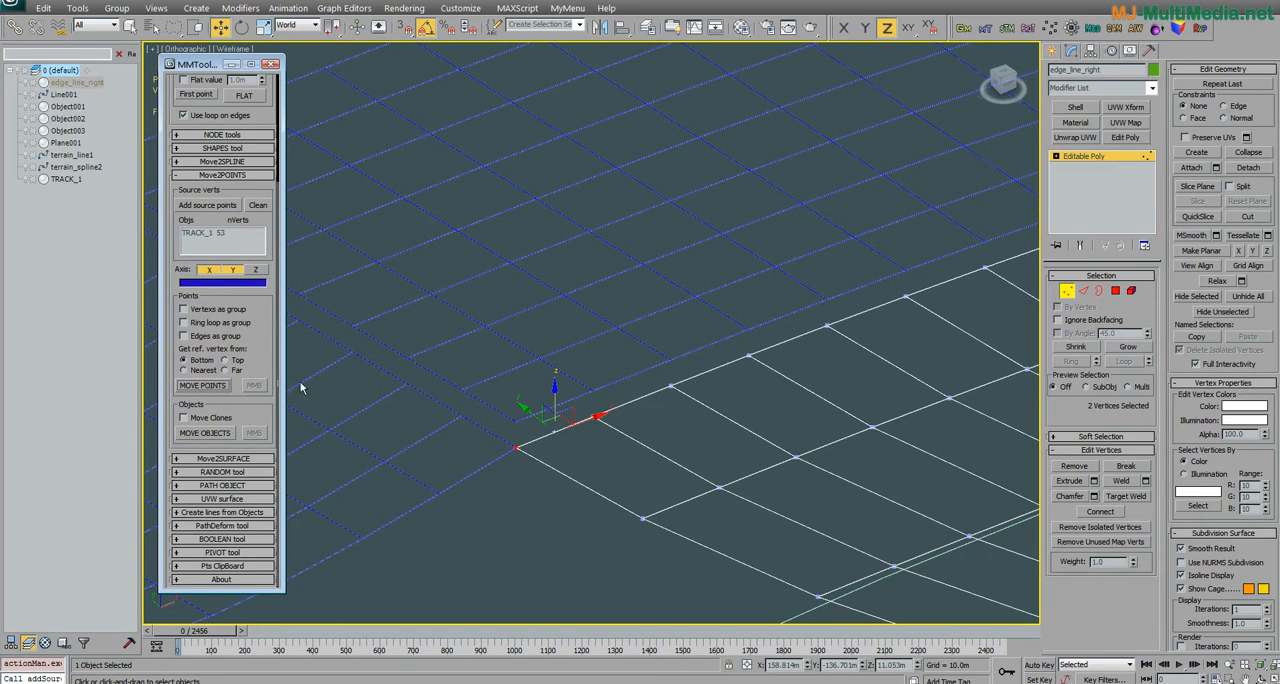
left_click(256, 270)
left_click(232, 270)
left_click(208, 270)
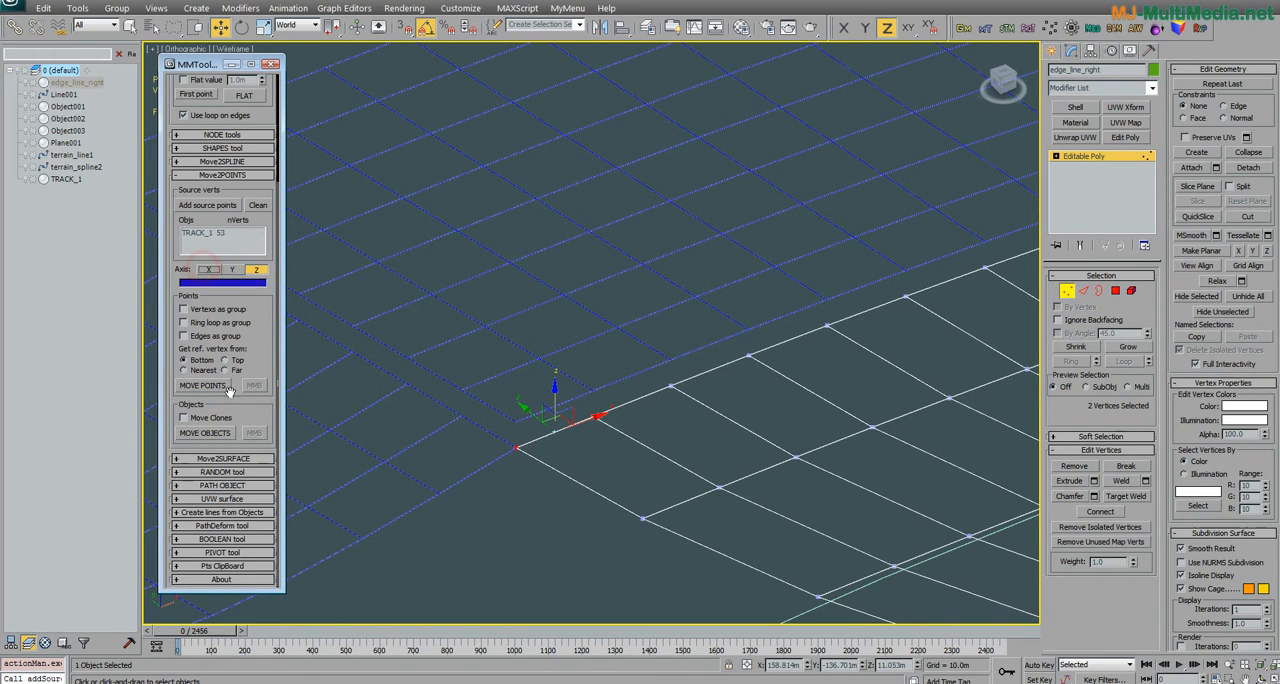
left_click(211, 387)
left_click(234, 271)
left_click(210, 268)
left_click(210, 387)
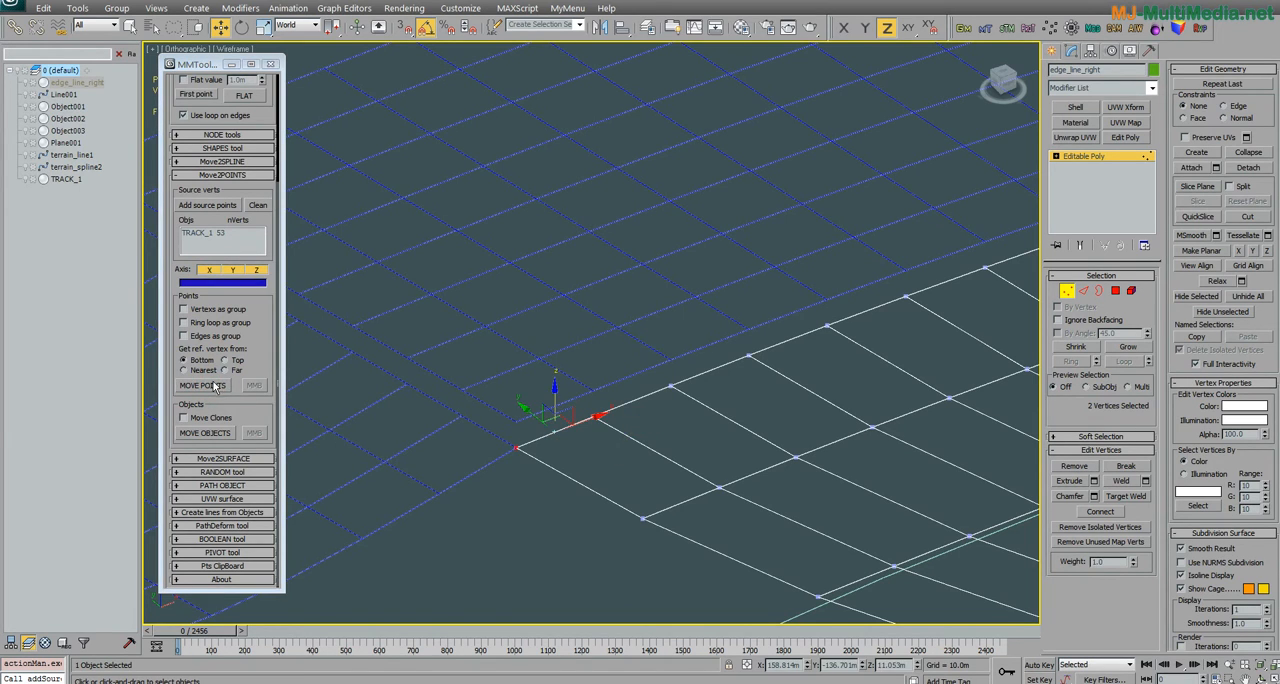
left_click(213, 387)
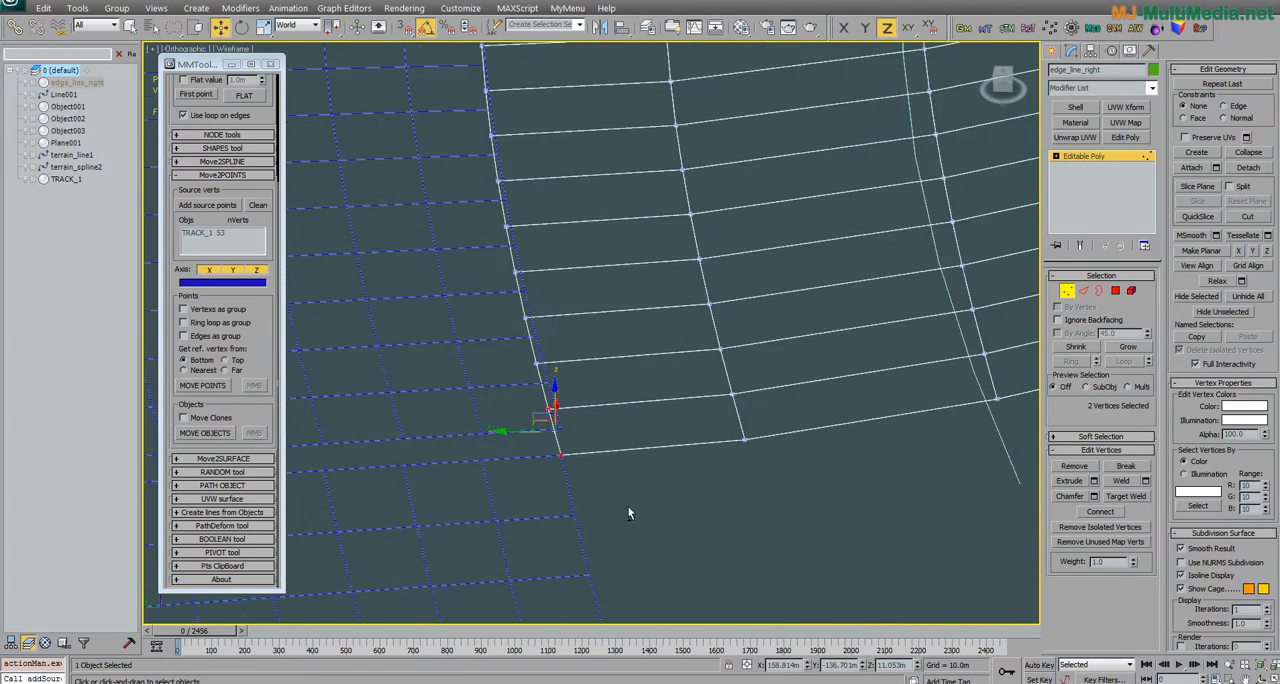
Step: Select the neighbouring border vertices of edge_line_right and move them onto the source points on X, Y and Z
middle_click_drag(626, 516, 561, 505, "alt")
left_click_drag(690, 418, 580, 424)
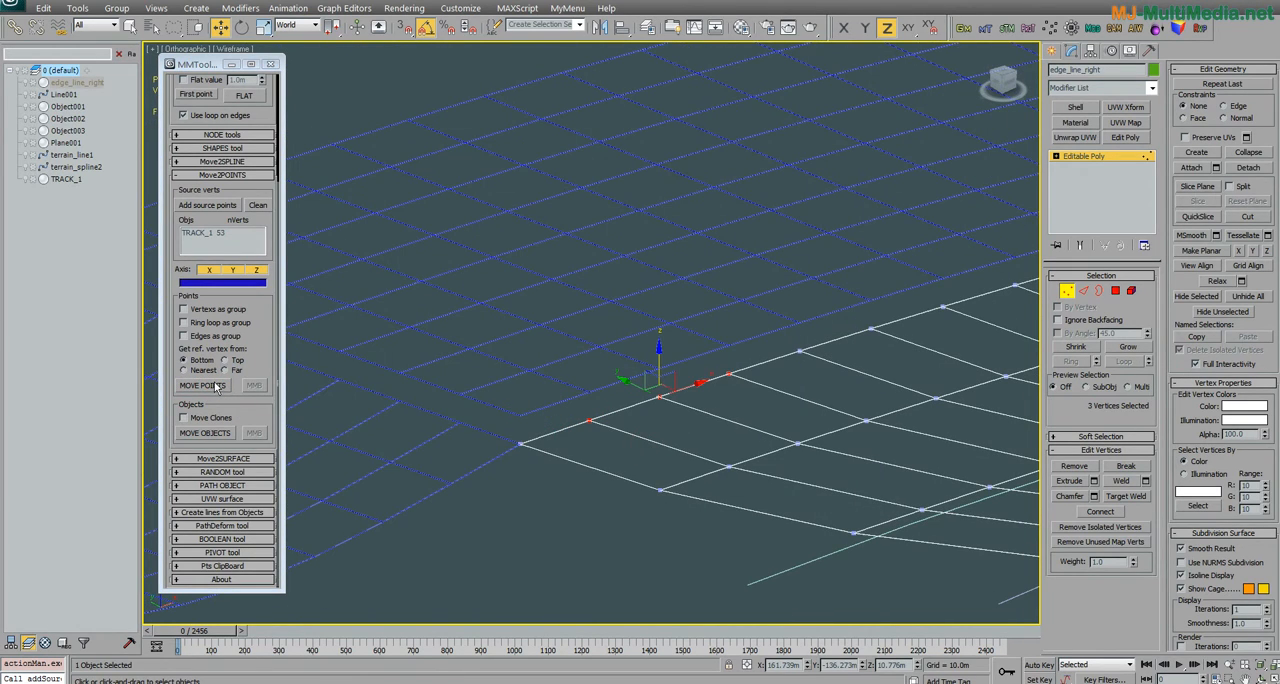
left_click(208, 233)
left_click(208, 386)
Step: Select the end border vertices of edge_line_right, up to four, and move them onto the source points on X, Y and Z
left_click_drag(632, 449, 482, 478)
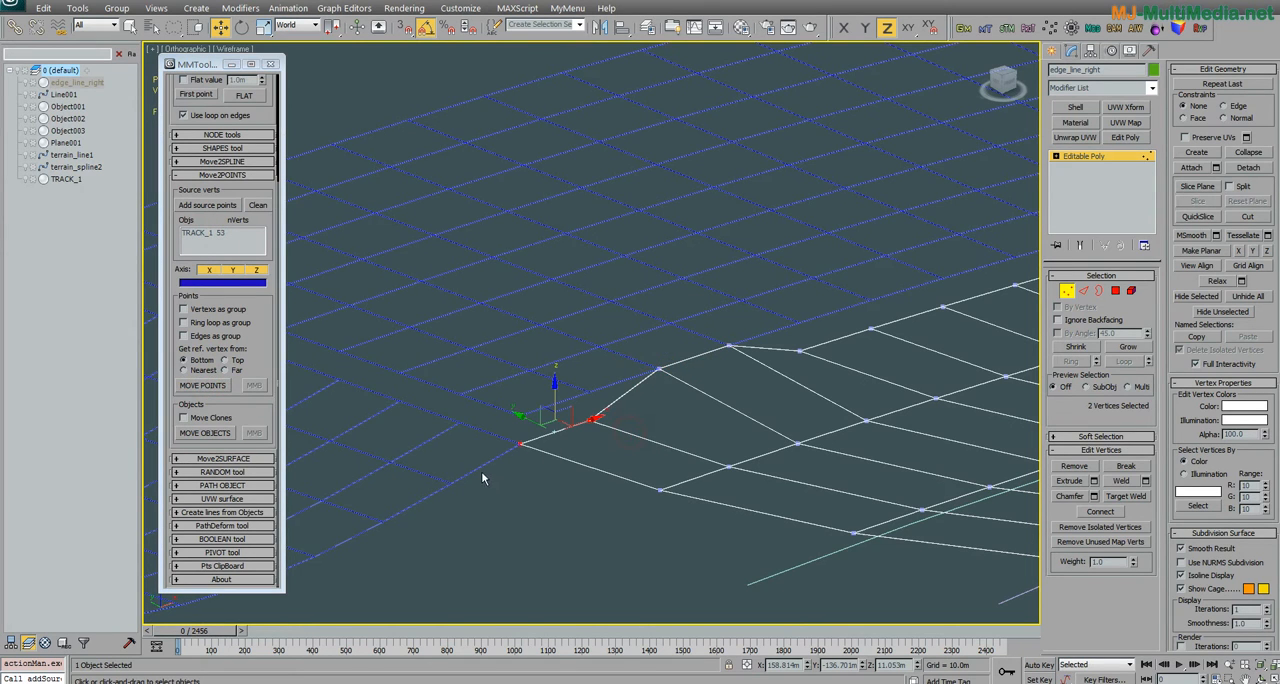
middle_click_drag(431, 430, 408, 460, "alt")
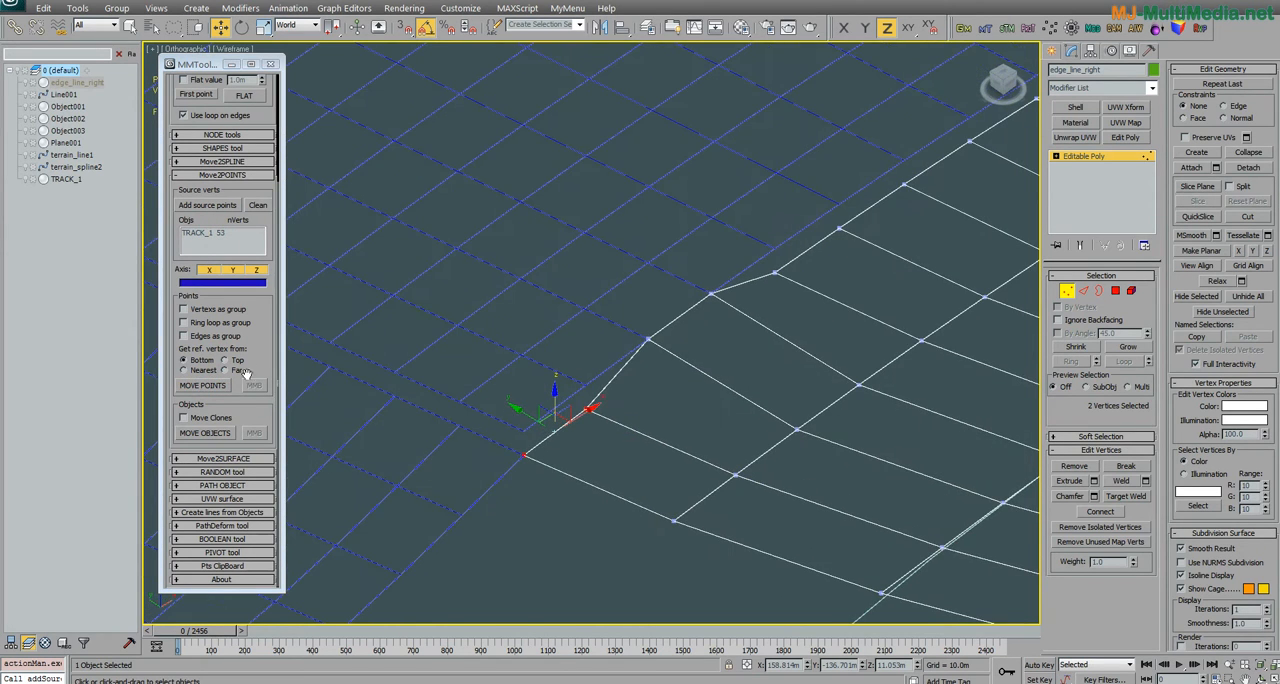
left_click(217, 389)
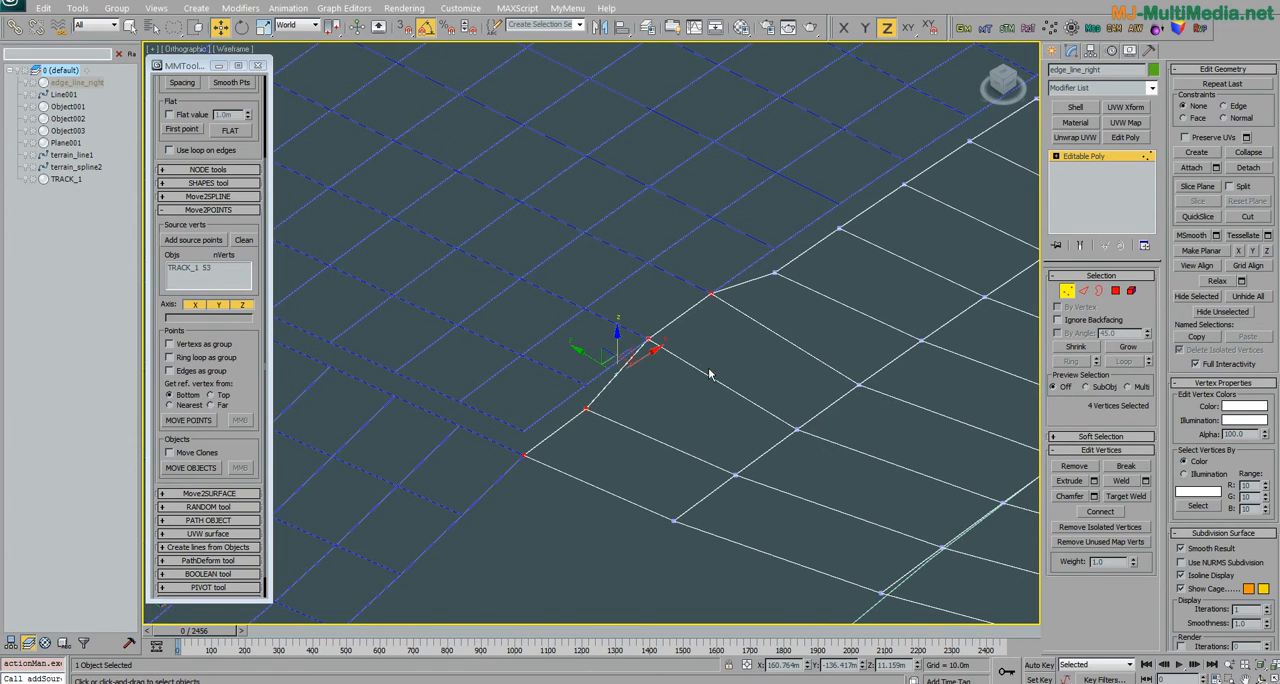
mouse_move(688, 366)
left_mouse_down()
mouse_move(490, 502)
mouse_move(736, 250)
mouse_move(737, 290)
left_mouse_up()
middle_click_drag(725, 362, 721, 352)
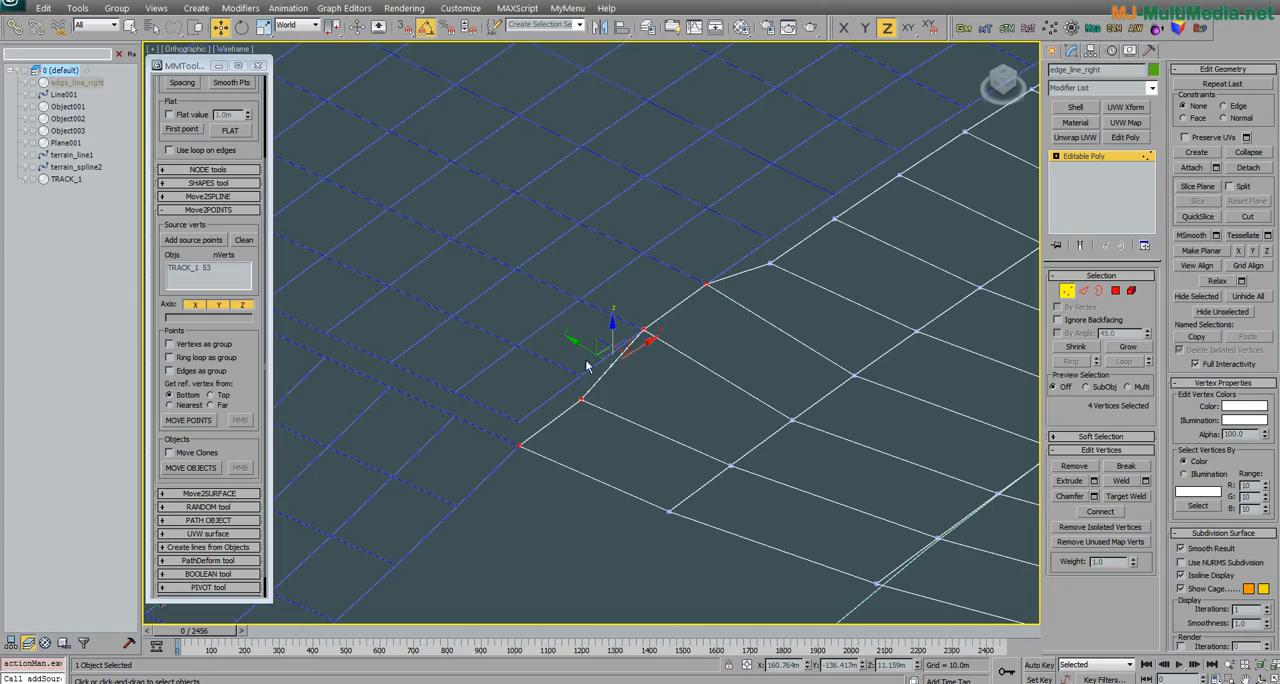
left_click(212, 421)
Step: Select the long run of border vertices along the curve of edge_line_right and move them onto the source points on X, Y and Z
middle_click_drag(600, 400, 624, 376, "alt")
scroll(624, 376, "down", 3)
middle_click_drag(672, 288, 633, 345)
mouse_move(636, 316)
left_mouse_down()
mouse_move(557, 411)
mouse_move(757, 90)
mouse_move(756, 177)
left_mouse_up()
mouse_move(823, 120)
middle_mouse_down()
mouse_move(583, 337)
mouse_move(614, 338)
mouse_move(600, 340)
middle_mouse_up()
scroll(583, 337, "down", 4)
mouse_move(533, 311)
left_mouse_down()
mouse_move(540, 215)
mouse_move(760, 80)
mouse_move(845, 108)
mouse_move(628, 204)
mouse_move(497, 343)
left_mouse_up()
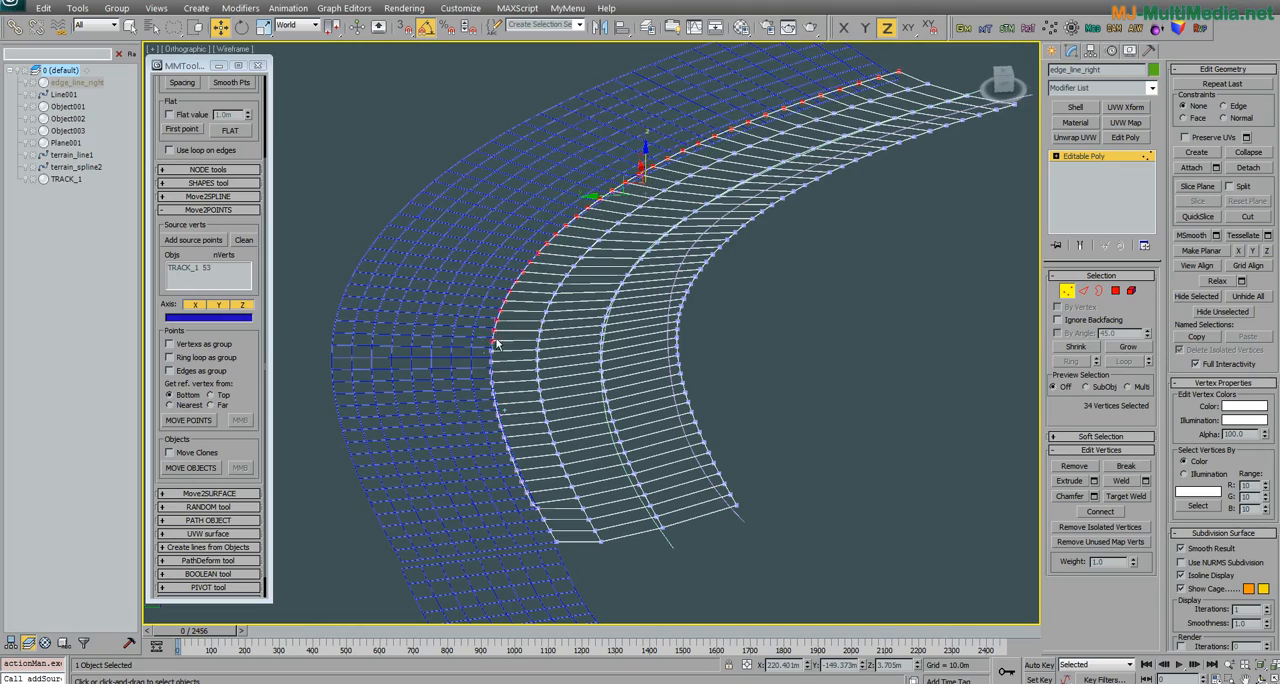
middle_click_drag(354, 358, 588, 339, "alt")
scroll(496, 278, "up", 3)
middle_click_drag(498, 279, 677, 268)
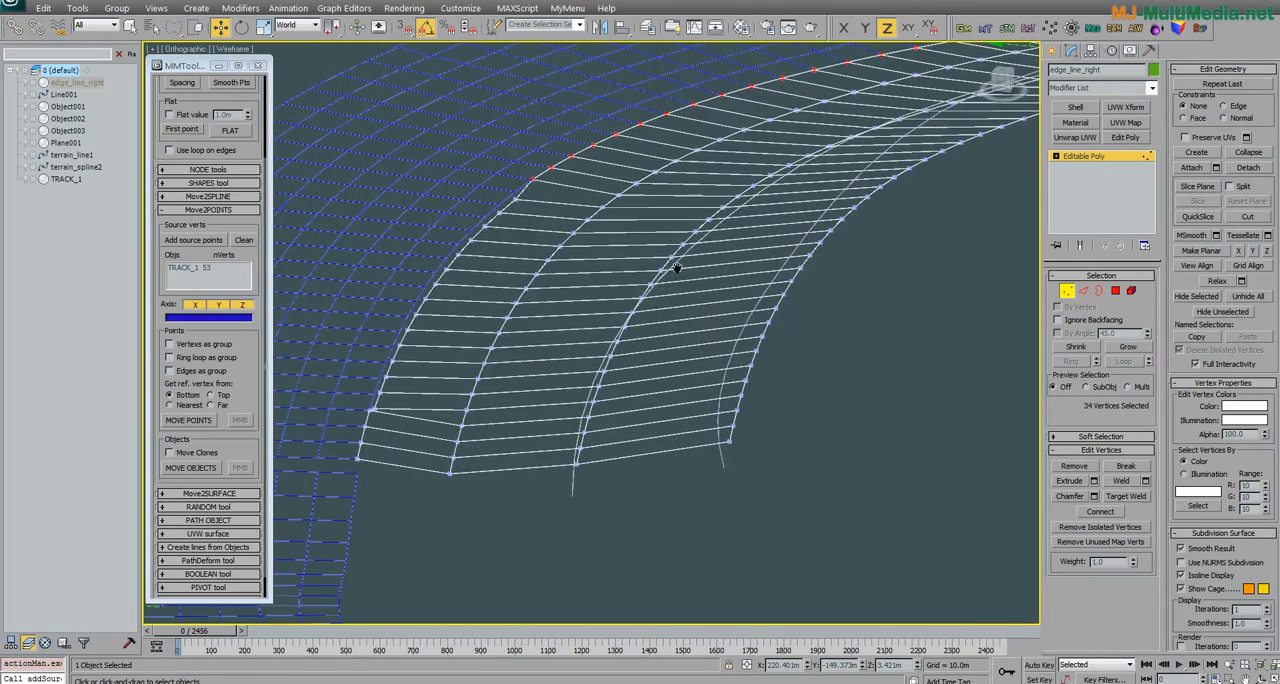
scroll(487, 208, "up", 2)
middle_click_drag(500, 183, 606, 329)
middle_click_drag(588, 215, 604, 258)
scroll(593, 284, "down", 1)
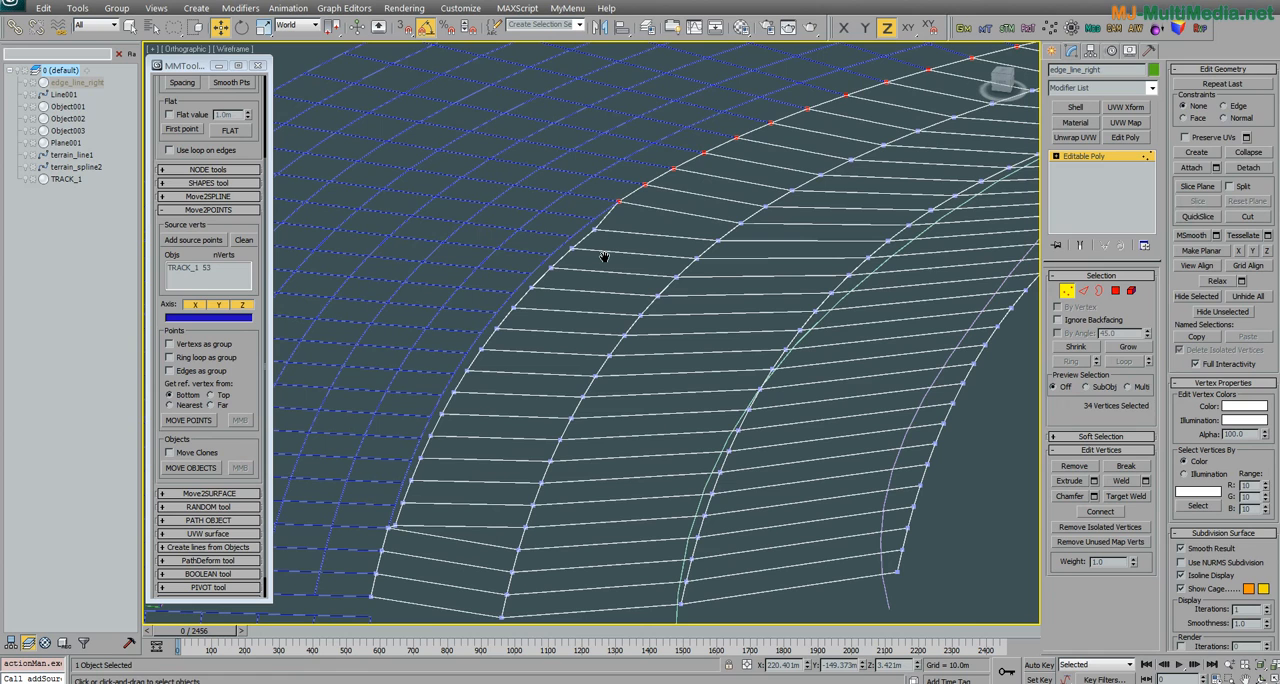
Step: Undo the vertex moves and selections made on the border of edge_line_right
key("ctrl+z")
key("ctrl+z")
key("ctrl+z")
key("ctrl+z")
key("ctrl+z")
key("ctrl+z")
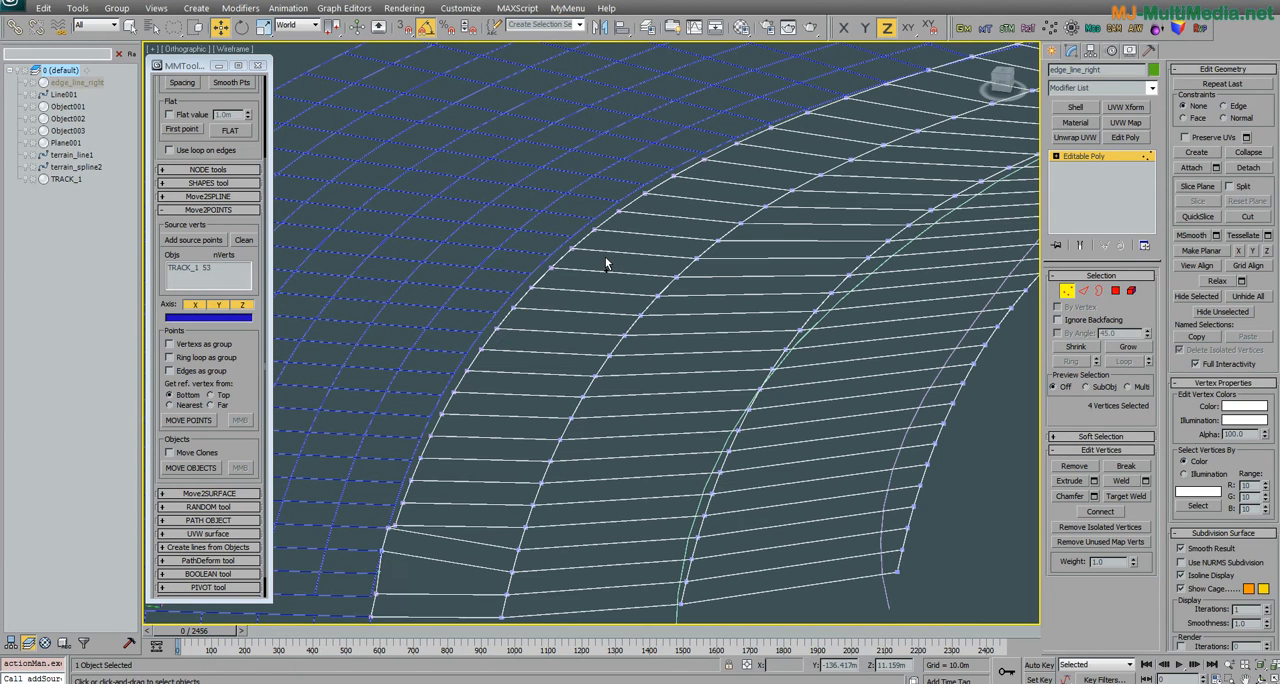
key("ctrl+z")
key("ctrl+z")
key("ctrl+z")
key("ctrl+z")
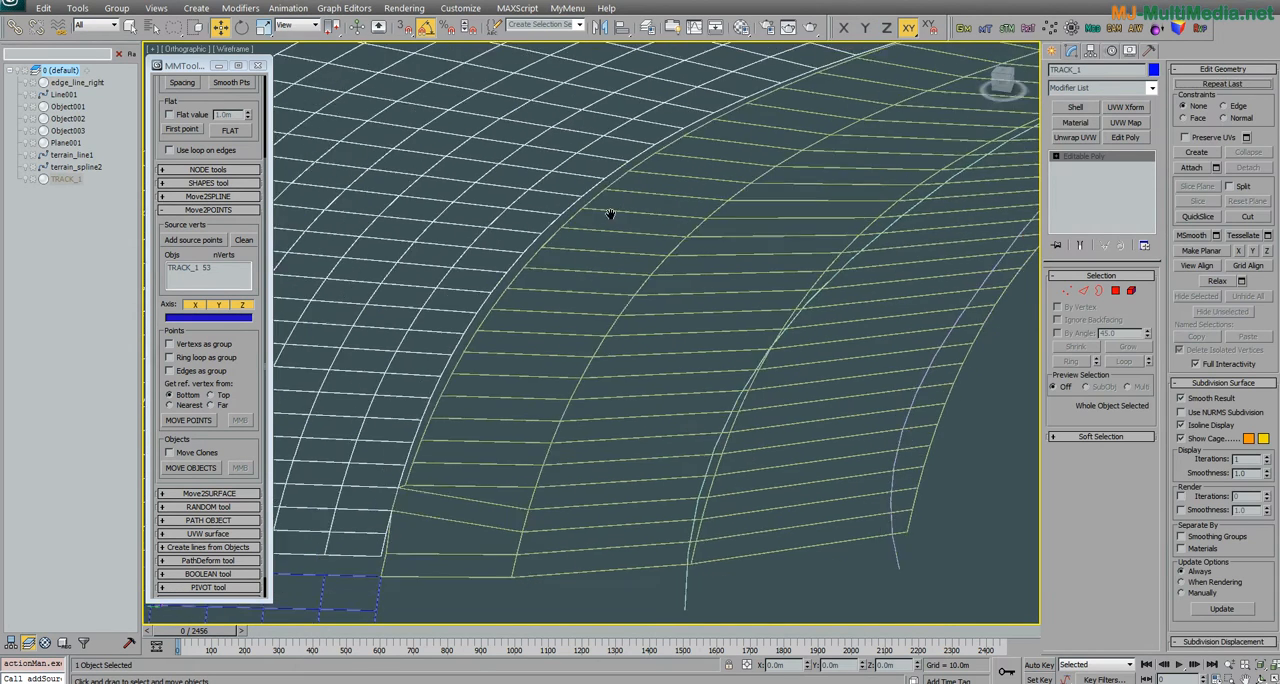
Step: Select edge_line_right for vertex editing and turn on Vertexs as group for Move2POINTS
scroll(565, 339, "up", 3)
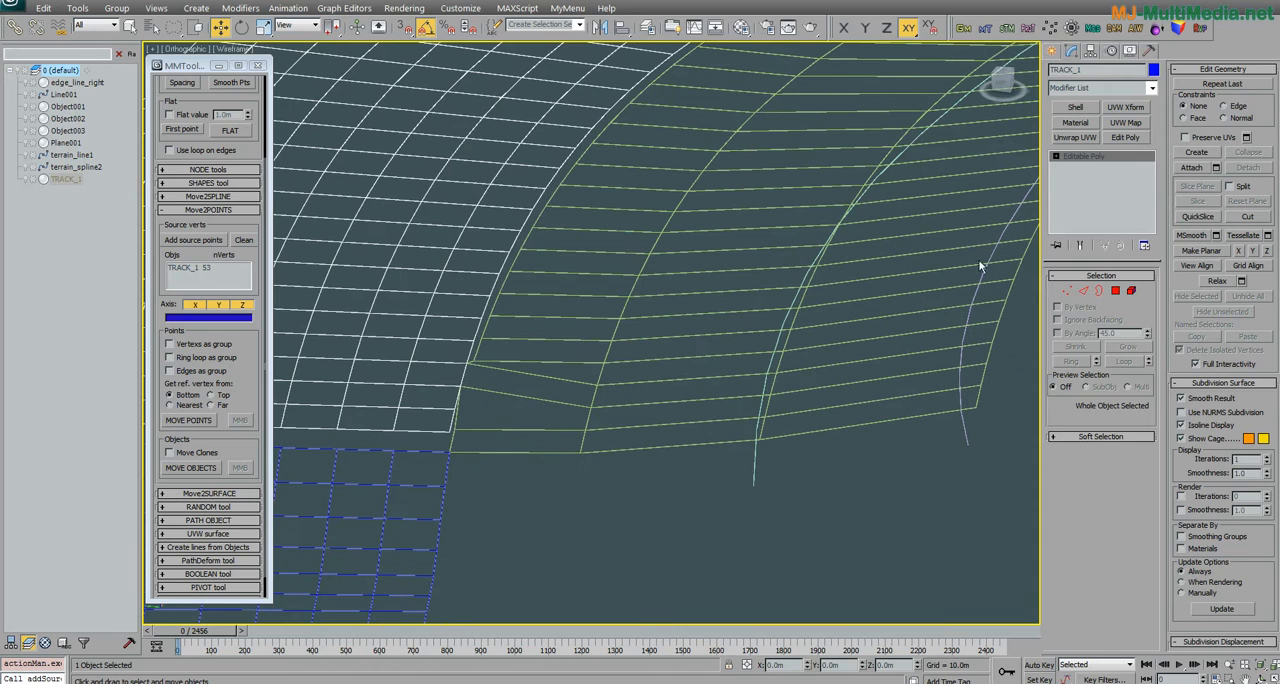
middle_click_drag(978, 259, 763, 366)
middle_click_drag(702, 327, 744, 277)
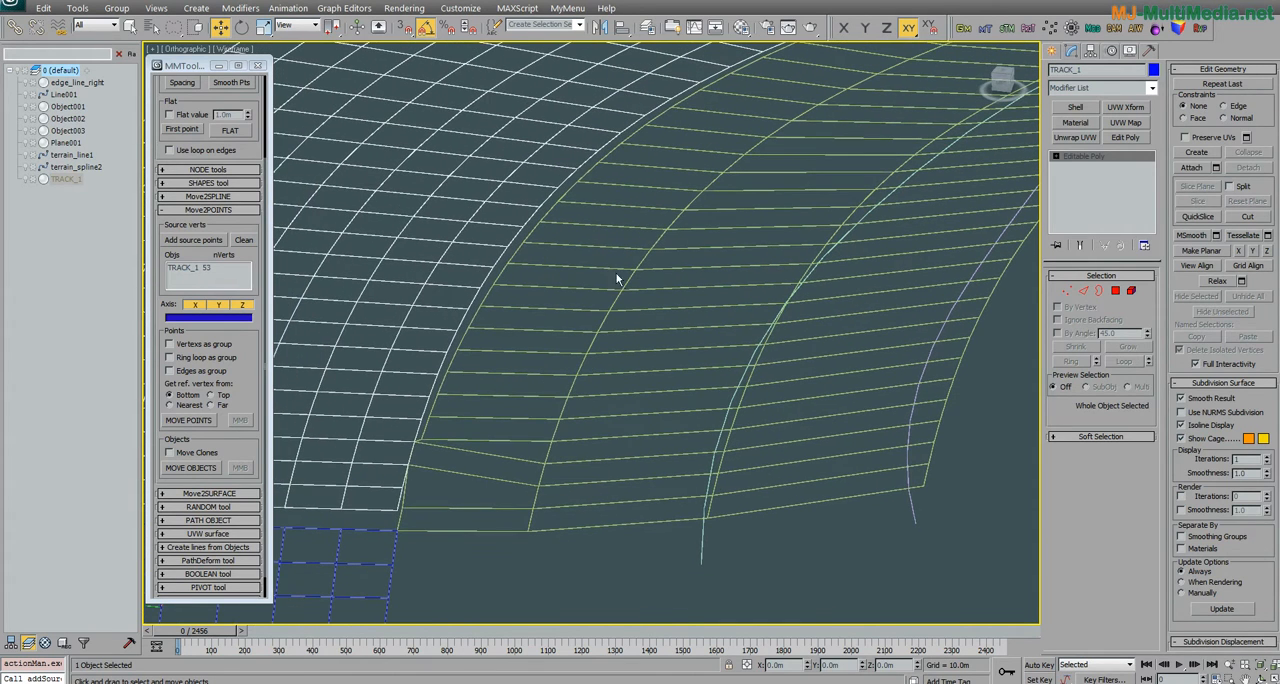
left_click(590, 252)
key("1")
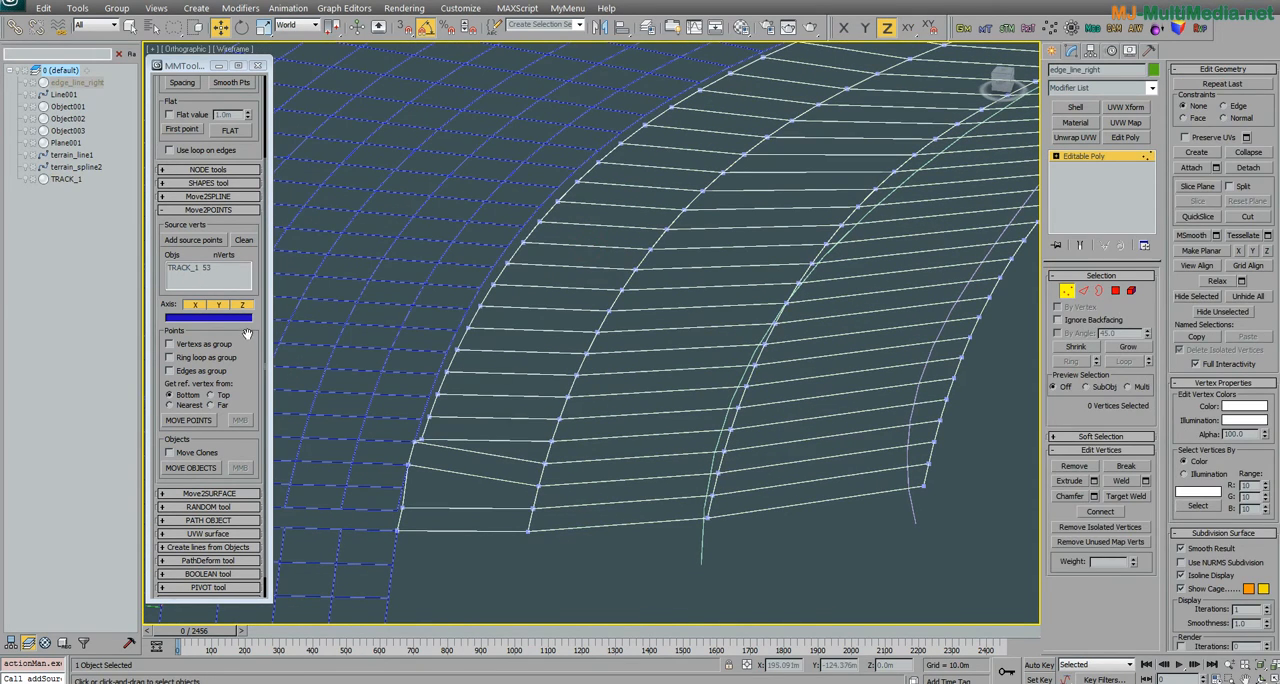
scroll(247, 333, "down", 1)
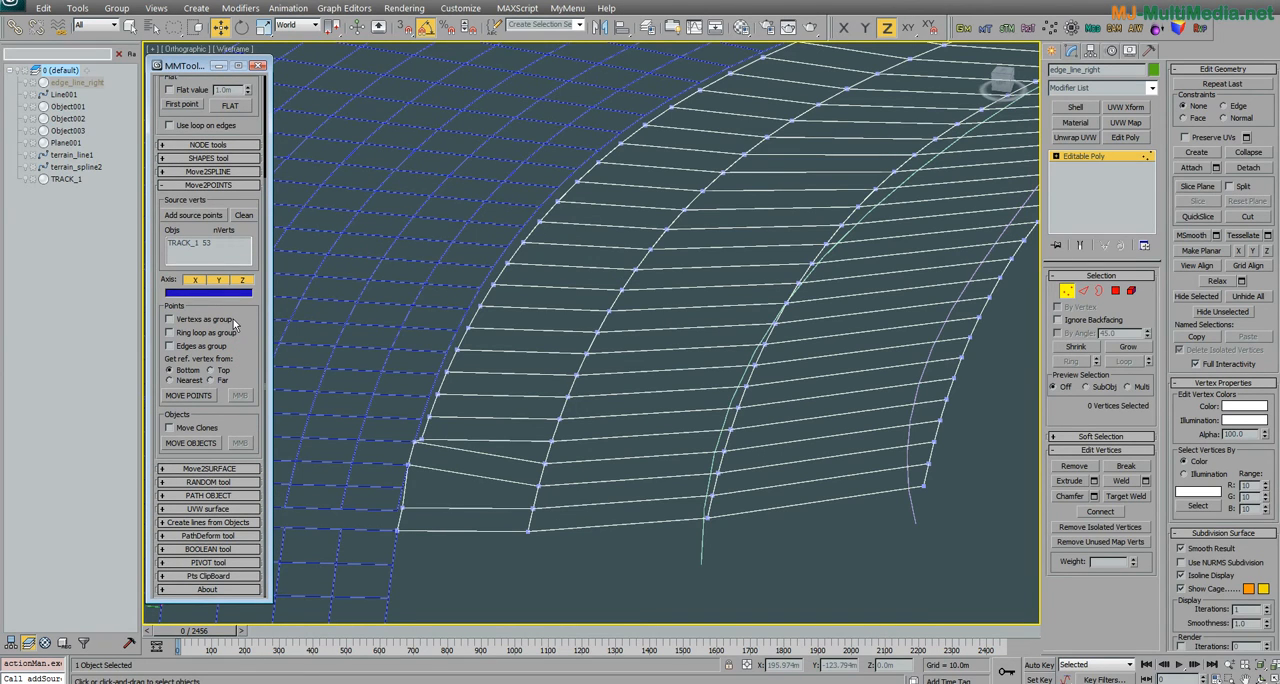
left_click(230, 320)
Step: Select the four vertices of the last cross row at the end of edge_line_right
middle_click_drag(490, 430, 514, 398)
mouse_move(541, 486)
middle_mouse_down("alt")
mouse_move(511, 497)
mouse_move(560, 491)
middle_mouse_up("alt")
middle_click_drag(790, 491, 637, 311)
scroll(637, 311, "up", 2)
middle_click_drag(791, 547, 699, 497)
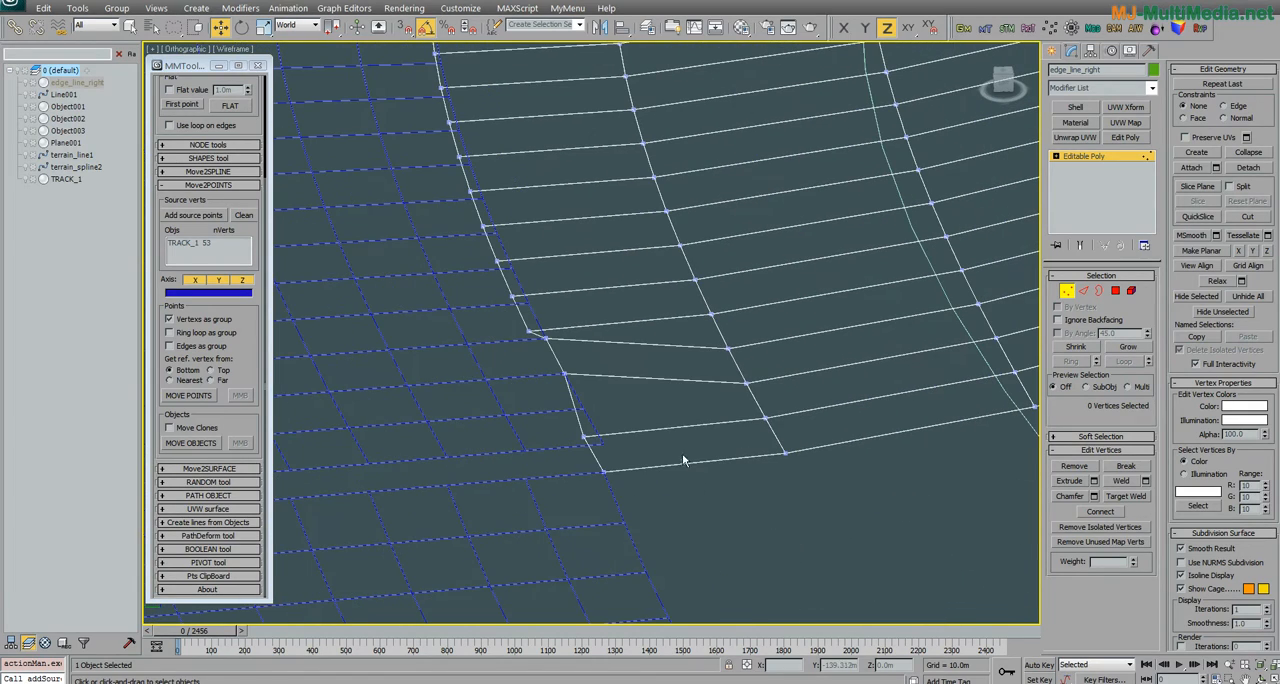
mouse_move(647, 451)
left_mouse_down()
mouse_move(577, 482)
mouse_move(930, 457)
mouse_move(1068, 400)
mouse_move(804, 431)
left_mouse_up()
mouse_move(804, 431)
middle_mouse_down("alt")
mouse_move(837, 494)
mouse_move(788, 484)
mouse_move(831, 475)
mouse_move(811, 450)
middle_mouse_up("alt")
mouse_move(832, 402)
left_mouse_down("ctrl")
mouse_move(936, 302)
mouse_move(776, 368)
left_mouse_up("ctrl")
mouse_move(711, 440)
middle_mouse_down("alt")
mouse_move(646, 501)
mouse_move(645, 449)
middle_mouse_up("alt")
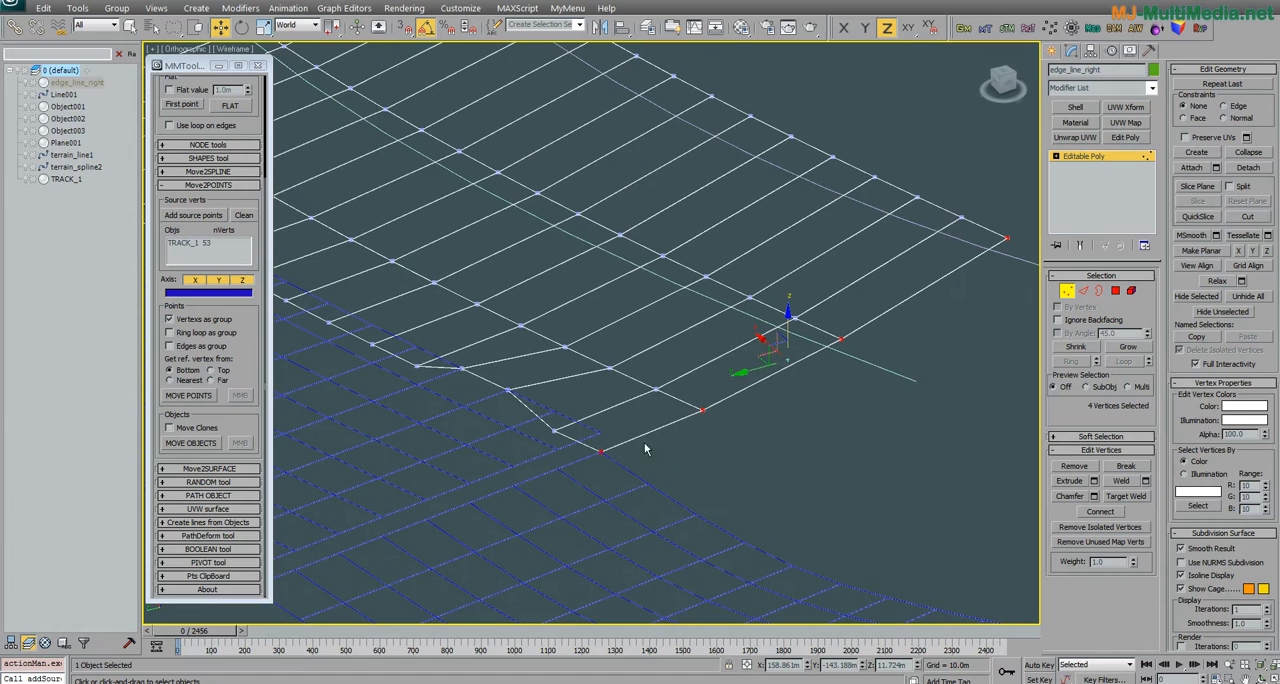
Step: Keep Vertexs as group on, take the reference vertex from Nearest, and move the four-vertex row onto the source points
left_click(214, 322)
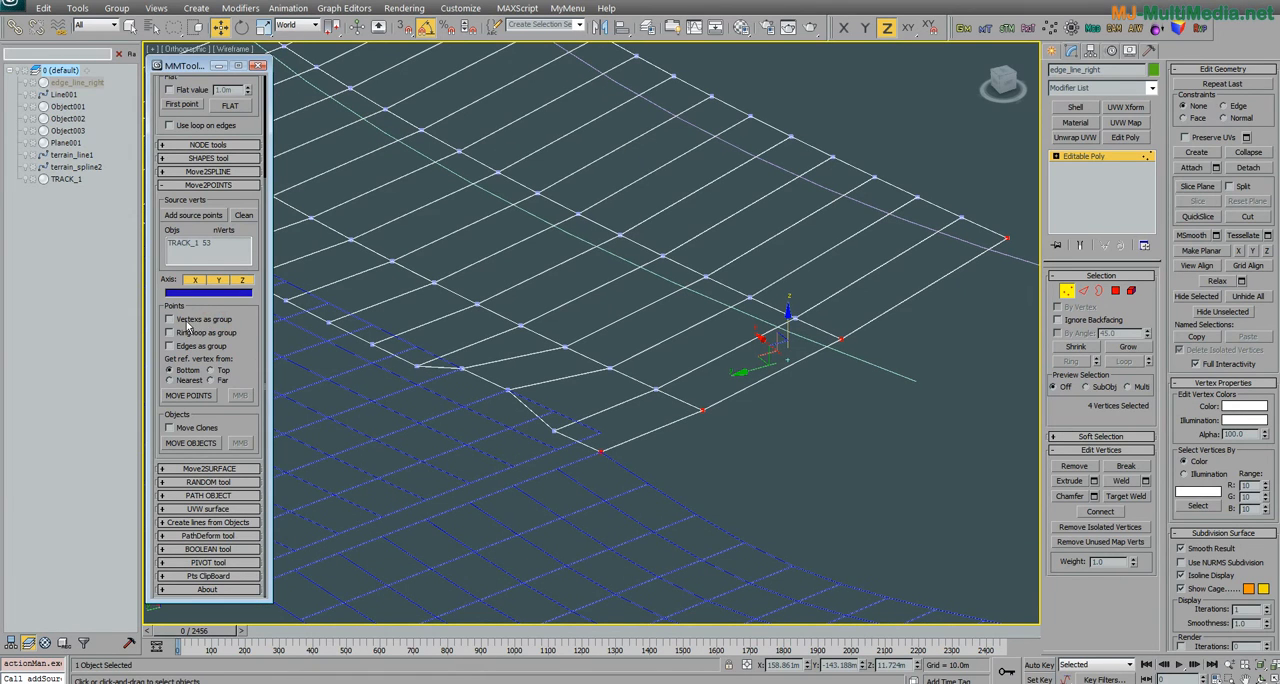
left_click(207, 321)
middle_click_drag(547, 469, 502, 427)
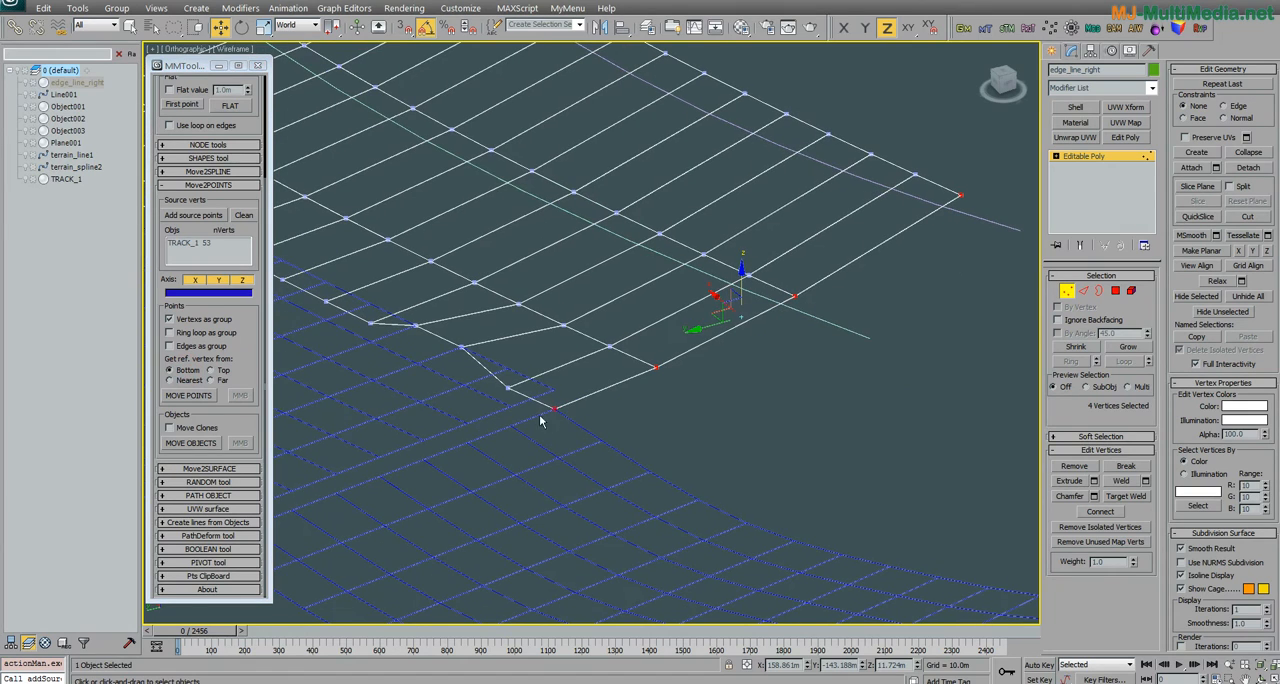
left_click(211, 371)
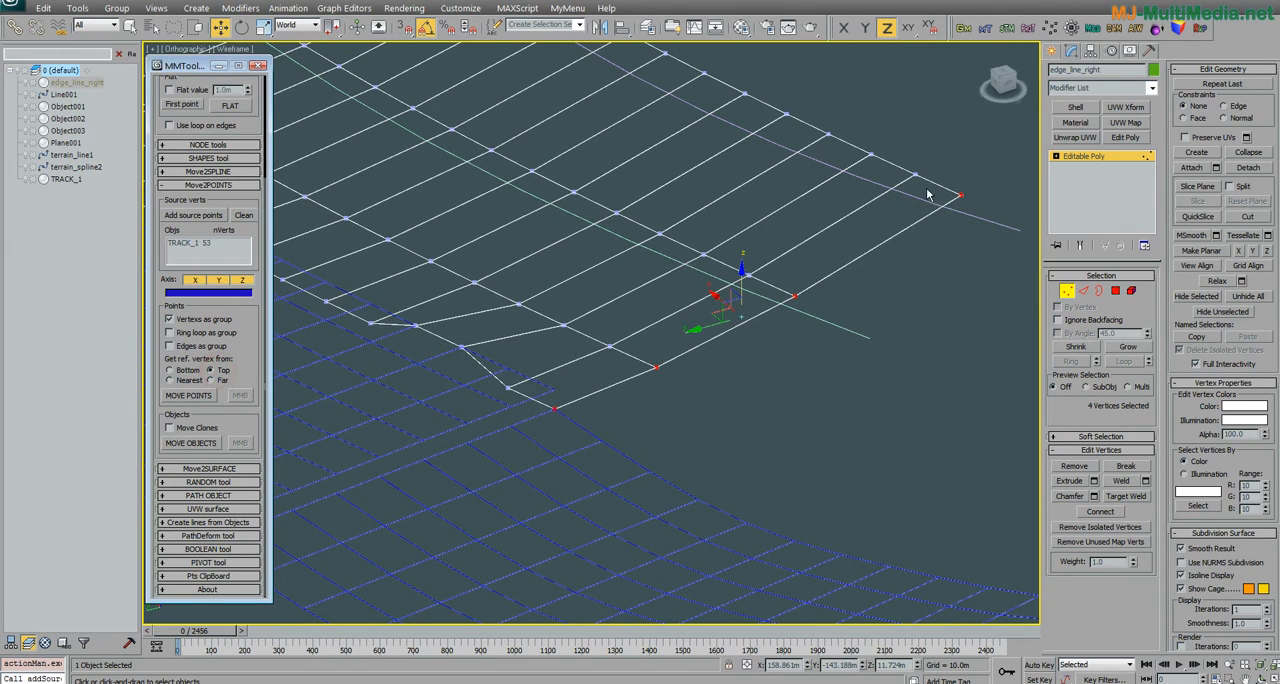
left_click(182, 380)
middle_click_drag(550, 439, 465, 449, "alt")
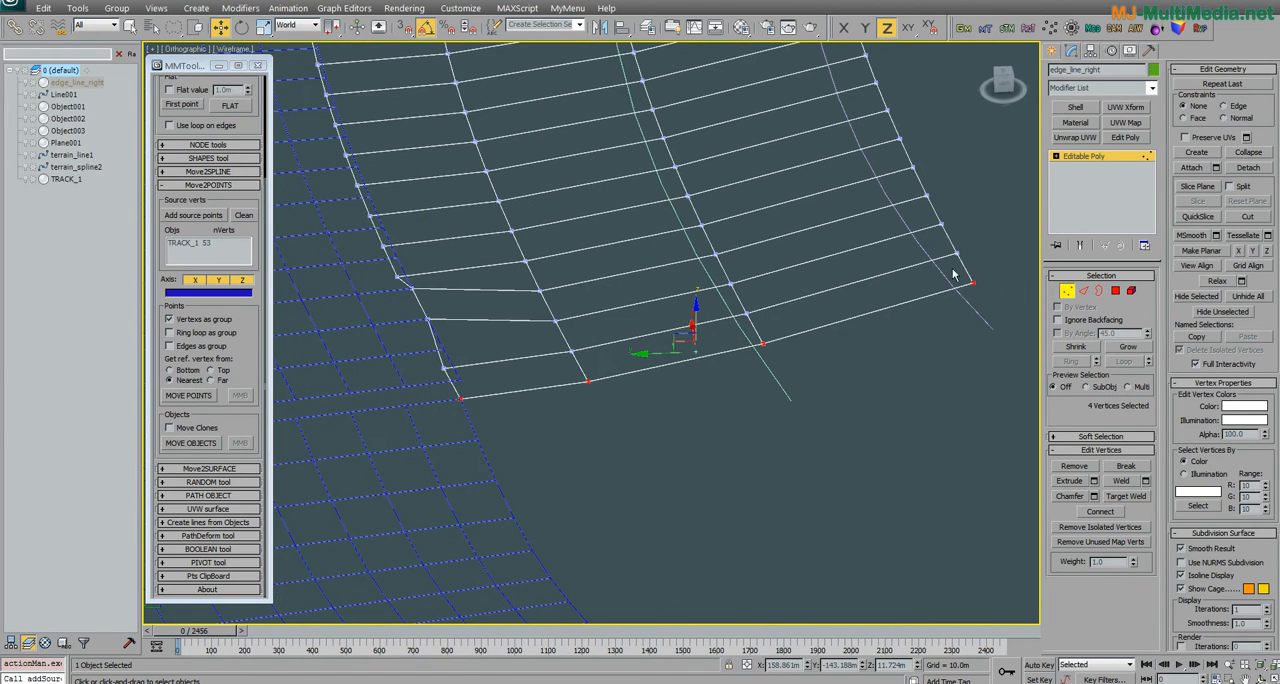
middle_click_drag(966, 299, 307, 430, "alt")
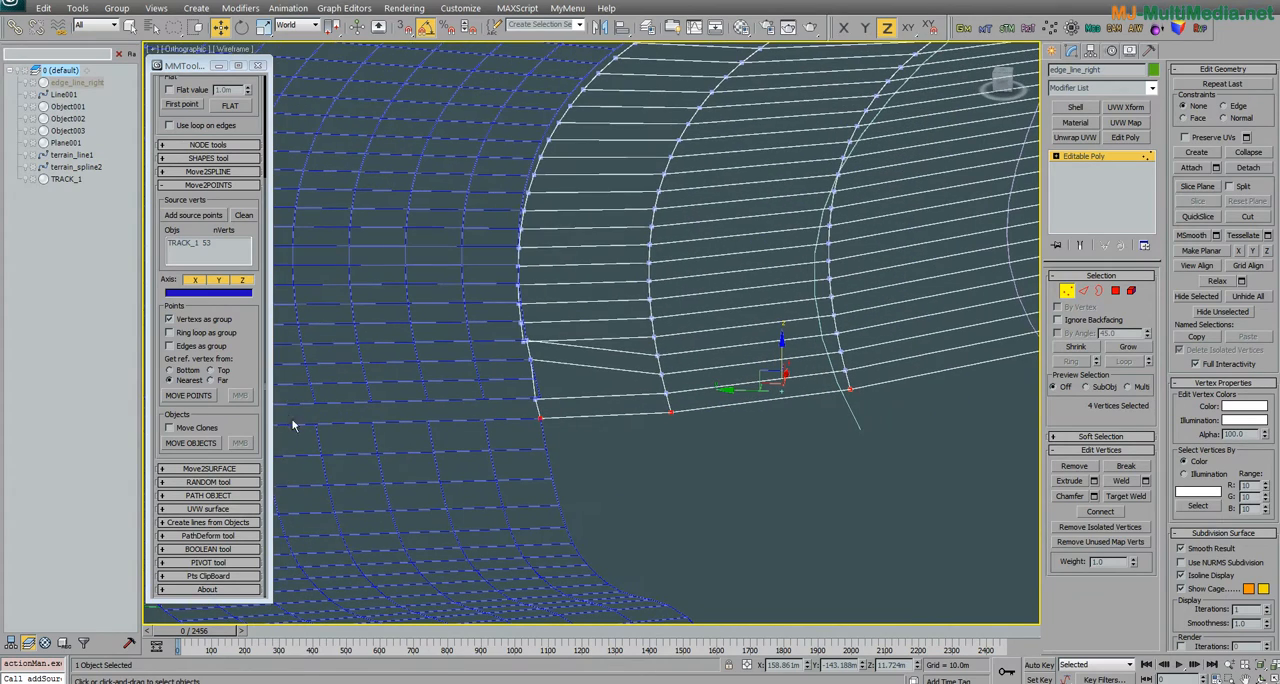
left_click(189, 395)
Step: Examine the moved end row of edge_line_right from several angles against the track border
middle_click_drag(499, 465, 989, 458, "alt")
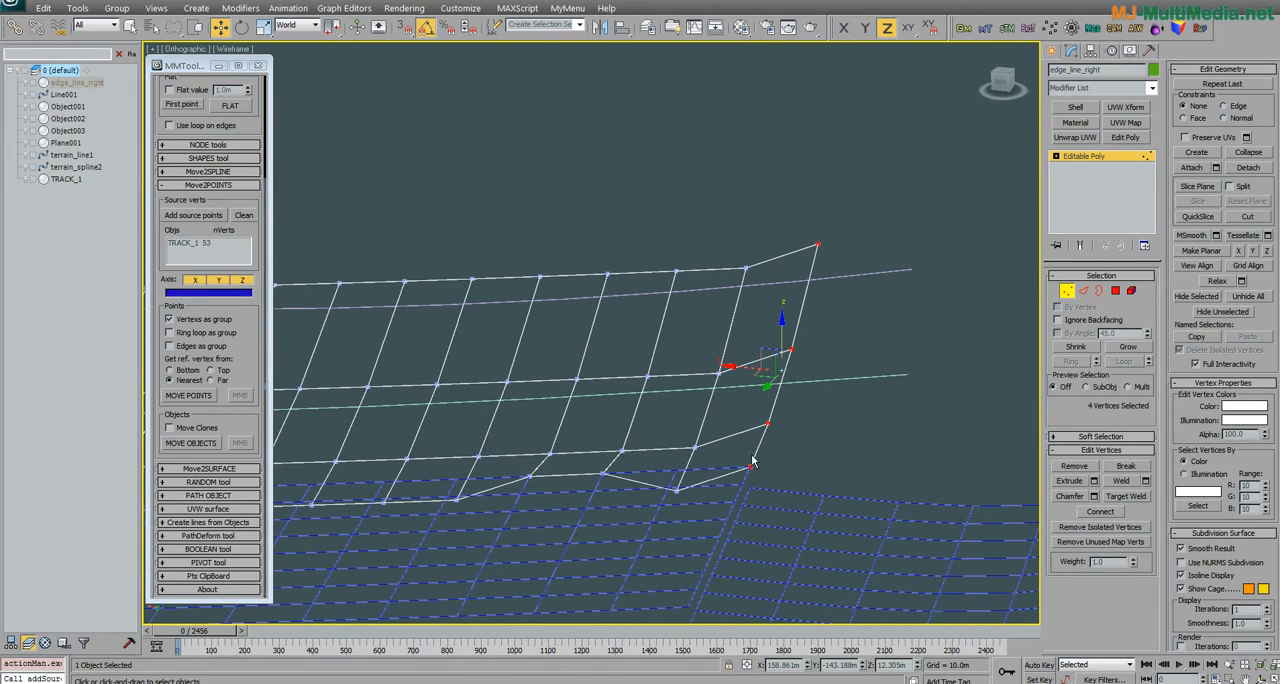
middle_click_drag(800, 435, 811, 343, "alt")
middle_click_drag(730, 327, 691, 348)
middle_click_drag(691, 348, 632, 442, "alt")
scroll(699, 454, "down", 2)
middle_click_drag(424, 333, 537, 381)
scroll(537, 381, "down", 2)
mouse_move(537, 381)
middle_mouse_down()
mouse_move(570, 396)
mouse_move(551, 385)
middle_mouse_up()
middle_click_drag(560, 306, 617, 502)
middle_click_drag(617, 502, 655, 434)
scroll(695, 482, "up", 2)
middle_click_drag(704, 500, 668, 433)
scroll(796, 522, "up", 2)
middle_click_drag(778, 513, 636, 413)
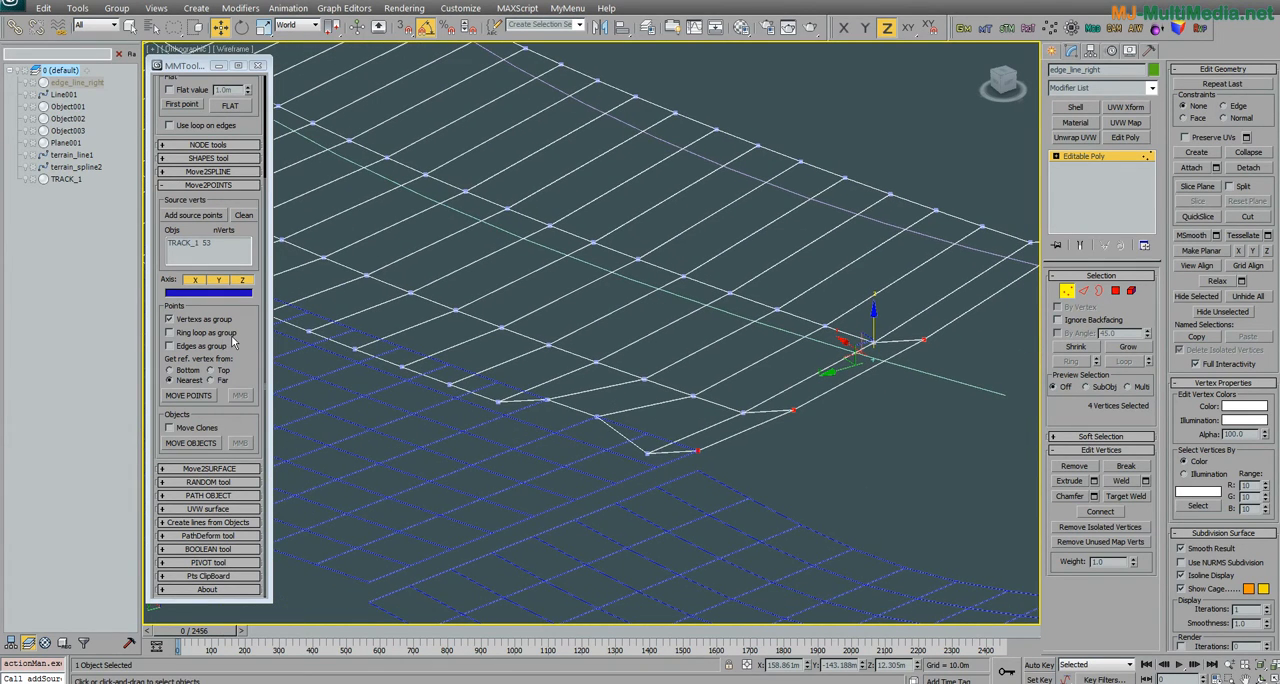
Step: Switch the grouping to Ring loop as group and select the ring of edges bordering the track on edge_line_right
left_click(226, 333)
middle_click_drag(840, 427, 772, 397)
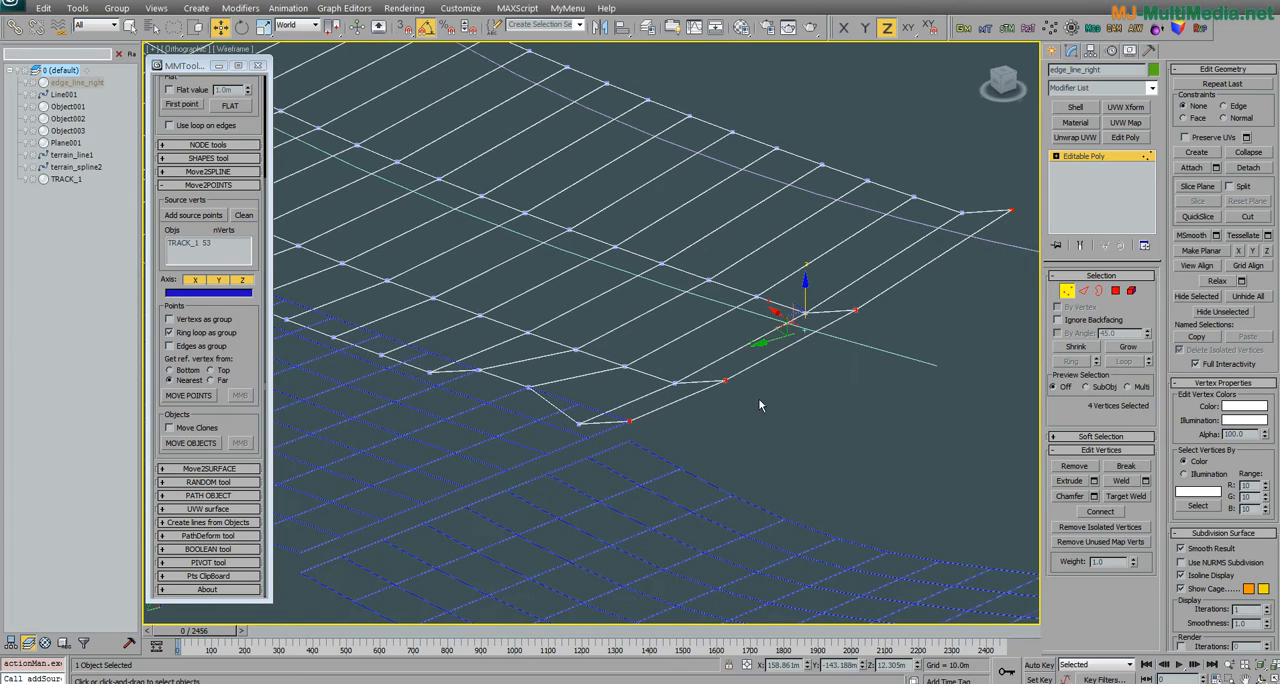
left_click(1083, 290)
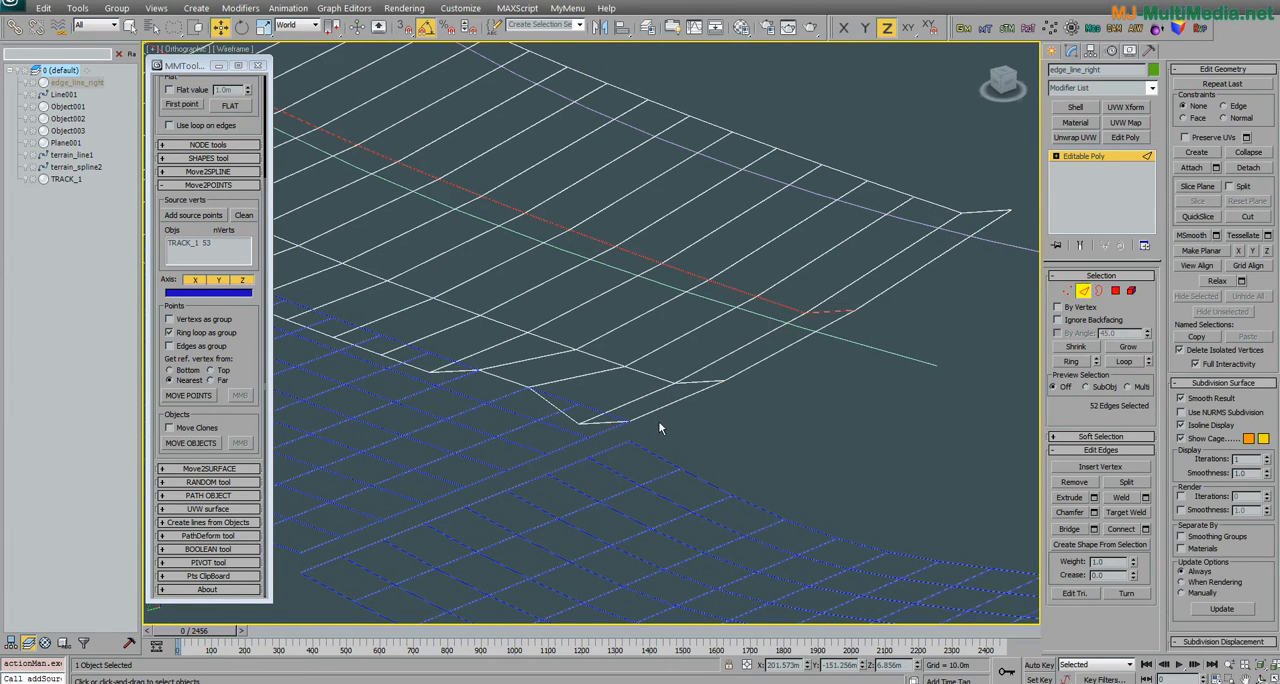
middle_click_drag(591, 449, 624, 469)
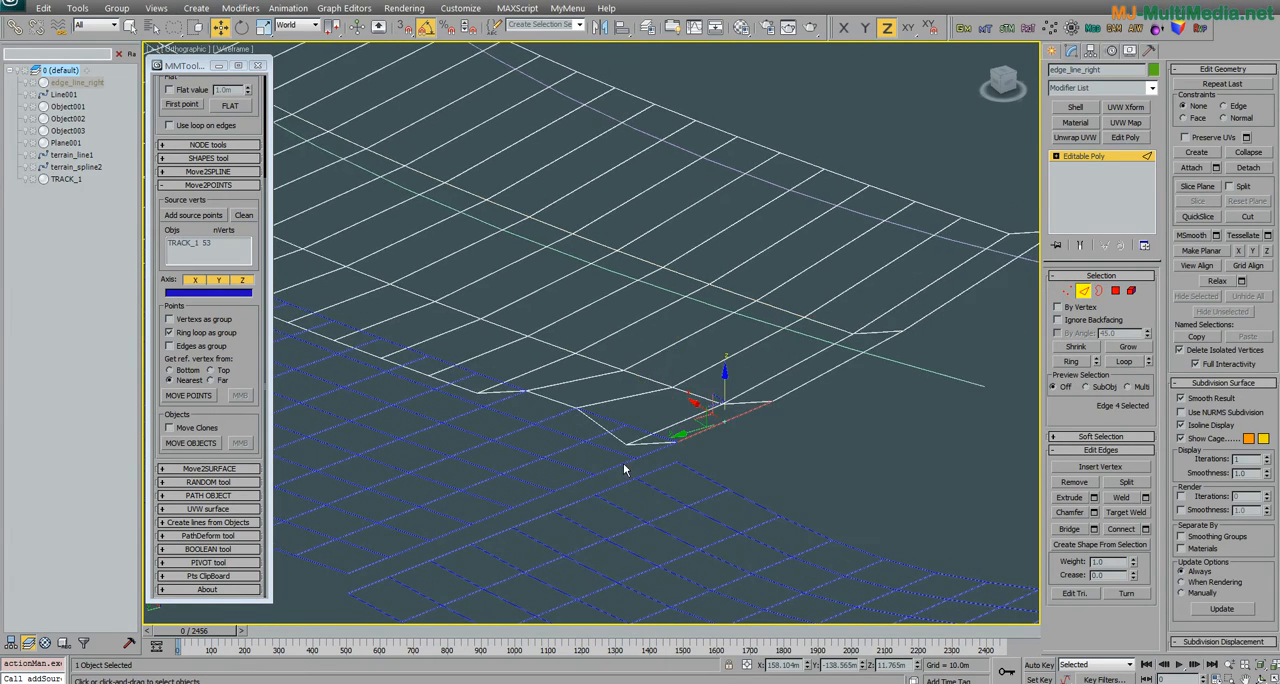
left_click(1071, 361)
middle_click_drag(992, 518, 550, 461)
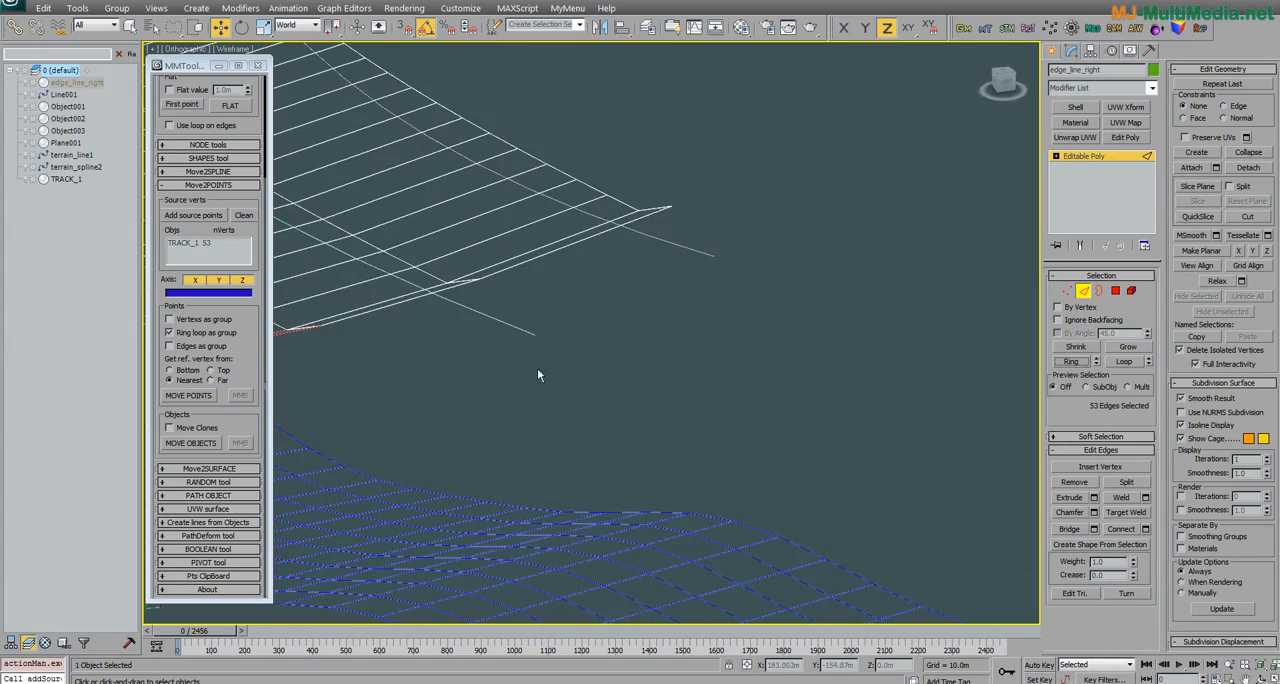
Step: Examine the selected edge ring along the whole curve of edge_line_right and at both ends
scroll(537, 370, "down", 4)
middle_click_drag(670, 428, 920, 490)
middle_click_drag(742, 456, 718, 451, "alt")
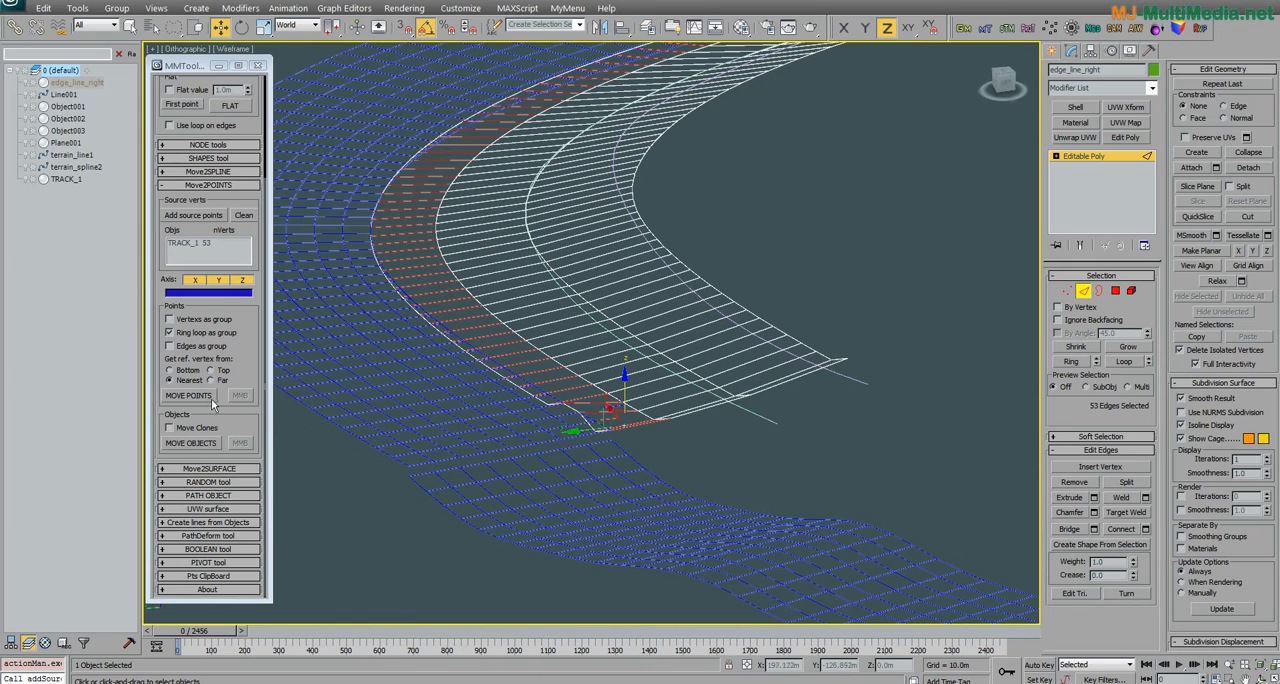
middle_click_drag(612, 400, 380, 220)
scroll(450, 212, "up", 4)
scroll(520, 520, "down", 3)
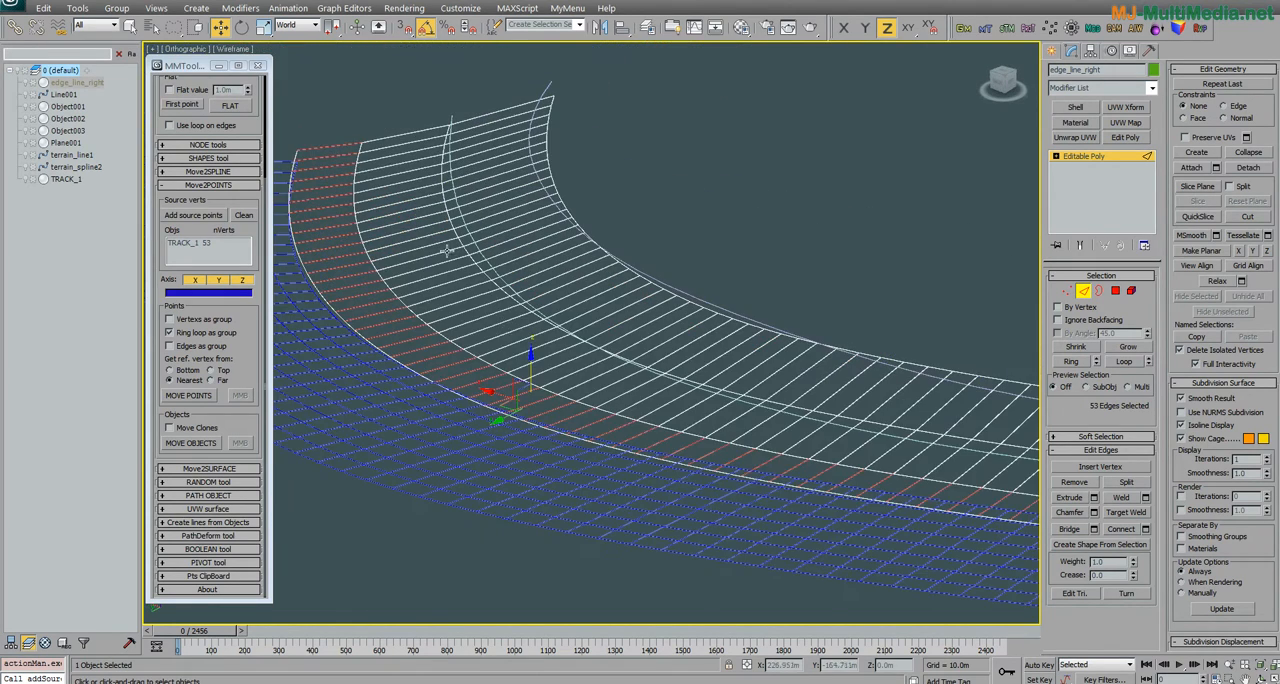
scroll(677, 450, "down", 5)
scroll(677, 450, "up", 7)
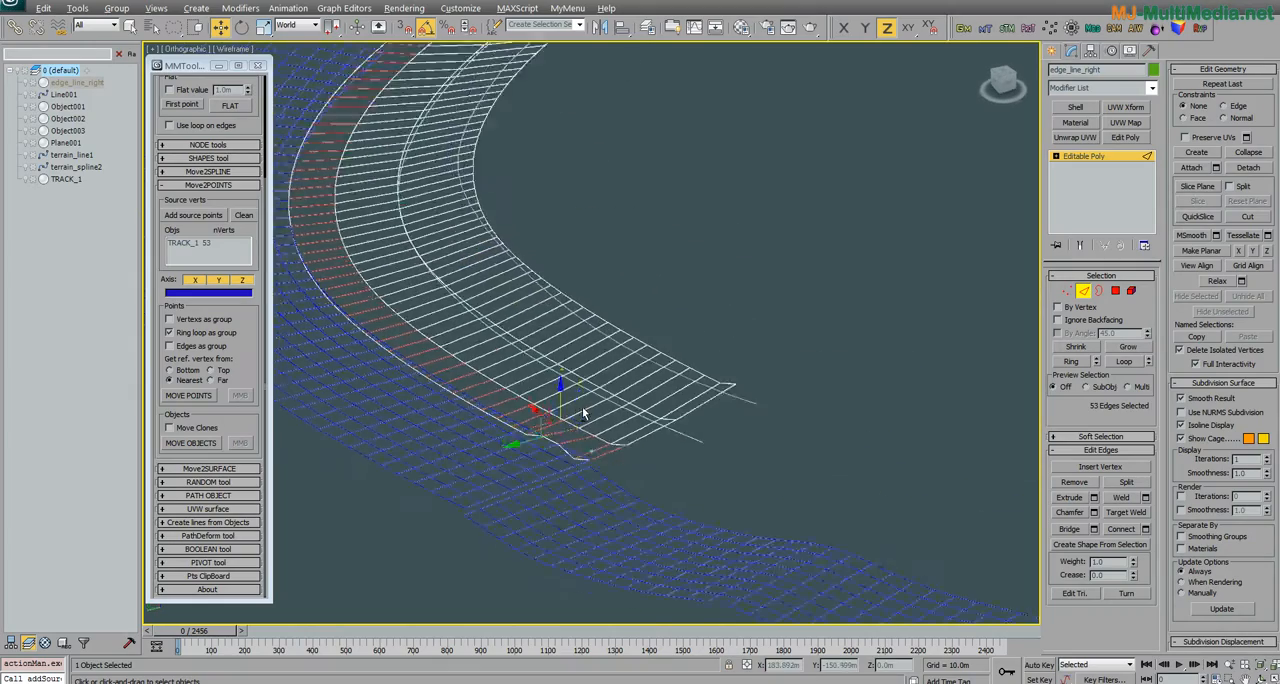
middle_click_drag(661, 397, 697, 420, "alt")
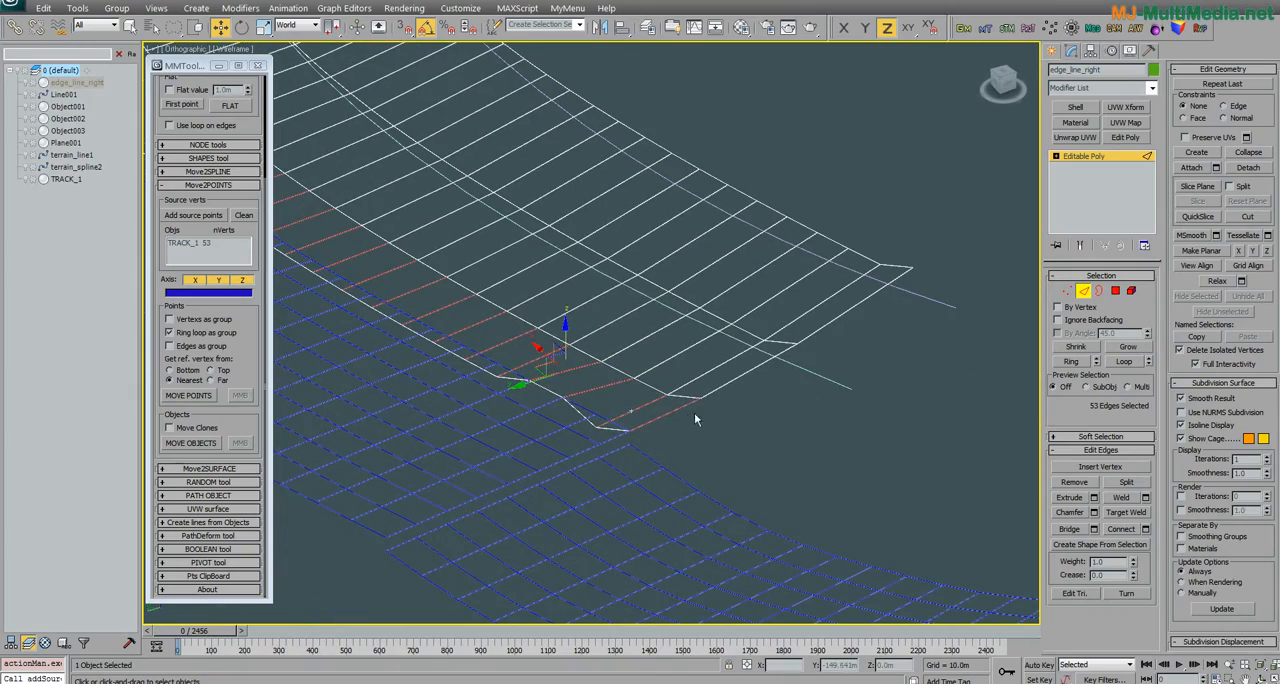
Step: Select the edge loop across the end of edge_line_right and show the corresponding row in vertex mode
left_click(674, 411)
left_click(1122, 360)
left_click(1066, 291, "ctrl")
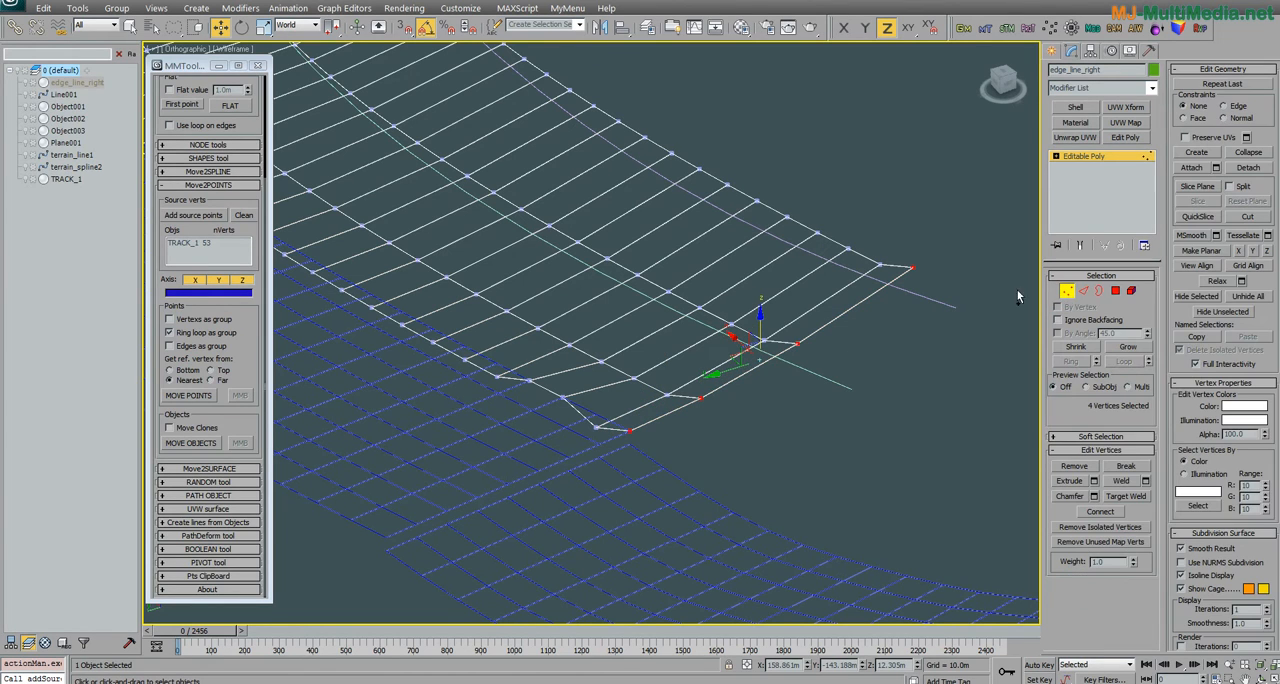
Step: Reselect the edge ring bordering the track and move its loops as groups onto the source points on X, Y and Z
left_click(1084, 292)
left_click(1071, 361)
scroll(652, 420, "down", 6)
scroll(634, 398, "up", 5)
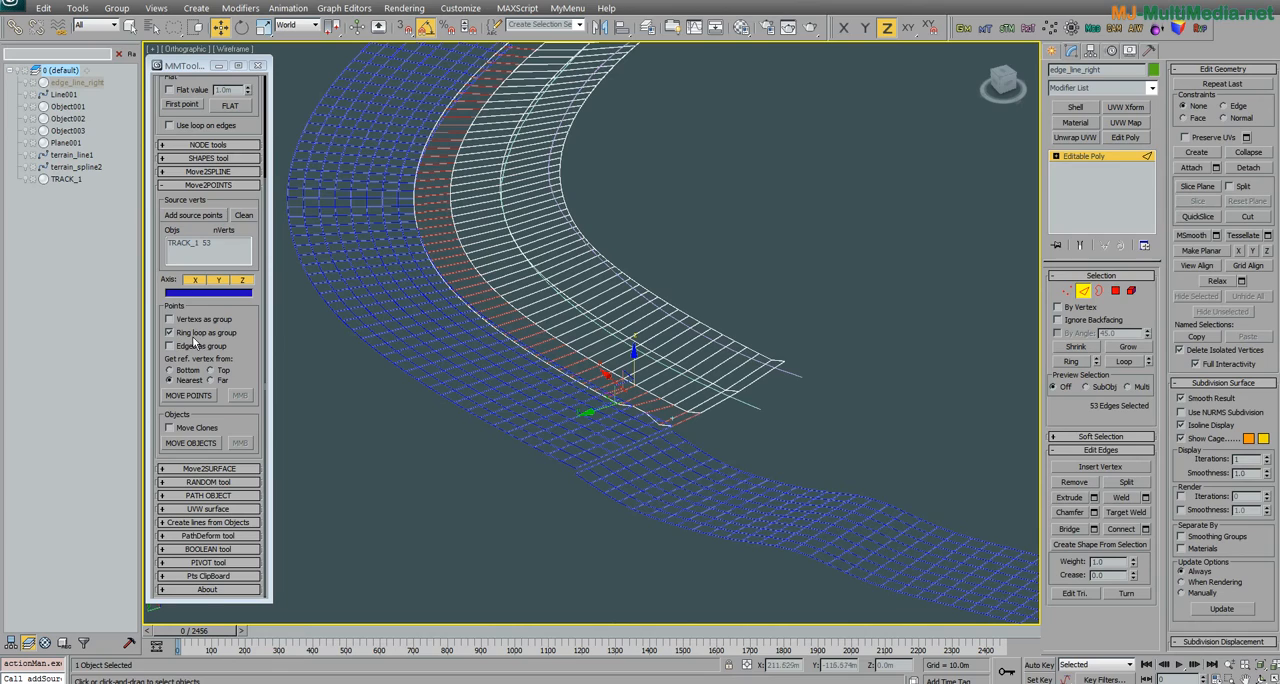
left_click(212, 397)
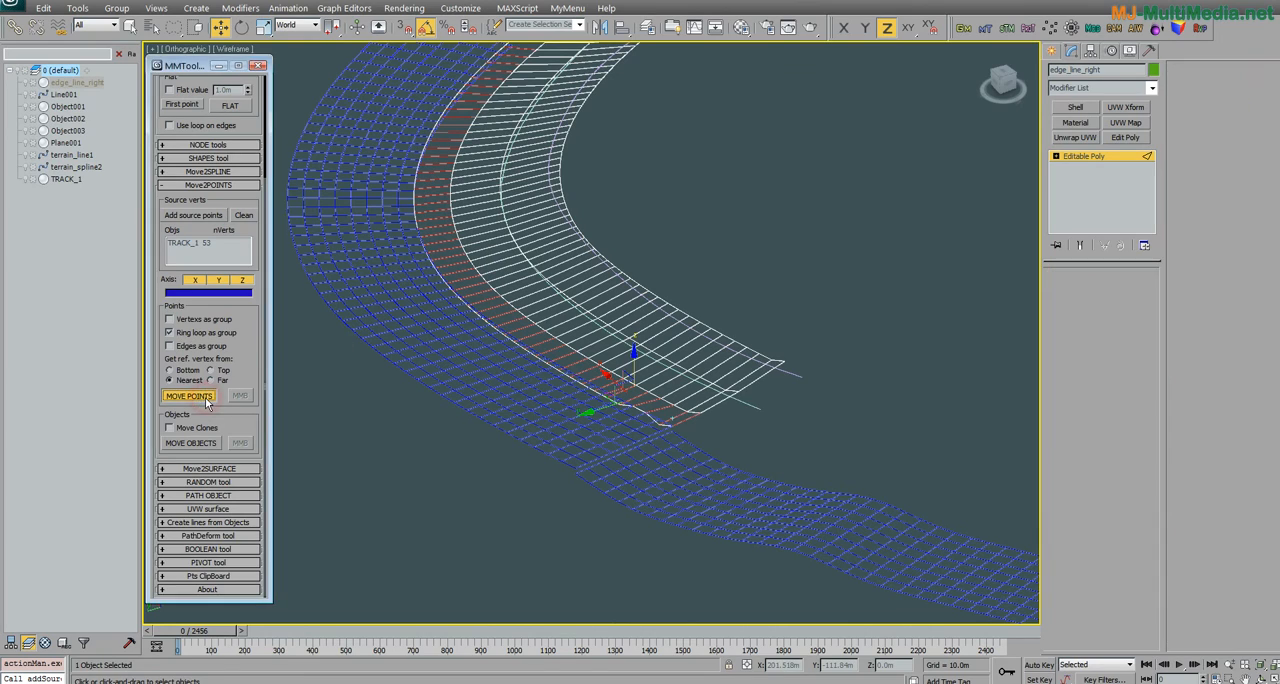
Step: Examine the moved cross rows near the end of edge_line_right, picking a cross edge to inspect
middle_click_drag(505, 240, 445, 465, "alt")
middle_click_drag(646, 401, 552, 432, "alt")
scroll(742, 362, "up", 4)
middle_click_drag(843, 386, 648, 440)
middle_click_drag(648, 440, 718, 405, "alt")
scroll(692, 423, "up", 3)
left_click(752, 436)
left_click(760, 424)
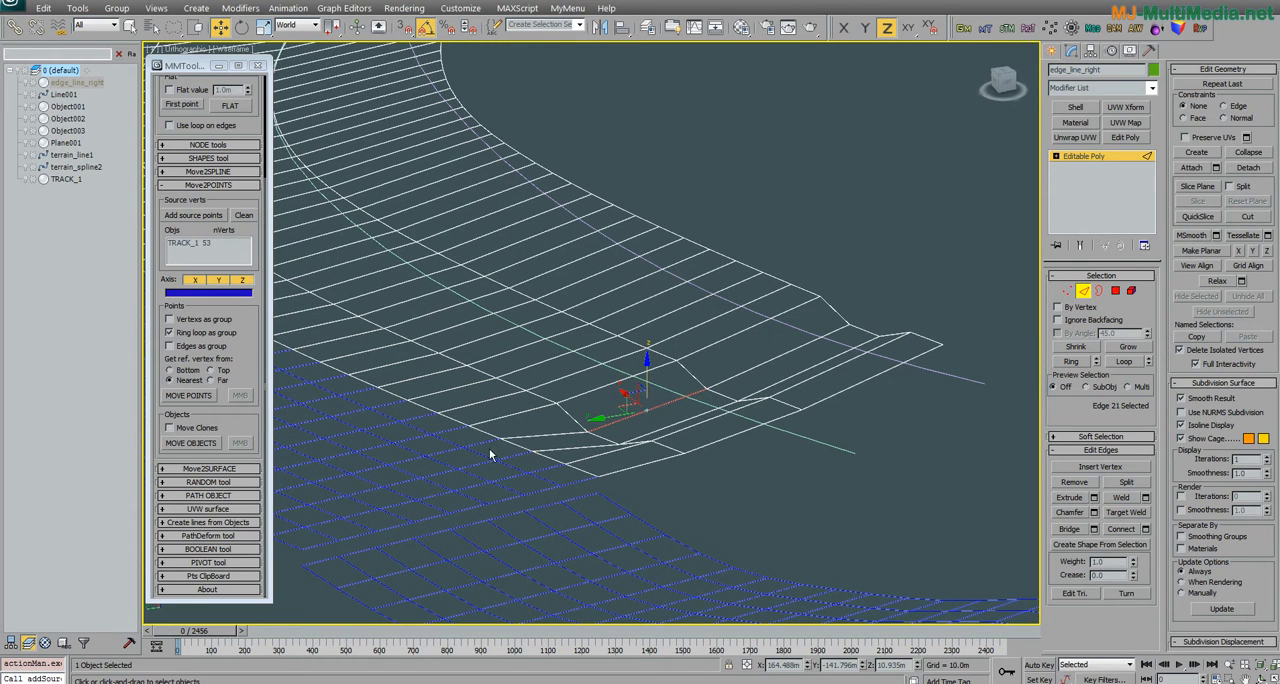
middle_click_drag(667, 447, 686, 397)
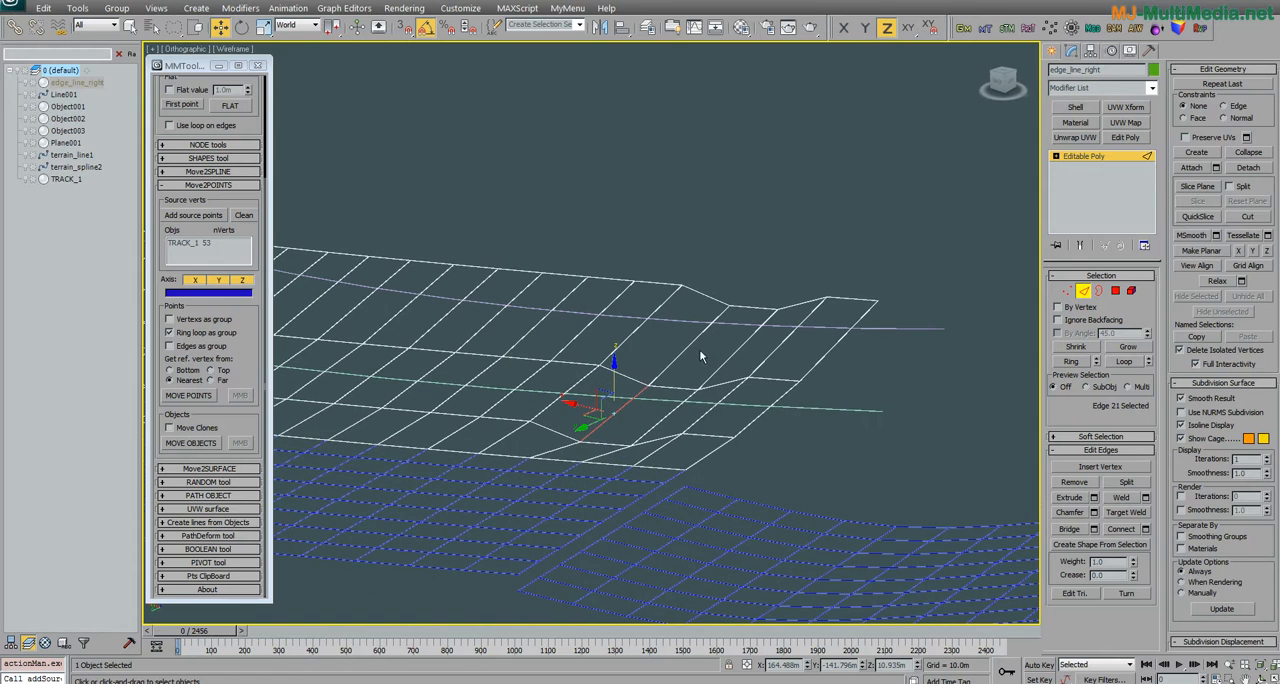
Step: Select four cross edges in two rows near the end of edge_line_right and switch the point grouping from ring loop to Edges as group
left_click(692, 350, "ctrl")
left_click(666, 408, "ctrl")
left_click(715, 360, "ctrl")
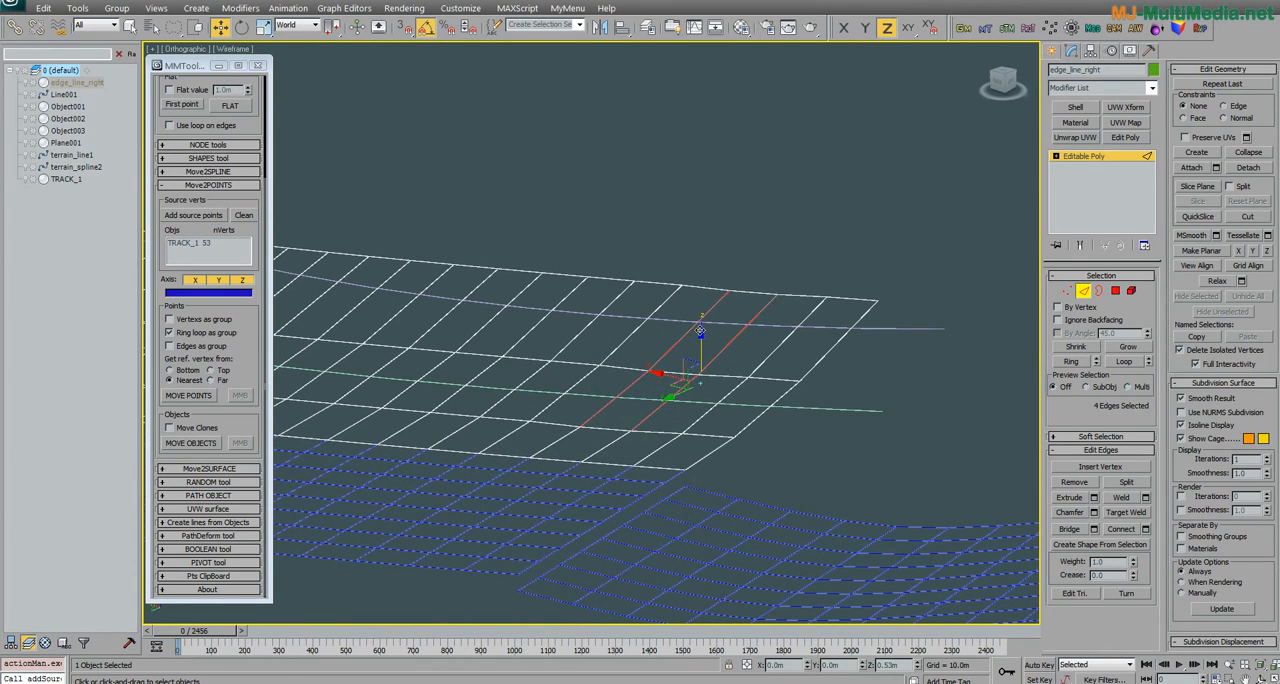
middle_click_drag(660, 395, 641, 386, "alt")
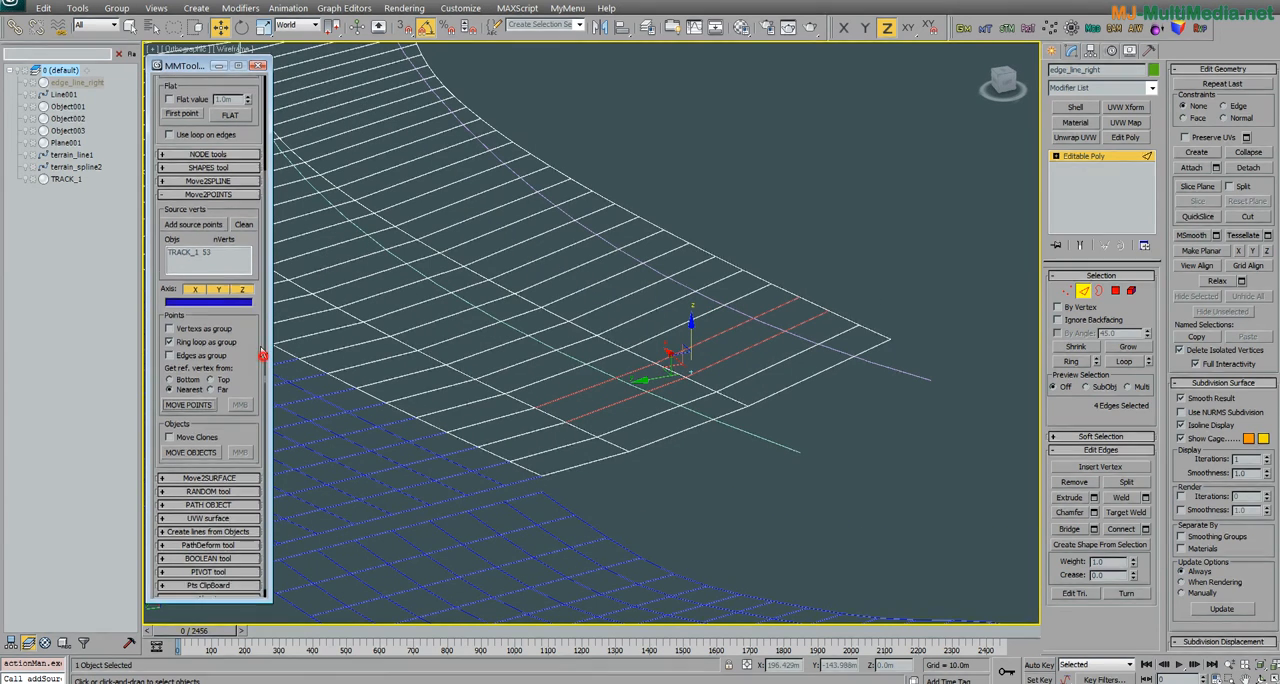
left_click(201, 346)
middle_click_drag(875, 402, 808, 481, "alt")
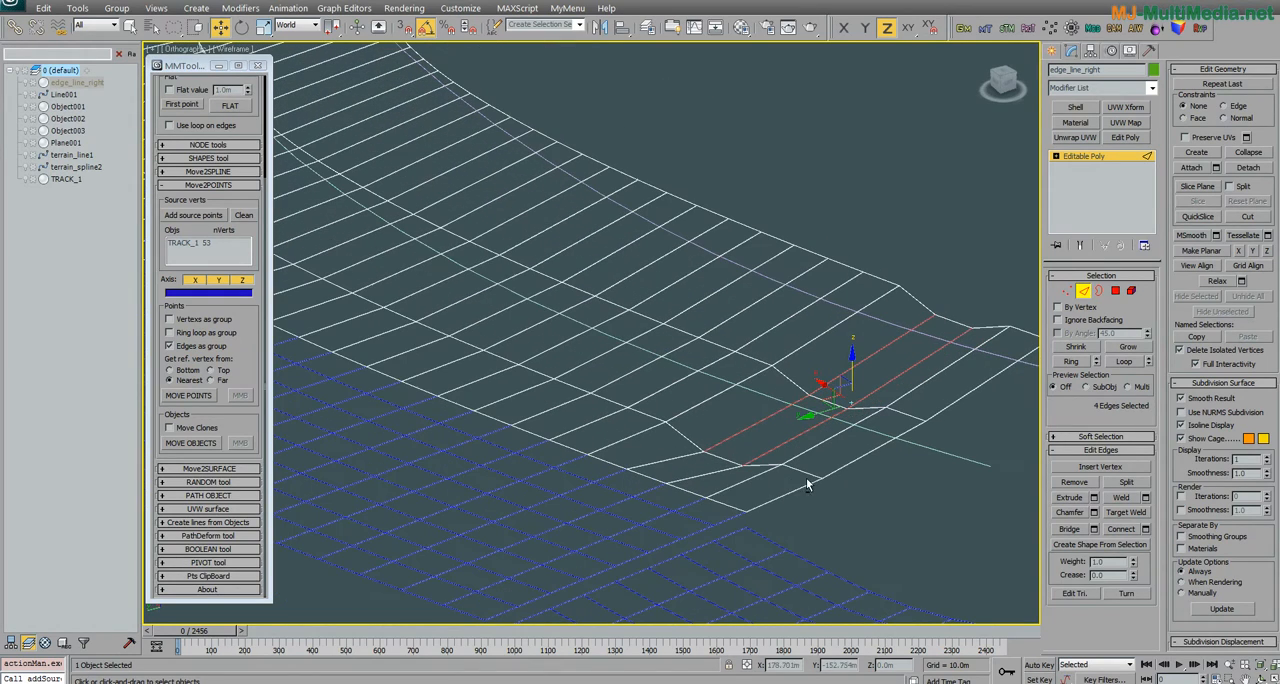
Step: Select the three connected edges of one cross row near the end of edge_line_right, starting from its border edge
left_click(701, 480)
middle_click_drag(727, 484, 662, 484, "alt")
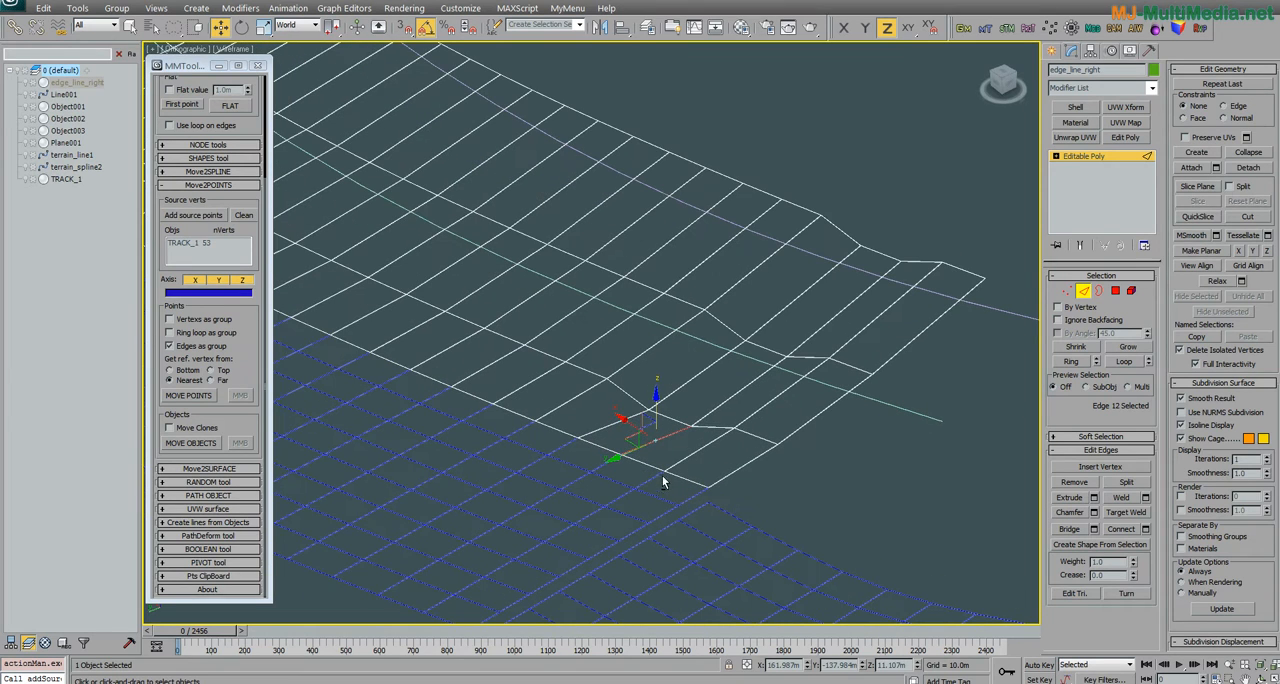
left_click(718, 404)
left_click(819, 330, "shift")
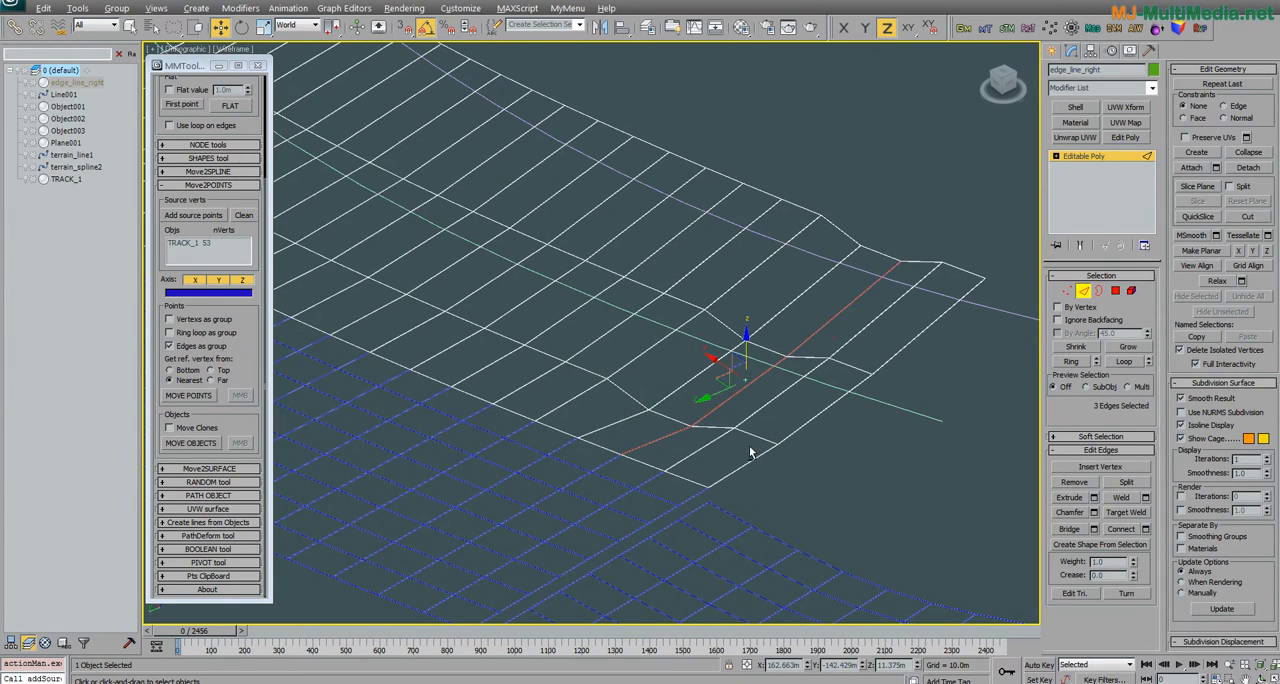
middle_click_drag(753, 453, 602, 453, "alt")
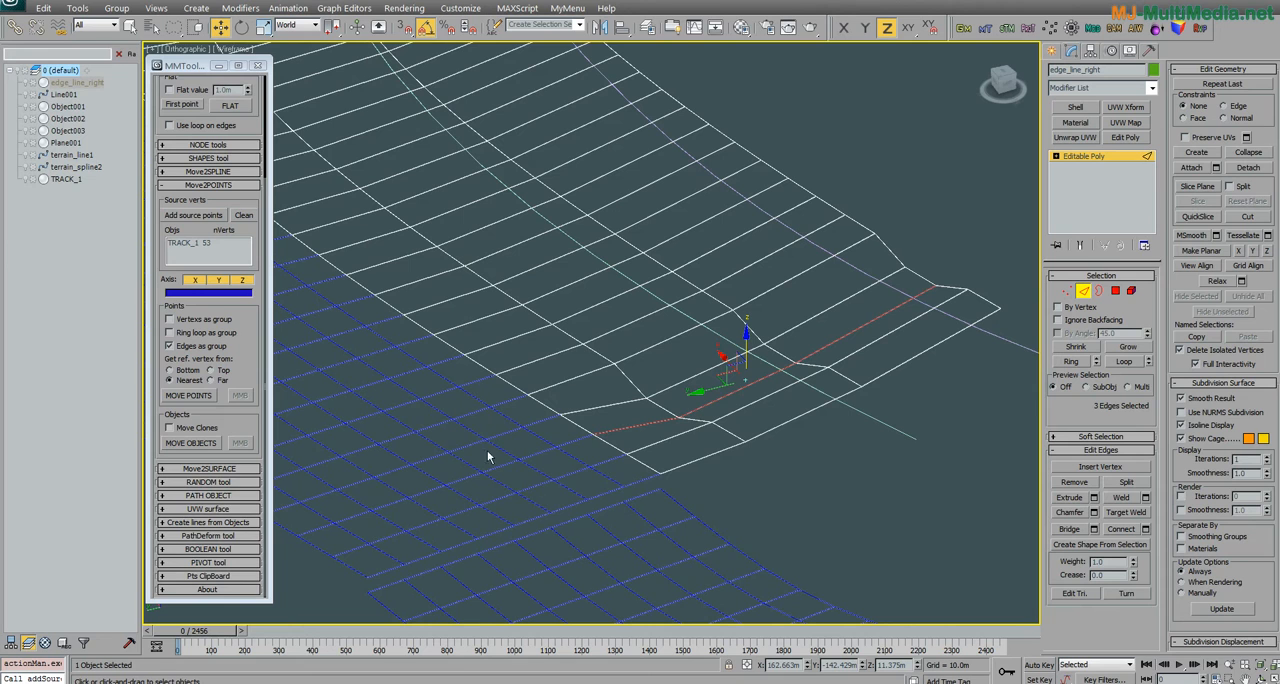
key("alt")
middle_click_drag(840, 338, 711, 398, "alt")
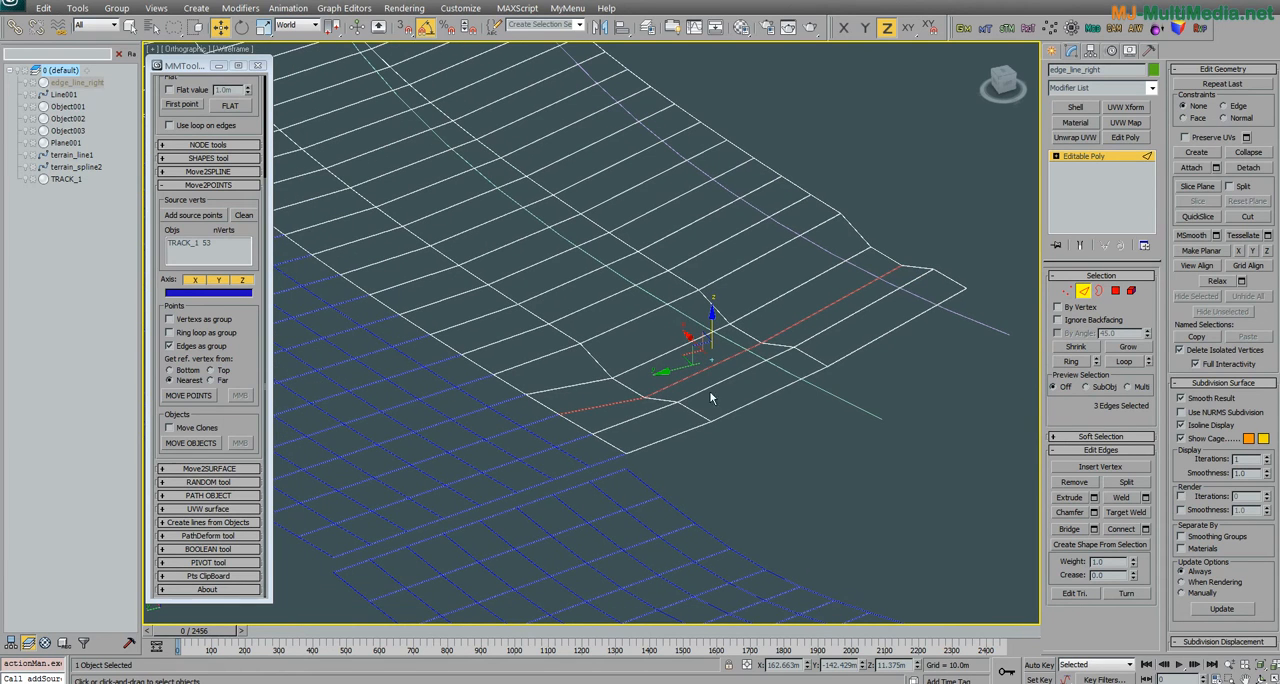
Step: In vertex mode, lower the border vertex of that cross row to a Z of about 10.8 m
left_click(1067, 290)
left_click(553, 414)
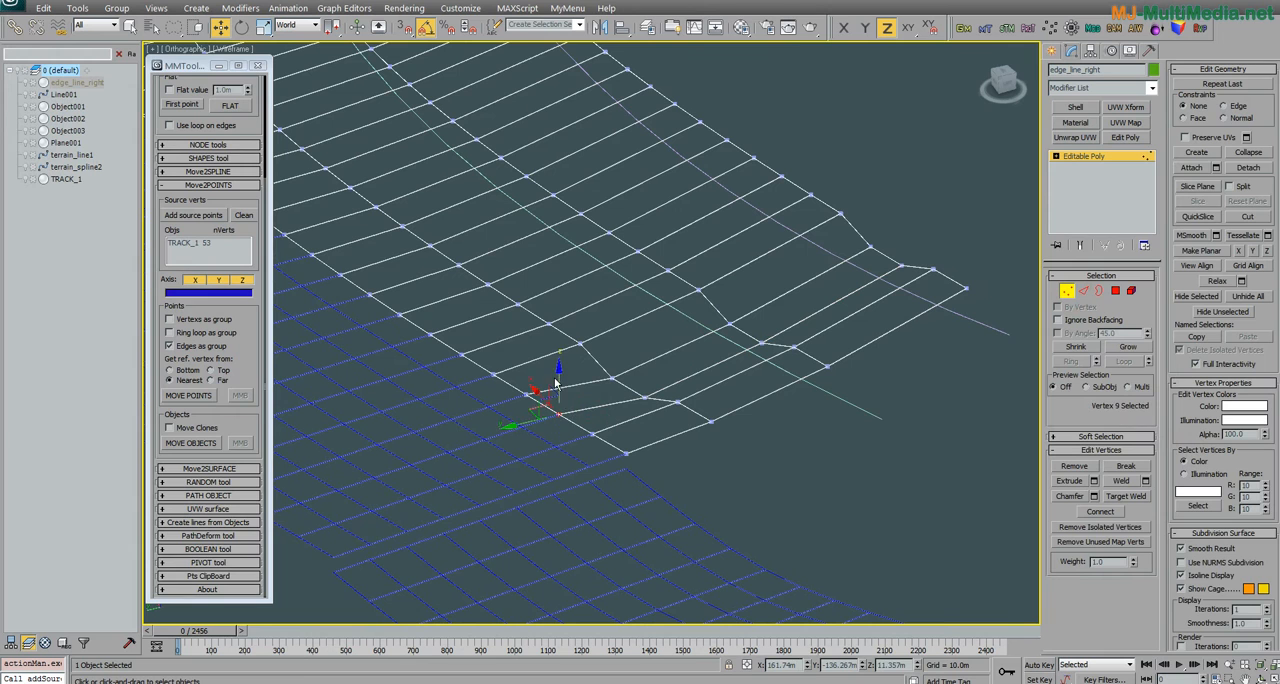
middle_click_drag(557, 383, 557, 390, "alt")
left_click_drag(569, 349, 569, 361)
middle_click_drag(577, 386, 618, 438, "alt")
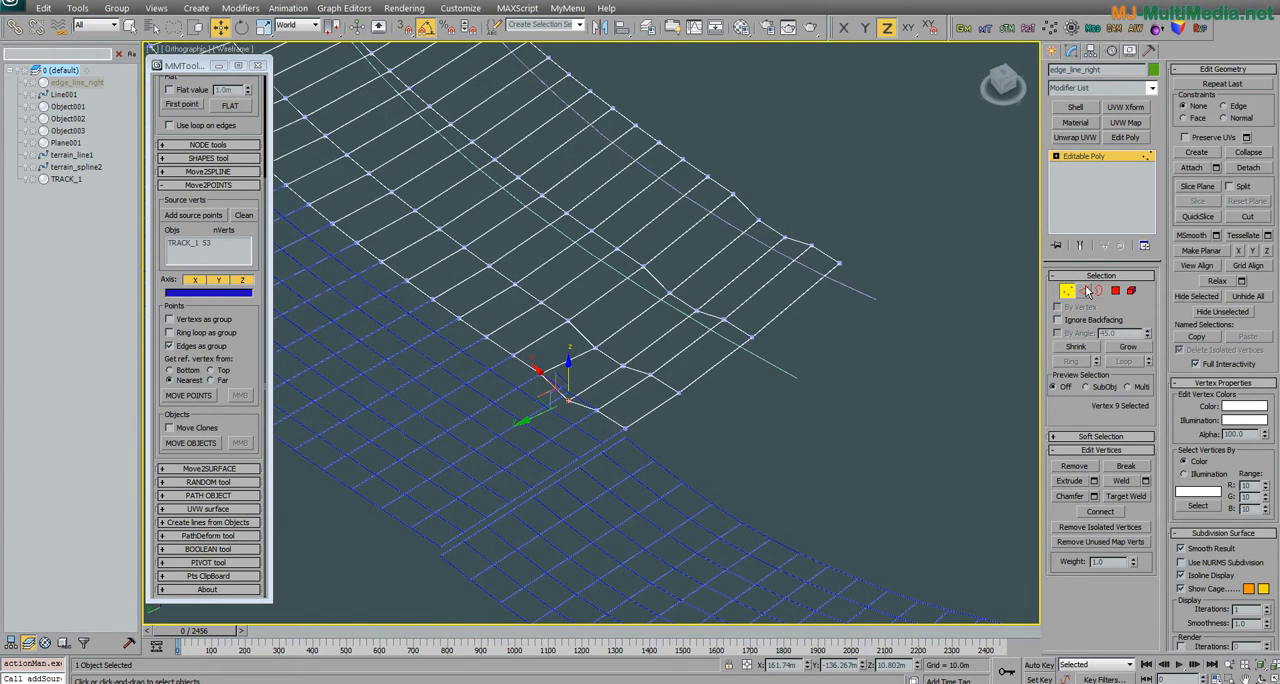
Step: Return to edge mode and try moving the three-edge cross row with Edges as group and the Nearest reference vertex
left_click(1084, 290)
middle_click_drag(730, 272, 557, 446, "alt")
scroll(557, 446, "up", 3)
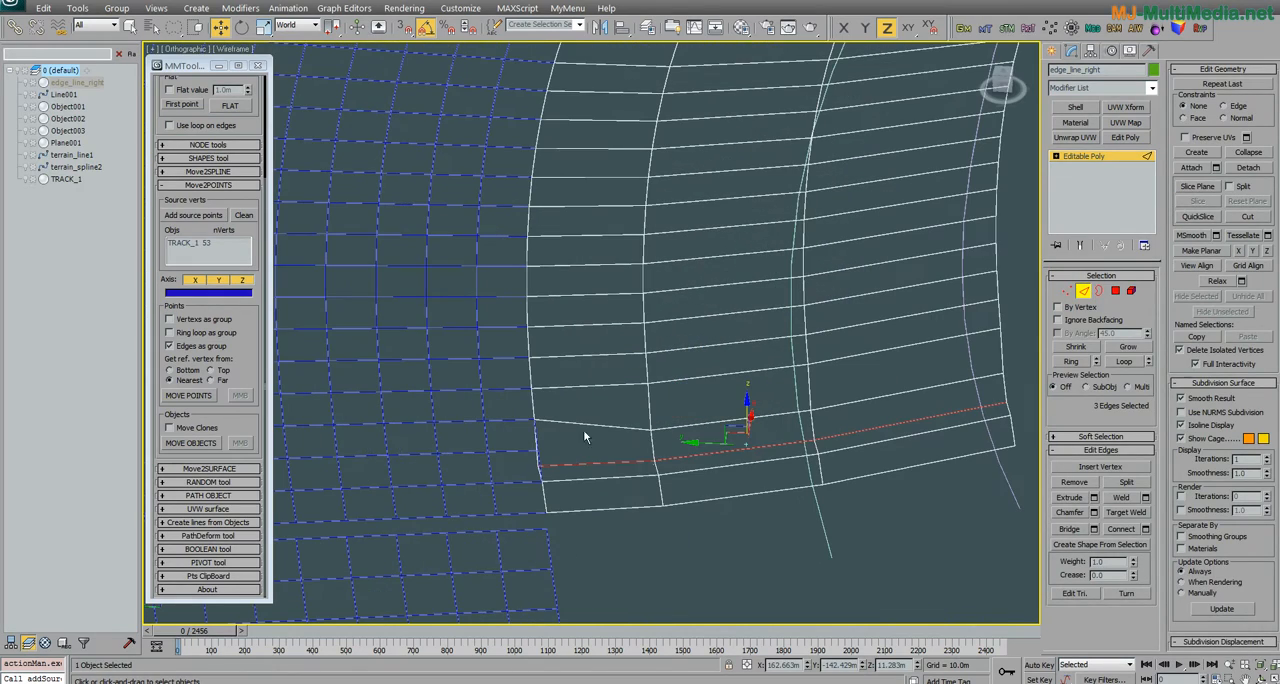
left_click(202, 396)
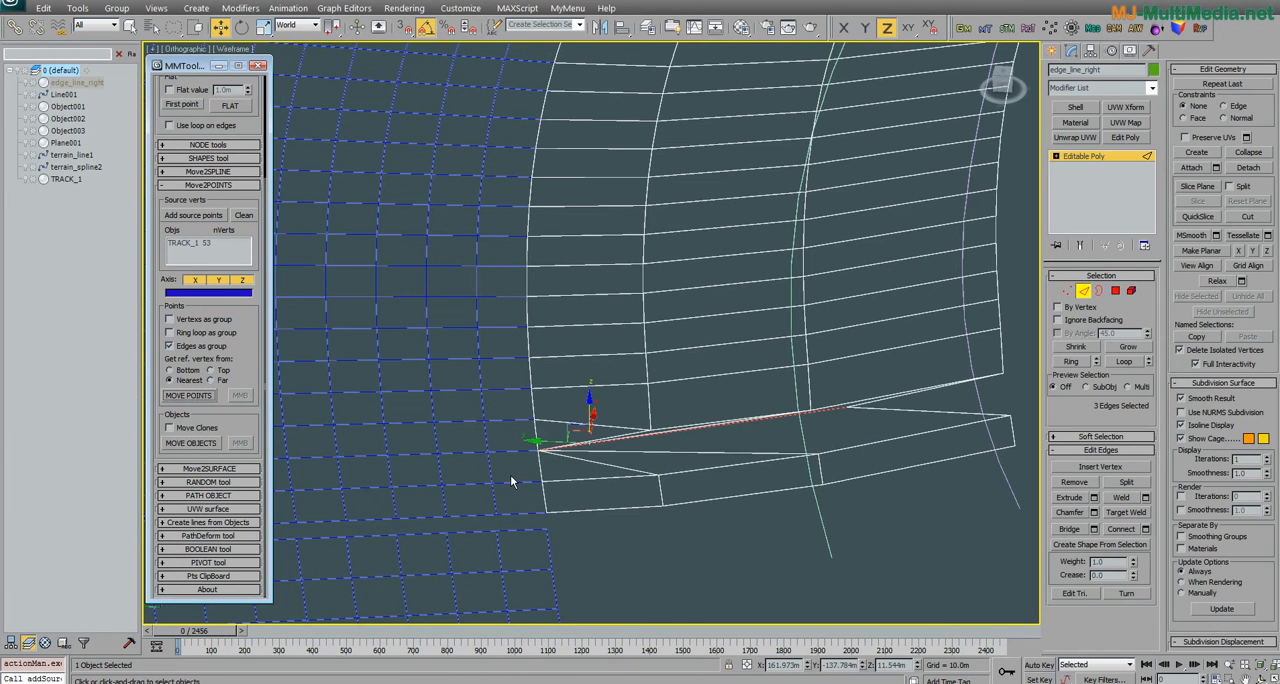
middle_click_drag(511, 481, 709, 509, "alt")
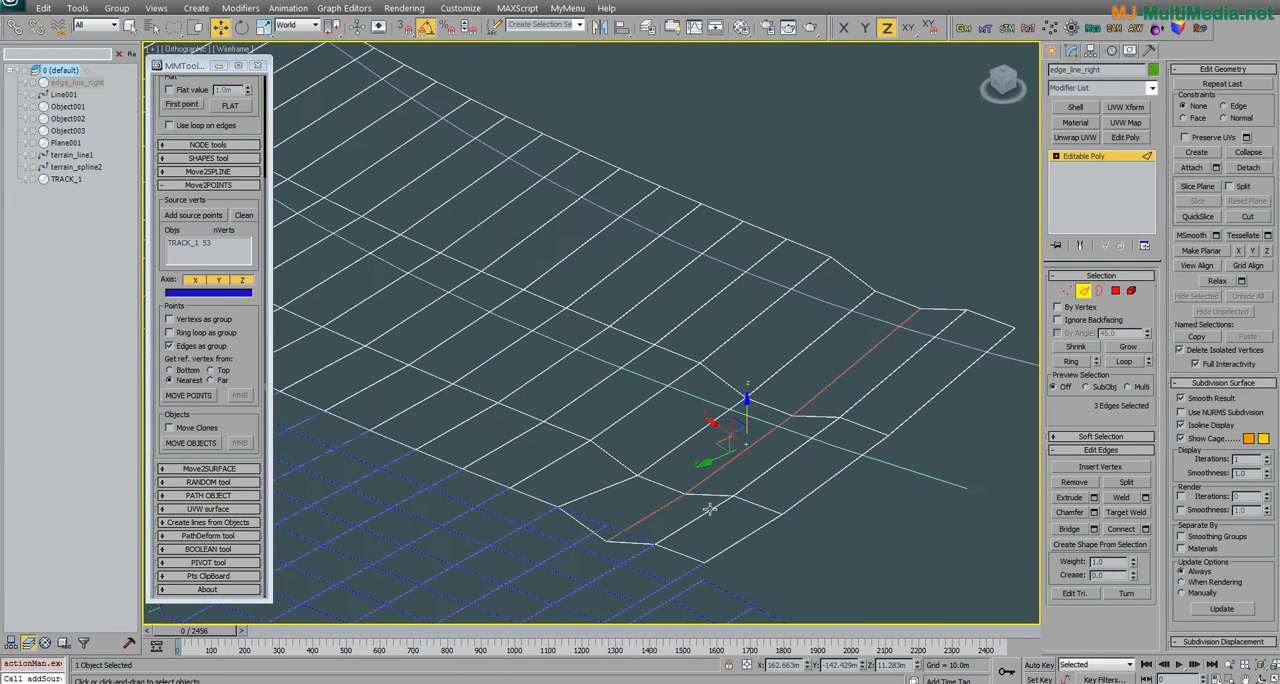
Step: Try moving the same three edges with the Far reference vertex and undo the move
left_click(199, 397)
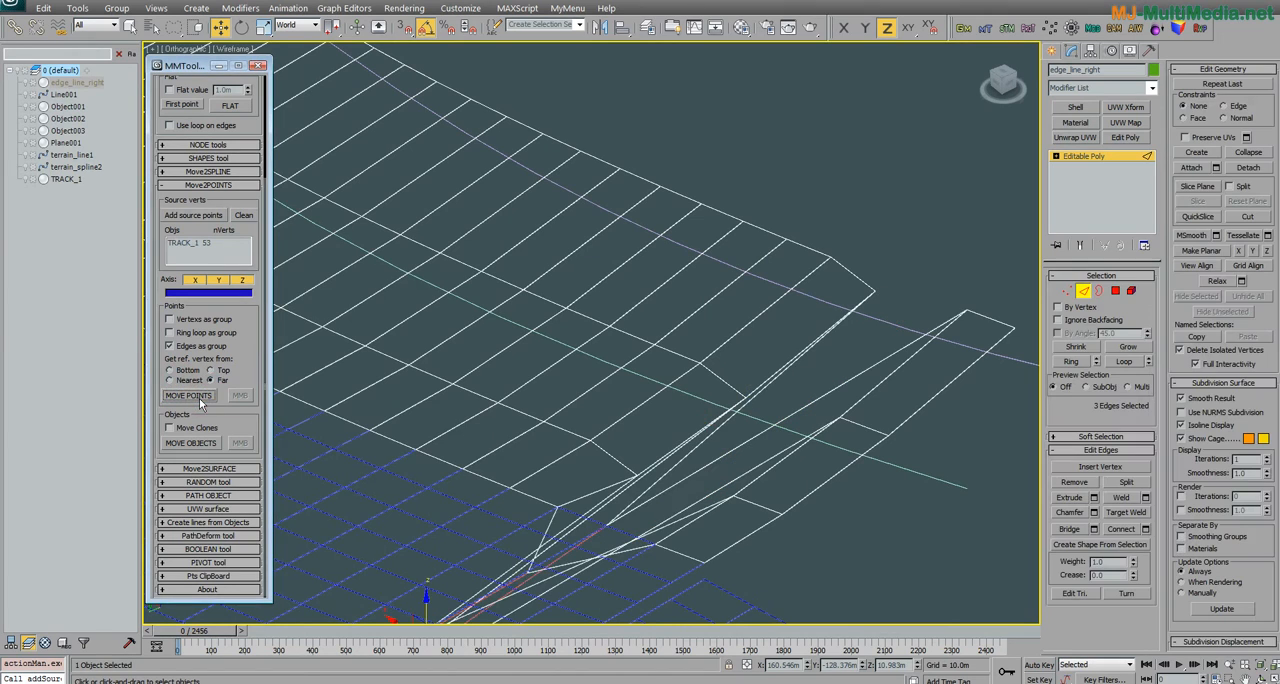
middle_click_drag(368, 478, 533, 433, "alt")
key("ctrl+z")
Step: Restore the Nearest reference vertex and select only the border edge of the lowered cross row
mouse_move(662, 463)
middle_mouse_down("alt")
mouse_move(649, 466)
mouse_move(662, 455)
middle_mouse_up("alt")
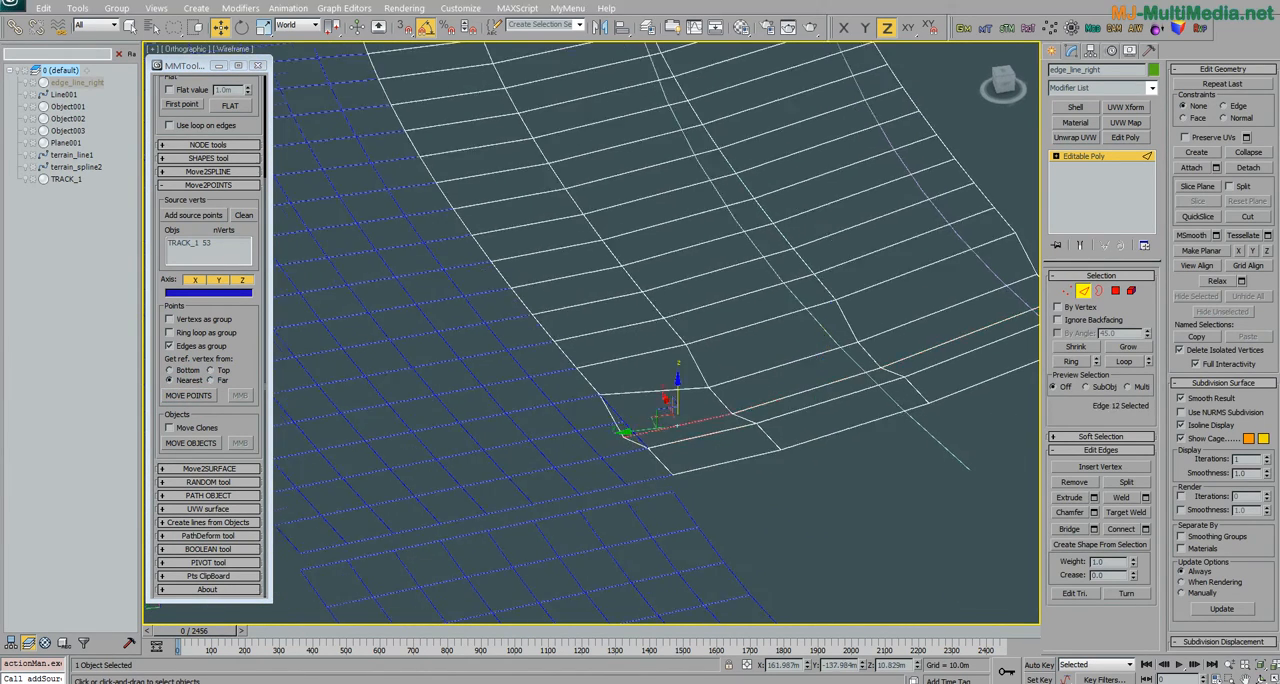
middle_click_drag(826, 492, 725, 478)
scroll(702, 475, "down", 2)
middle_click_drag(634, 440, 600, 410, "alt")
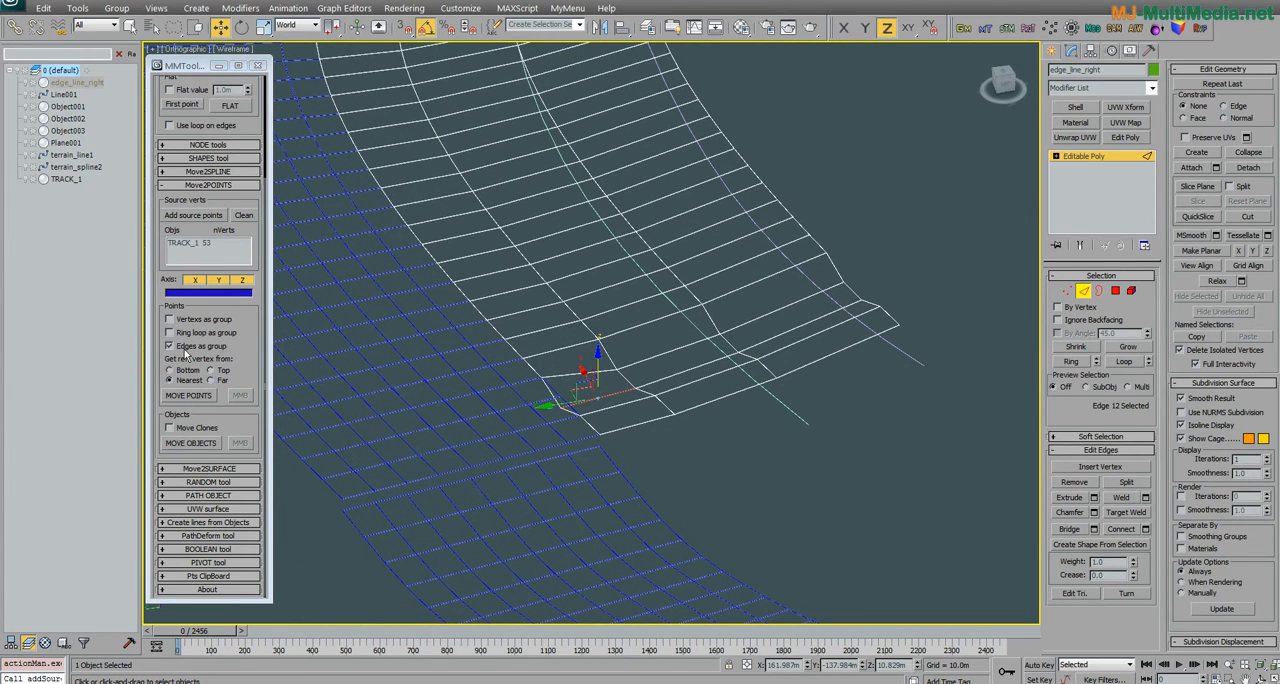
middle_click_drag(478, 408, 509, 414)
scroll(509, 416, "up", 4)
middle_click_drag(740, 488, 691, 455)
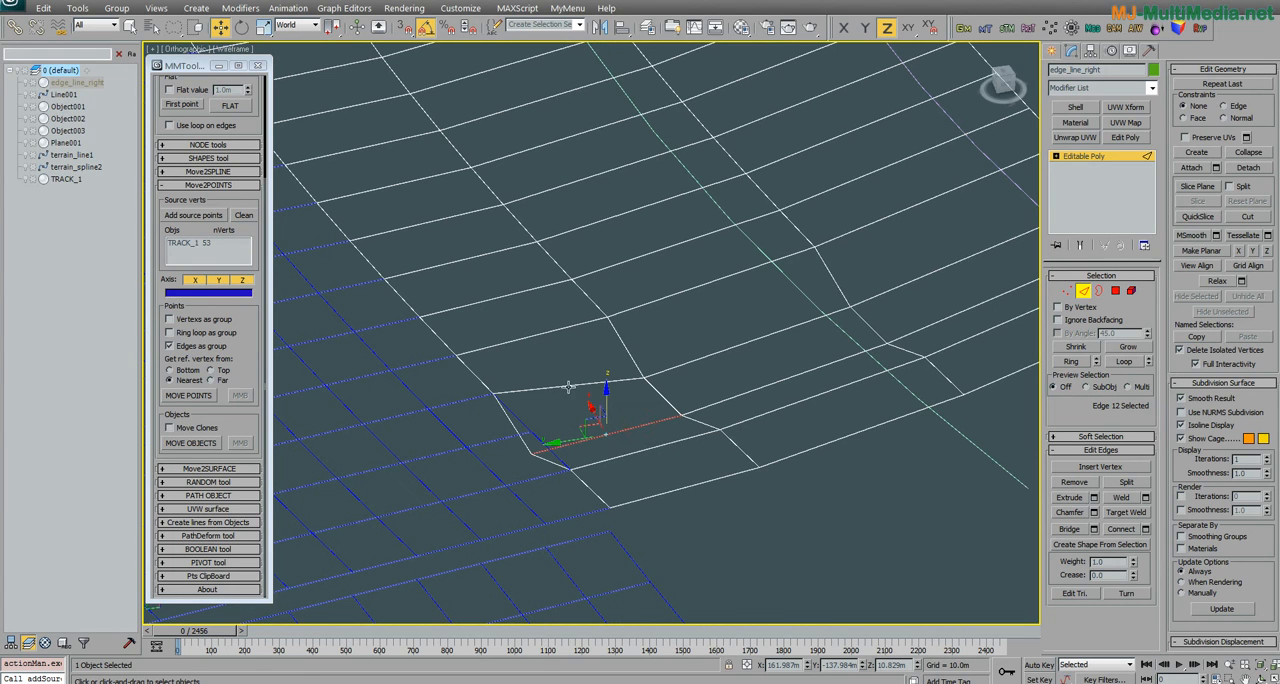
Step: Extend the selection to nine neighbouring cross edges along the track border of edge_line_right
left_click_drag(408, 217, 549, 406, "ctrl")
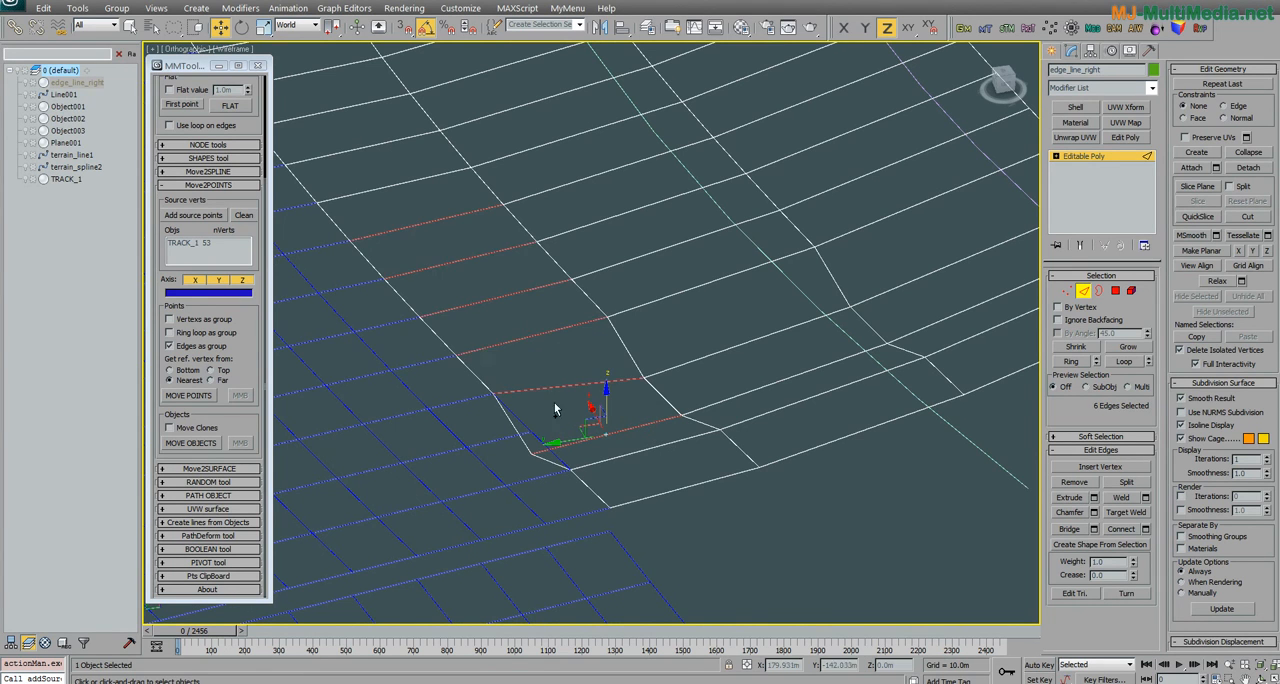
middle_click_drag(467, 397, 589, 452)
scroll(589, 453, "down", 2)
left_click_drag(539, 319, 457, 231, "ctrl")
middle_click_drag(520, 333, 574, 438, "alt")
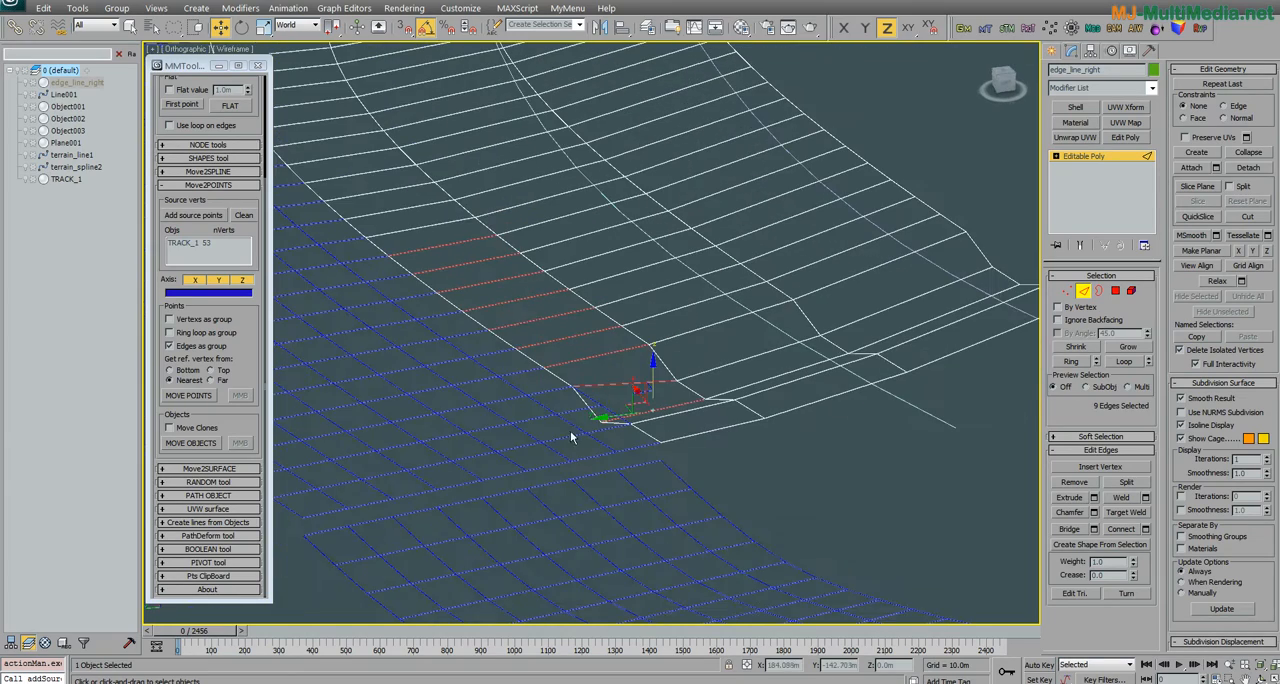
Step: Select the last four cross edges along the track border, move them as edge groups onto the source points, and turn off Edges as group
left_click_drag(603, 362, 687, 456)
middle_click_drag(656, 480, 610, 482, "alt")
left_click(198, 397)
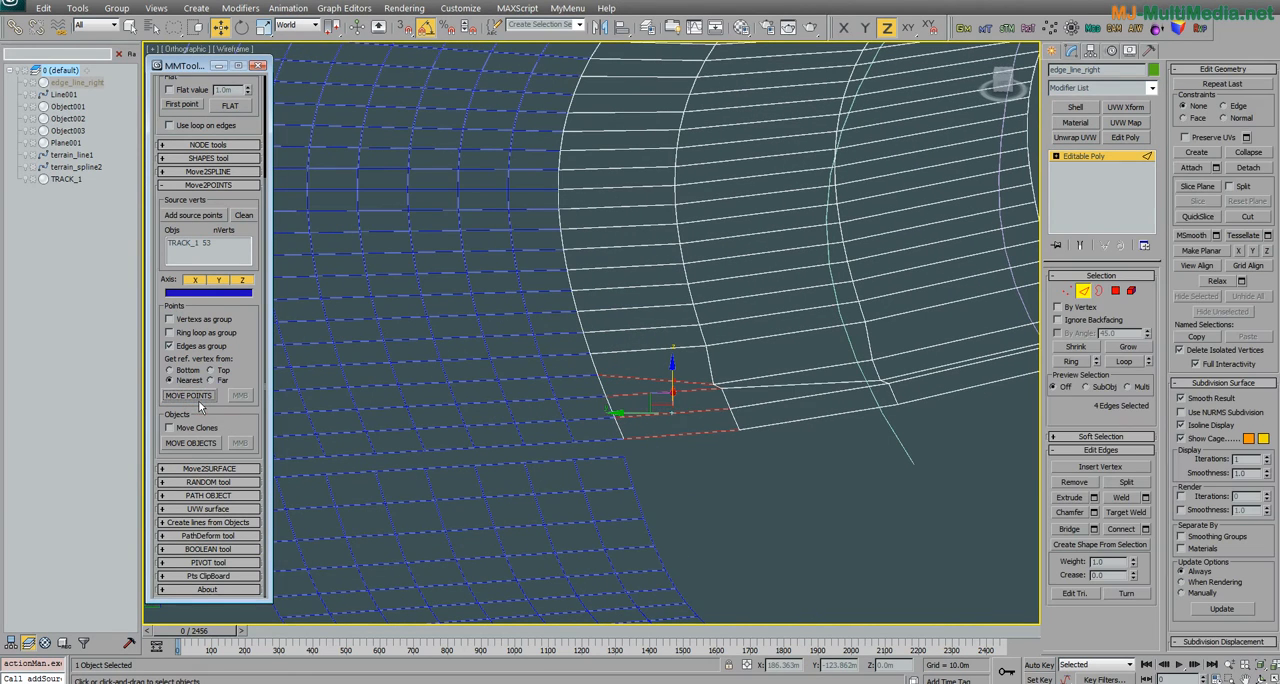
middle_click_drag(594, 400, 666, 452, "alt")
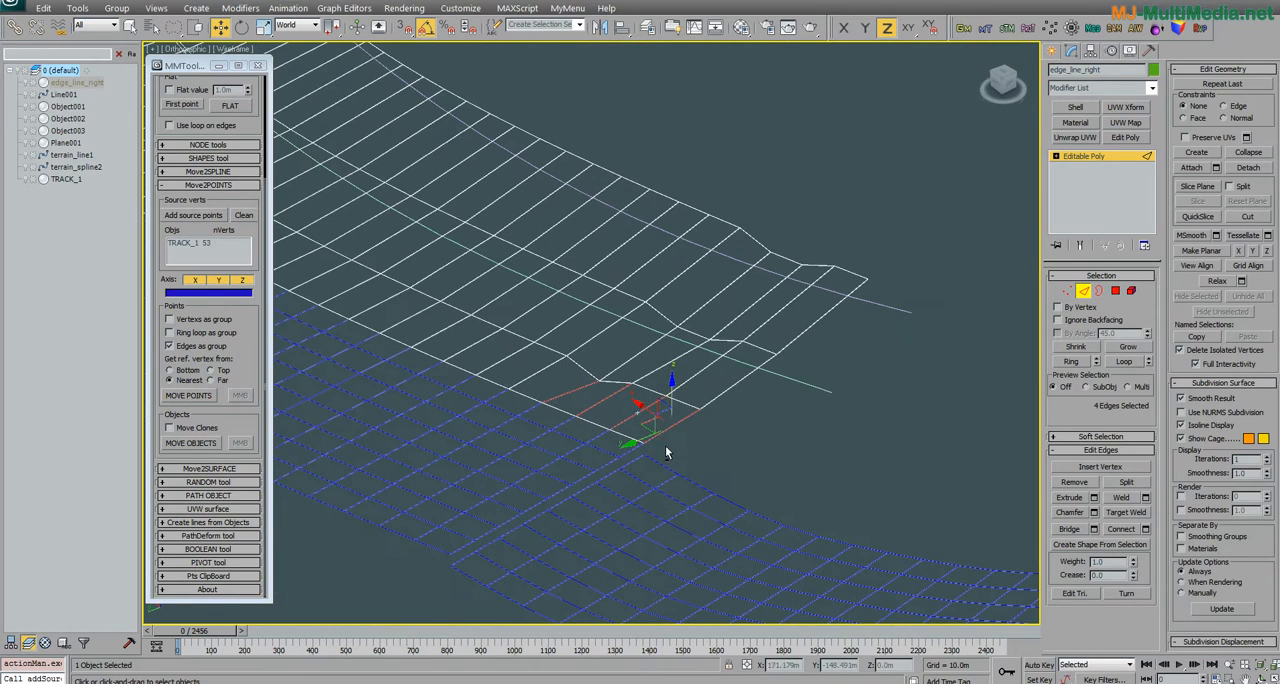
left_click(204, 349)
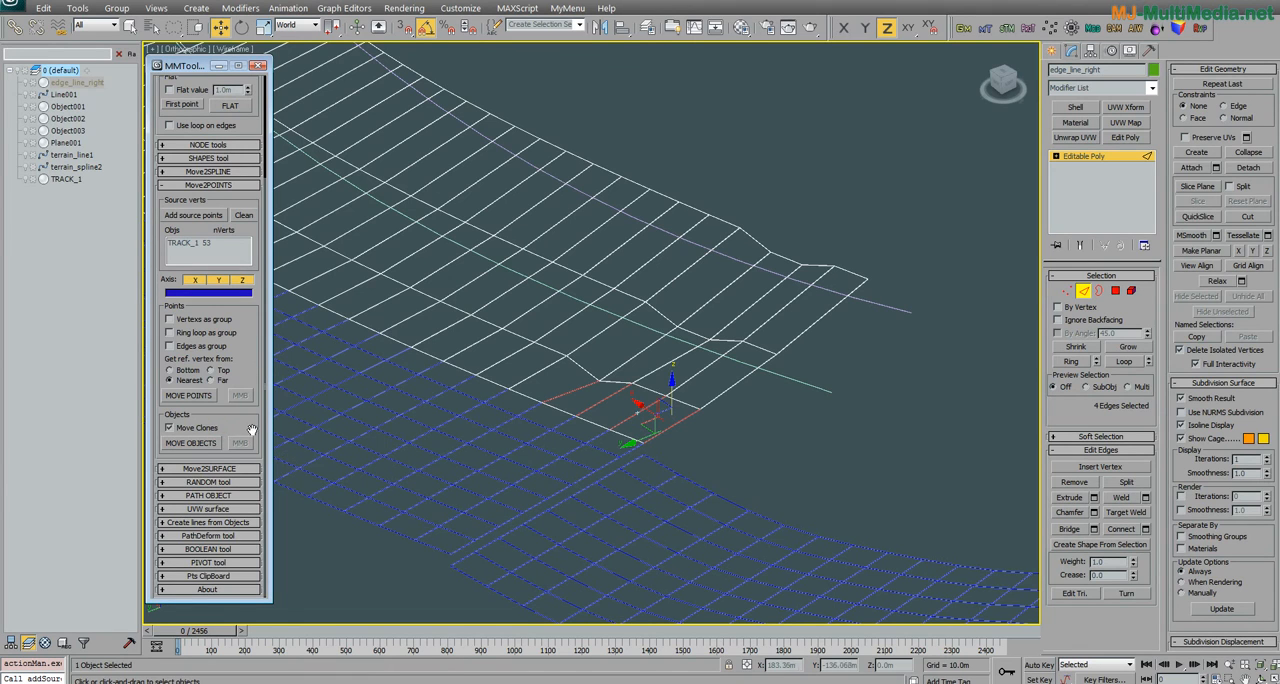
Step: Leave edge editing on edge_line_right and create a box about 3.9 m long, 6.2 m wide and 3.7 m high beyond the strip's end
left_click_drag(607, 399, 443, 374)
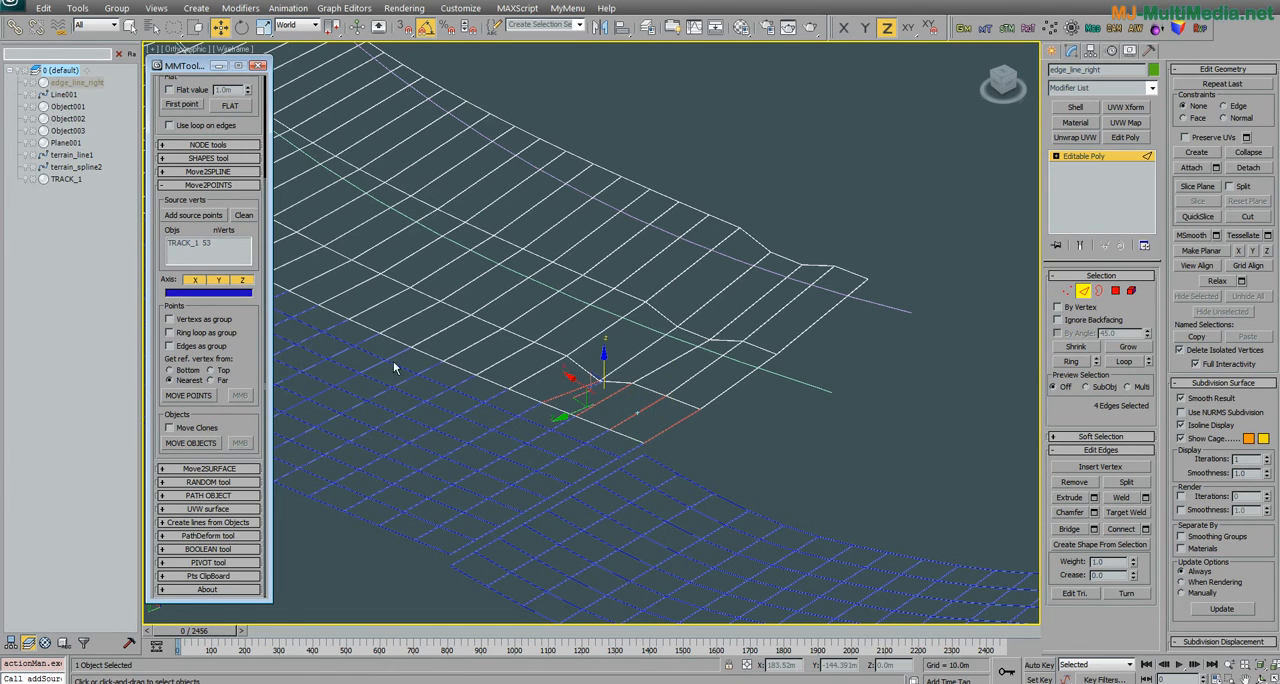
middle_click_drag(539, 374, 675, 427, "alt")
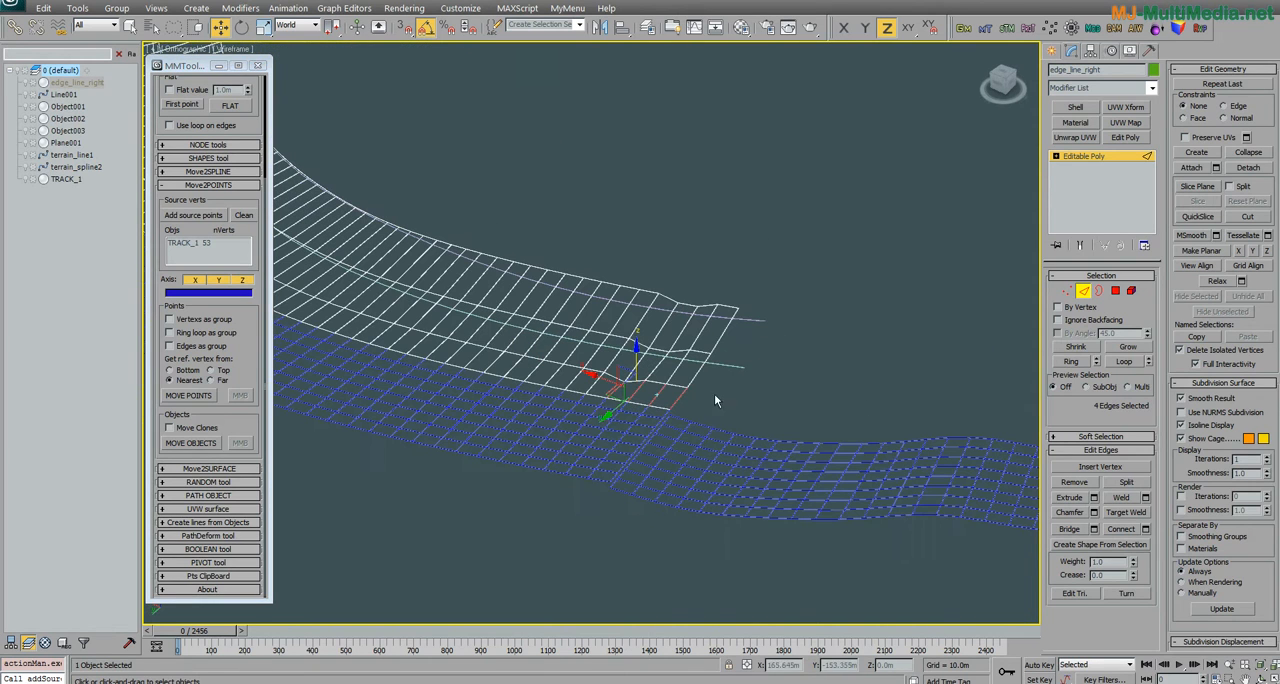
left_click(1084, 290)
left_click(1053, 51)
left_click(1087, 135)
left_click_drag(645, 198, 680, 243)
left_click(680, 206)
Step: Create a tube beside the box with radii of about 2.7 m and 4.8 m and a height of about 7 m
left_click(1135, 164)
left_click_drag(835, 231, 861, 243)
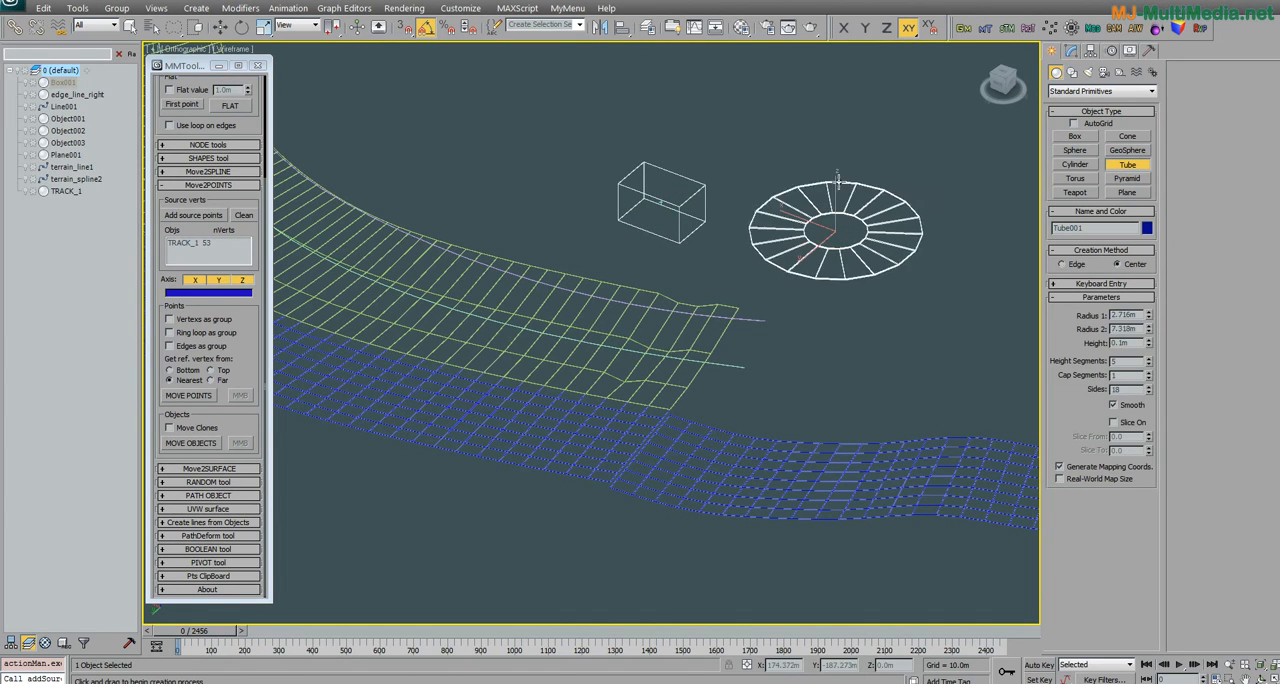
left_click(840, 200)
left_click(840, 117)
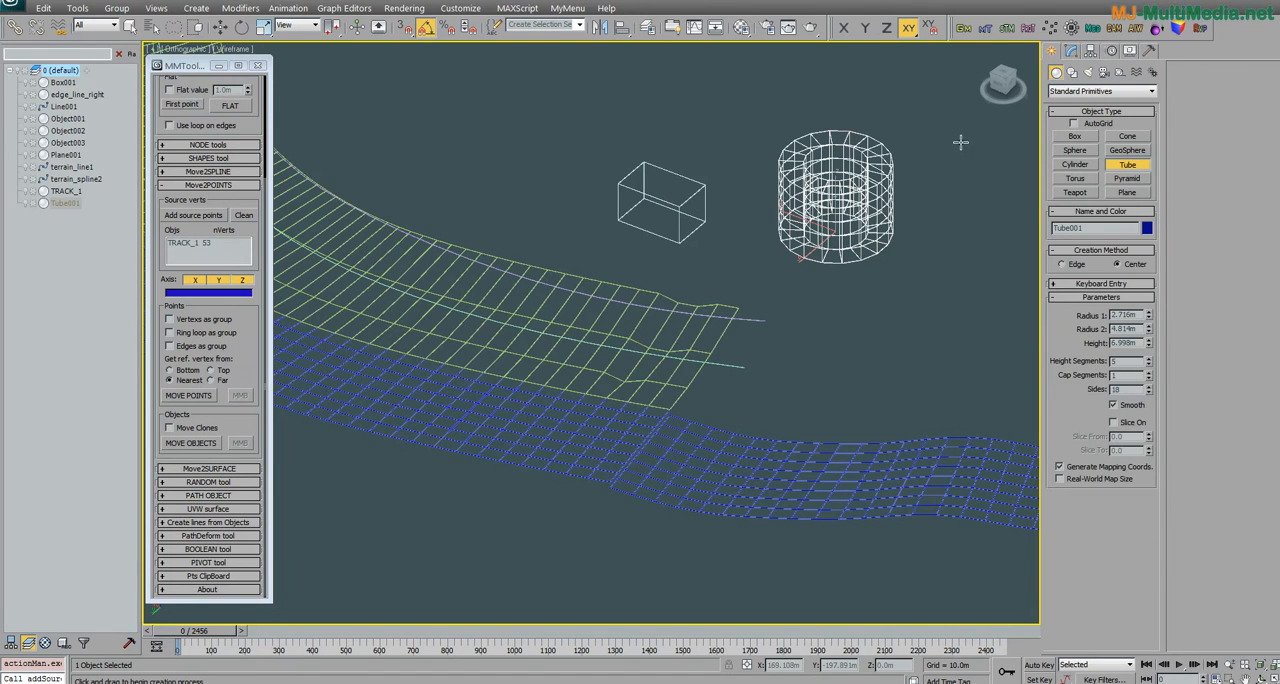
right_click(960, 140)
left_click(1071, 50)
middle_click_drag(640, 318, 697, 347, "alt")
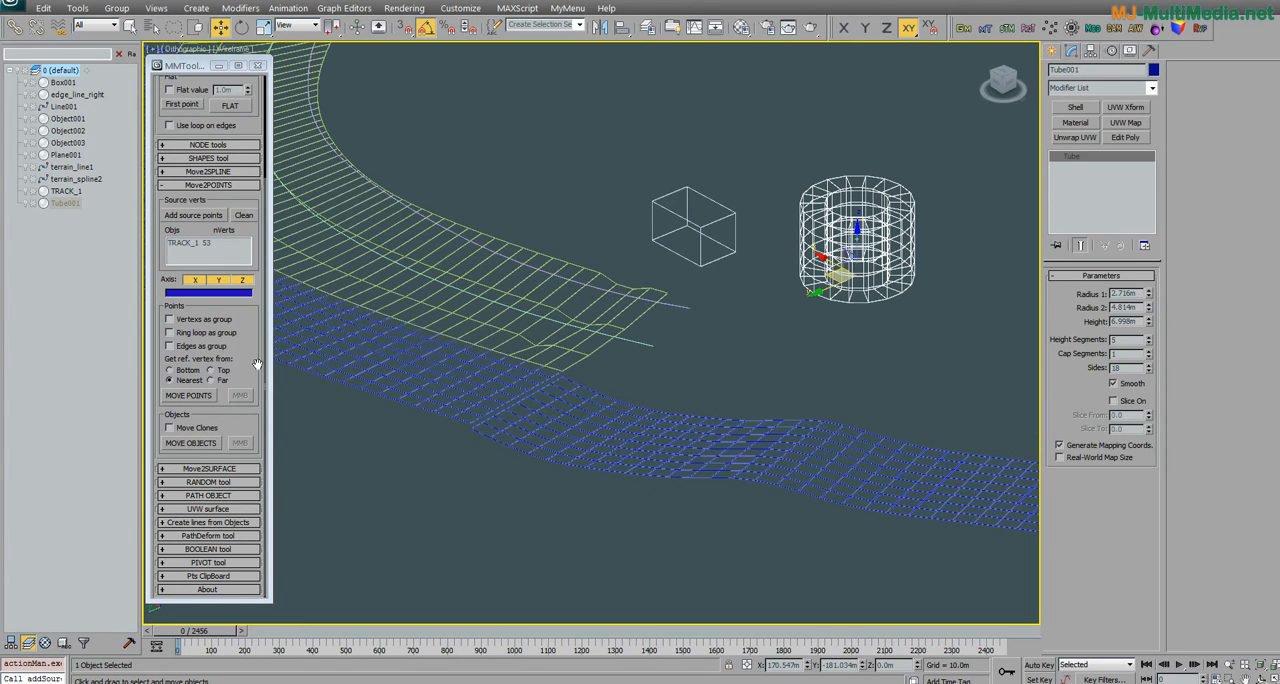
Step: Select the box, move it onto the stored TRACK_1 source points with Move2POINTS, and undo the move
left_click(200, 429)
middle_click_drag(408, 300, 545, 345, "alt")
scroll(540, 345, "down", 5)
scroll(534, 345, "up", 6)
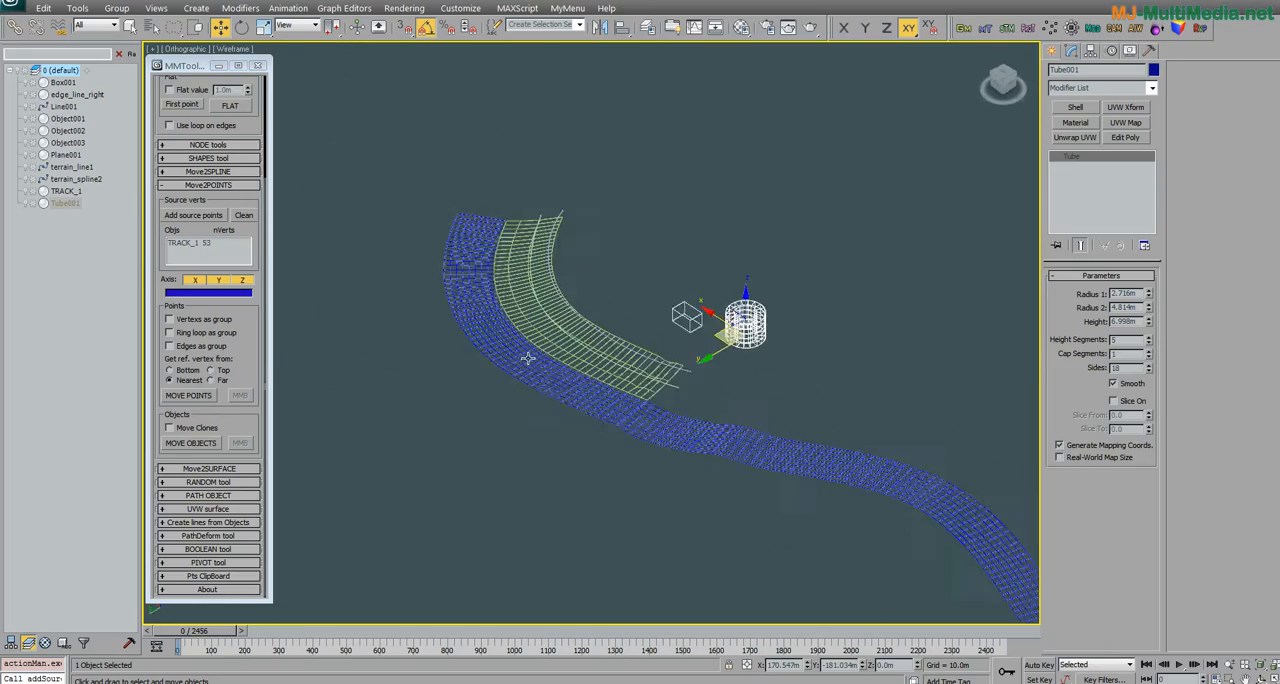
scroll(620, 382, "down", 4)
middle_click_drag(621, 378, 587, 389)
middle_click_drag(805, 375, 714, 366)
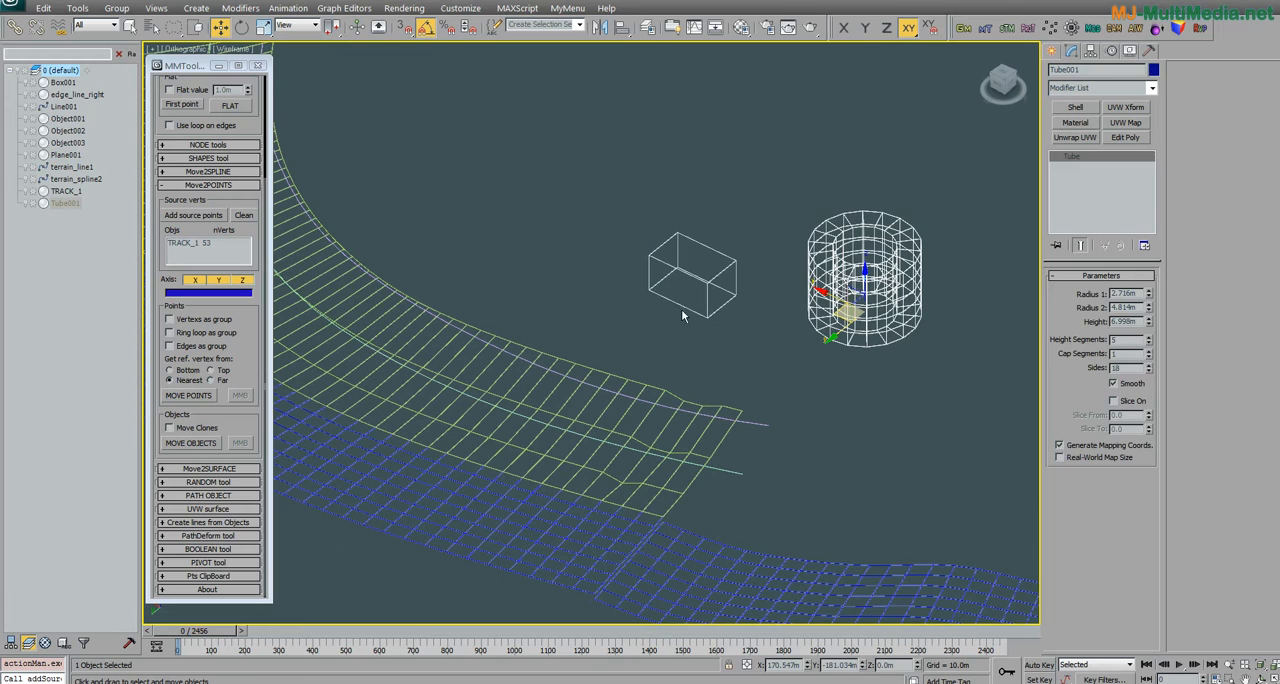
left_click(708, 283)
middle_click_drag(722, 291, 737, 303, "alt")
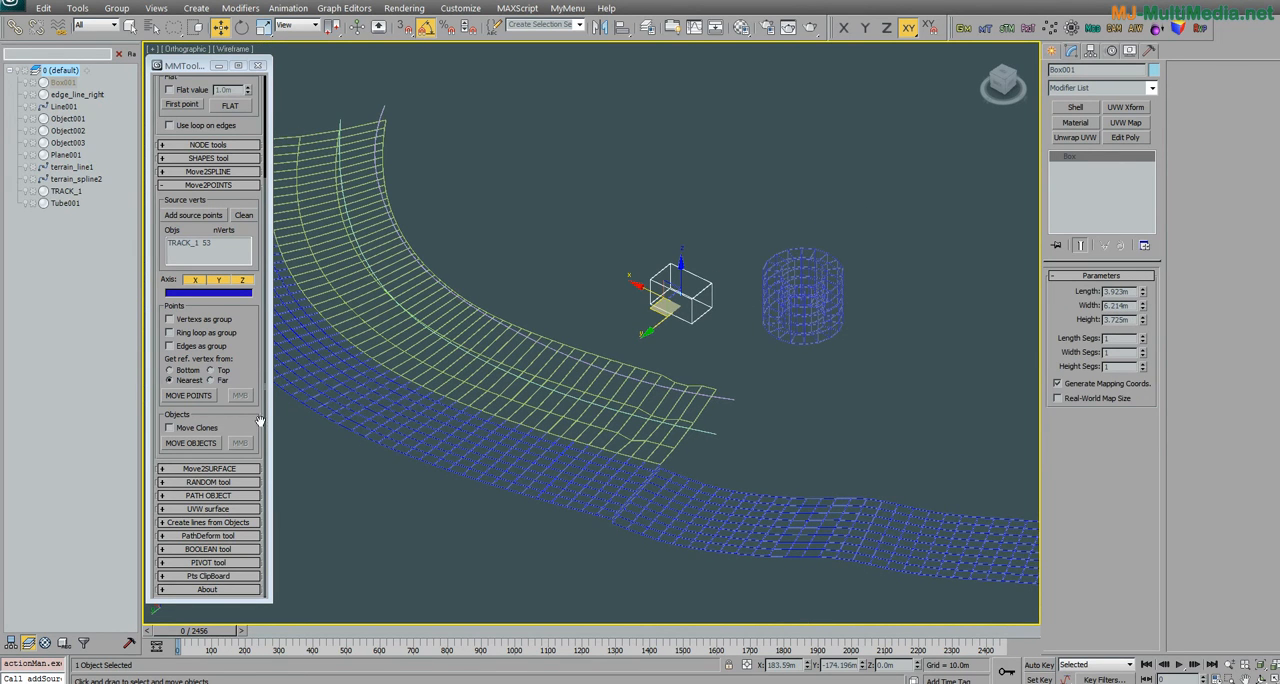
left_click(190, 443)
middle_click_drag(400, 414, 455, 415, "alt")
key("ctrl+z")
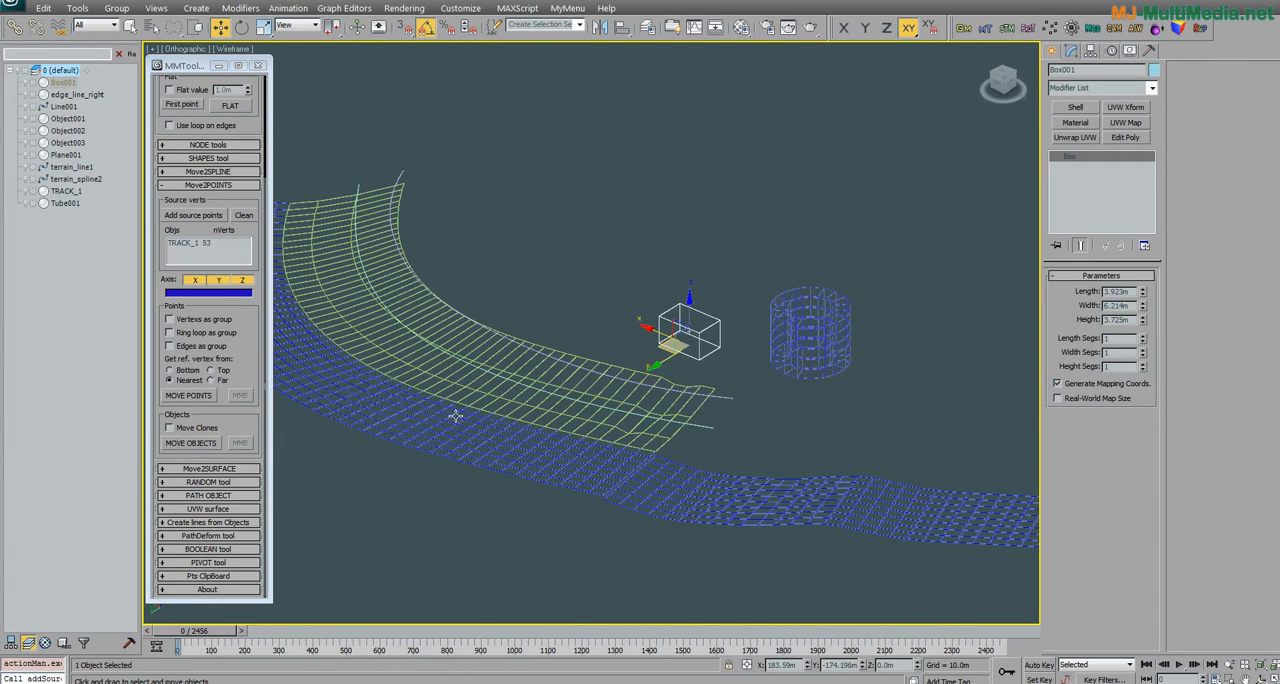
Step: Turn on Move Clones and move copies of the box onto the stored source points along the track border
left_click(200, 428)
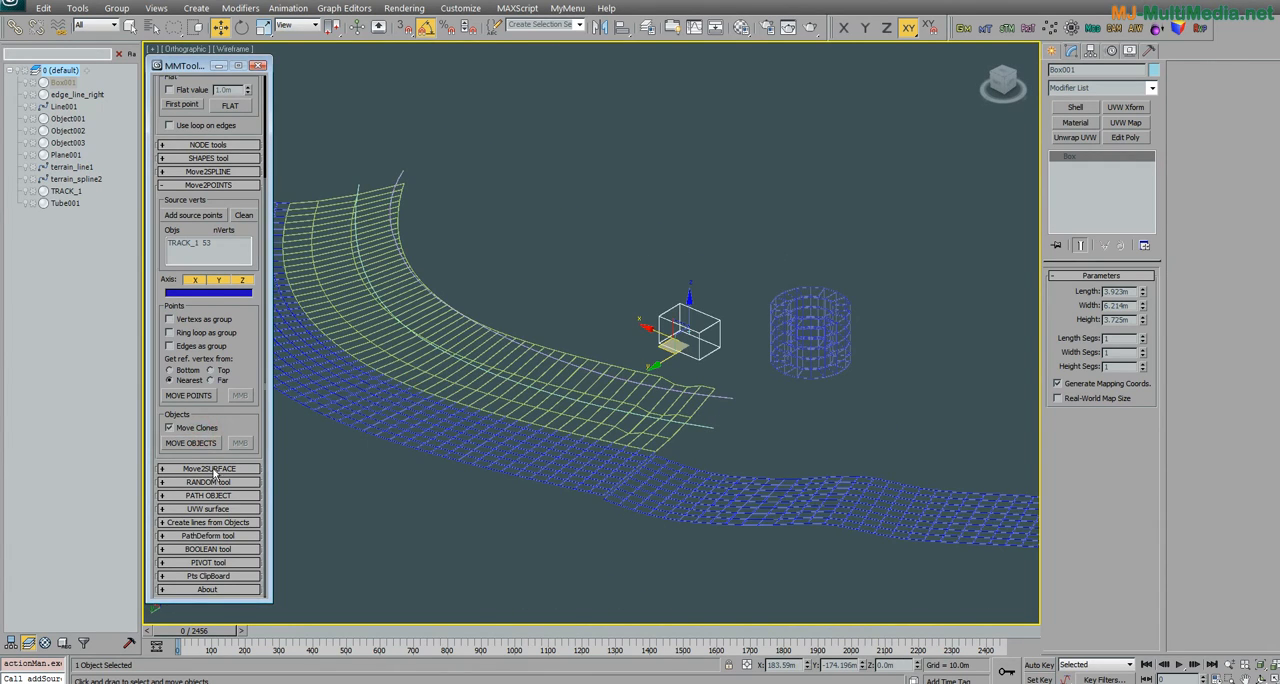
left_click(203, 446)
mouse_move(404, 387)
middle_mouse_down("alt")
mouse_move(371, 372)
mouse_move(389, 381)
middle_mouse_up("alt")
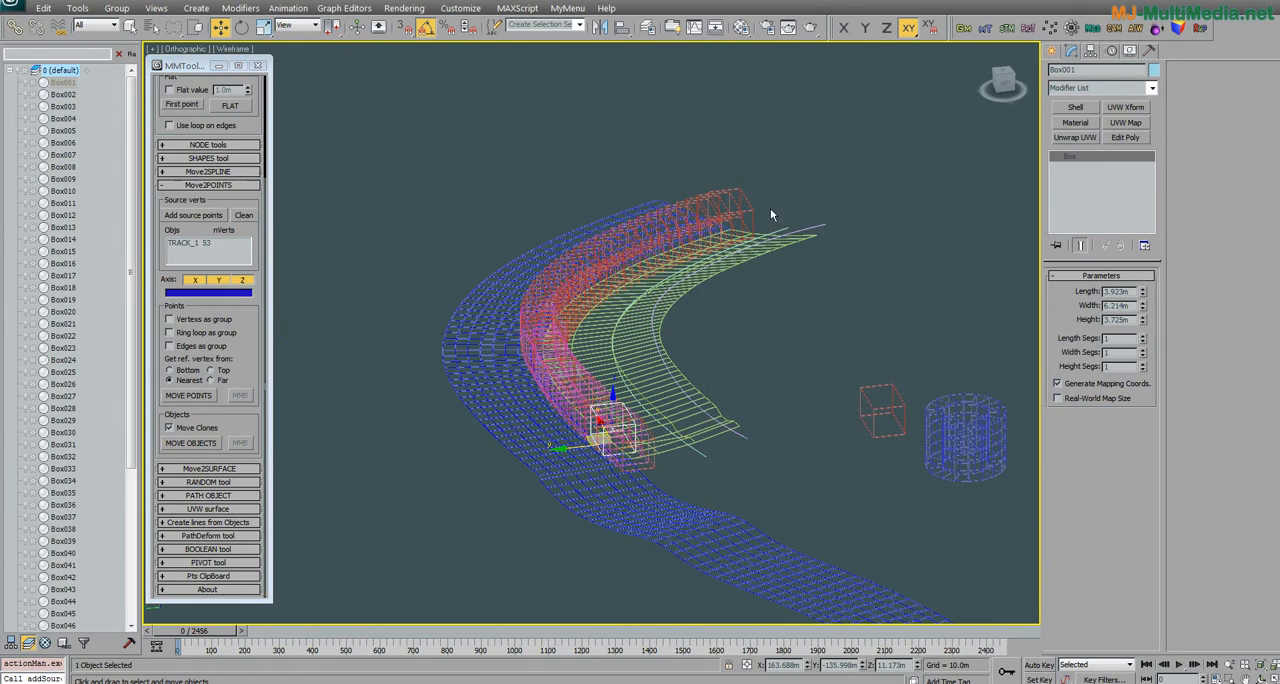
middle_click_drag(692, 468, 628, 471, "alt")
mouse_move(674, 360)
middle_mouse_down("alt")
mouse_move(700, 375)
mouse_move(638, 389)
mouse_move(703, 415)
middle_mouse_up("alt")
scroll(703, 415, "down", 5)
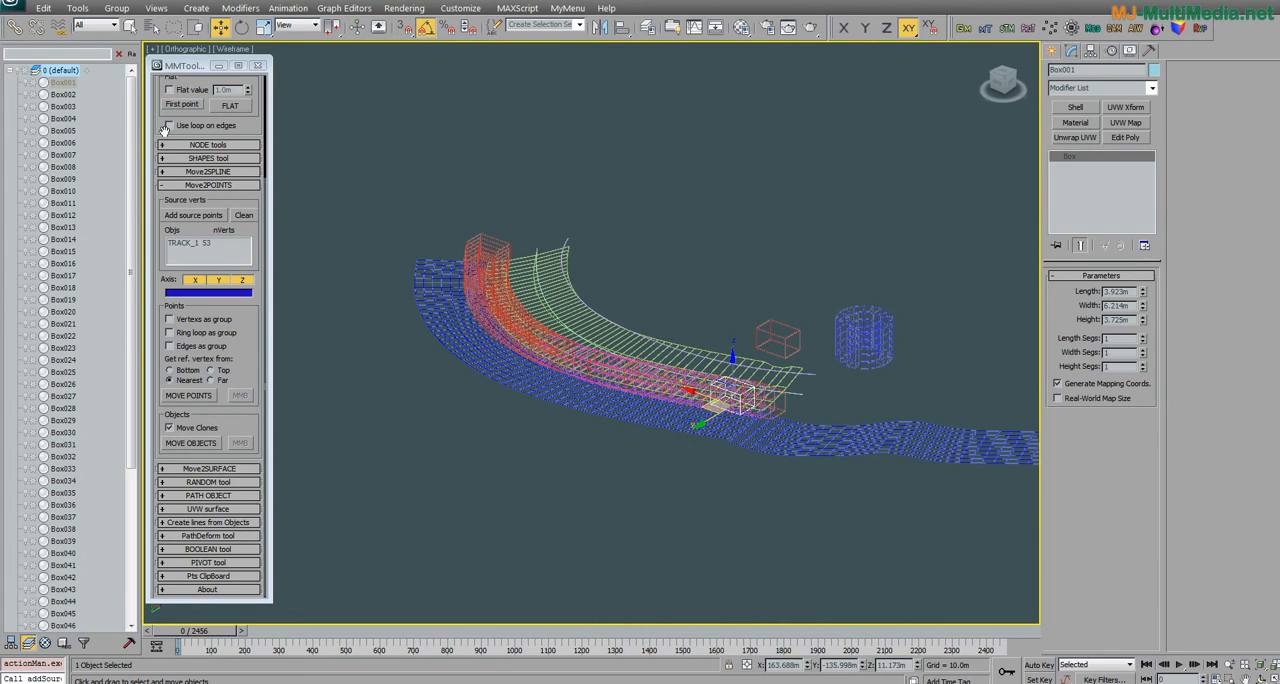
Step: Delete the original box with all its clones, and delete the tube
left_click_drag(133, 272, 133, 372)
left_click(91, 459, "shift")
key("Delete")
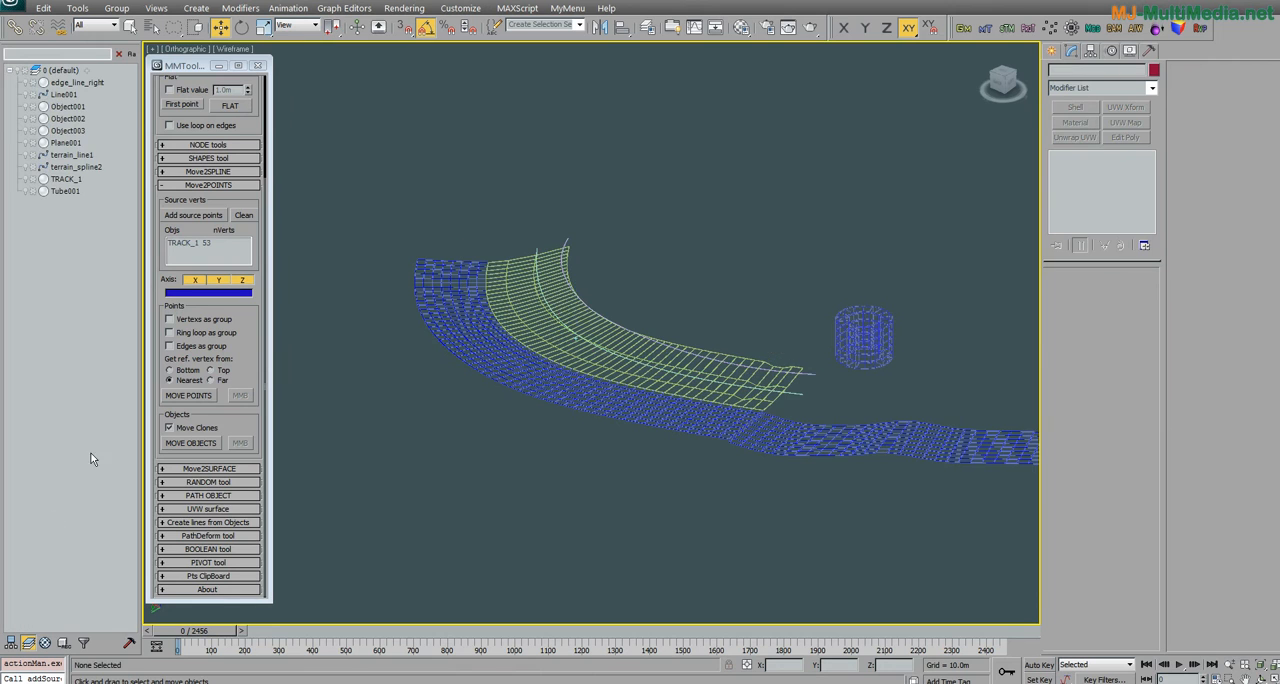
scroll(606, 363, "up", 5)
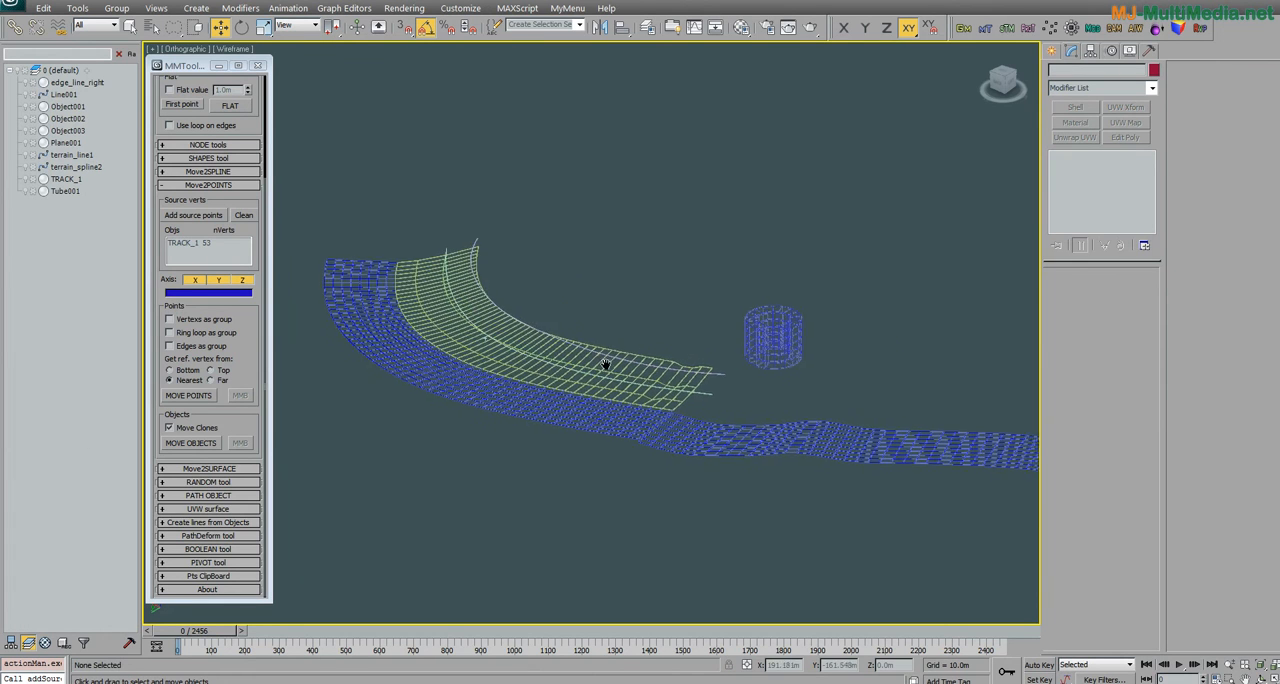
left_click(795, 350)
key("Delete")
Step: Select edge_line_right and switch from the Move2POINTS settings to the Move2SPLINE settings
left_click(246, 344)
middle_click_drag(447, 392, 561, 381)
scroll(561, 381, "down", 2)
left_click(510, 349)
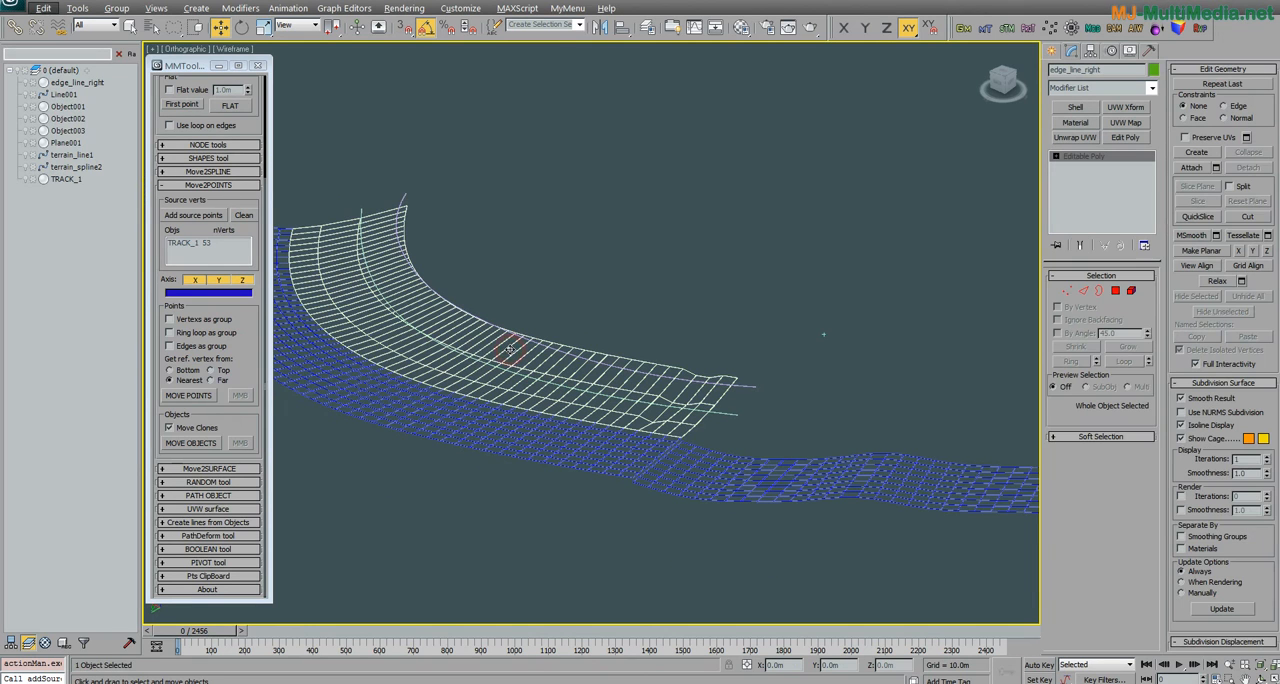
left_click(186, 186)
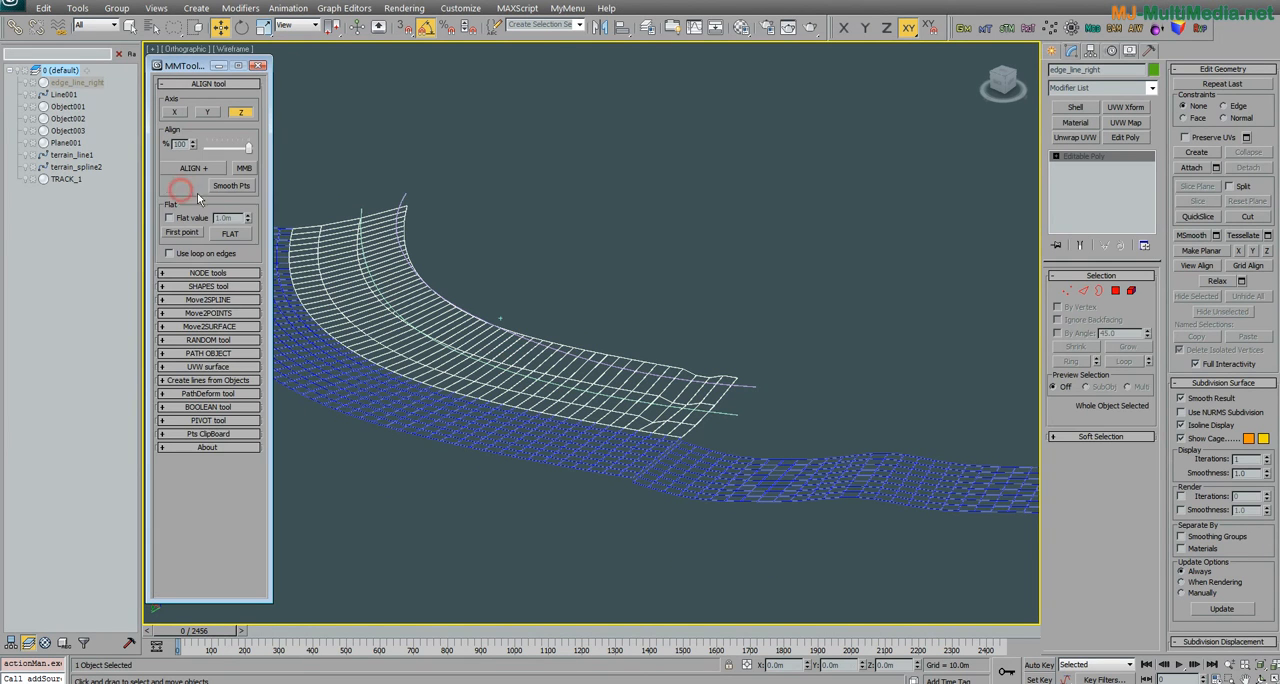
left_click(235, 301)
middle_click_drag(515, 368, 612, 385, "alt")
scroll(434, 363, "up", 2)
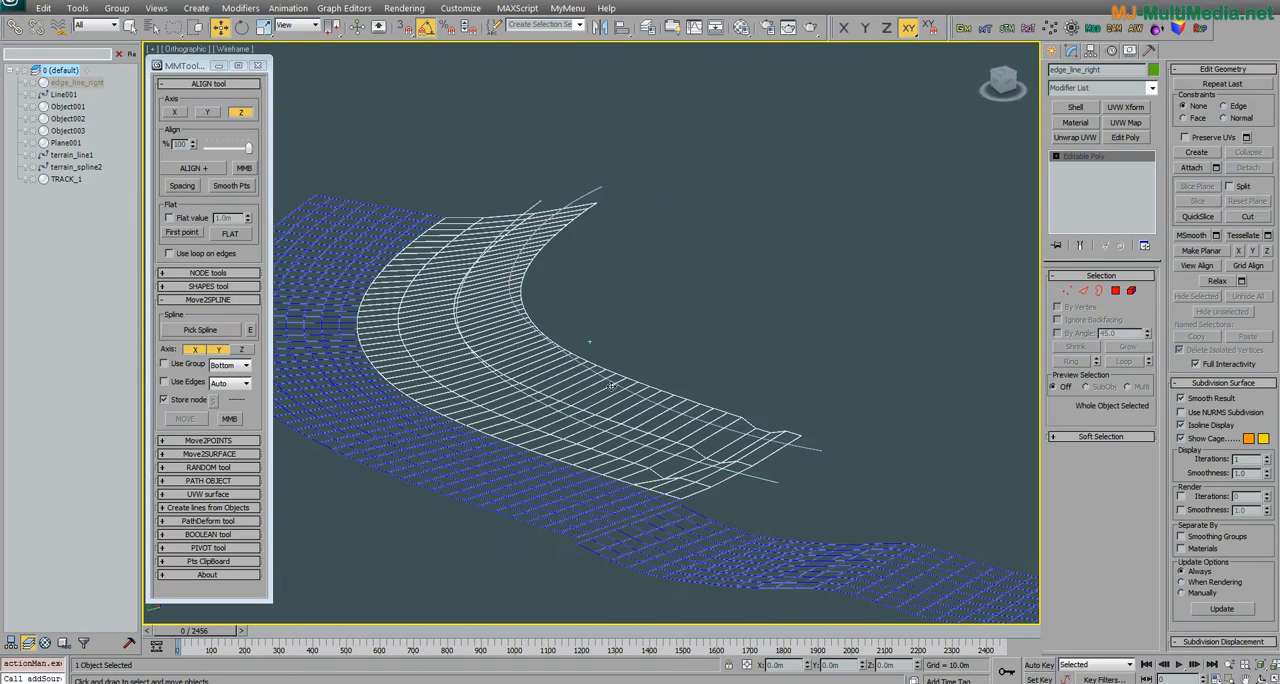
Step: Select terrain_spline2 and review the Move2POINTS source settings alongside those of Move2SPLINE
left_click(810, 447)
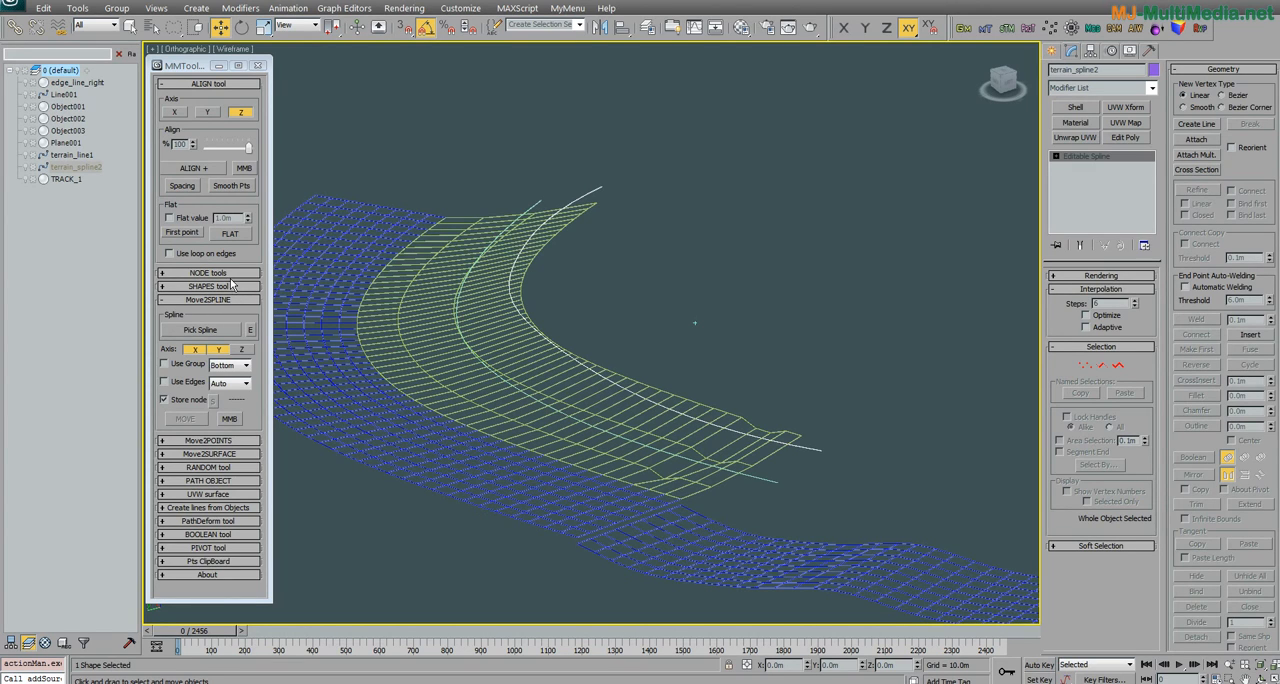
left_click(209, 441)
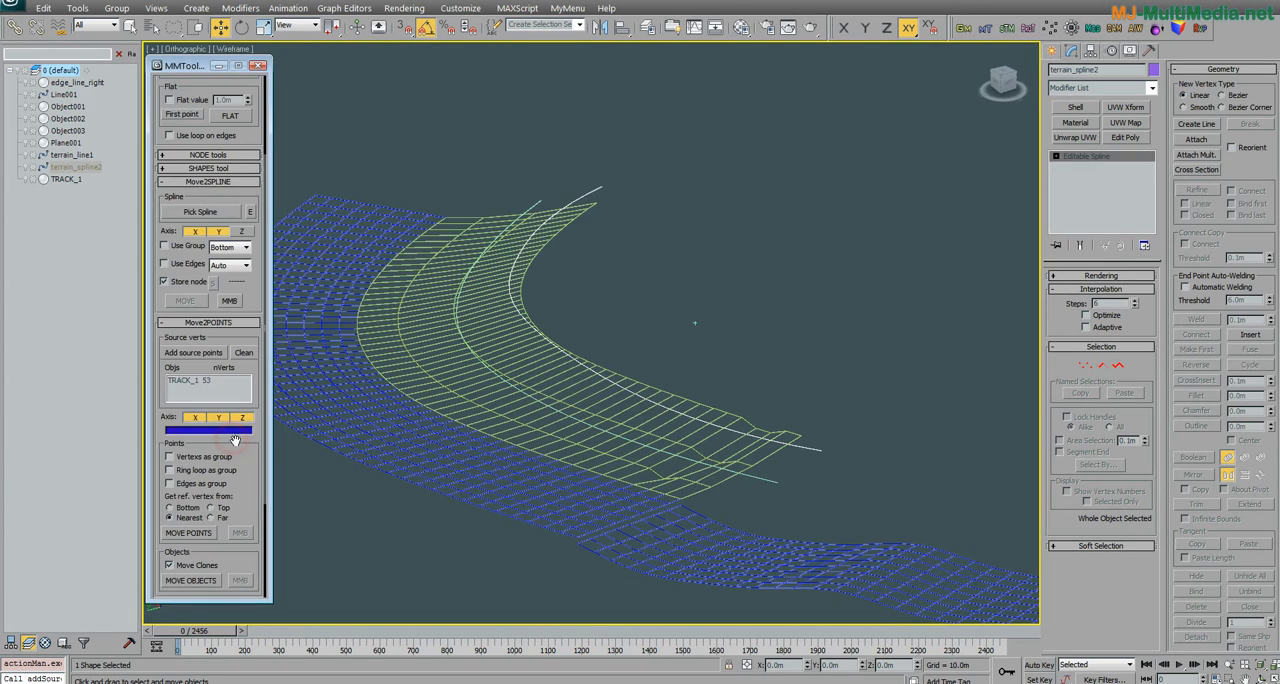
left_click_drag(239, 337, 241, 343)
left_click(245, 356)
left_click(235, 327)
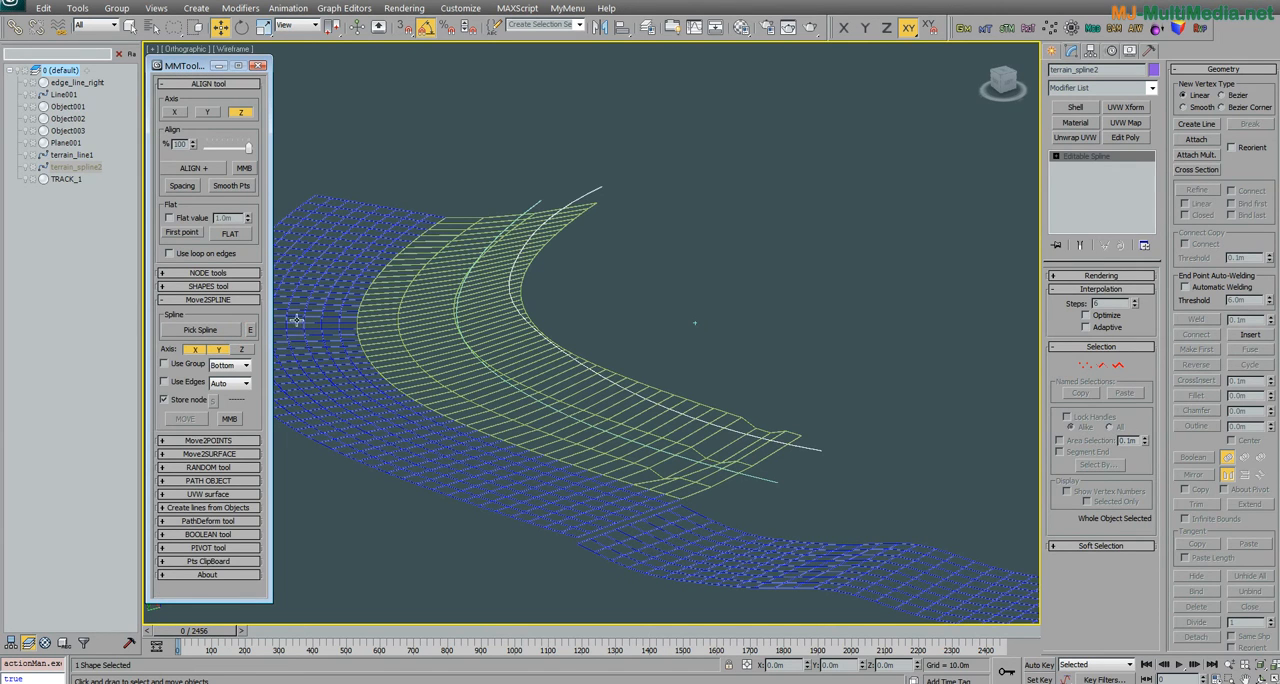
Step: Pick terrain_spline2 as the target spline for Move2SPLINE
middle_click_drag(524, 369, 542, 370, "alt")
left_click(225, 329)
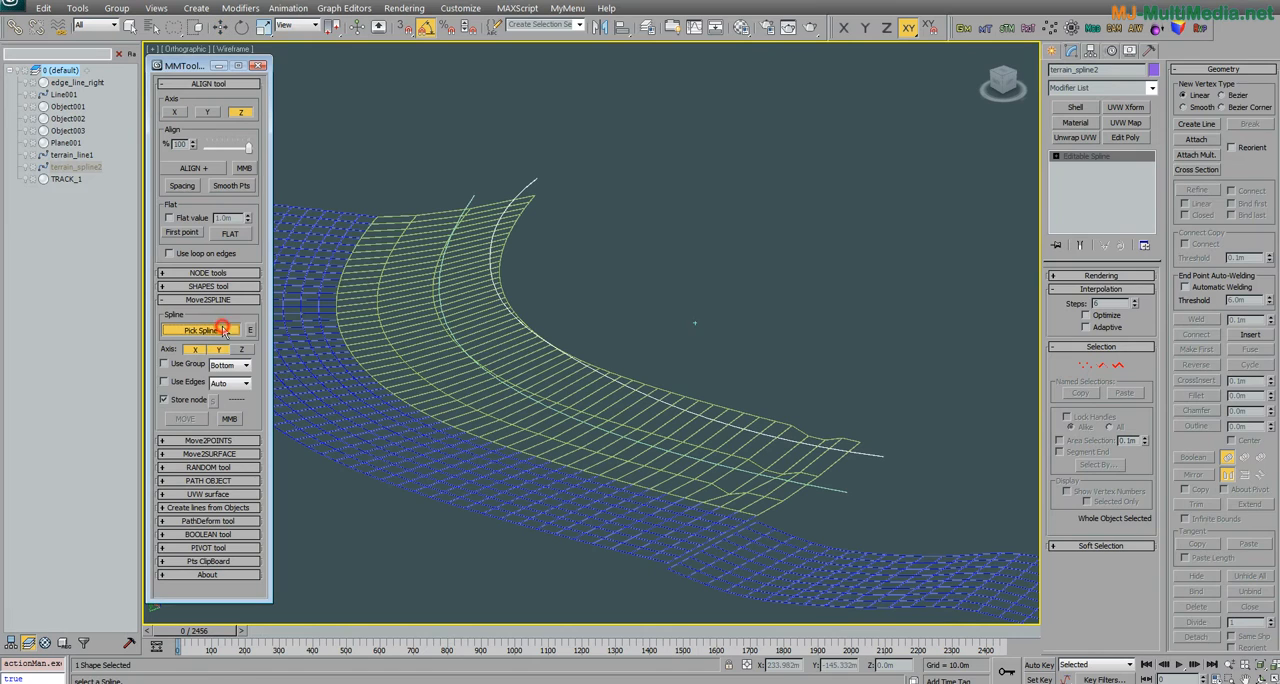
left_click(866, 453)
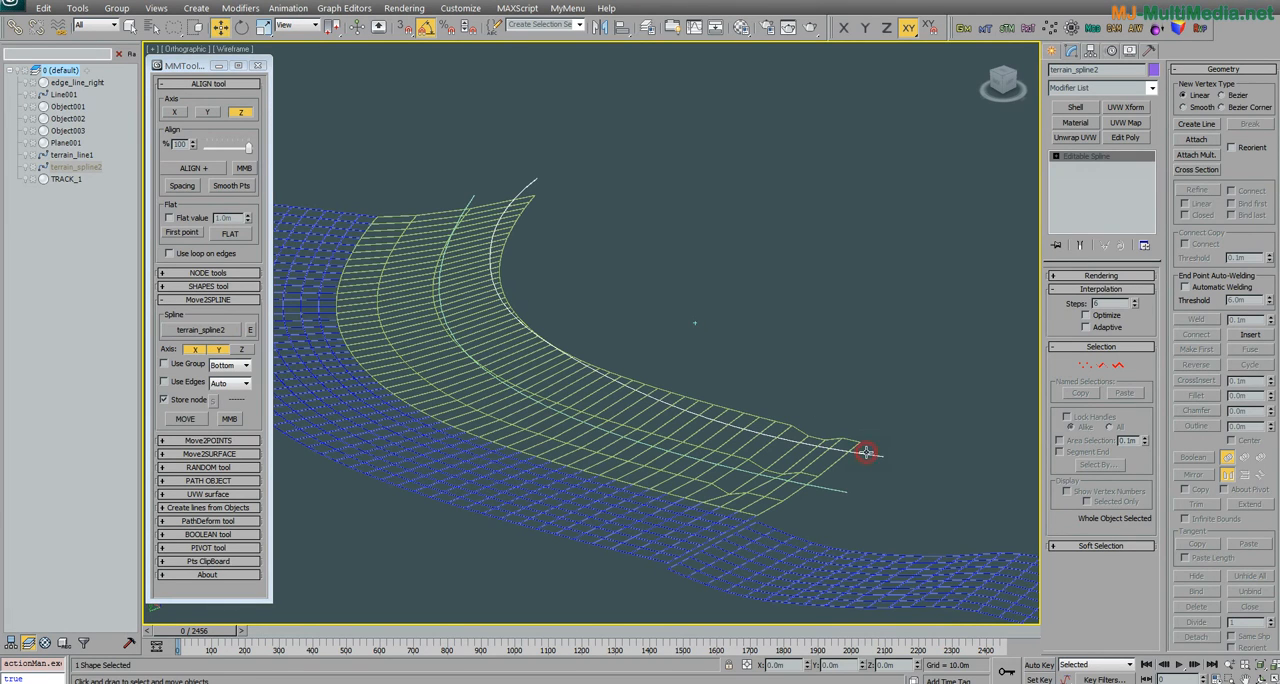
key("w")
left_click(246, 361)
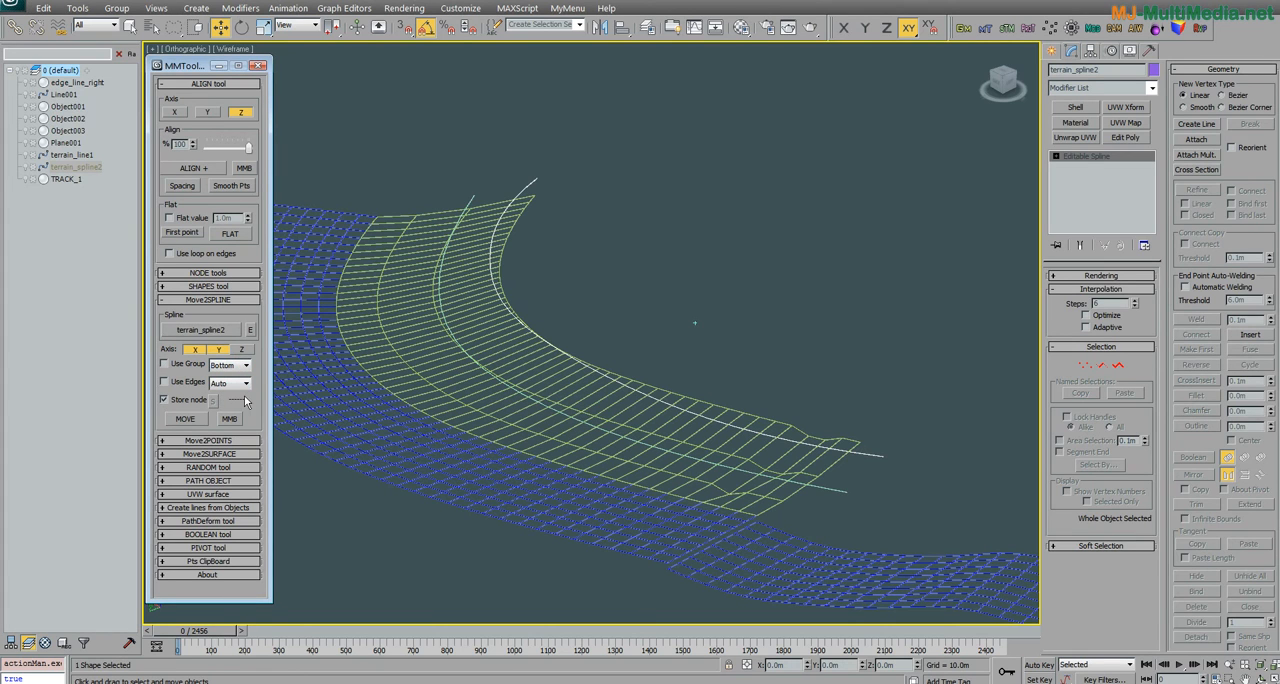
Step: Select the 36 vertices of edge_line_right along the border next to terrain_spline2
left_click(751, 425)
left_click(1067, 291)
mouse_move(892, 360)
left_mouse_down()
mouse_move(879, 457)
mouse_move(694, 429)
mouse_move(503, 350)
mouse_move(489, 291)
mouse_move(556, 308)
left_mouse_up()
mouse_move(556, 318)
middle_mouse_down("alt")
mouse_move(554, 406)
mouse_move(337, 409)
middle_mouse_up("alt")
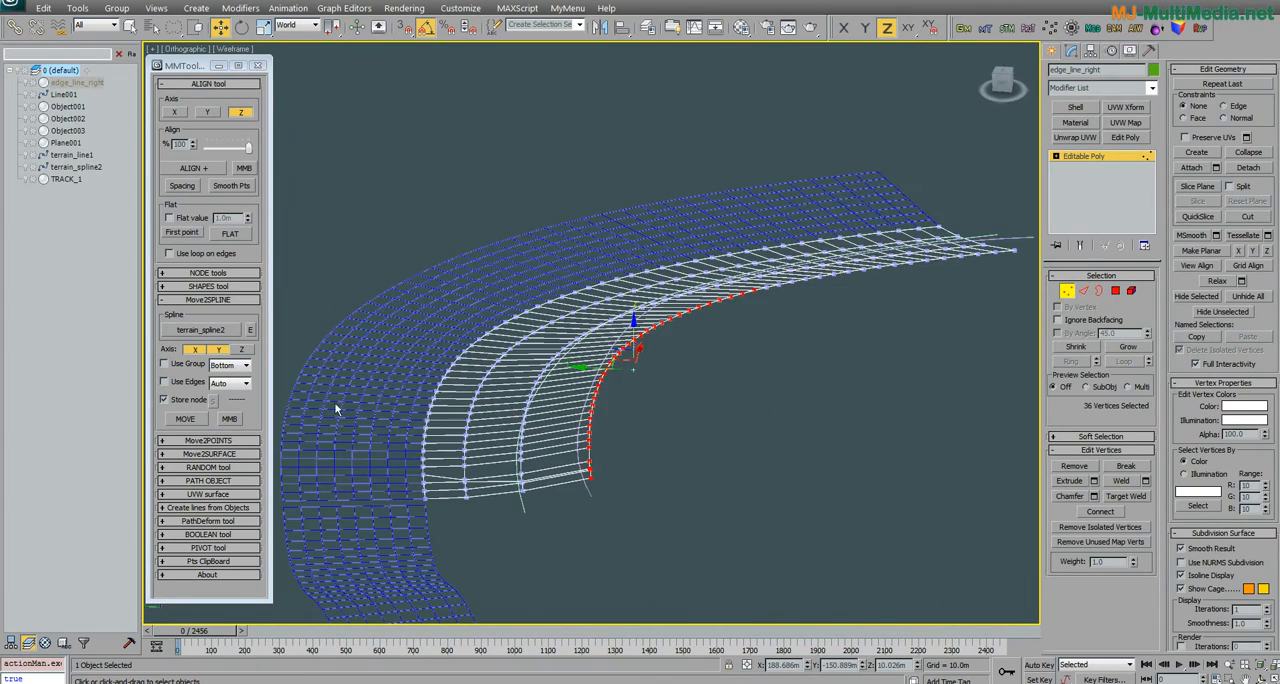
middle_click_drag(586, 472, 544, 436)
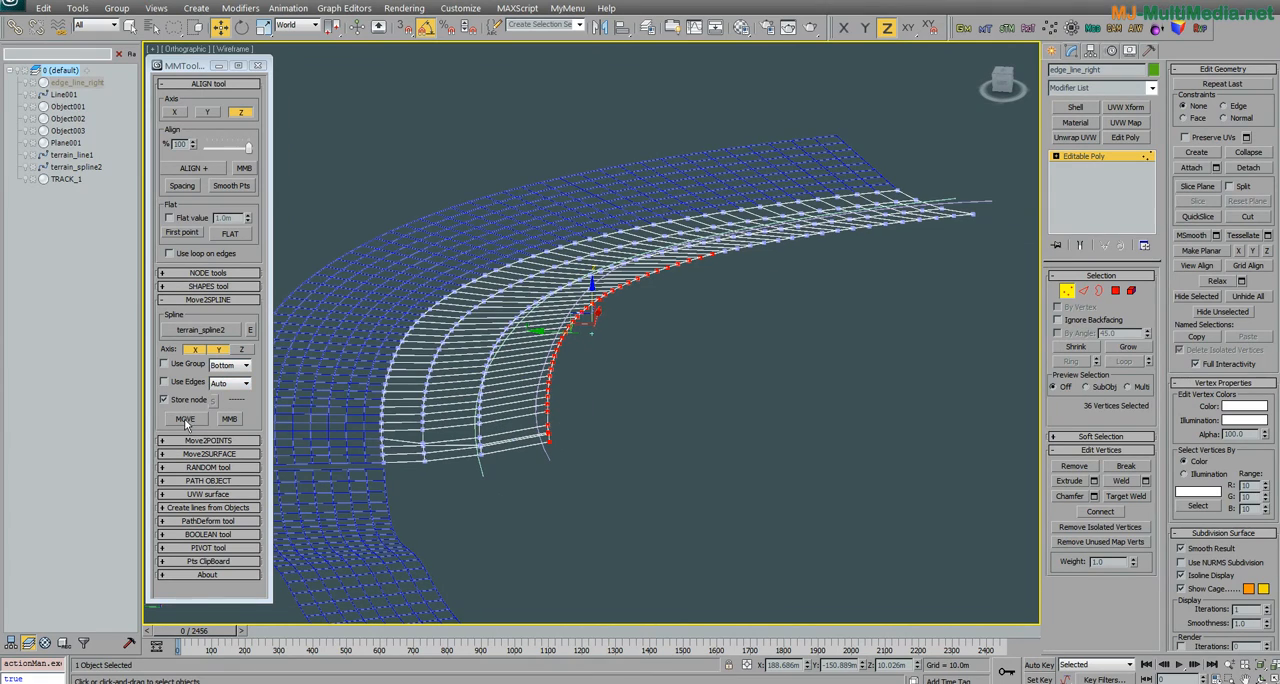
Step: Move the selected border vertices onto terrain_spline2 in X and Y, and repeat the move with the Z axis enabled
left_click(185, 420)
middle_click_drag(351, 409, 640, 415, "alt")
left_click(240, 344)
left_click(243, 349)
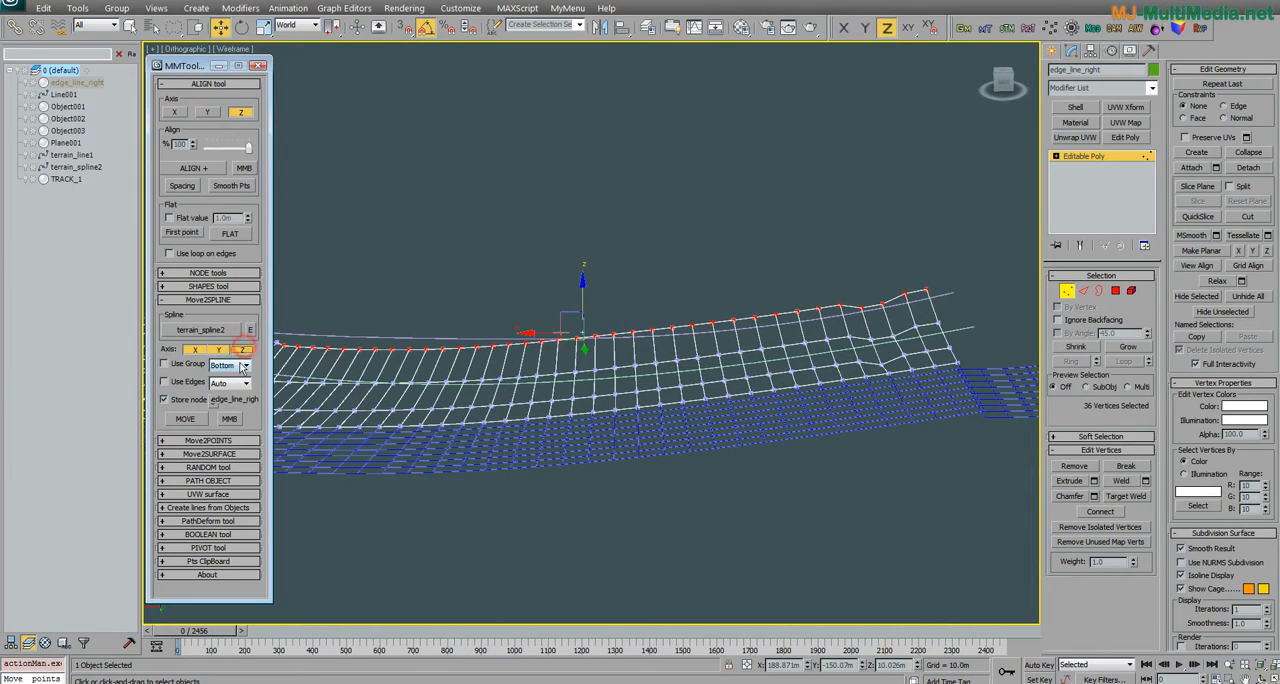
left_click(185, 419)
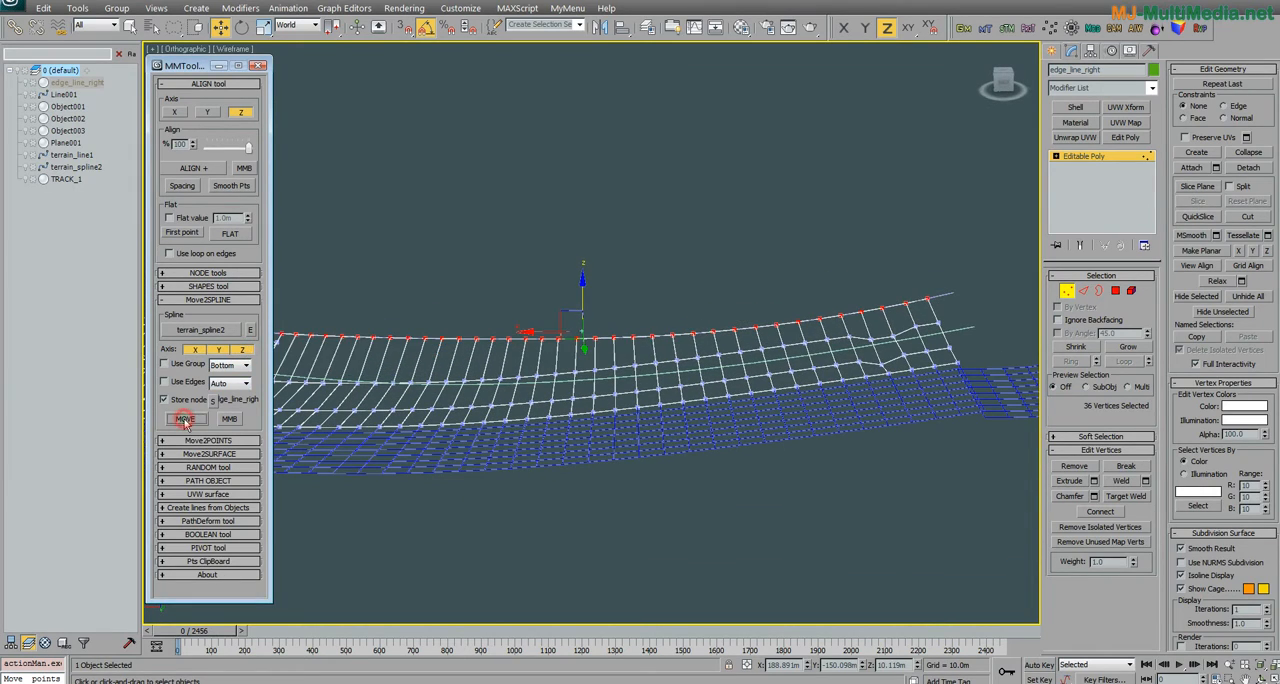
Step: Show several viewports with one set to Top view, and examine how the moved border vertices follow the spline
middle_click_drag(484, 377, 509, 254, "alt")
key("alt+w")
middle_click_drag(474, 172, 457, 148)
key("alt+w")
key("alt+w")
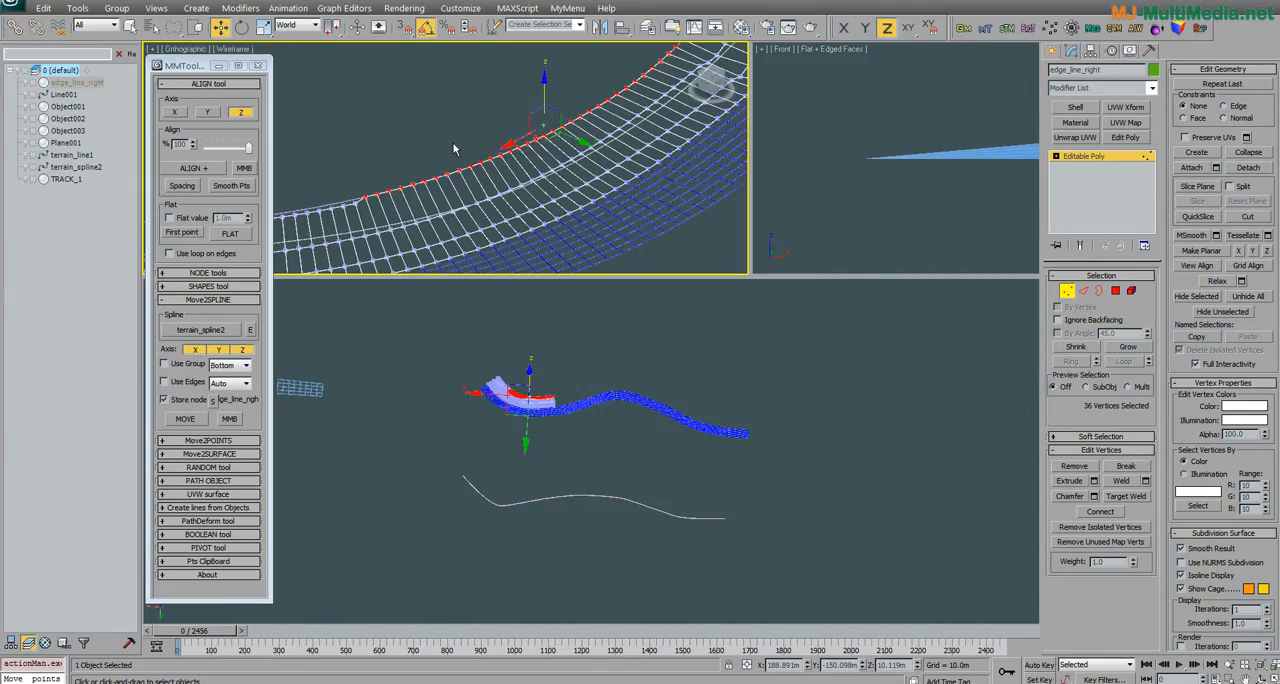
key("t")
key("z")
middle_click_drag(533, 189, 396, 206)
scroll(526, 210, "up", 3)
middle_click_drag(552, 227, 457, 197)
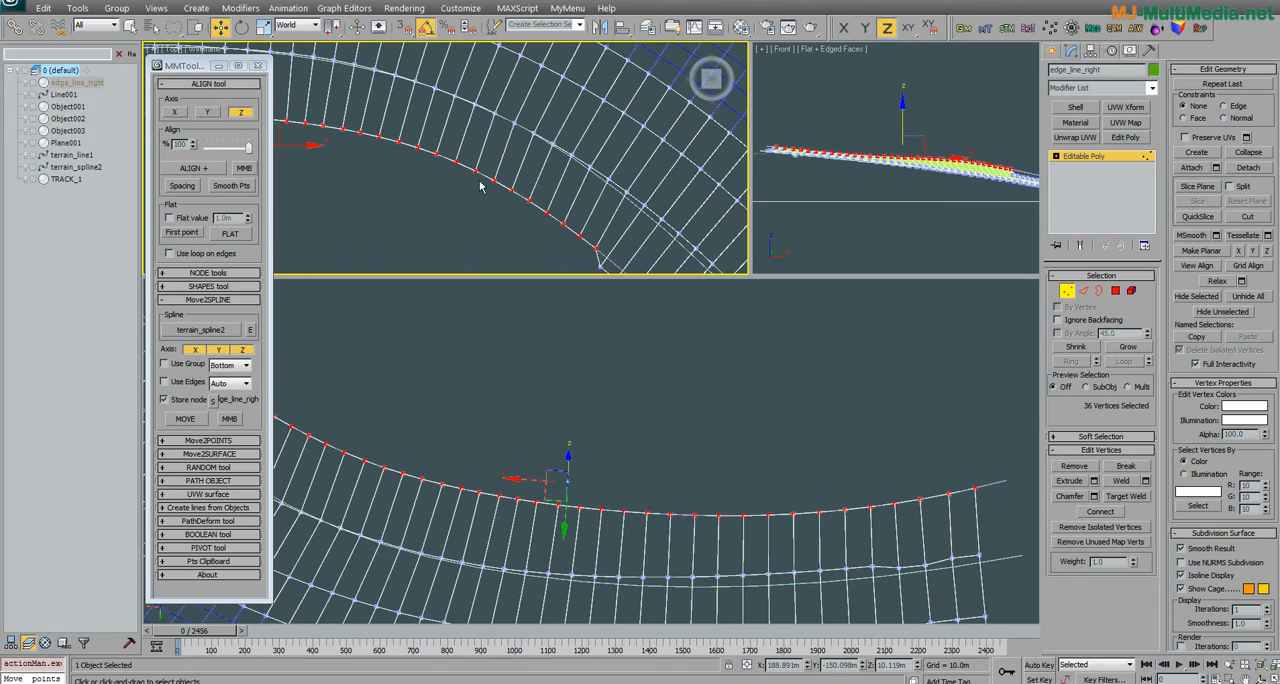
middle_click_drag(514, 80, 562, 132)
middle_click_drag(493, 226, 571, 189)
scroll(499, 186, "down", 3)
middle_click_drag(459, 180, 340, 197)
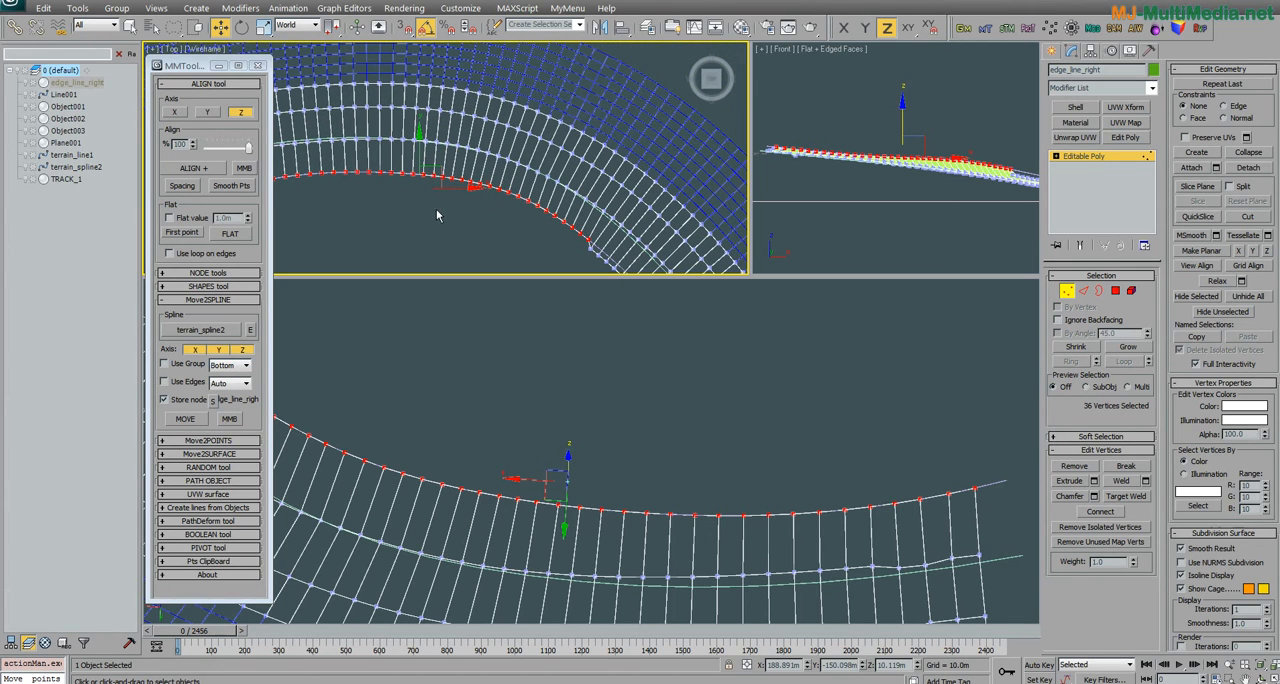
Step: Undo the moves and the selection of the border vertices, and turn on Use Edges with the Auto option for Move2SPLINE
left_click_drag(429, 176, 428, 170)
middle_click_drag(636, 462, 515, 450, "alt")
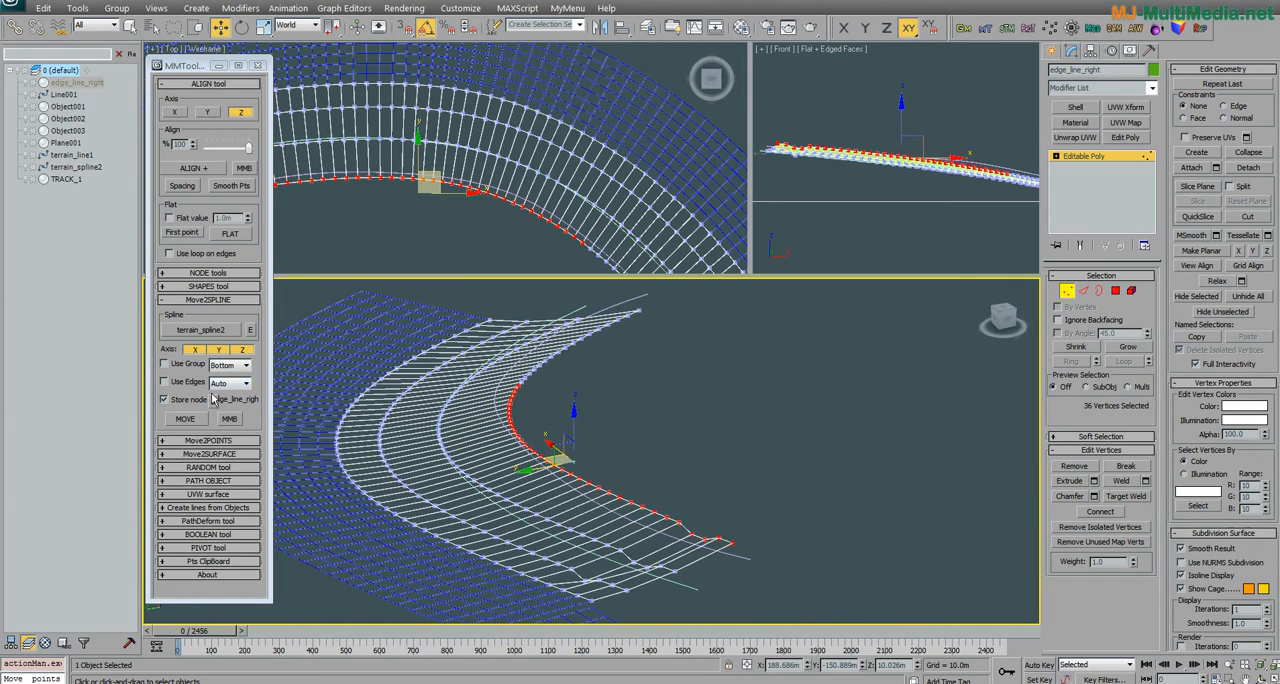
left_click(172, 384)
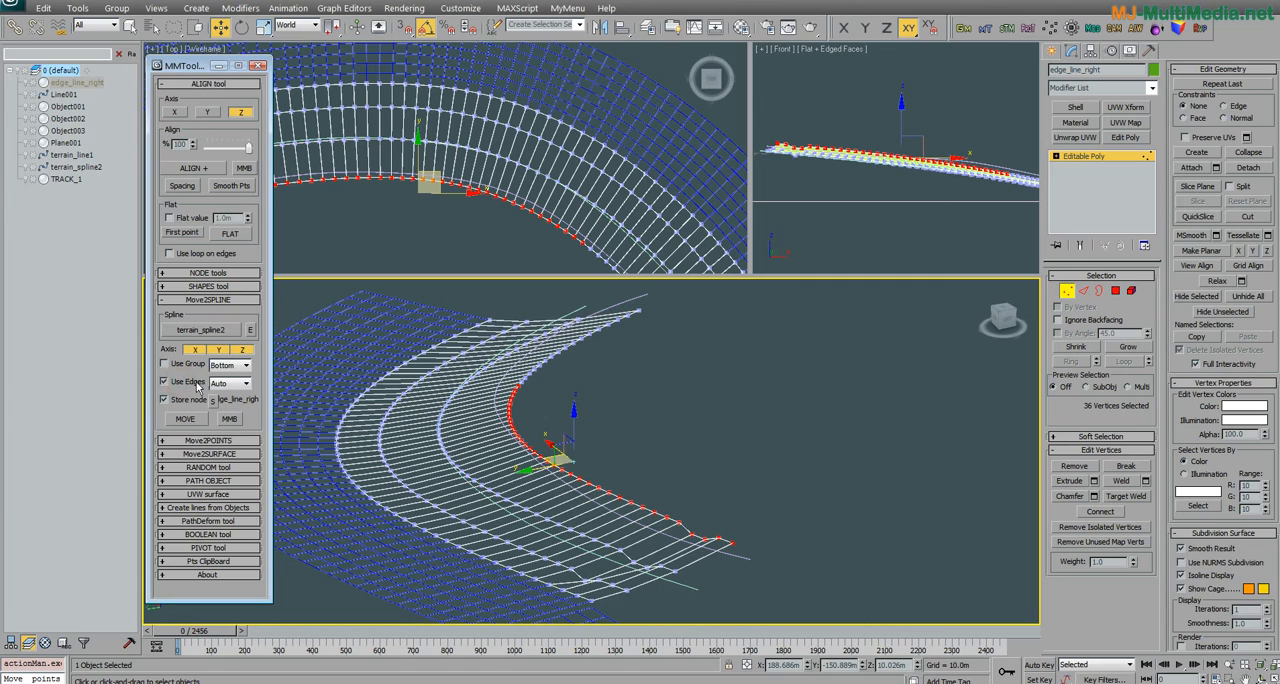
left_click(247, 384)
left_click(247, 386)
scroll(470, 497, "up", 5)
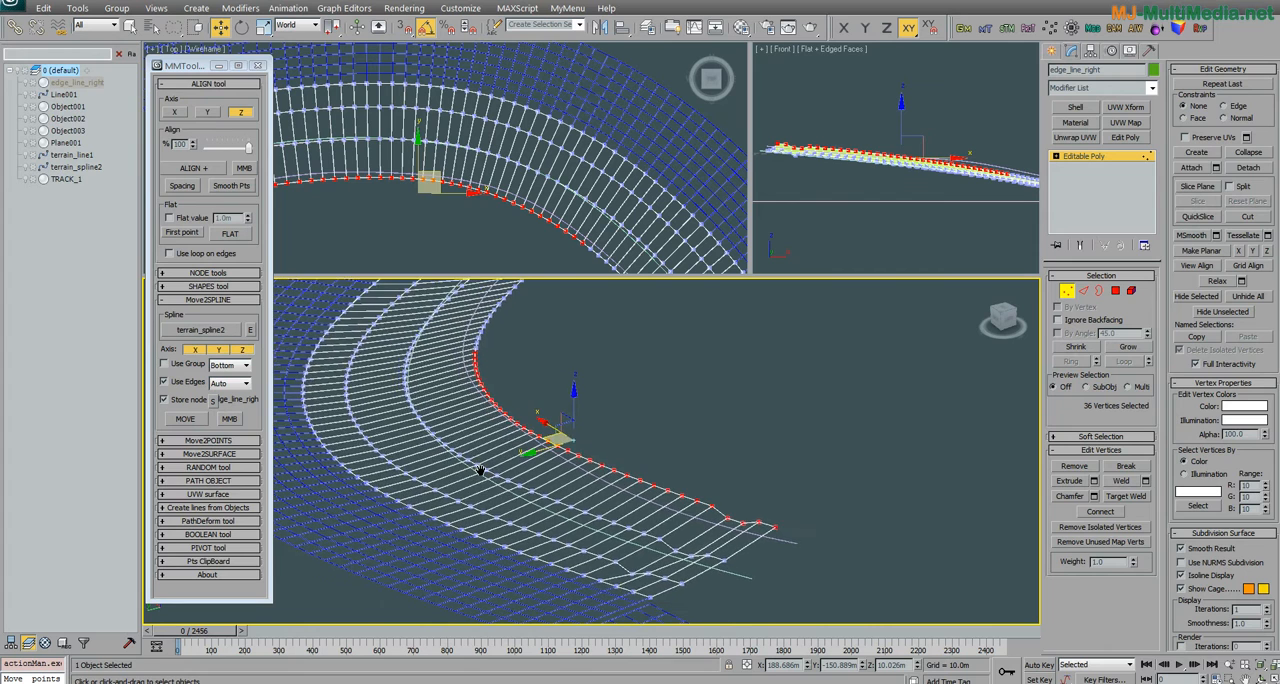
key("ctrl+z")
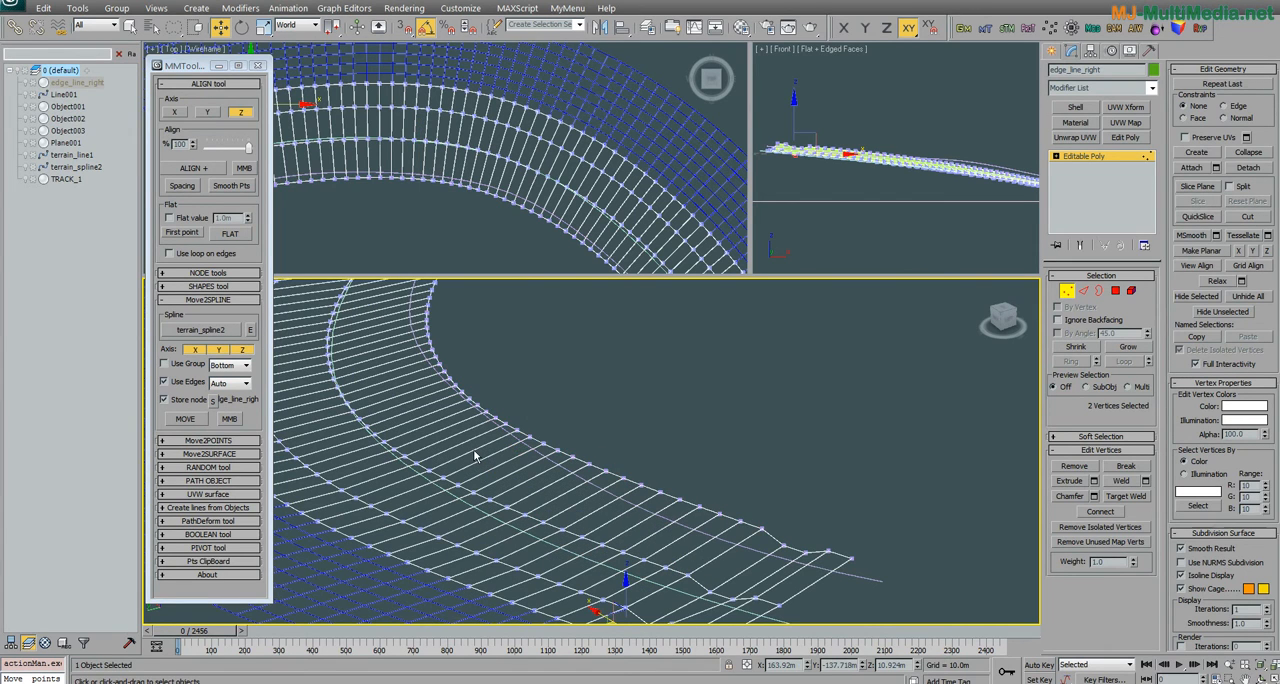
middle_click_drag(475, 449, 470, 413)
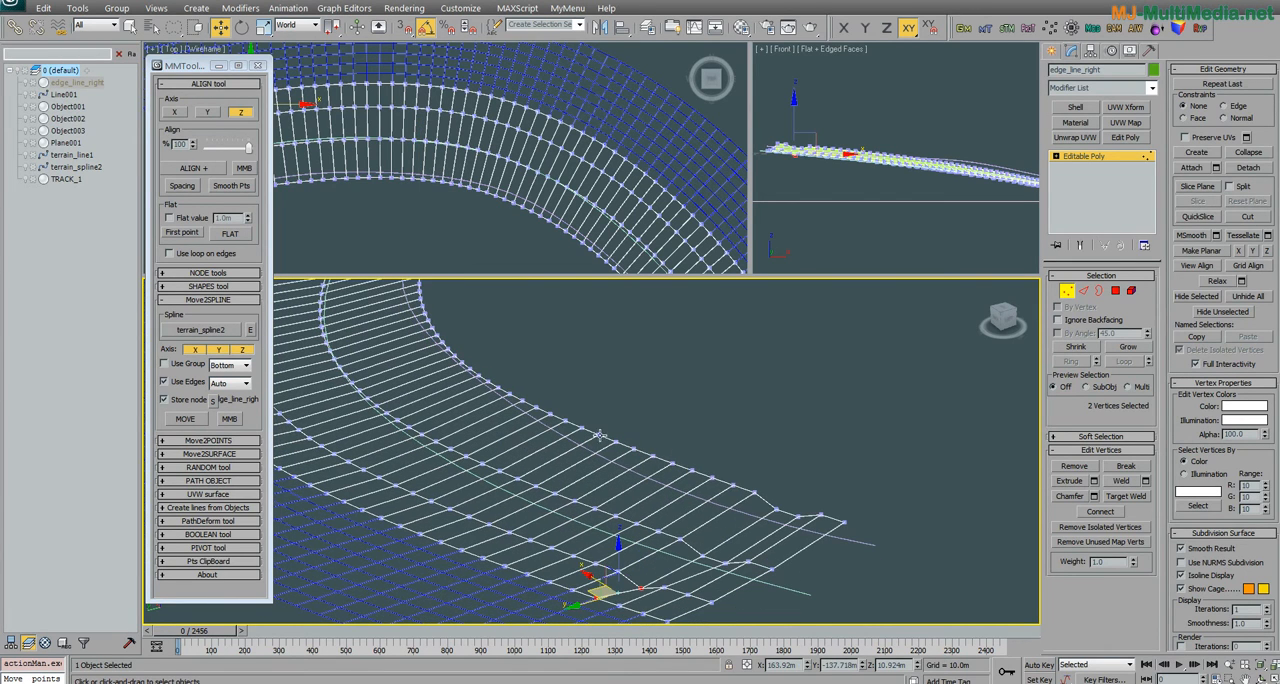
Step: Select the full ring of cross edges of edge_line_right along the strip next to terrain_spline2
left_click(1083, 290)
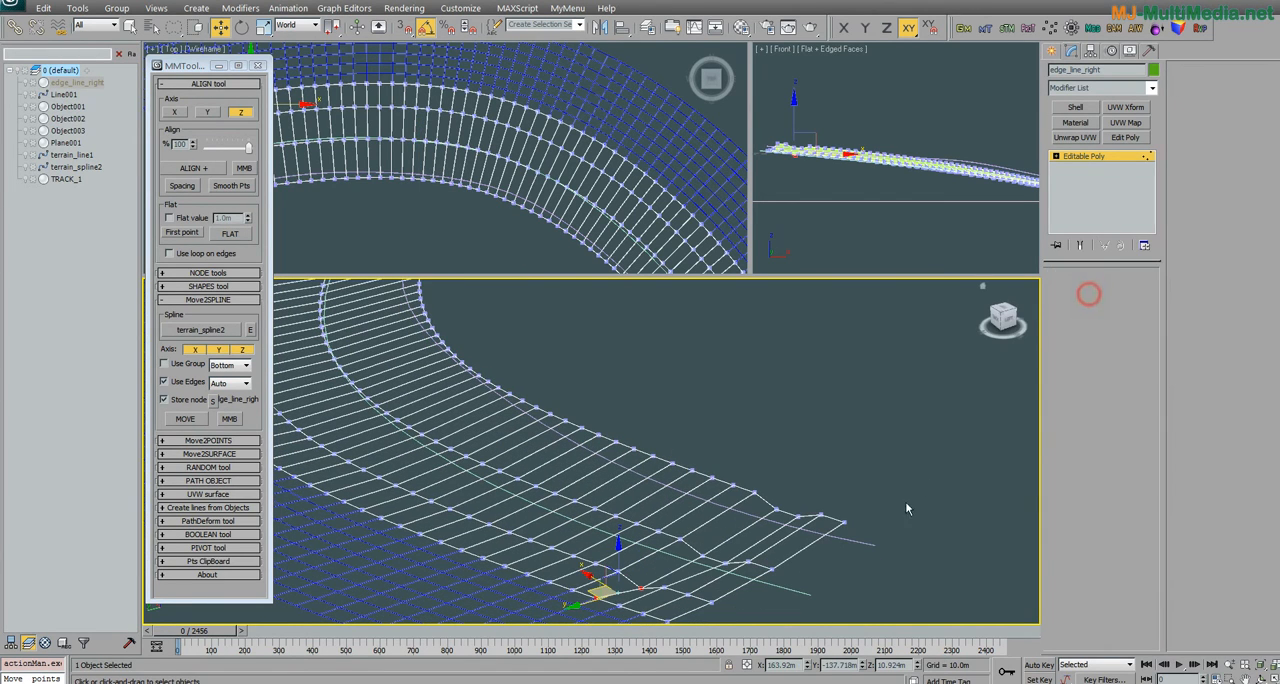
left_click(591, 463, "shift")
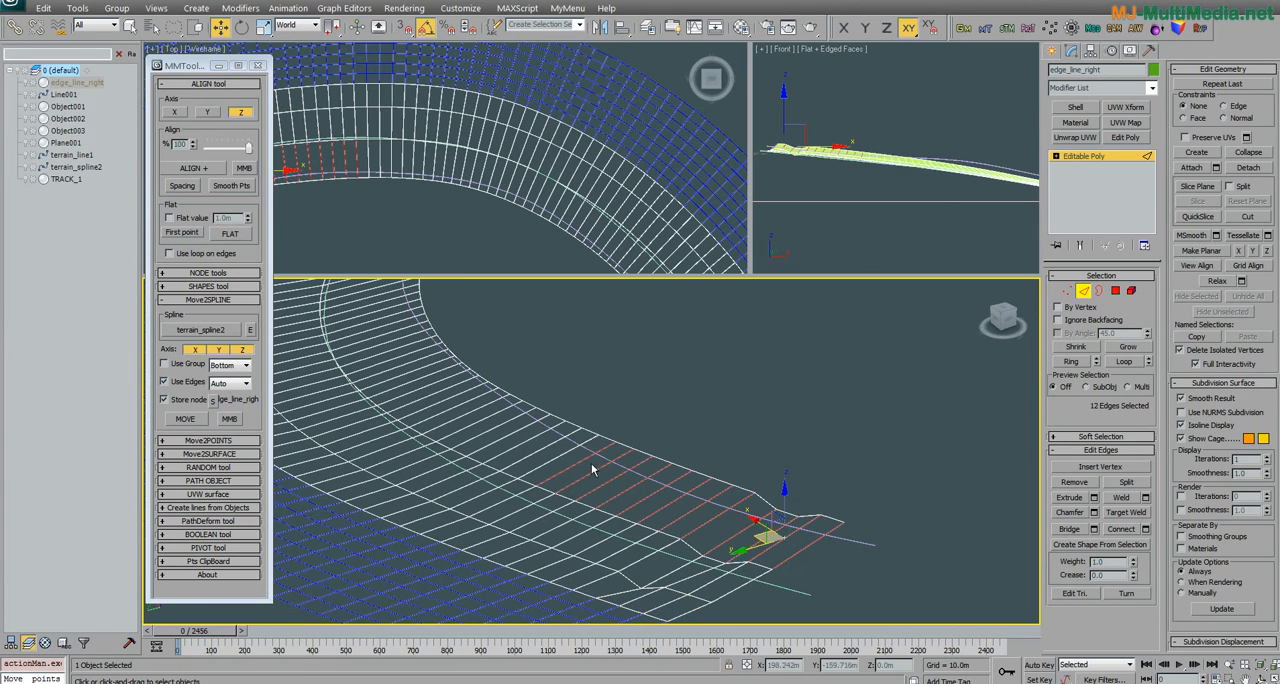
left_click(1124, 361)
middle_click_drag(514, 406, 352, 366, "alt")
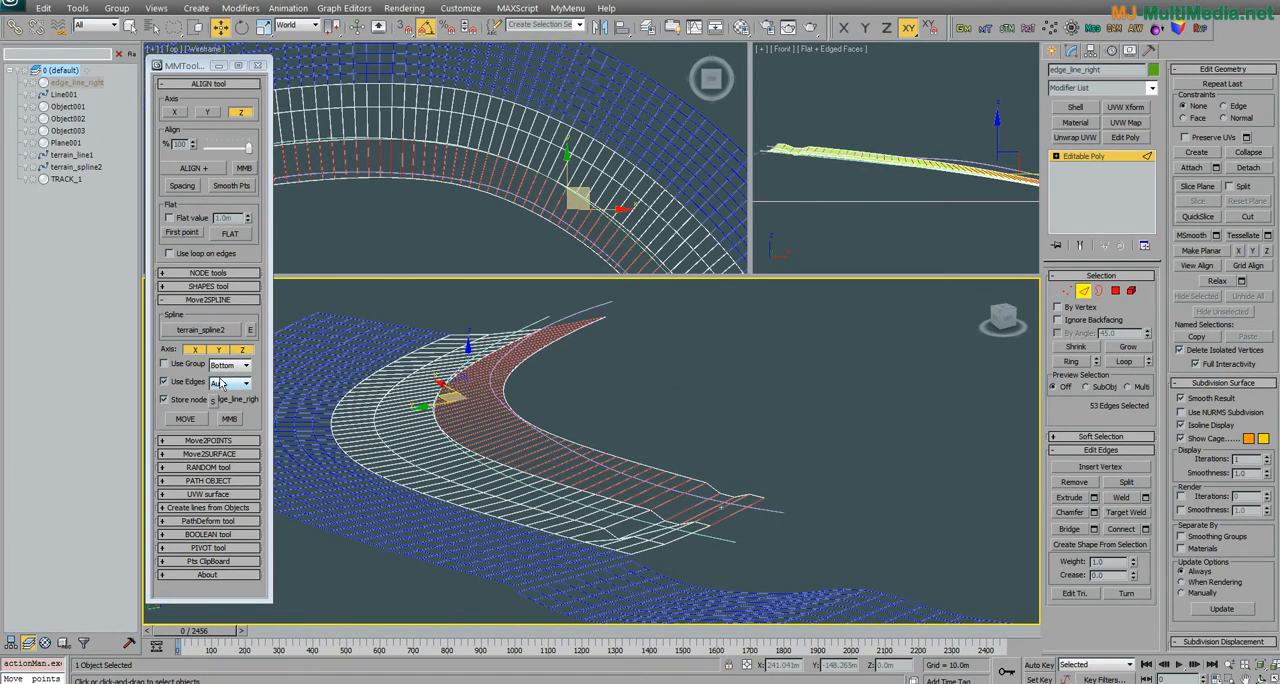
Step: Move the selected edge ring onto terrain_spline2 in X and Y only, with the Z axis disabled
left_click(242, 351)
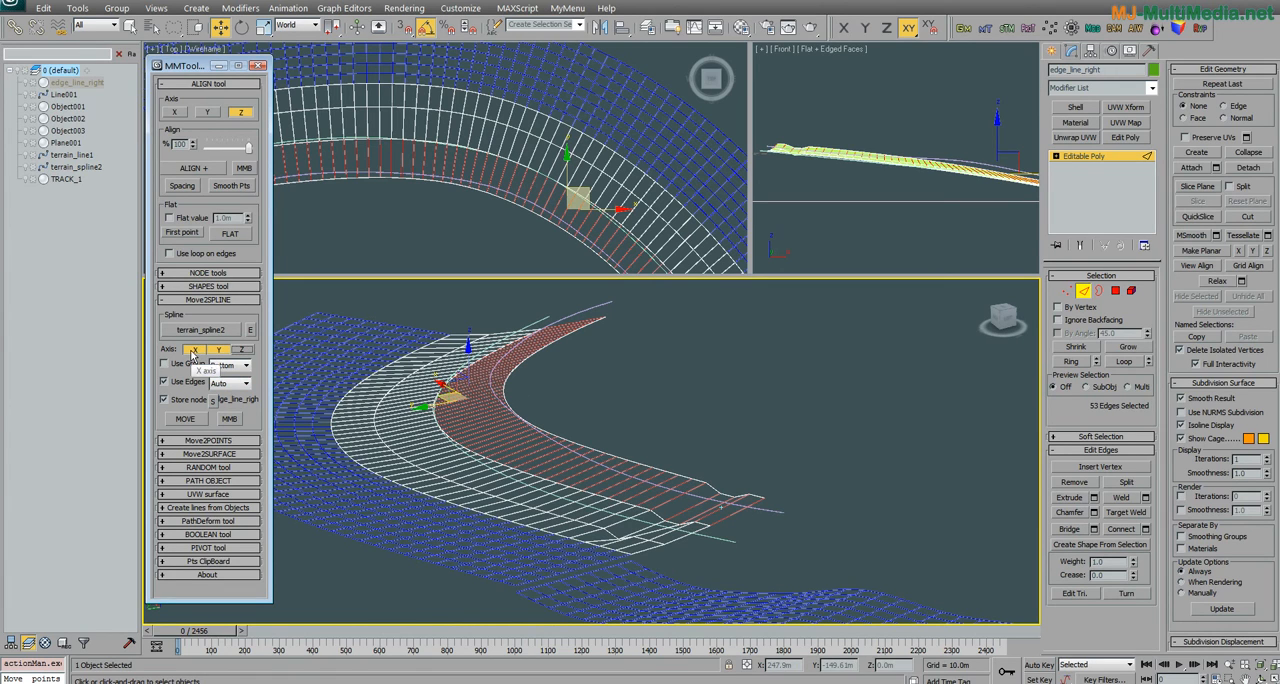
left_click(224, 351)
left_click(185, 419)
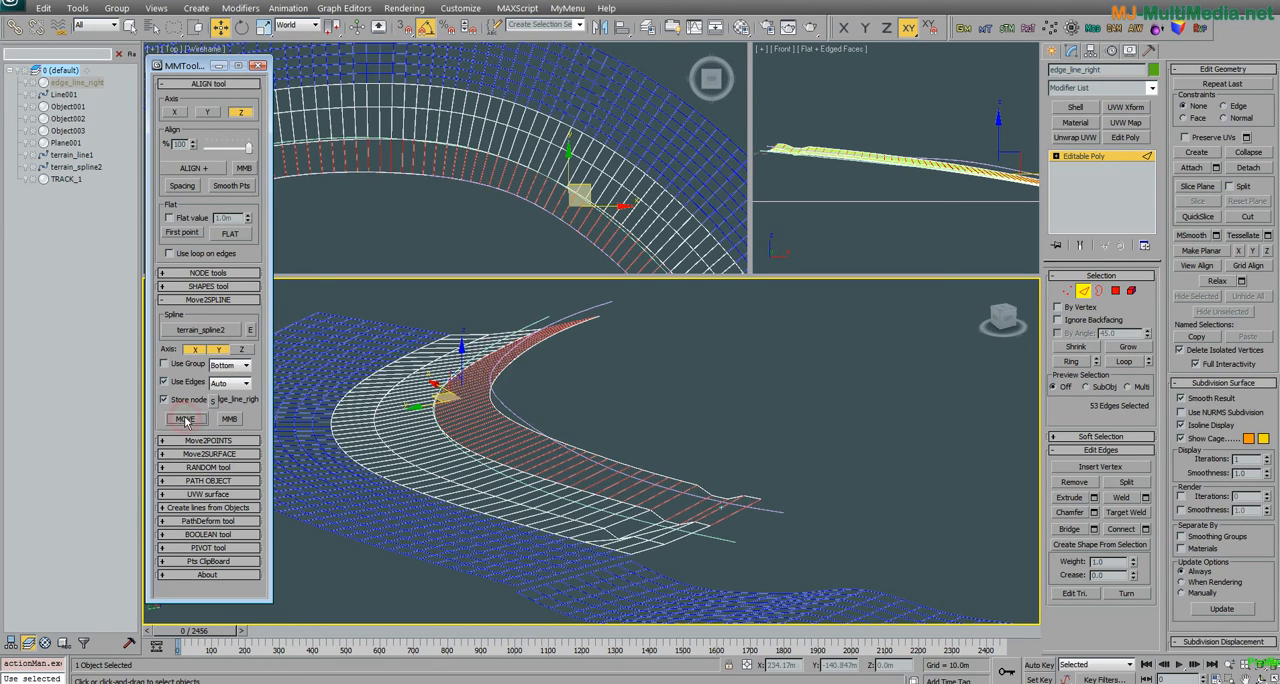
Step: Enable the Z axis and move the selected edge ring onto terrain_spline2 in X, Y and Z
left_click(242, 350)
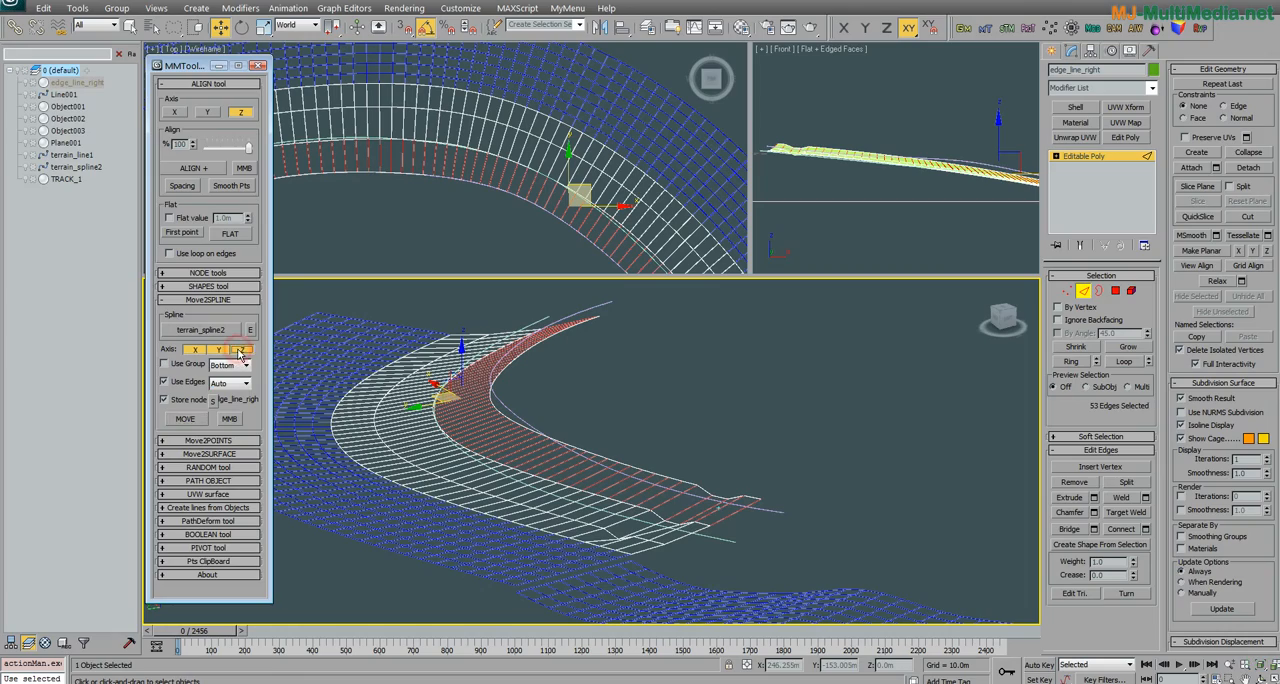
middle_click_drag(408, 416, 476, 418, "alt")
scroll(477, 418, "up", 4)
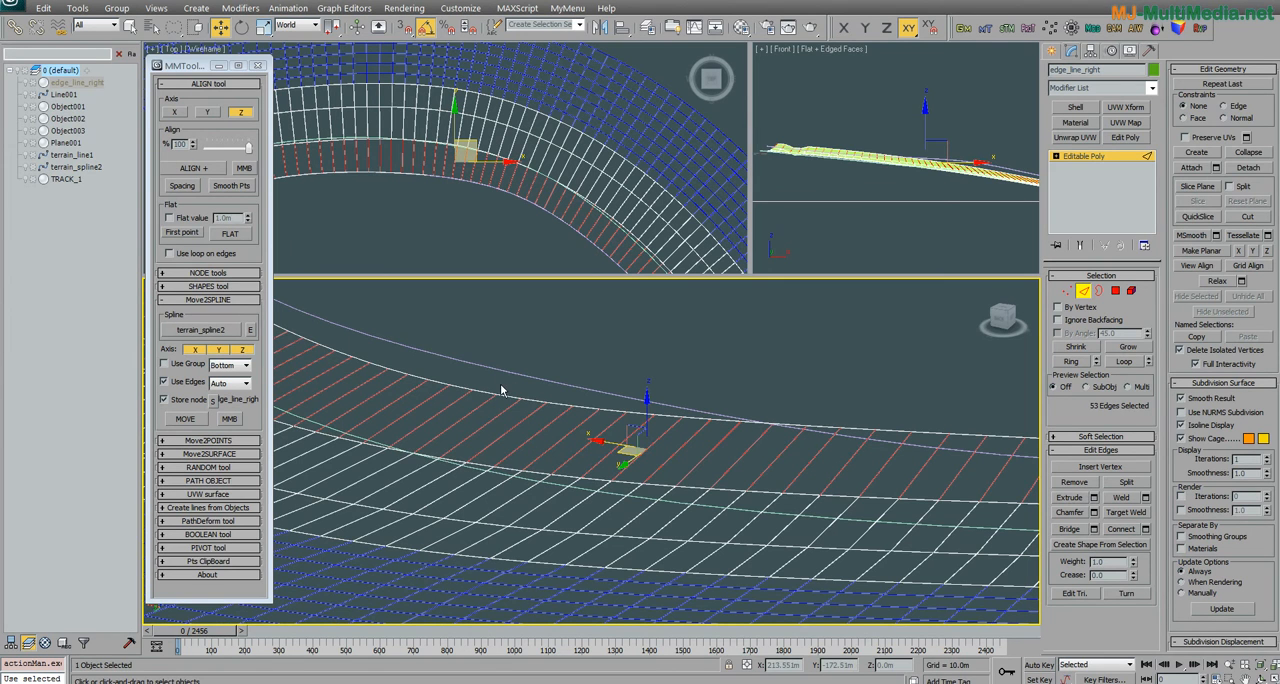
middle_click_drag(500, 383, 469, 408, "alt")
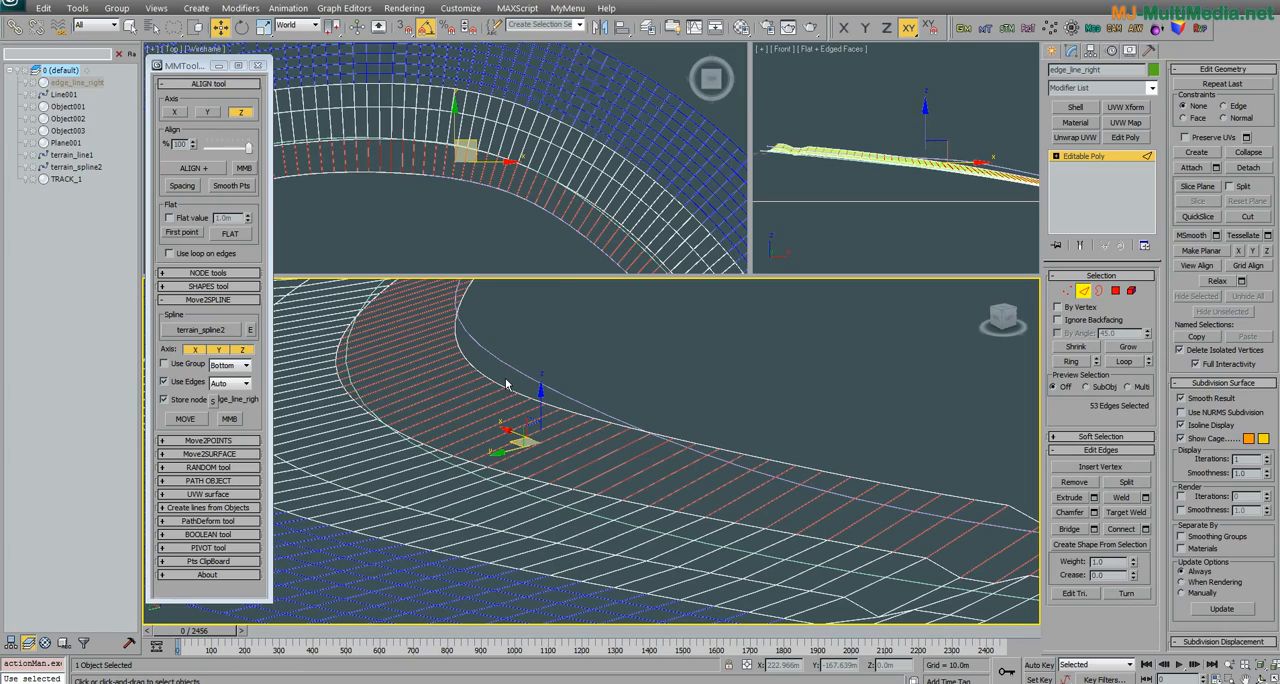
middle_click_drag(529, 383, 453, 408, "alt")
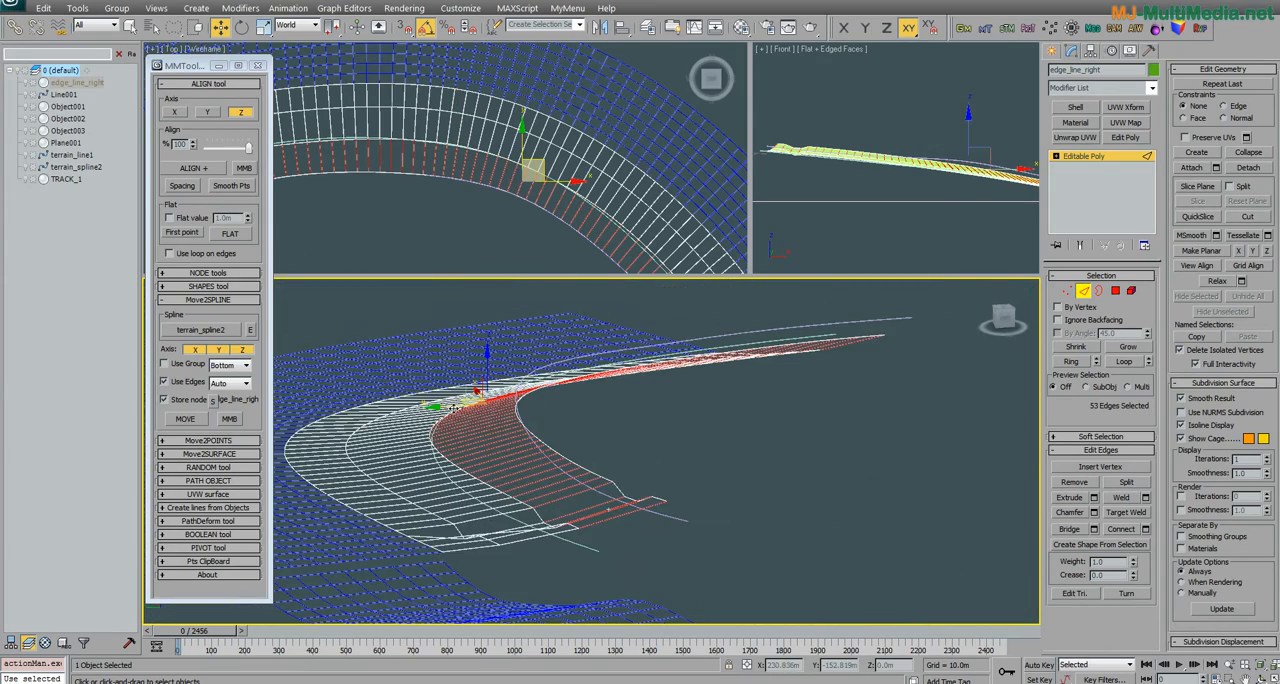
left_click(185, 418)
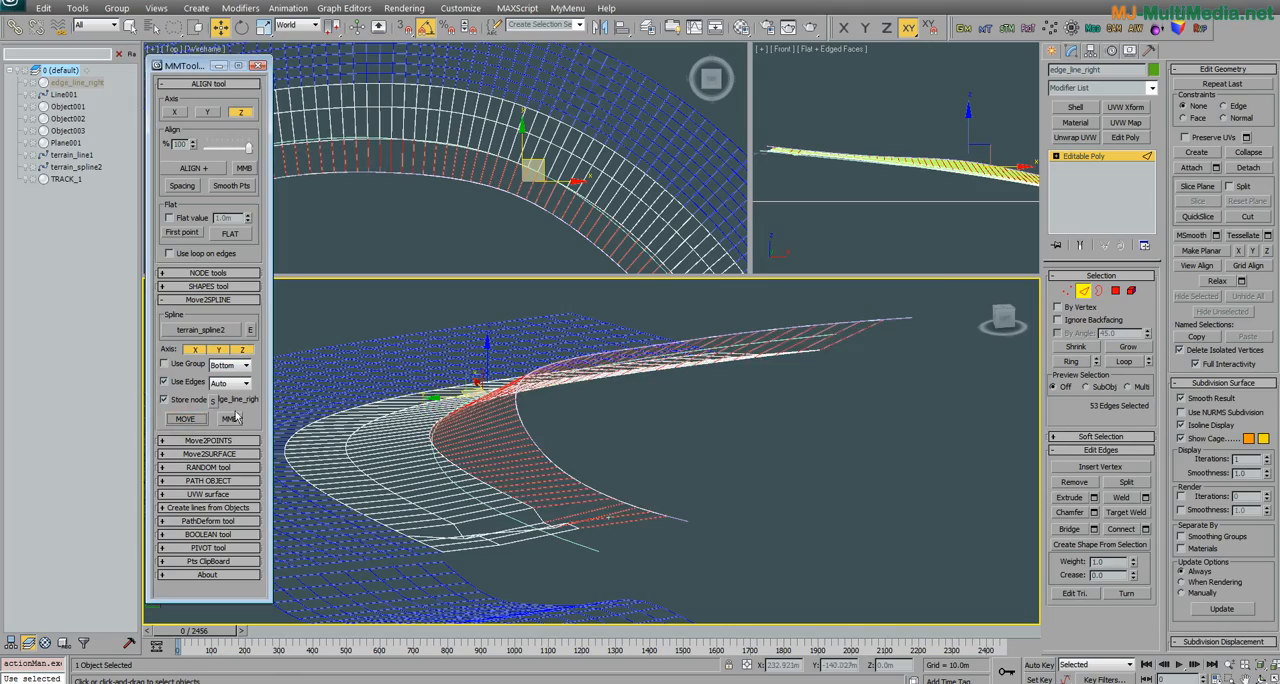
scroll(502, 436, "up", 5)
middle_click_drag(502, 436, 305, 412, "alt")
left_click(199, 418)
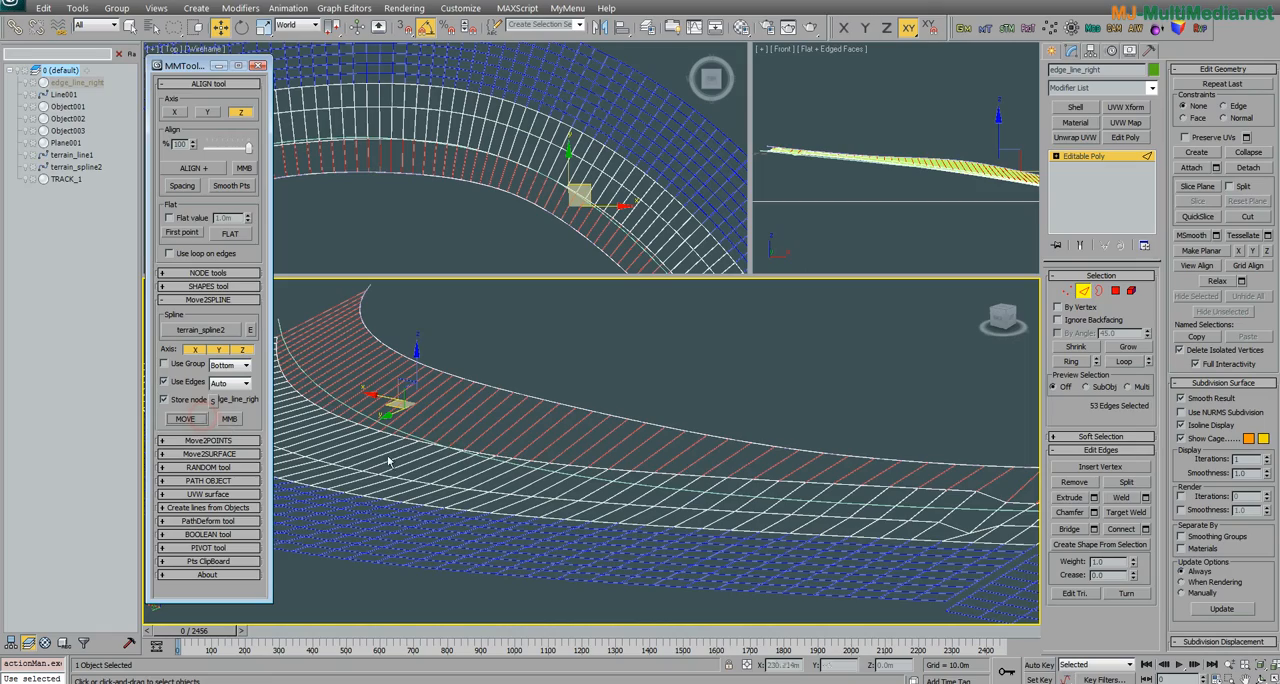
left_click(195, 422)
Step: Clear the edge selection on edge_line_right and set terrain_line1 as the target spline for Move2SPLINE
mouse_move(600, 505)
middle_mouse_down("alt")
mouse_move(517, 509)
mouse_move(667, 511)
mouse_move(543, 500)
mouse_move(560, 520)
mouse_move(585, 490)
mouse_move(570, 515)
mouse_move(575, 505)
middle_mouse_up("alt")
left_click(578, 480)
middle_click_drag(578, 475, 585, 438)
left_click(618, 542)
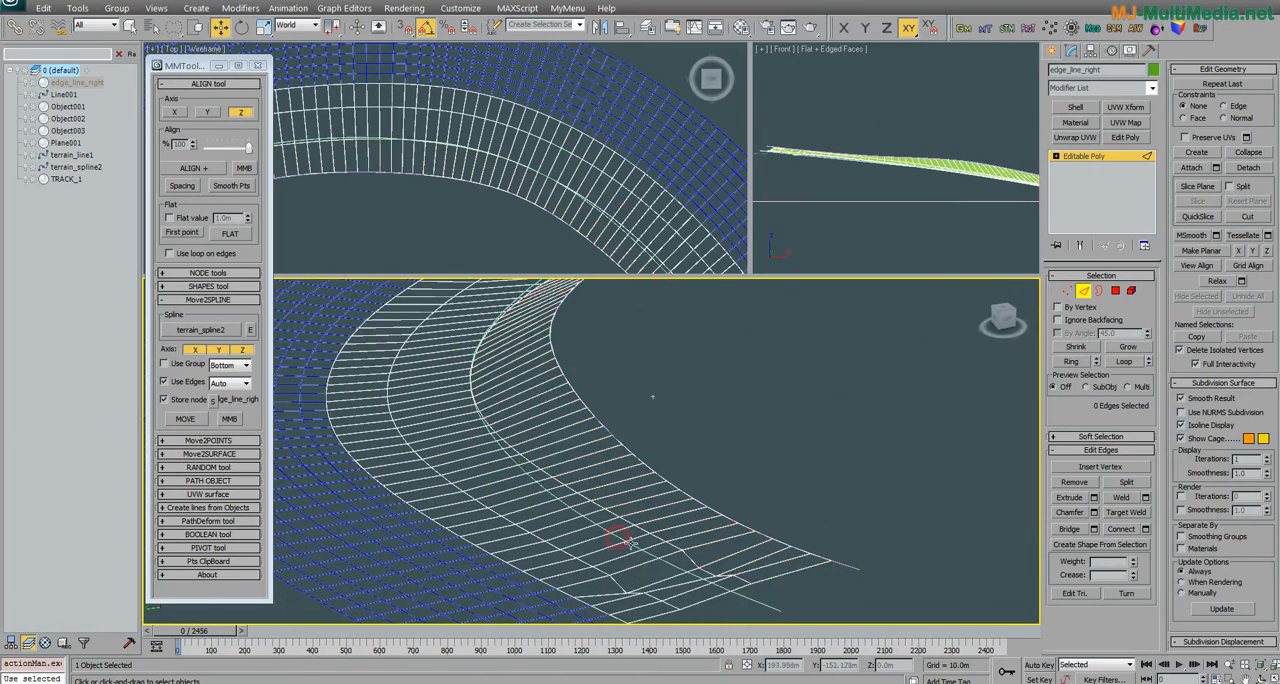
middle_click_drag(618, 542, 715, 525, "alt")
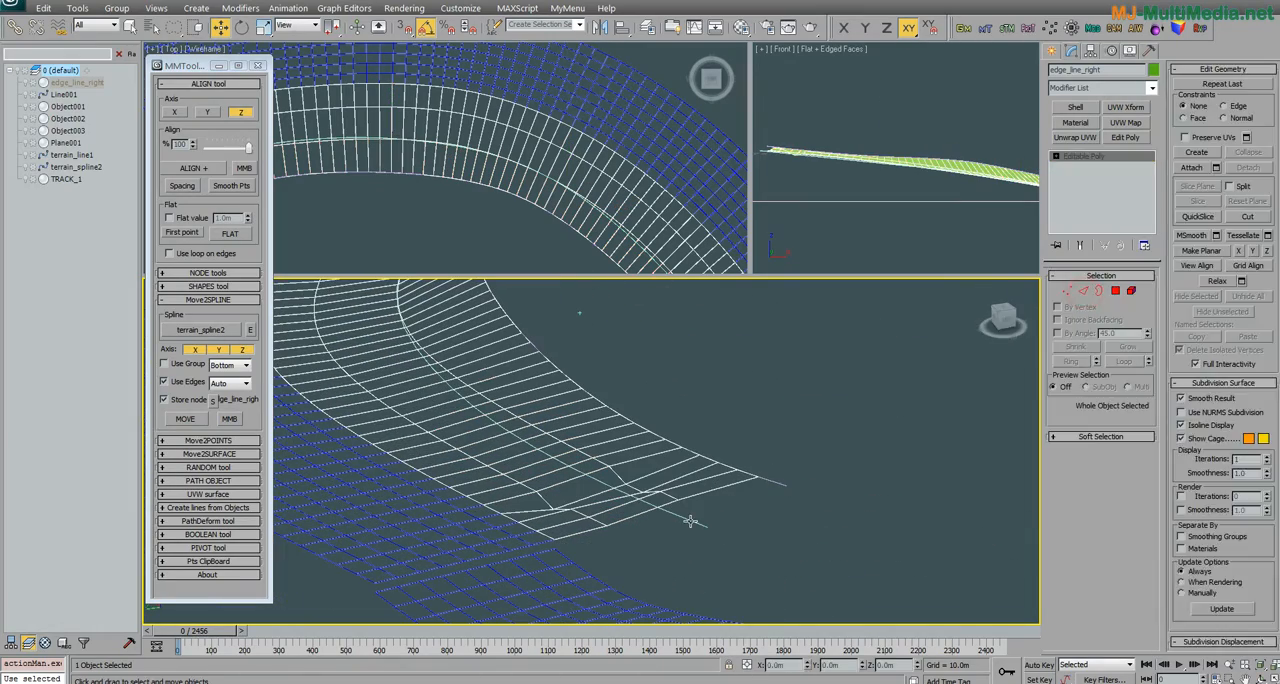
left_click(689, 520)
left_click(222, 331)
left_click(684, 520)
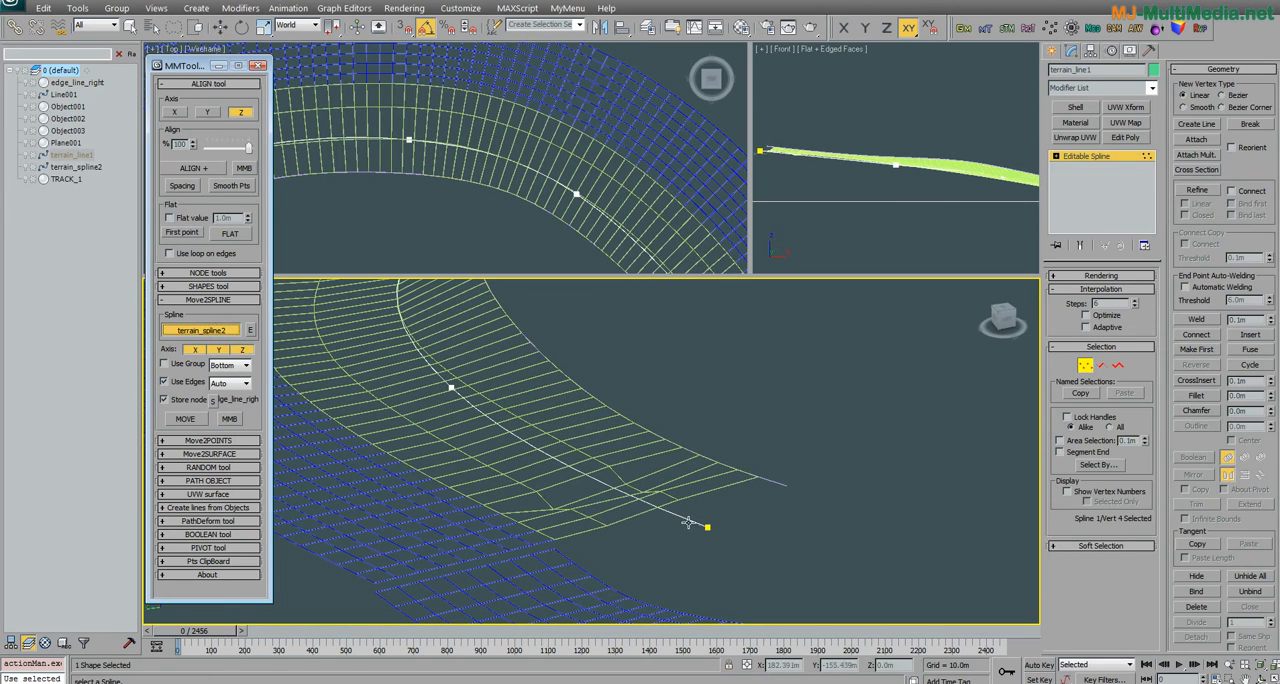
Step: Return to edge_line_right and select the full ring of cross edges in the middle strip beside terrain_line1
left_click(1101, 366)
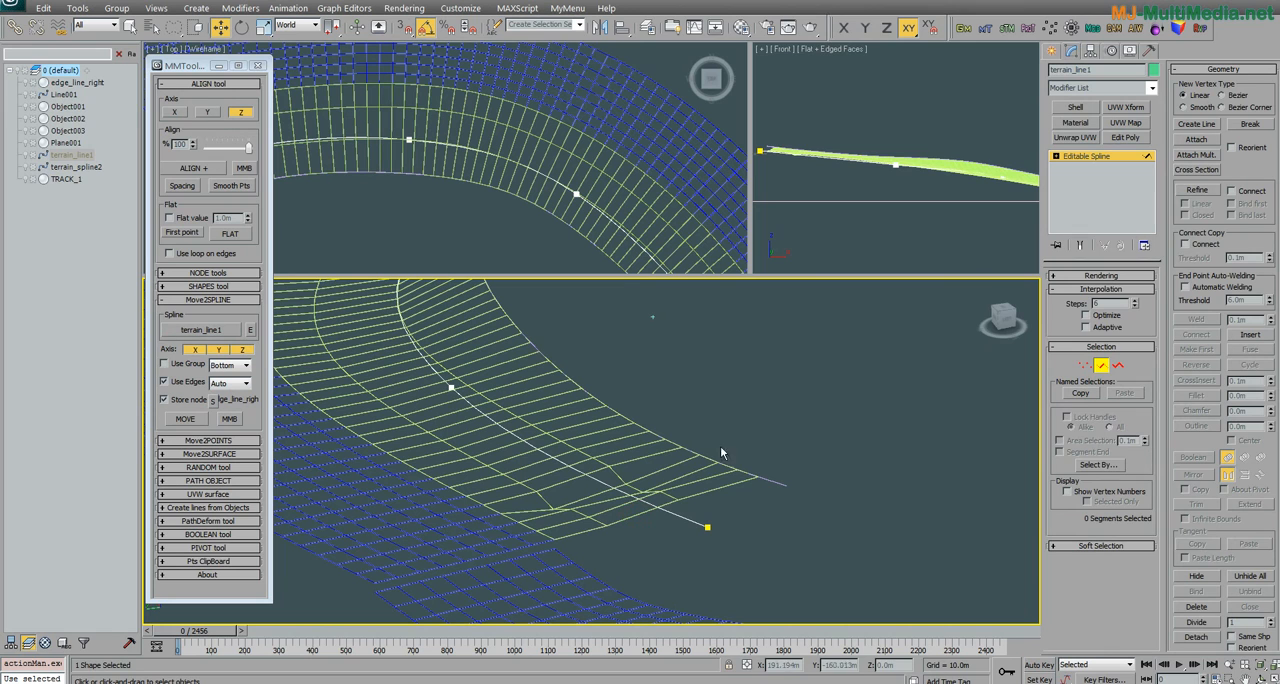
left_click(718, 494)
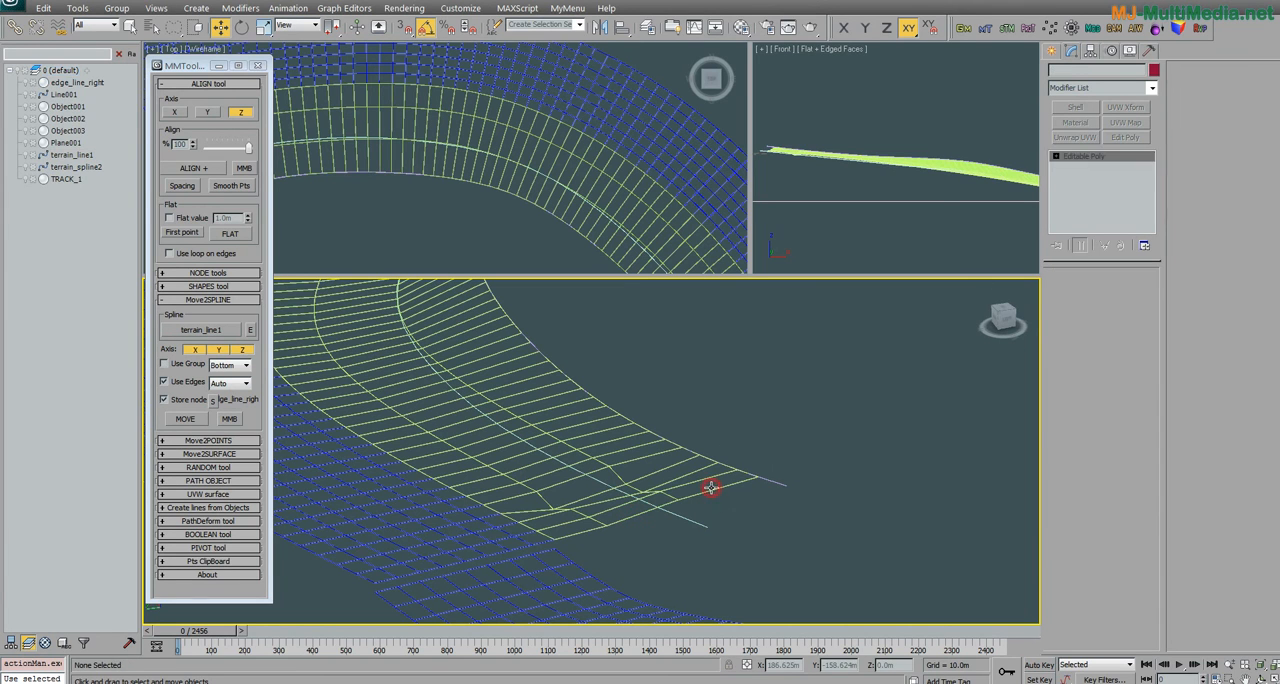
left_click(710, 487)
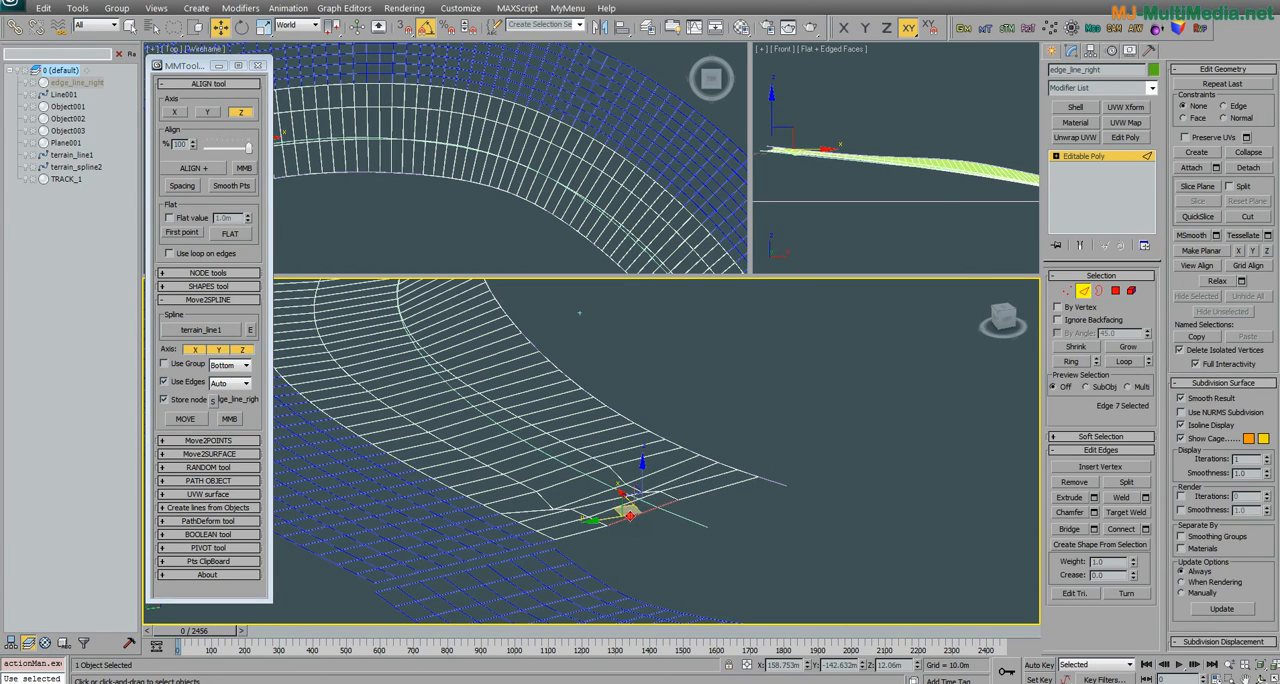
middle_click_drag(709, 508, 781, 490)
left_click(1073, 361)
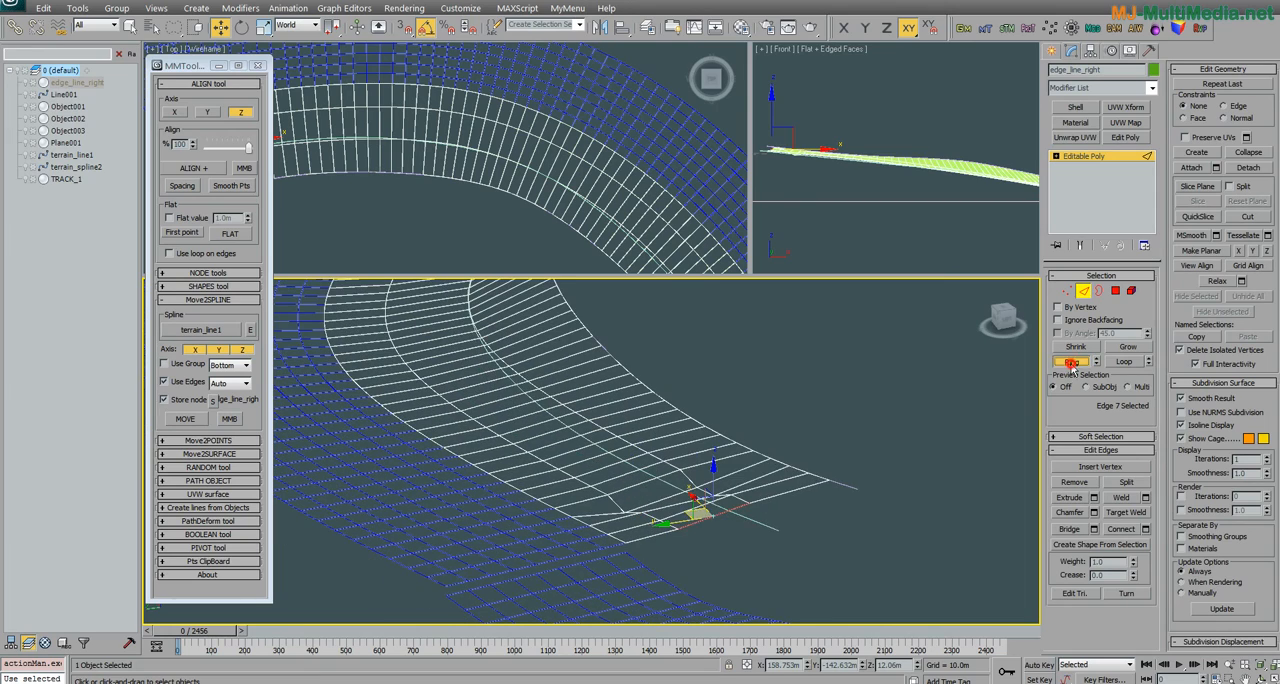
scroll(592, 397, "down", 5)
middle_click_drag(592, 400, 595, 469, "alt")
scroll(595, 469, "up", 5)
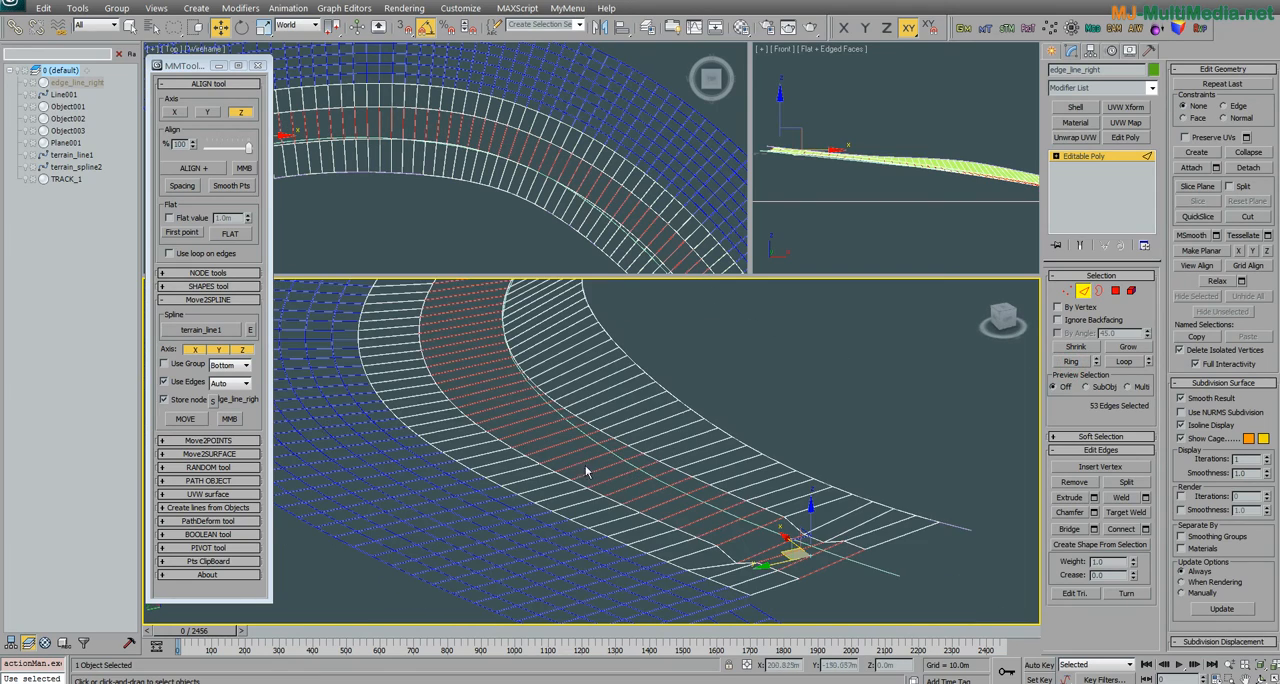
Step: Keep Use Edges on Auto and move the middle edge ring onto terrain_line1 in X, Y and Z
left_click(231, 383)
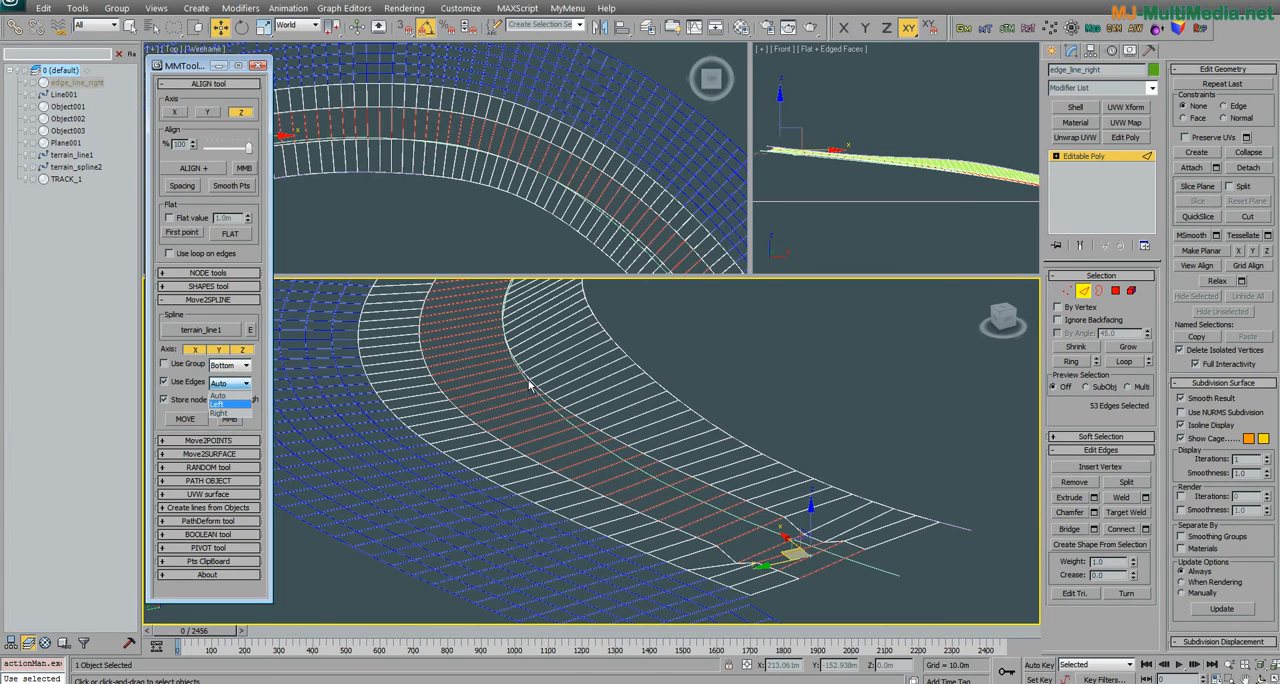
left_click(218, 396)
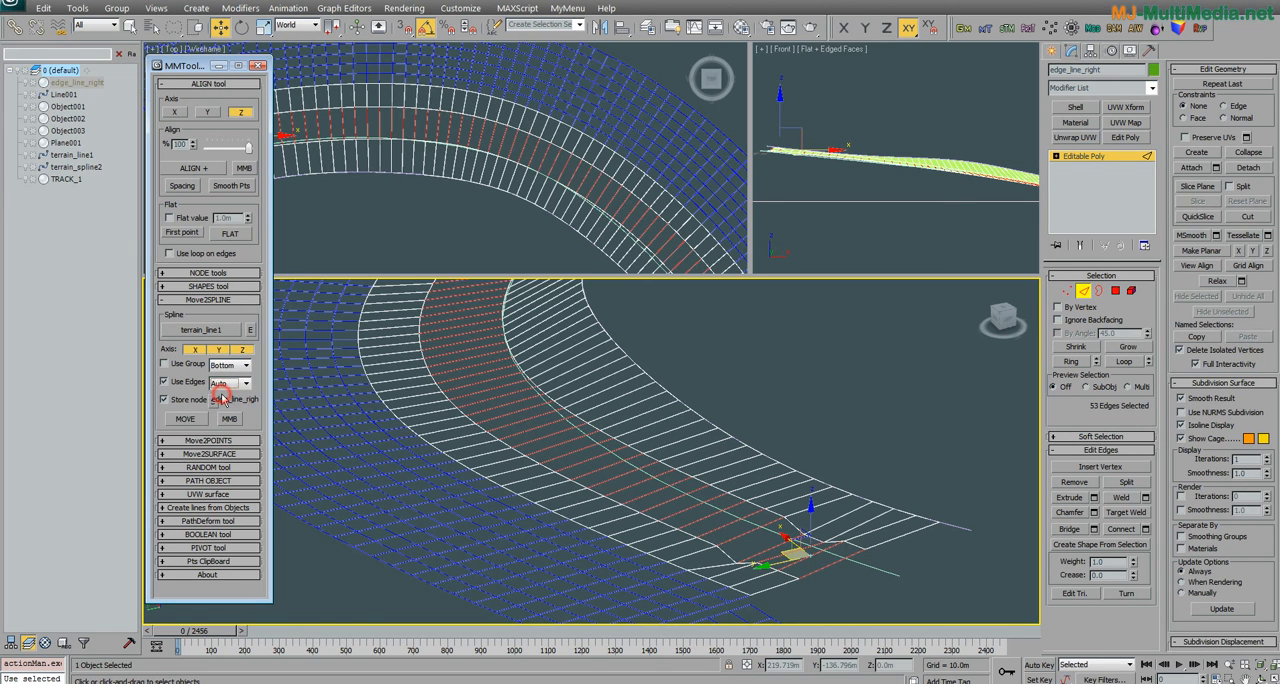
middle_click_drag(503, 407, 482, 348, "alt")
scroll(491, 407, "up", 4)
middle_click_drag(489, 409, 594, 463)
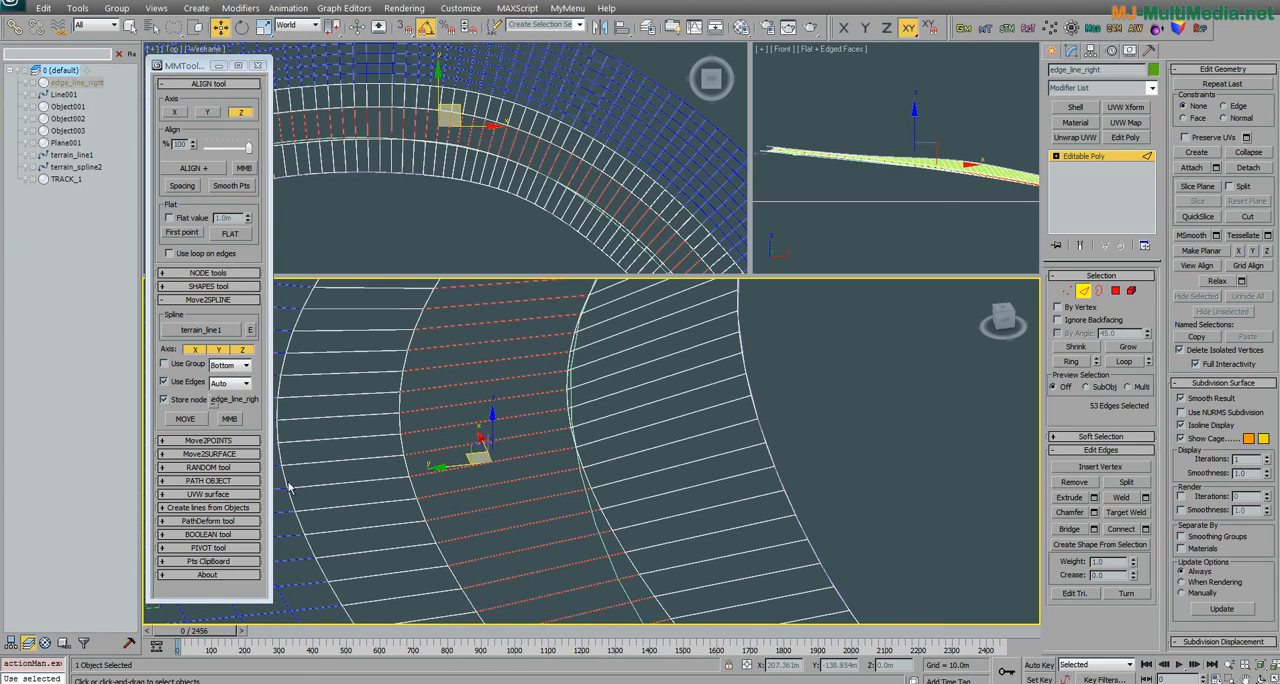
left_click(186, 421)
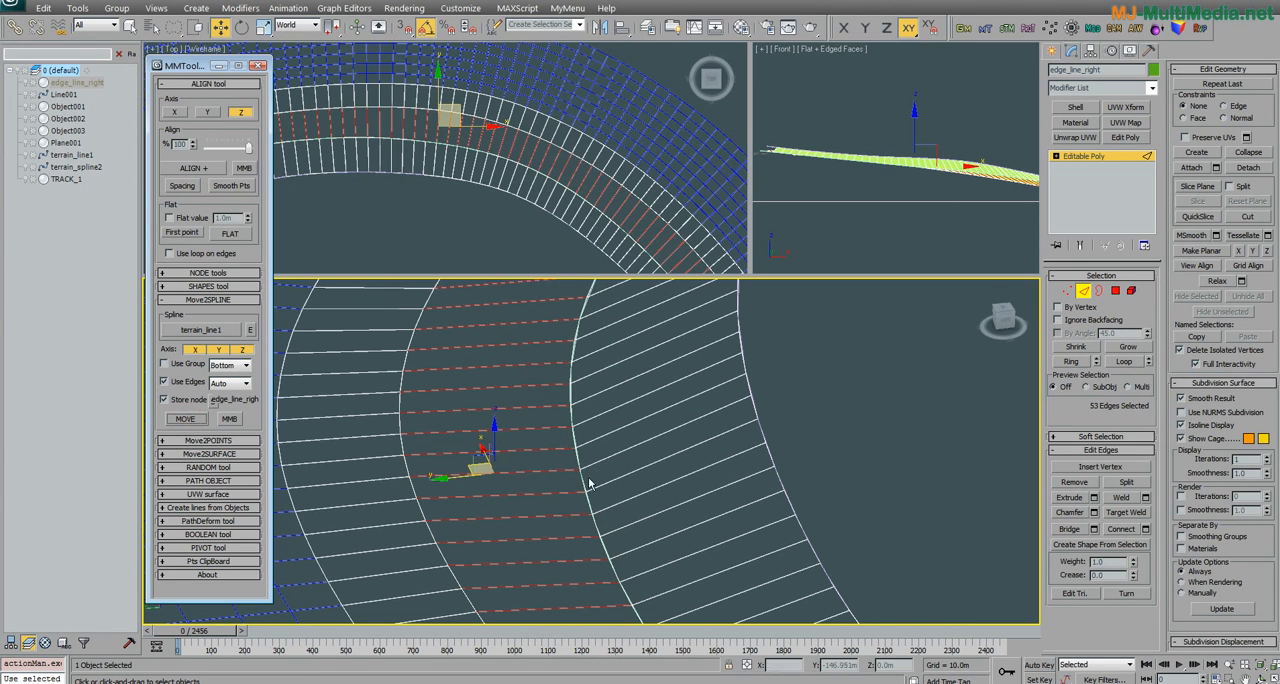
Step: Examine how the moved middle edges follow terrain_line1 in the perspective view and in a maximized Top view
scroll(584, 486, "down", 3)
middle_click_drag(570, 475, 694, 470, "alt")
middle_click_drag(483, 209, 476, 208)
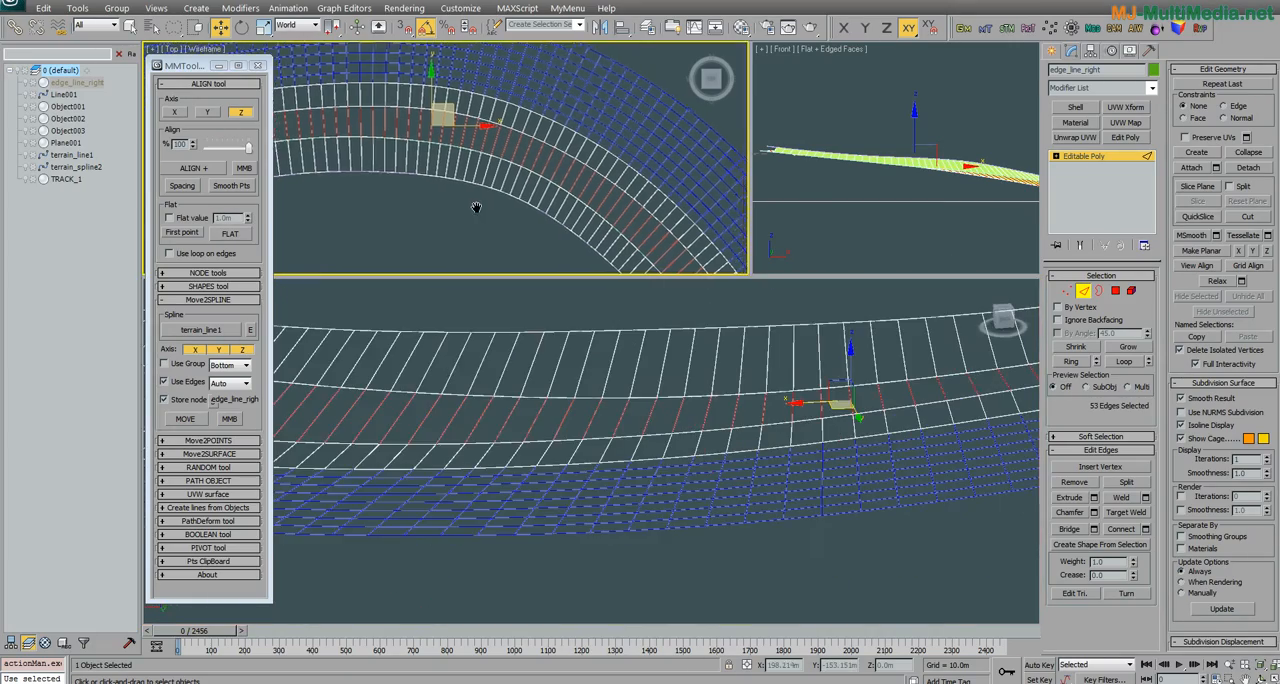
key("alt+w")
middle_click_drag(515, 268, 505, 258)
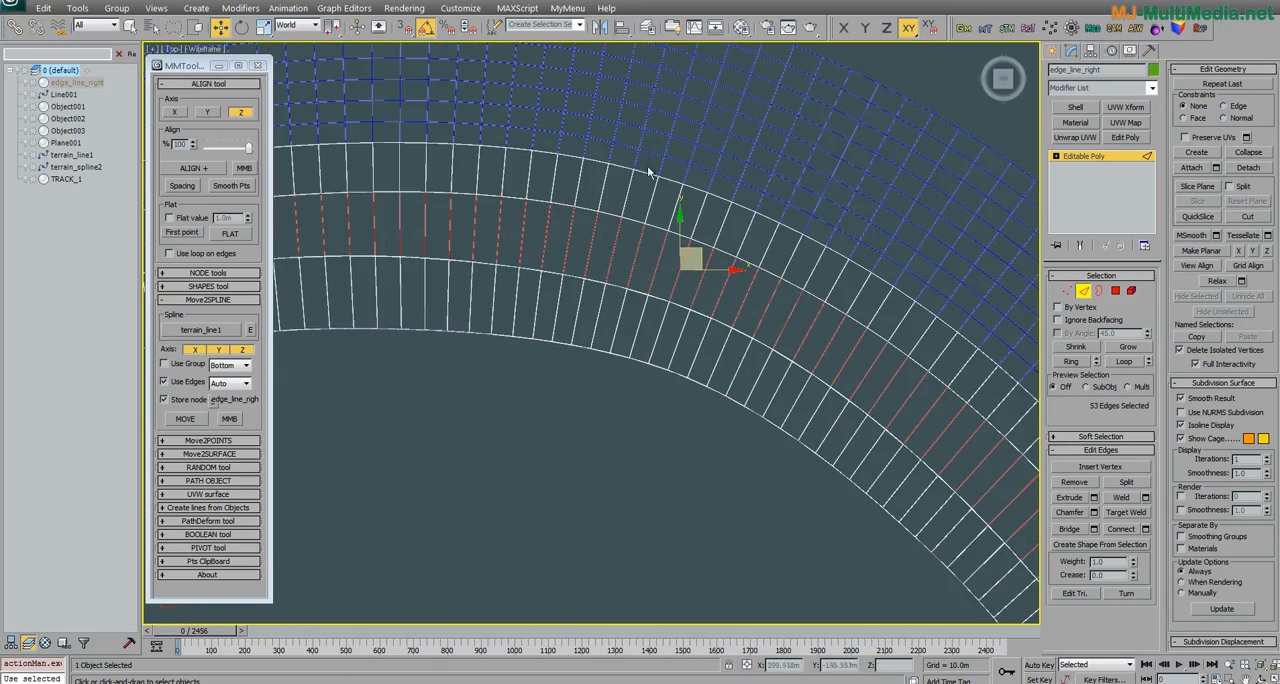
left_click(620, 225)
scroll(624, 254, "down", 4)
middle_click_drag(622, 262, 590, 289)
scroll(591, 289, "down", 2)
key("alt+w")
middle_click_drag(600, 408, 573, 478, "alt")
scroll(554, 444, "up", 3)
scroll(558, 478, "down", 2)
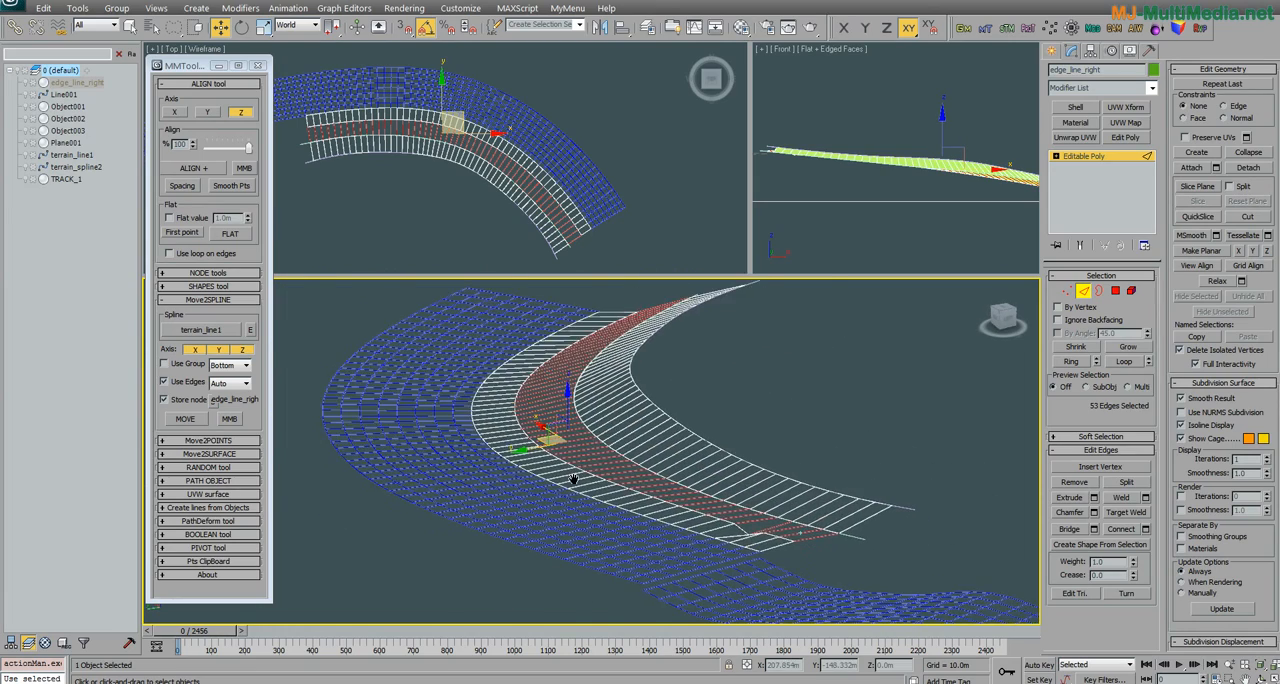
scroll(574, 478, "up", 3)
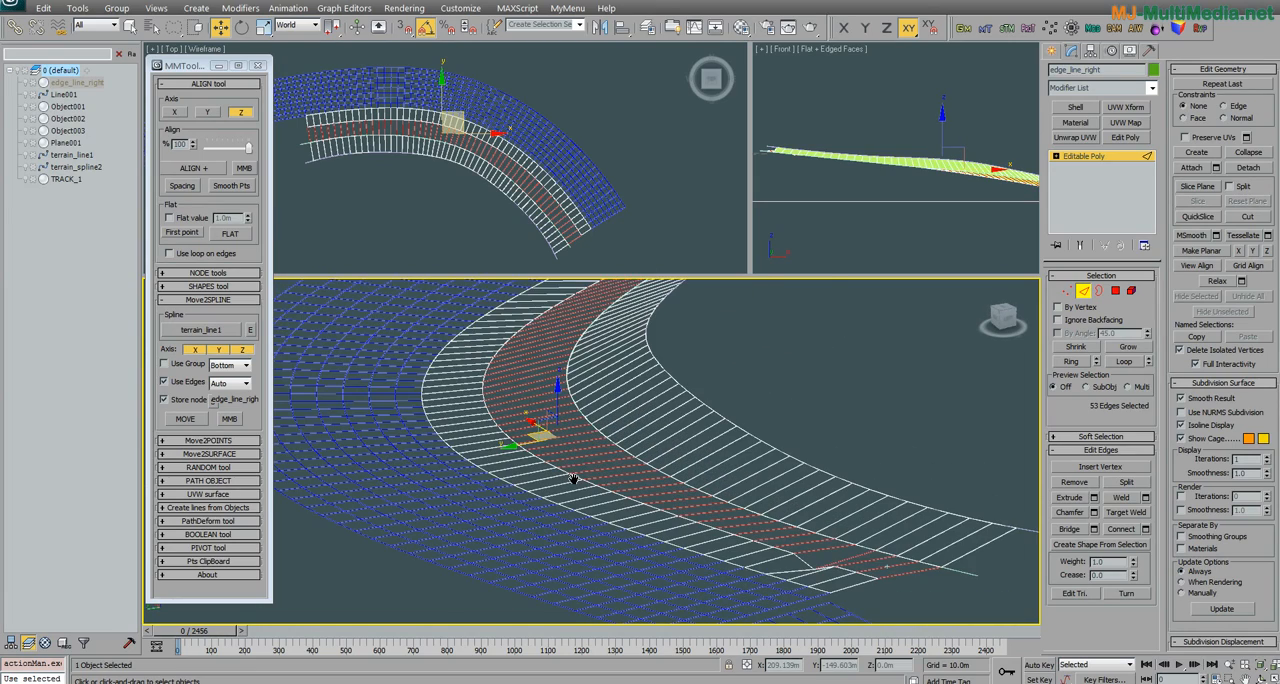